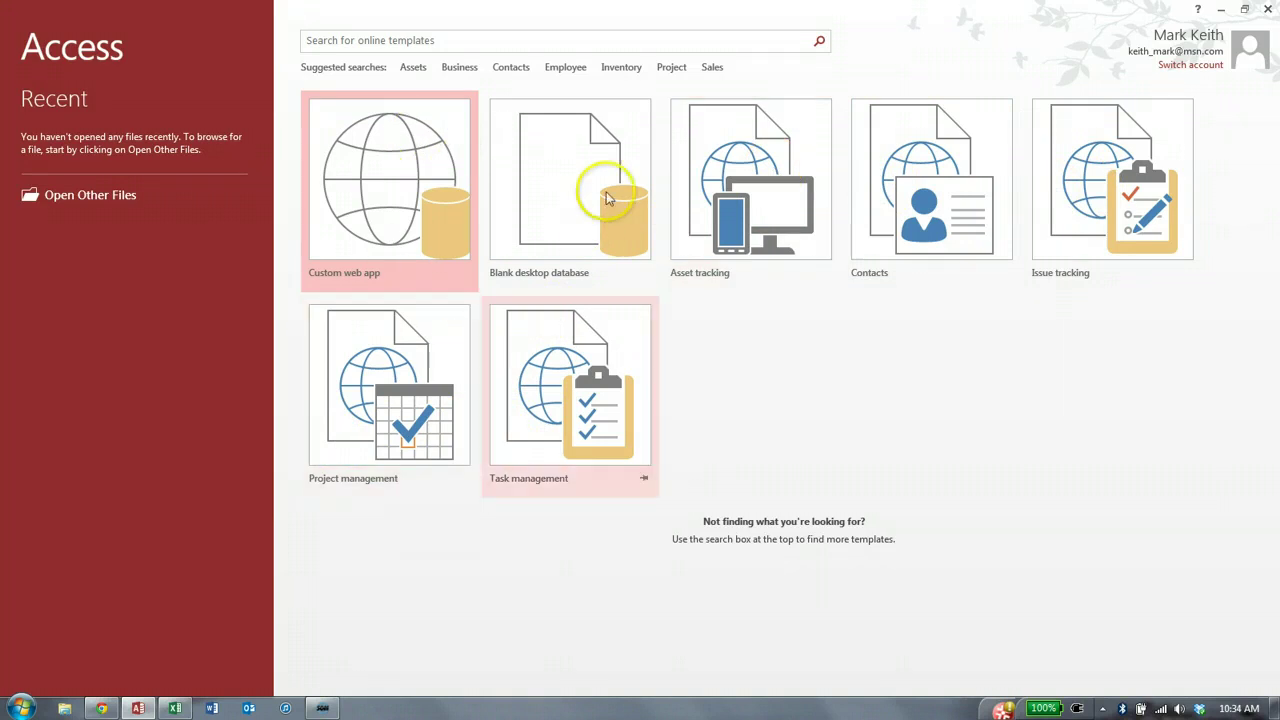
# Start a new blank desktop database and ready its default file name for replacement.
pyautogui.click(536, 154)
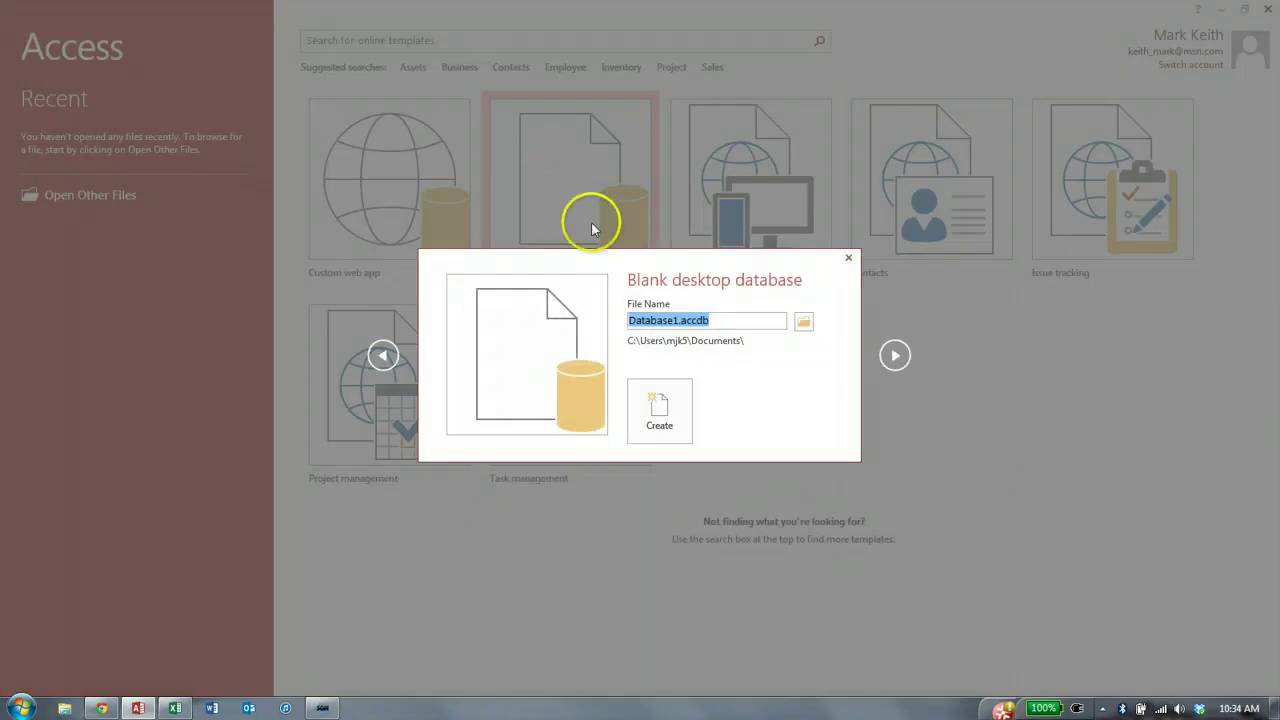
pyautogui.moveTo(678, 322); pyautogui.dragTo(620, 318)
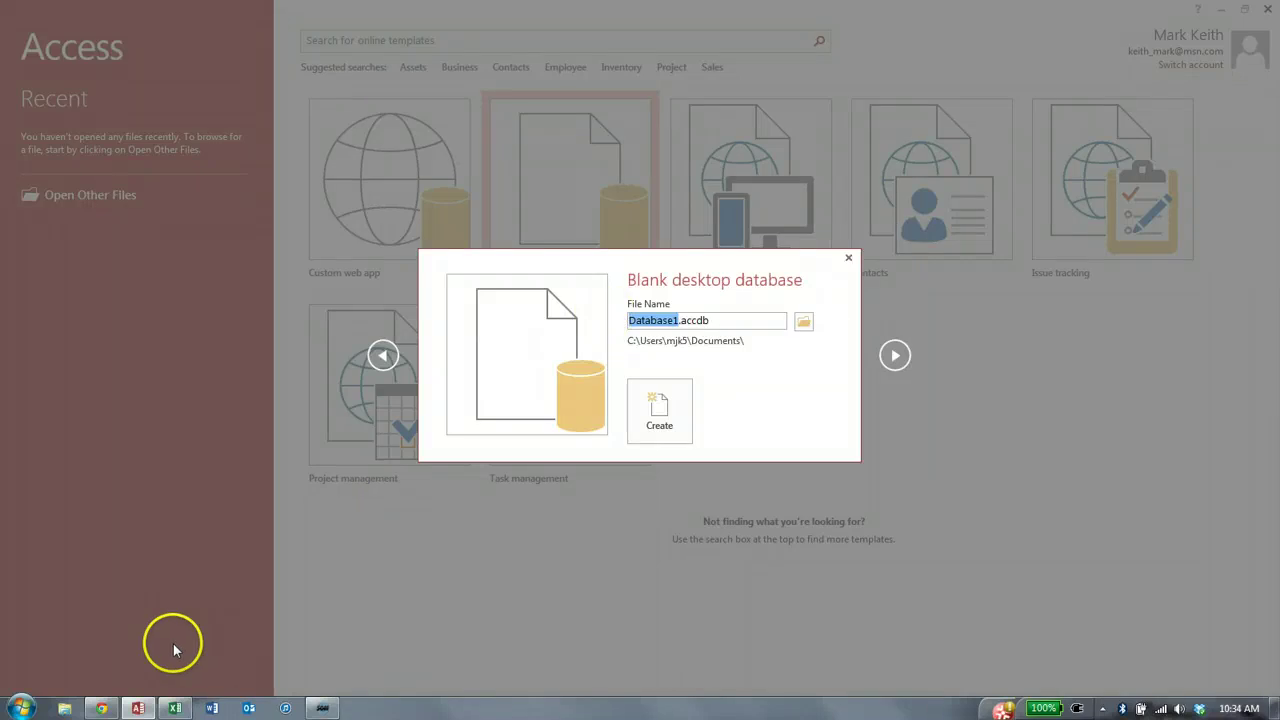
# Switch to Excel and save the workbook on the Desktop as "Relational DB example".
pyautogui.click(174, 708)
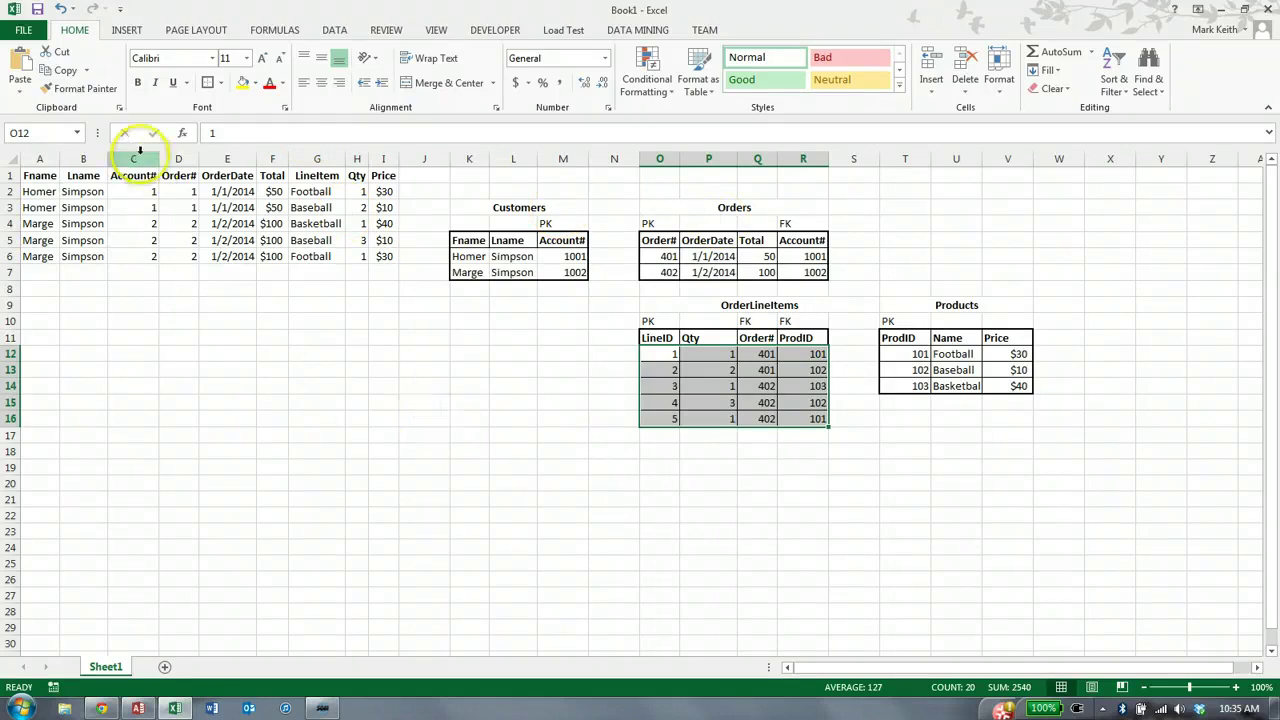
pyautogui.click(40, 12)
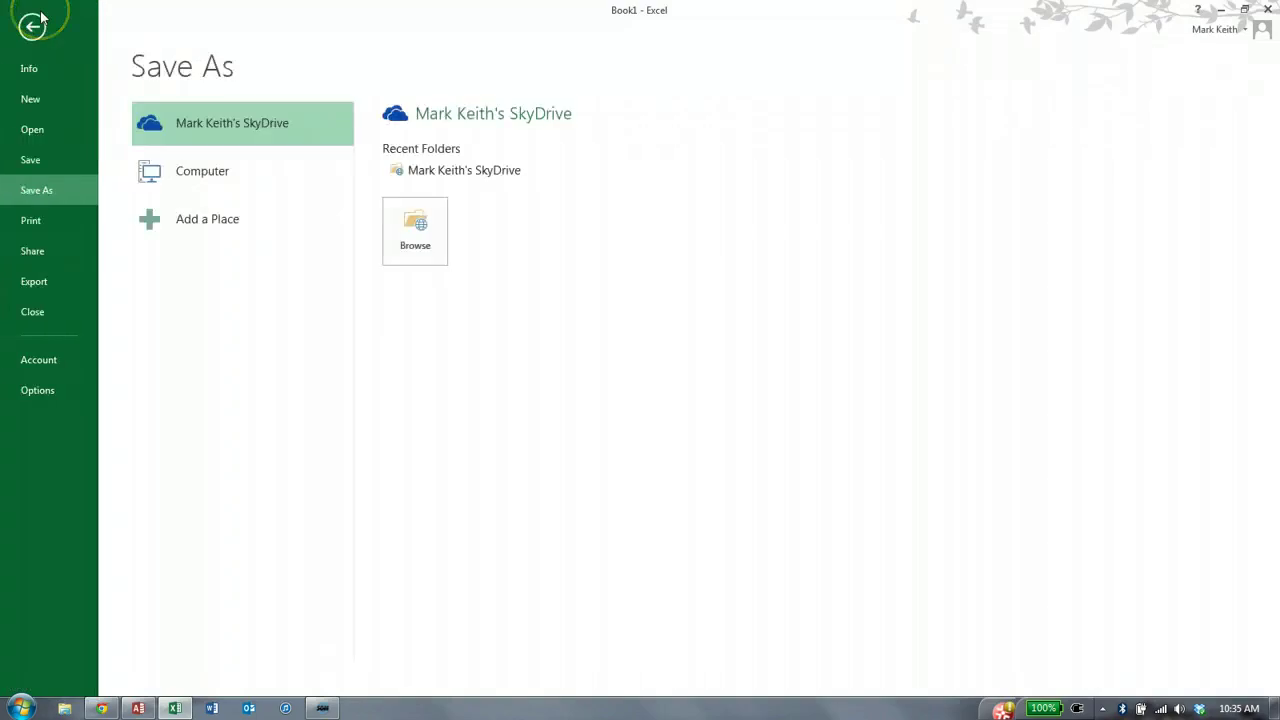
pyautogui.click(416, 229)
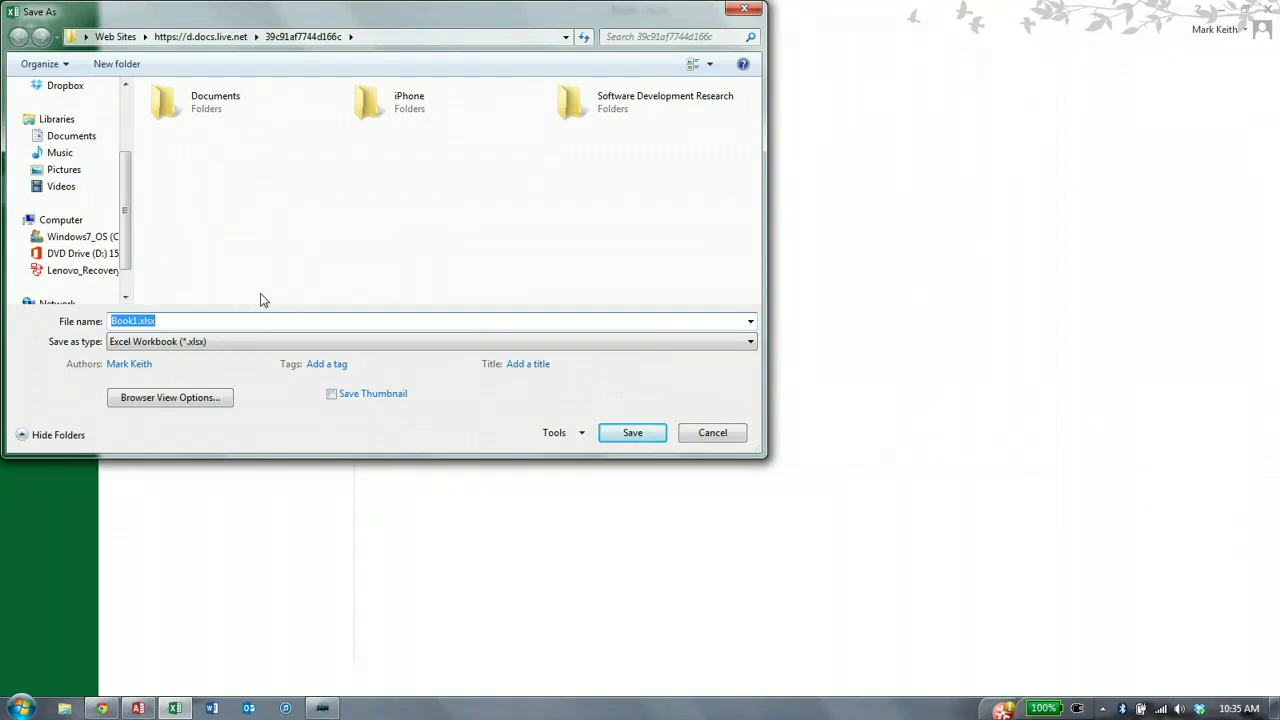
pyautogui.write('Relational DB example')
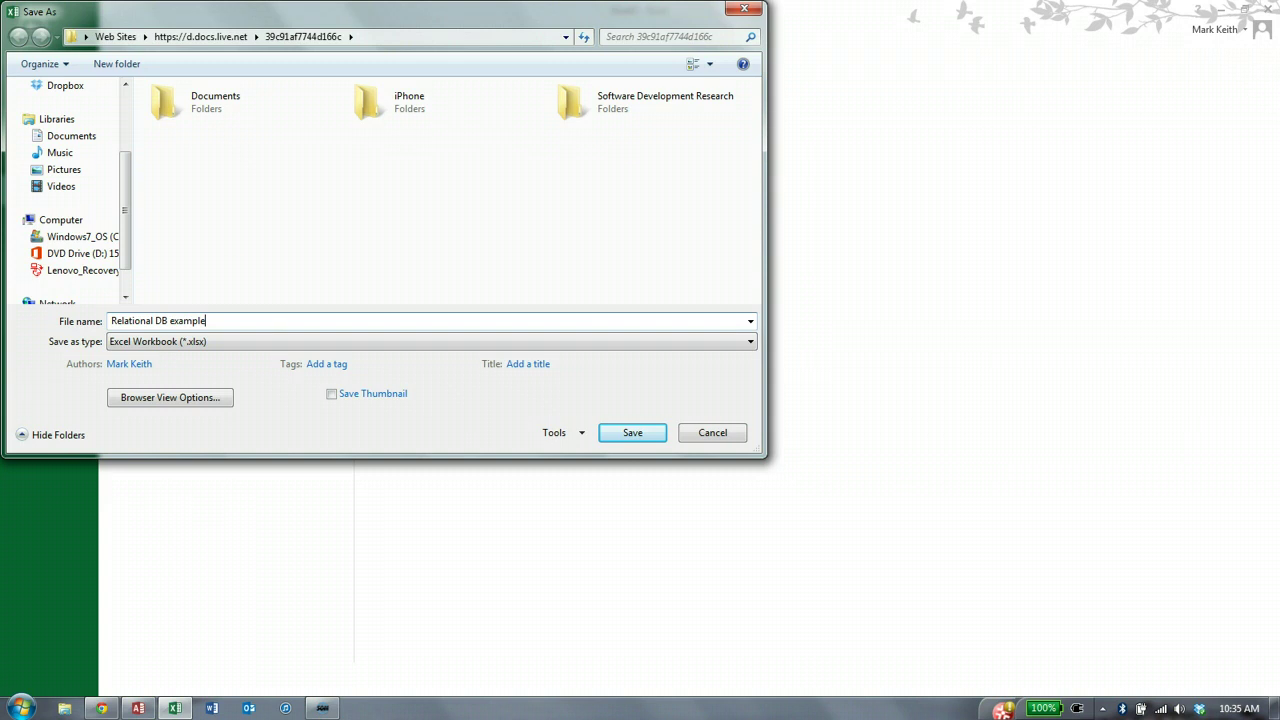
pyautogui.moveTo(127, 194); pyautogui.dragTo(123, 100)
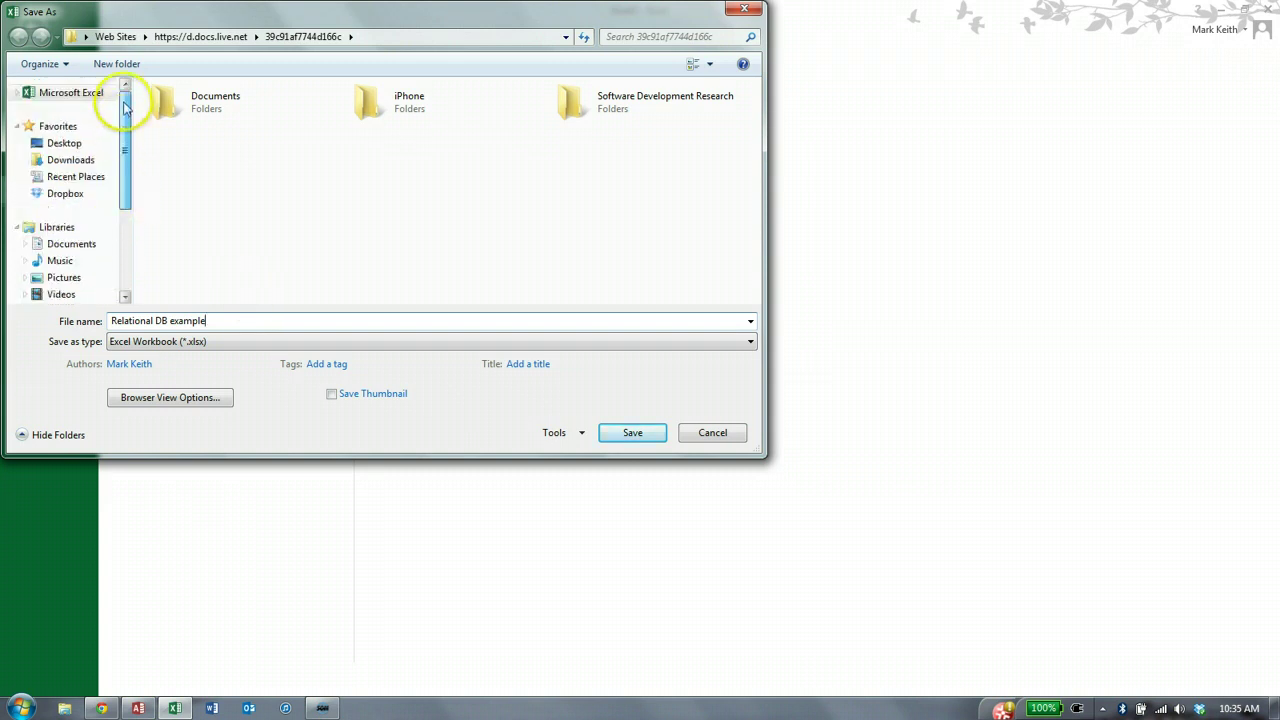
pyautogui.click(64, 143)
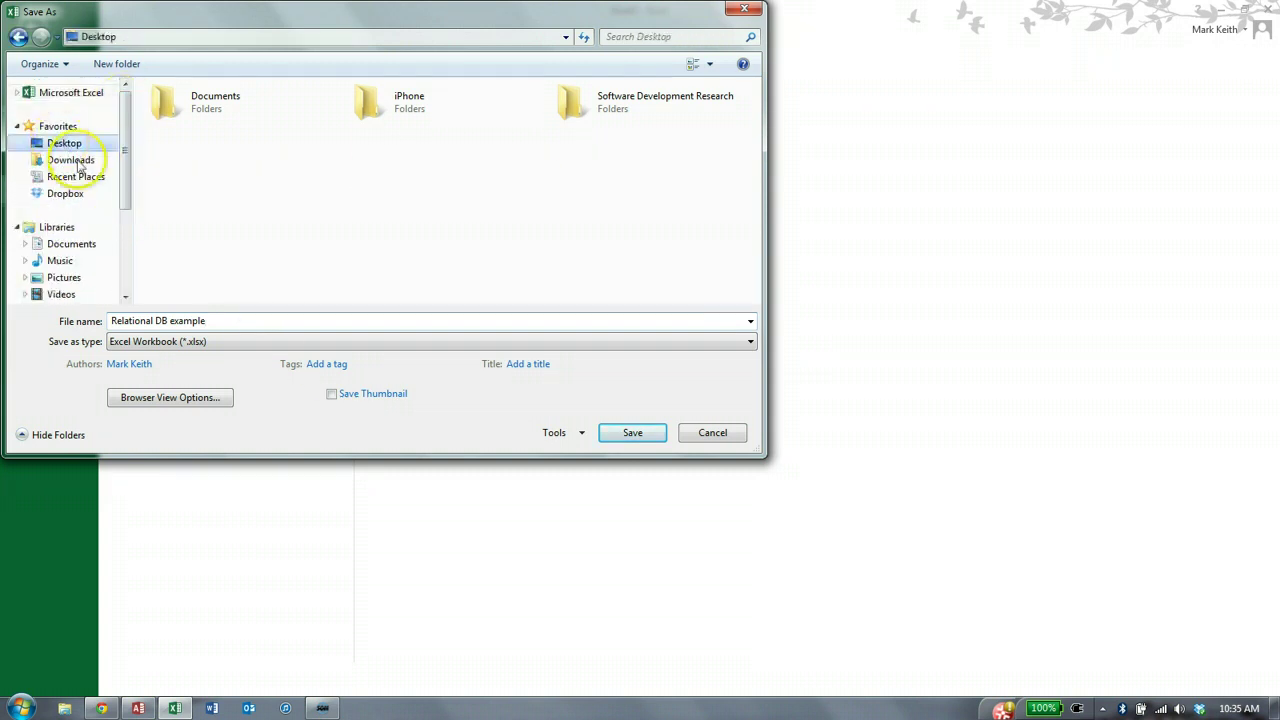
pyautogui.click(633, 434)
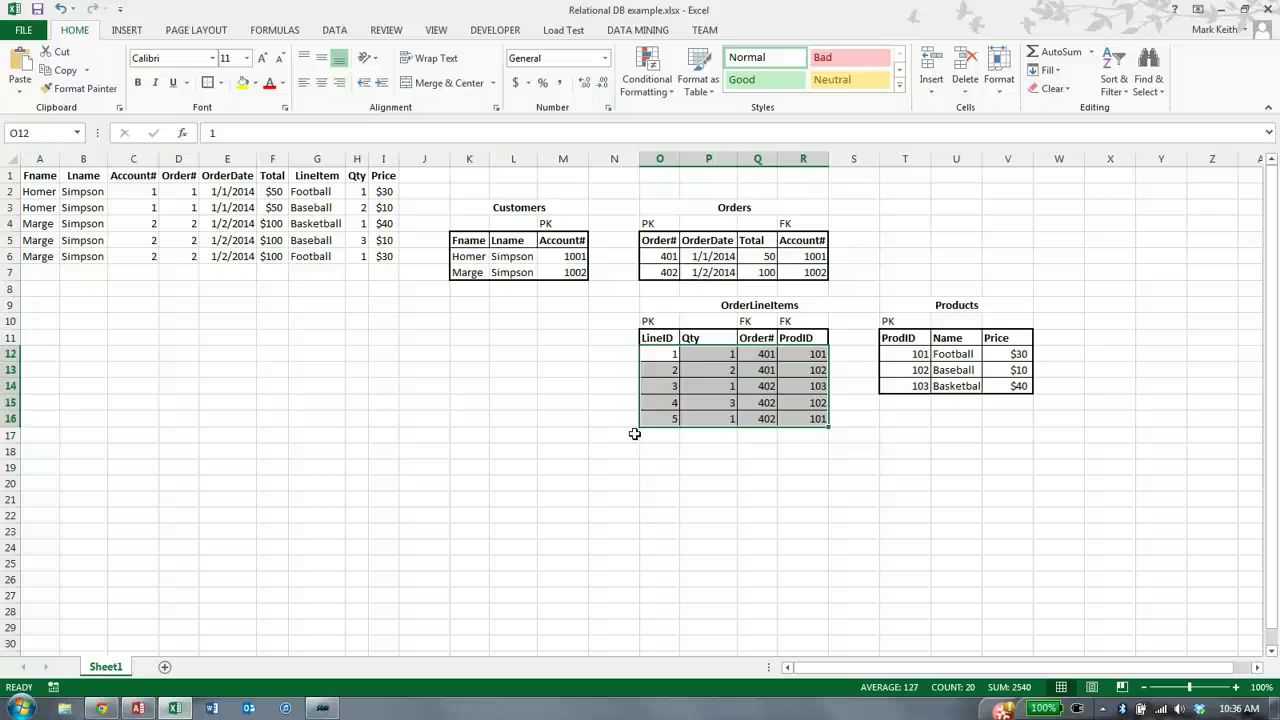
# Minimize the workbook to return to Access and create the blank desktop database with the file name RDBMSdemo.accdb.
pyautogui.click(1222, 13)
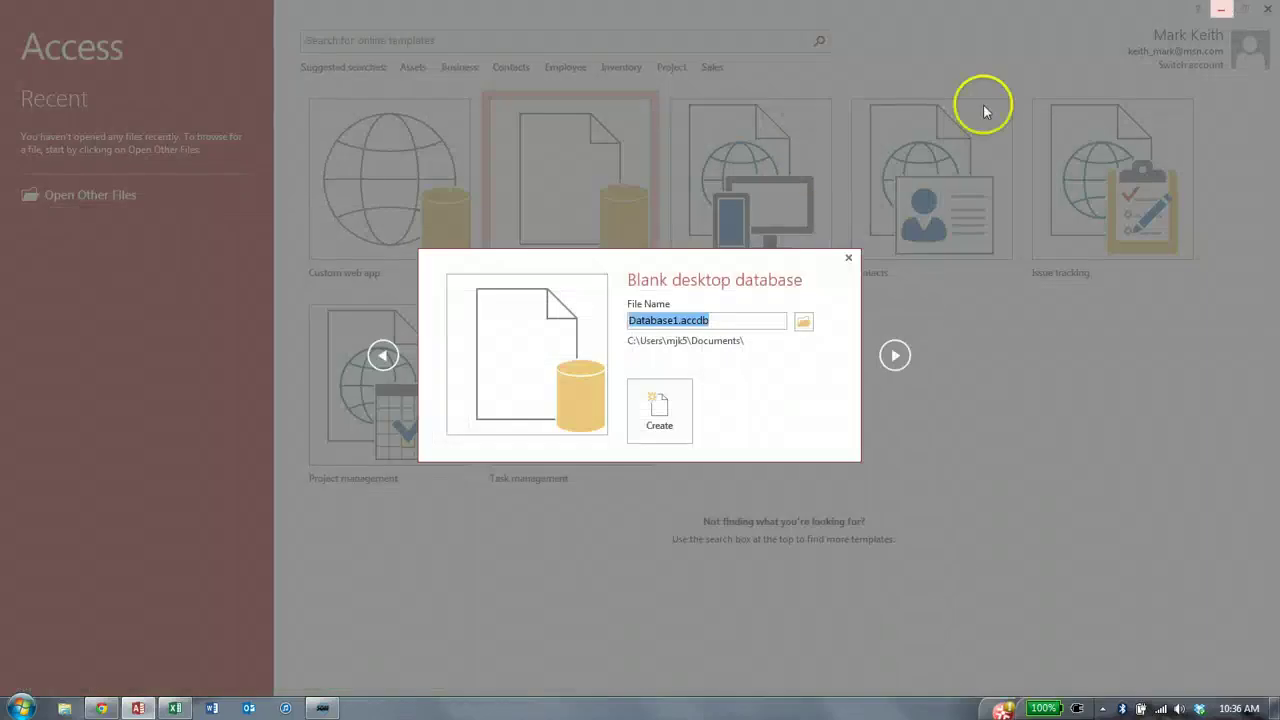
pyautogui.click(679, 320)
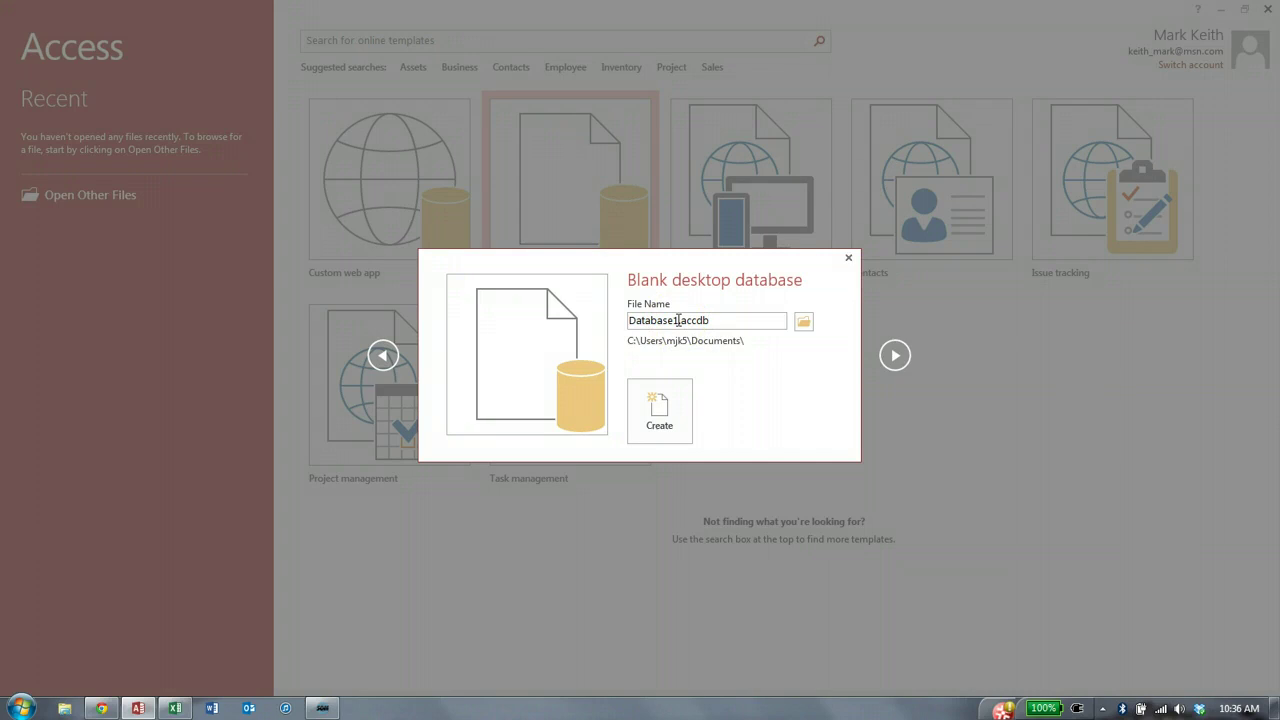
pyautogui.doubleClick(679, 320)
pyautogui.write('RDBMSdemo')
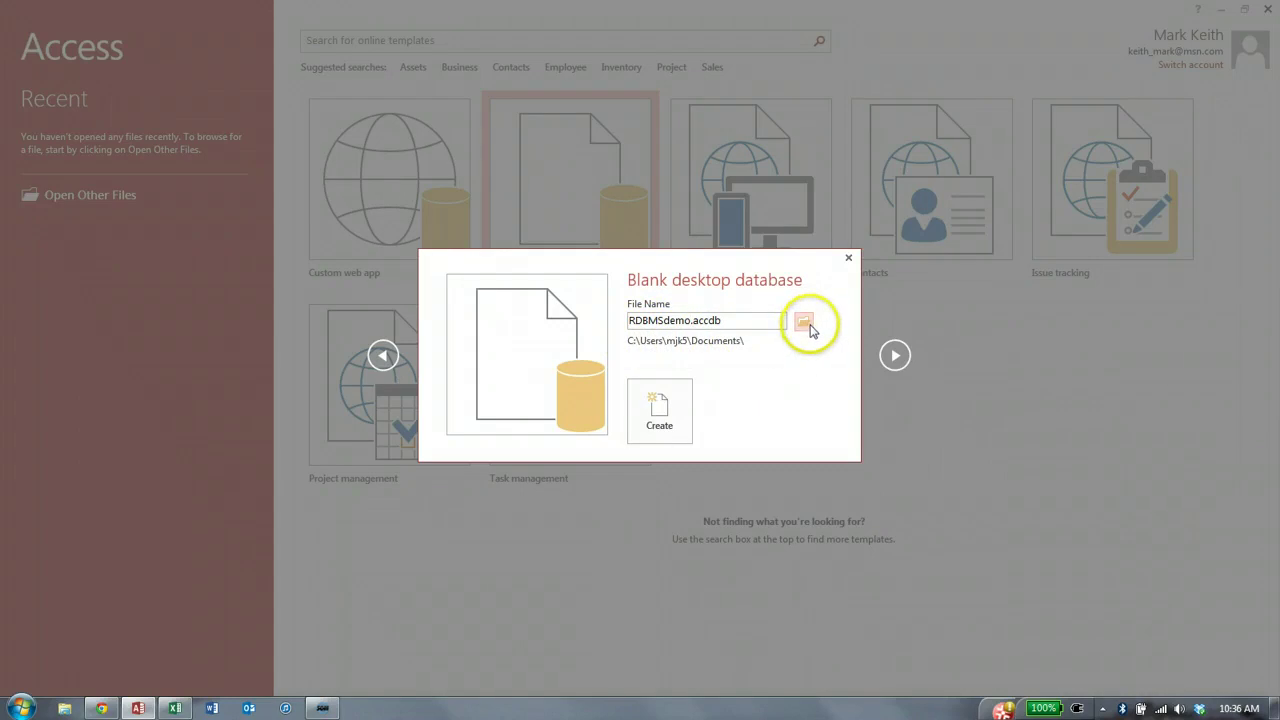
pyautogui.click(658, 404)
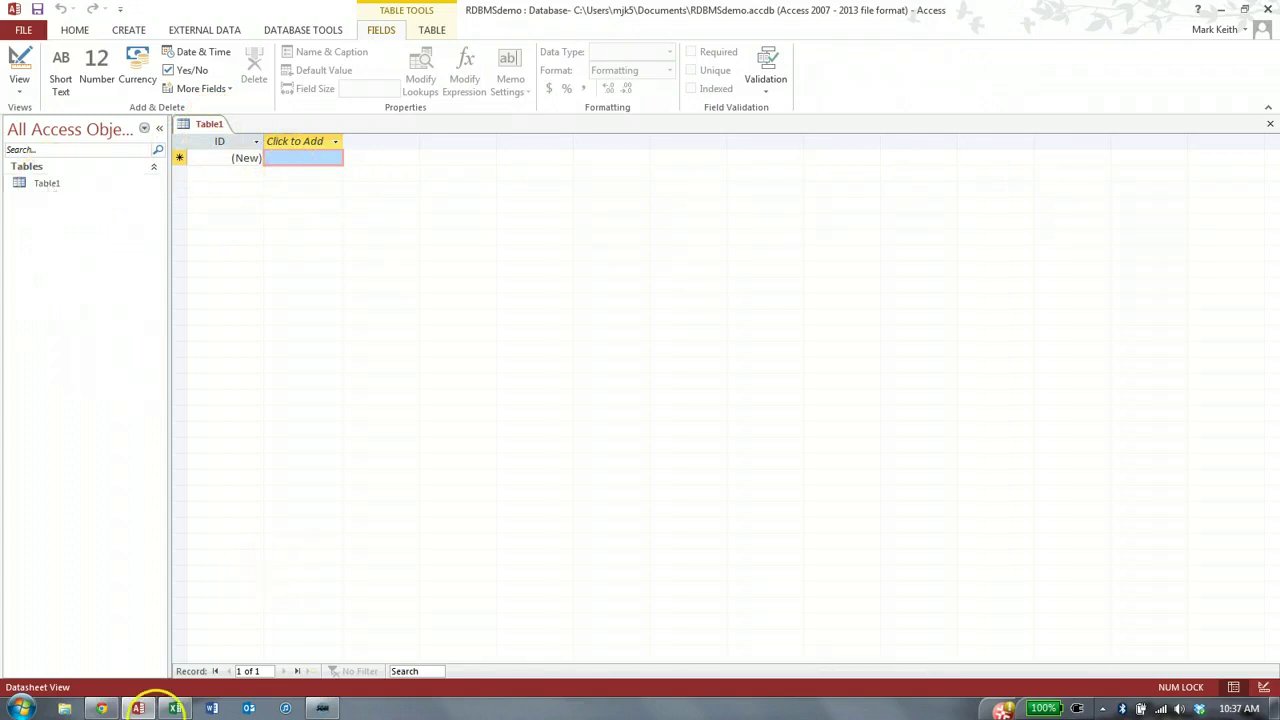
# Arrange the Access database and the Excel workbook side by side, with the worksheet's Customers, Orders, OrderLineItems and Products tables in view.
pyautogui.moveTo(586, 23); pyautogui.dragTo(29, 214)
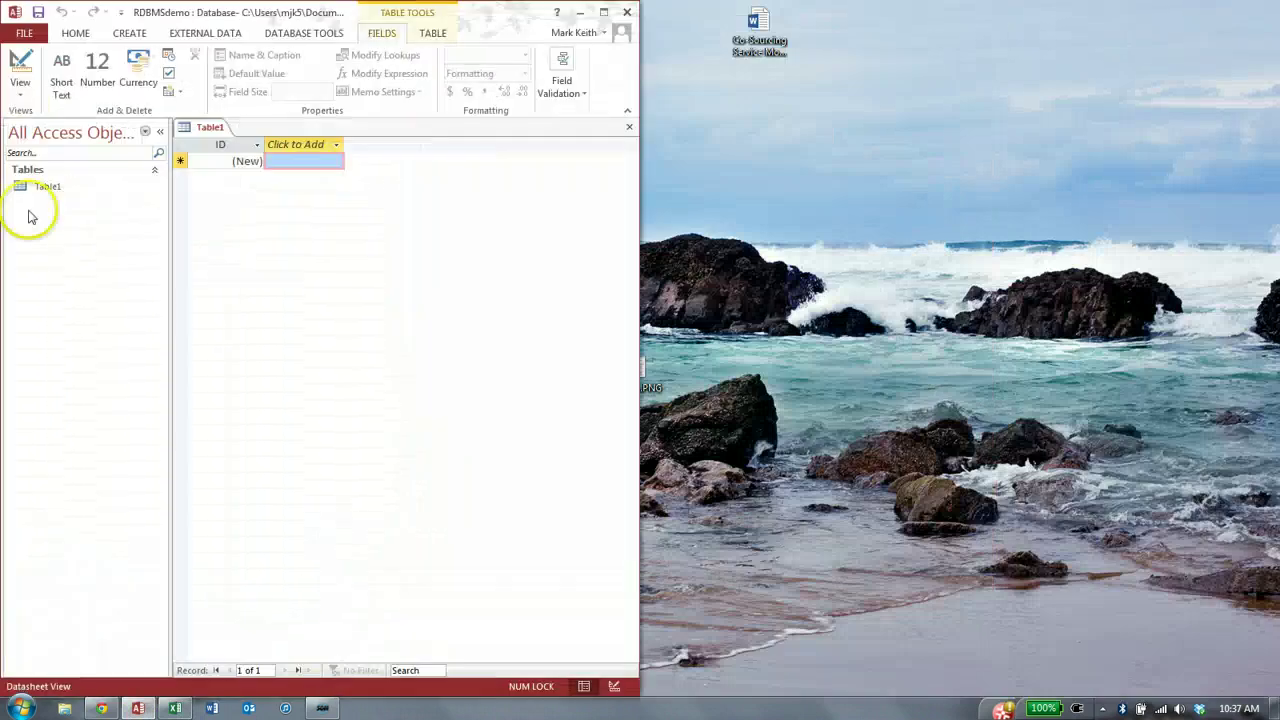
pyautogui.click(175, 708)
pyautogui.moveTo(530, 12); pyautogui.dragTo(1278, 214)
pyautogui.moveTo(1071, 666); pyautogui.dragTo(1155, 660)
pyautogui.click(1102, 437)
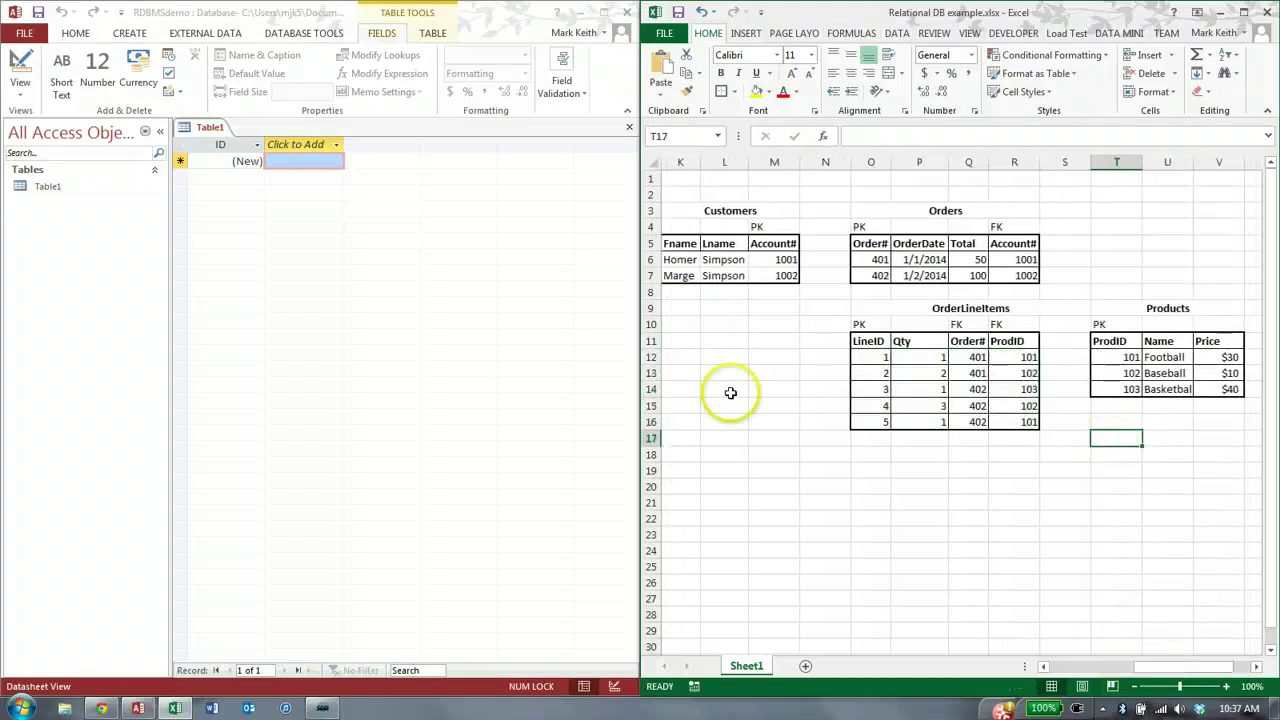
pyautogui.click(405, 260)
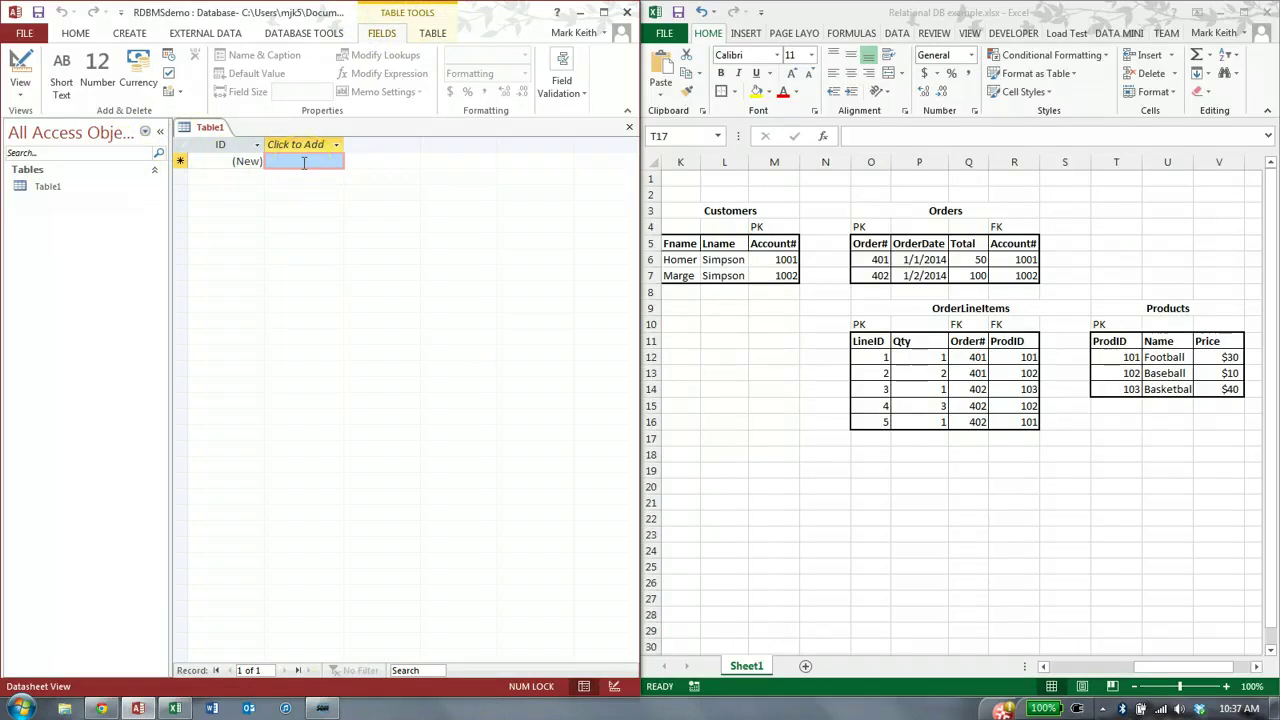
pyautogui.click(77, 34)
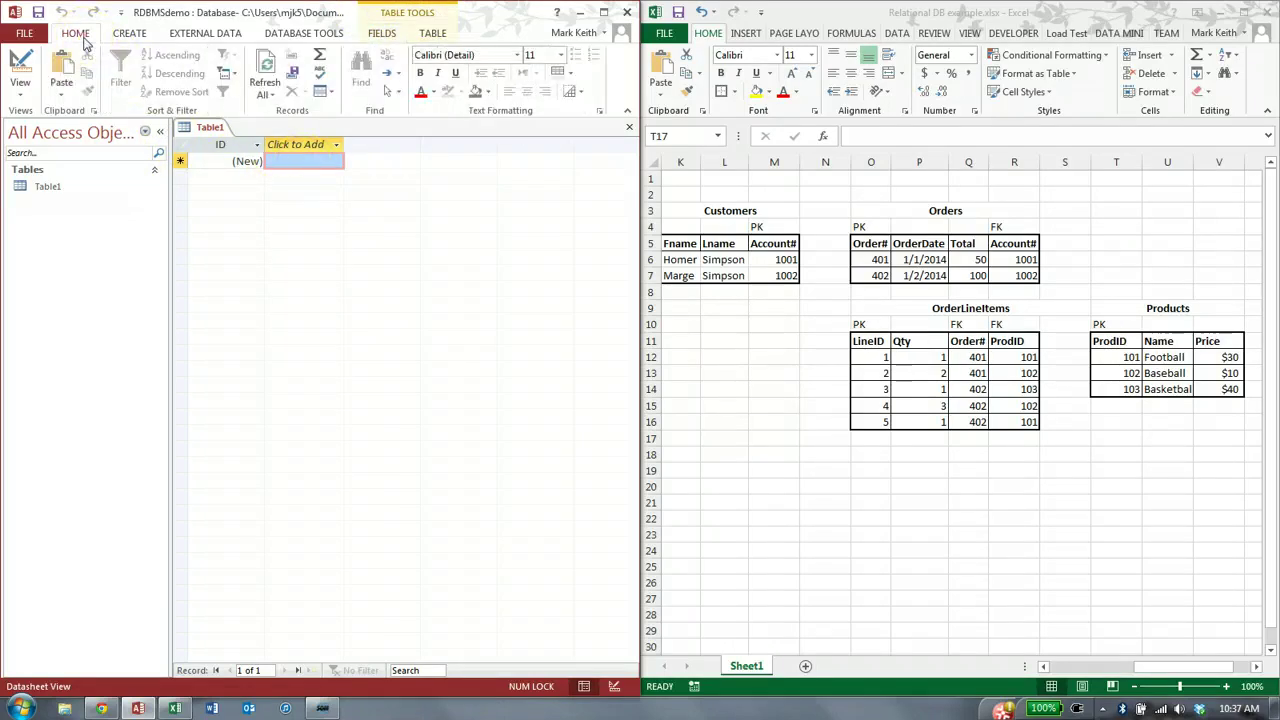
pyautogui.click(138, 36)
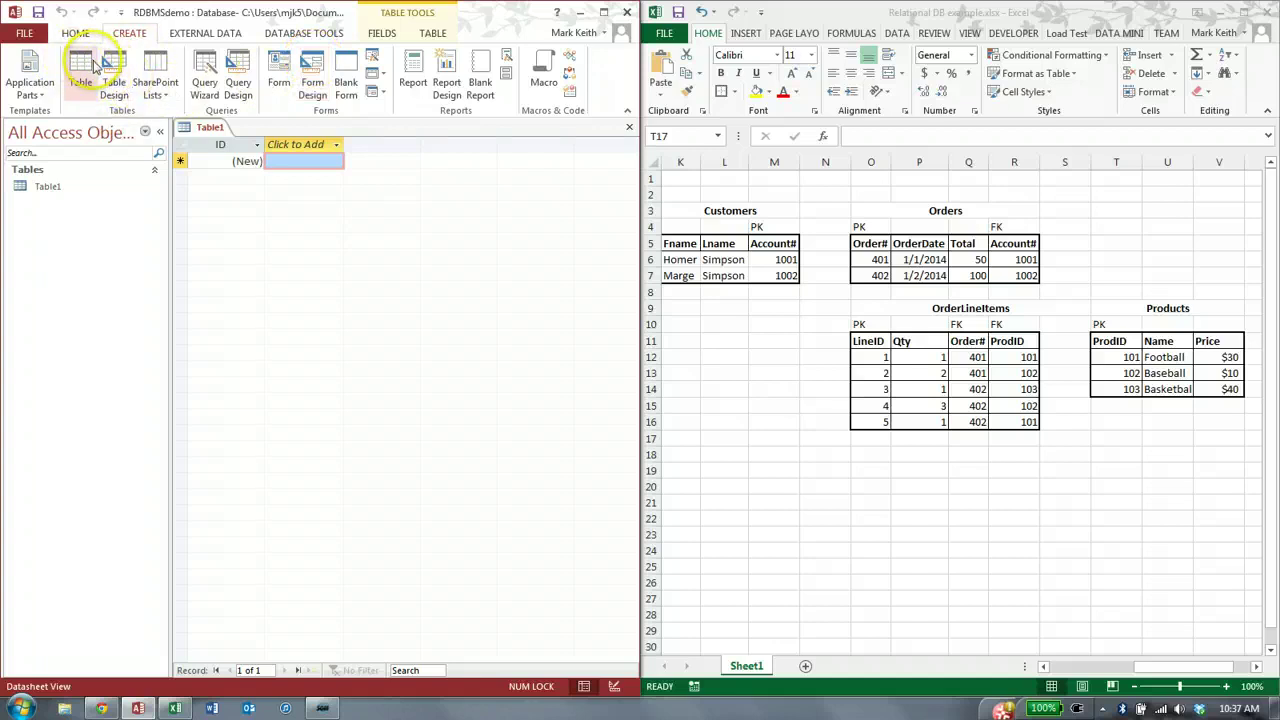
pyautogui.click(213, 76)
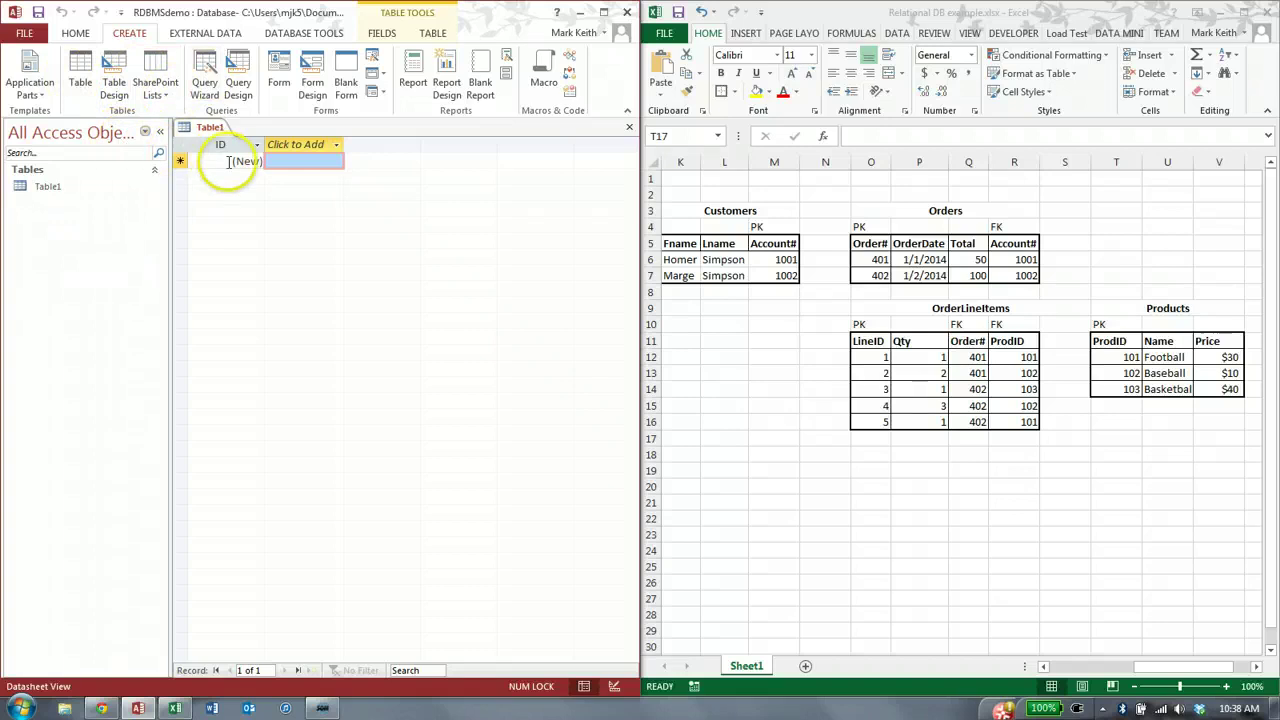
pyautogui.click(737, 254)
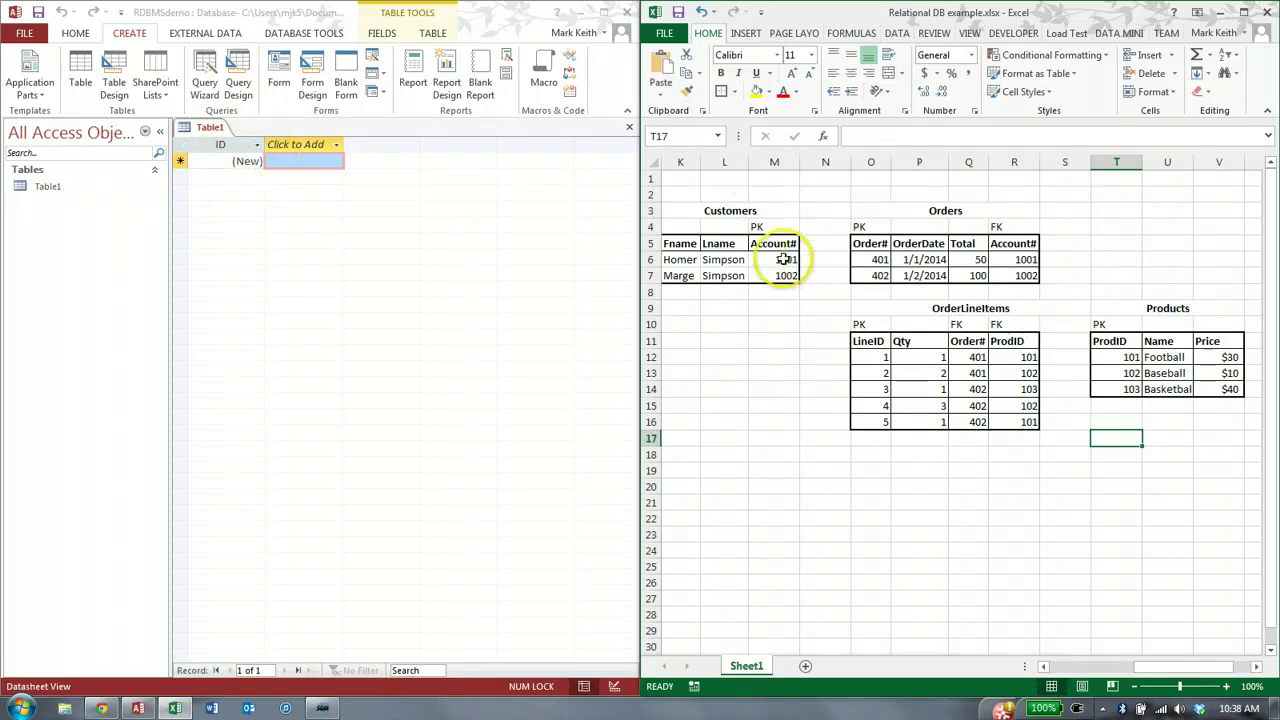
# Switch the new Access table to Design View and save it under the name Customers.
pyautogui.click(71, 35)
pyautogui.click(71, 35)
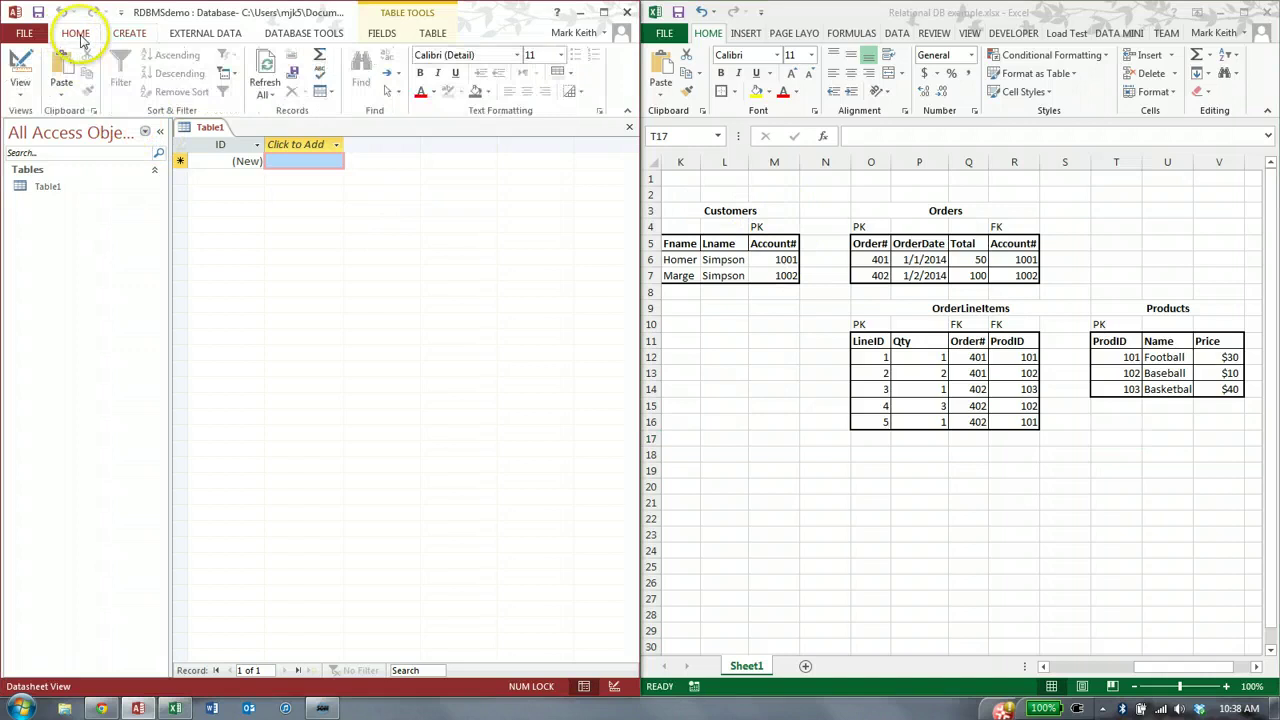
pyautogui.click(20, 92)
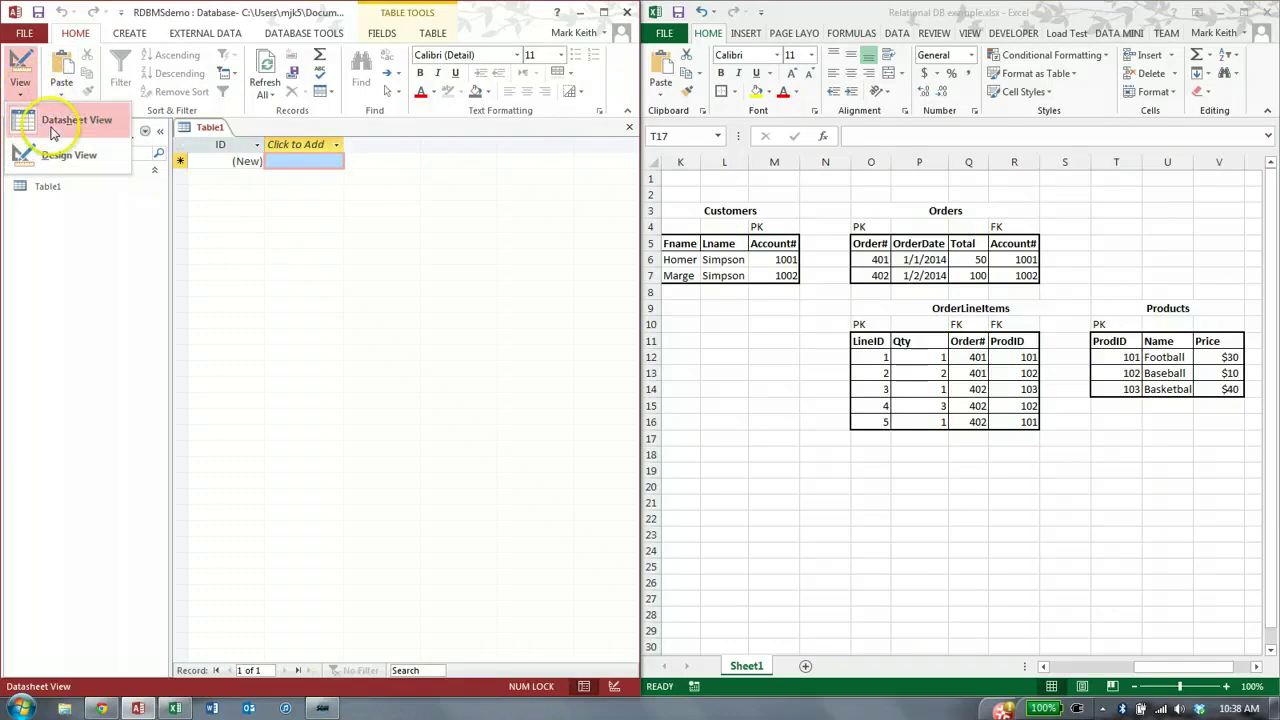
pyautogui.click(57, 127)
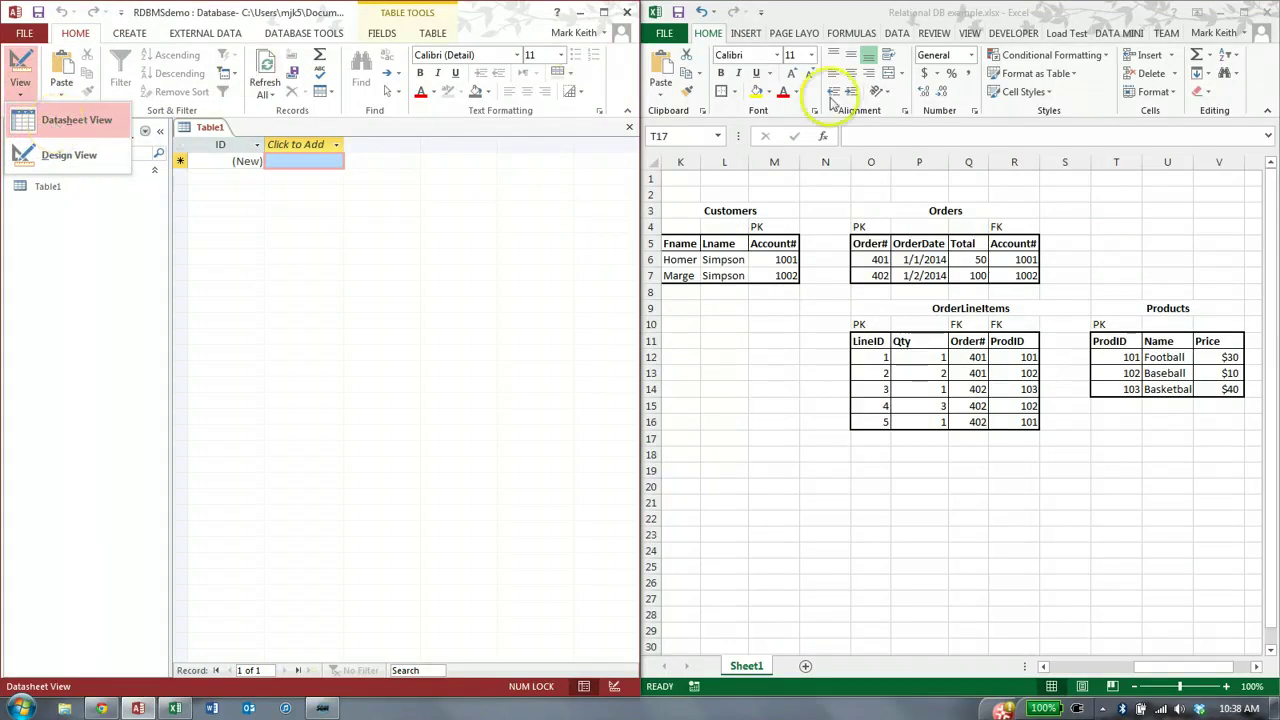
pyautogui.click(66, 160)
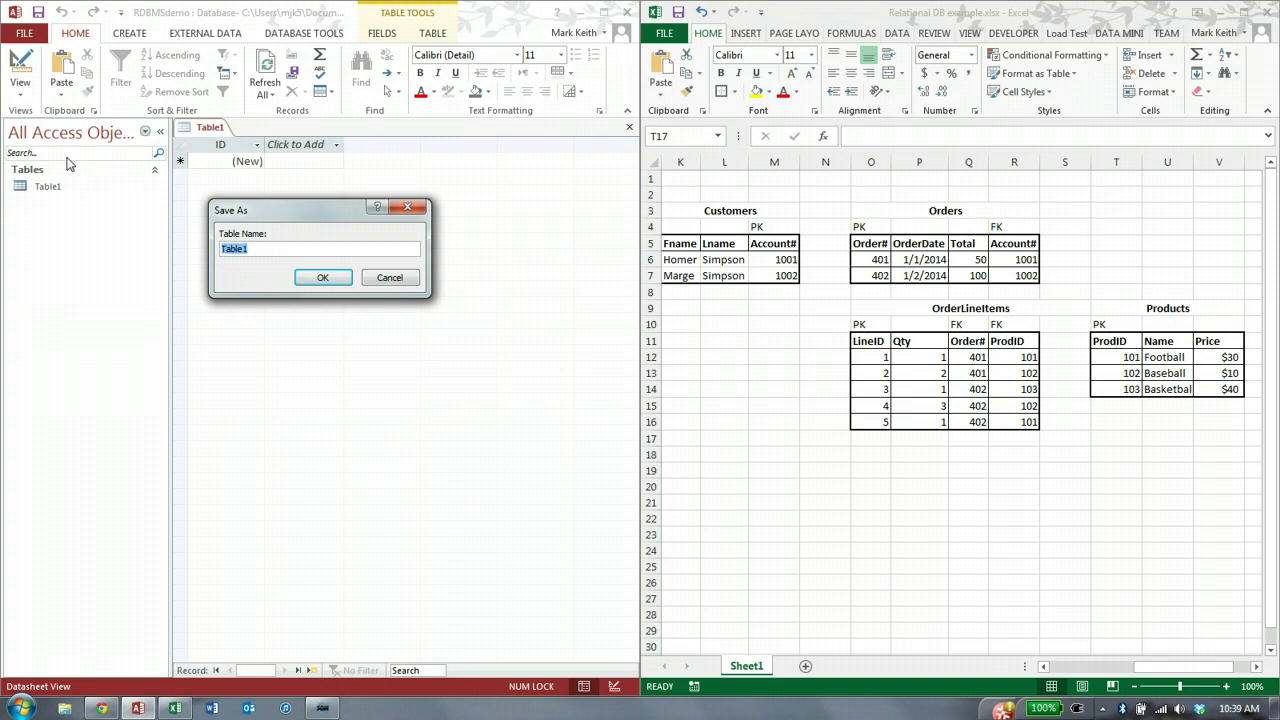
pyautogui.write('Customers')
pyautogui.press('Return')
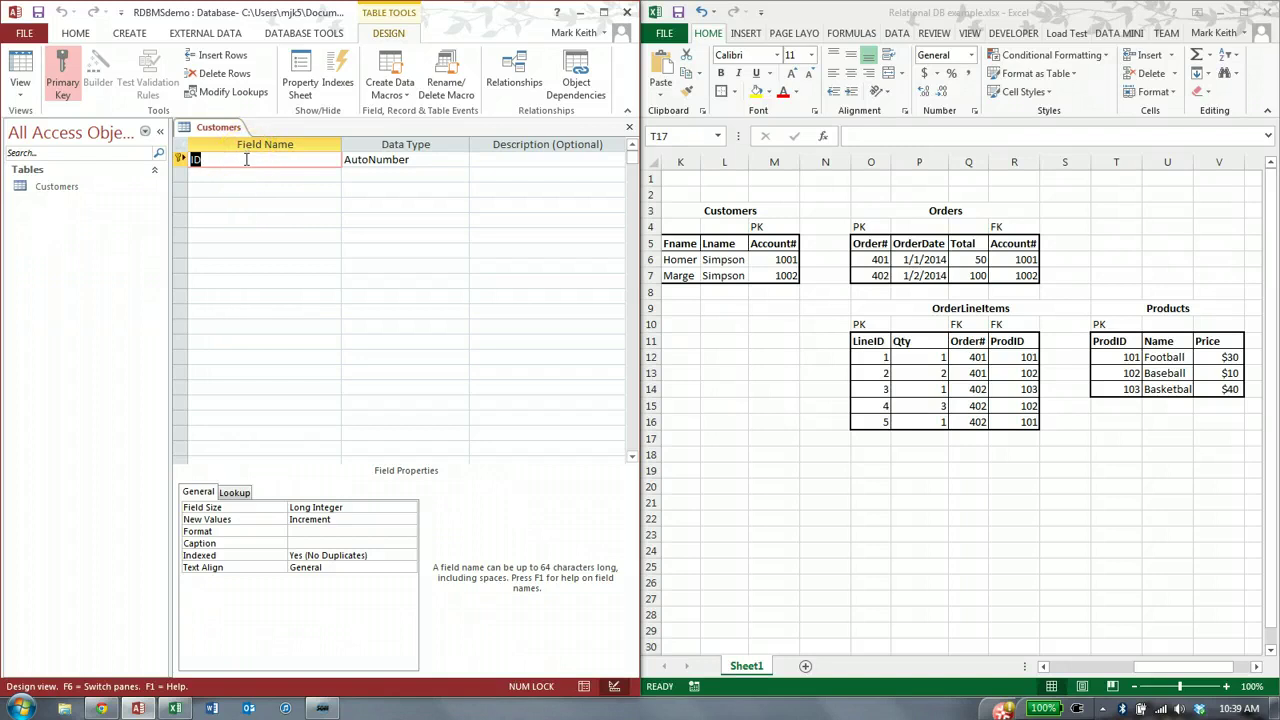
# Rename the Customers table's primary key field to AccountNum and choose AutoNumber as its data type.
pyautogui.write('AccountNum')
pyautogui.click(428, 160)
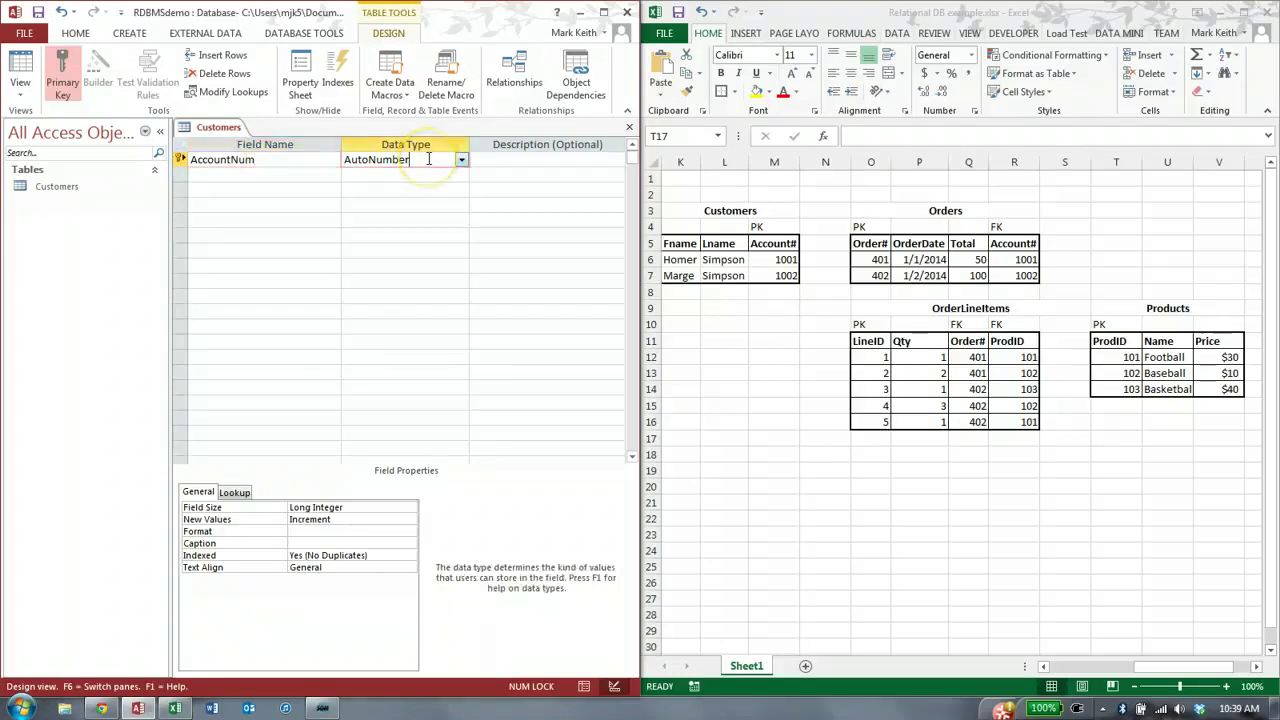
pyautogui.click(461, 161)
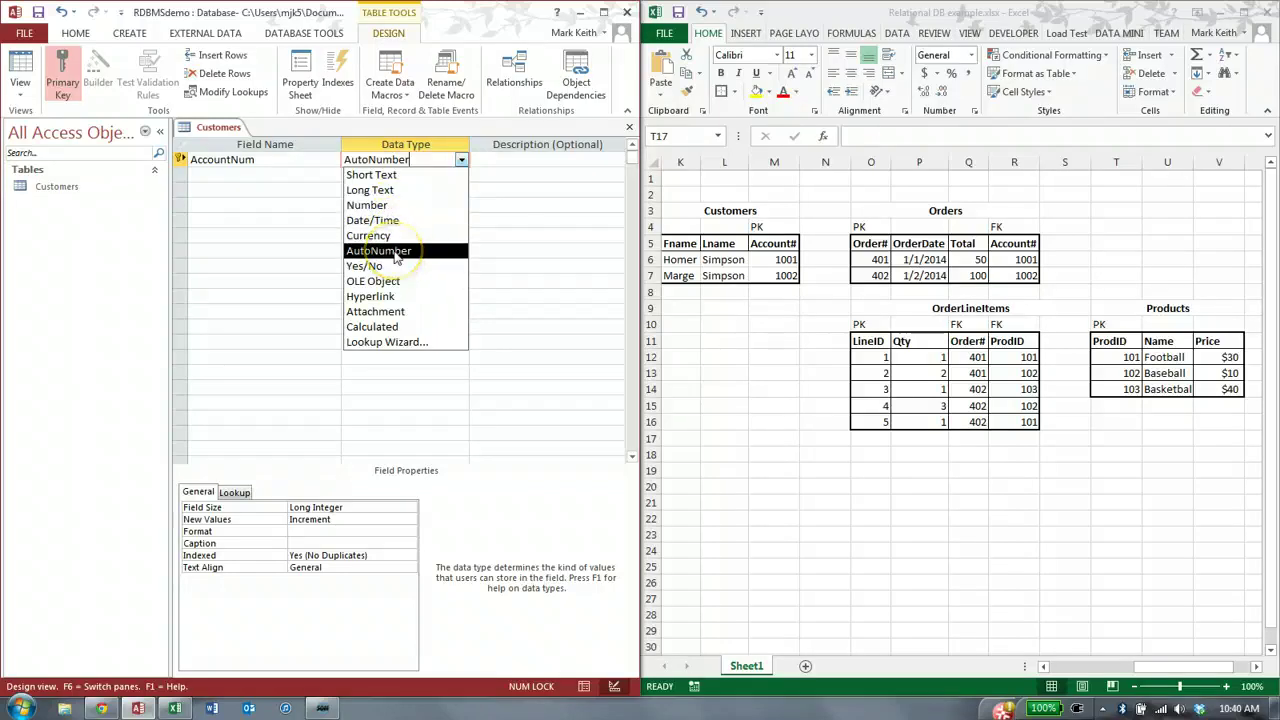
pyautogui.click(394, 252)
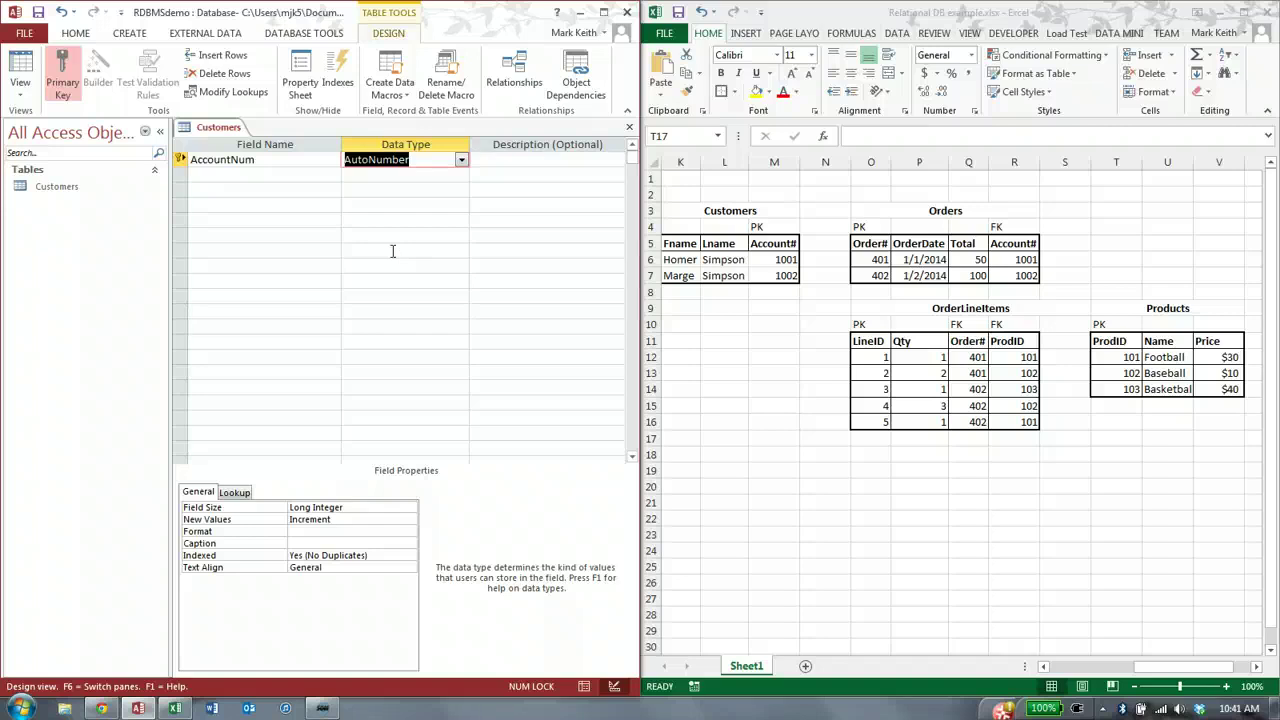
# Add a field named Fname to the Customers table with the Short Text data type.
pyautogui.click(293, 178)
pyautogui.write('Fname')
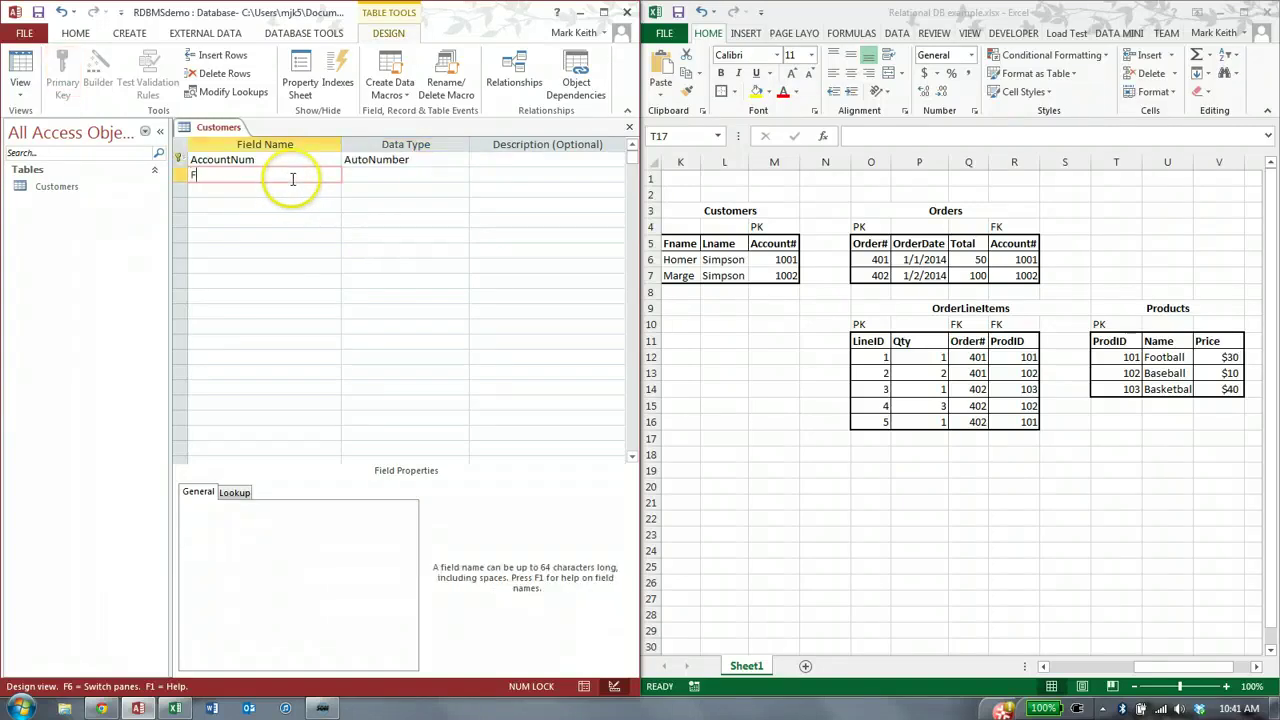
pyautogui.press('Tab')
pyautogui.click(460, 175)
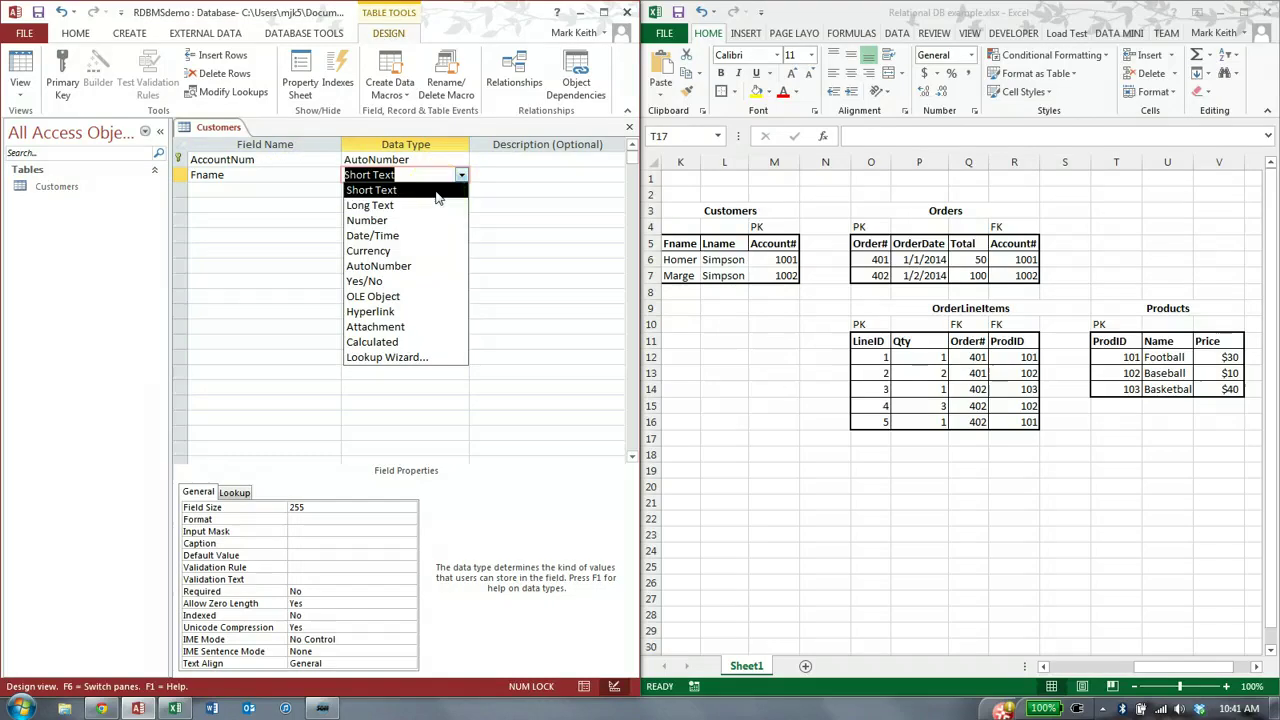
pyautogui.click(436, 194)
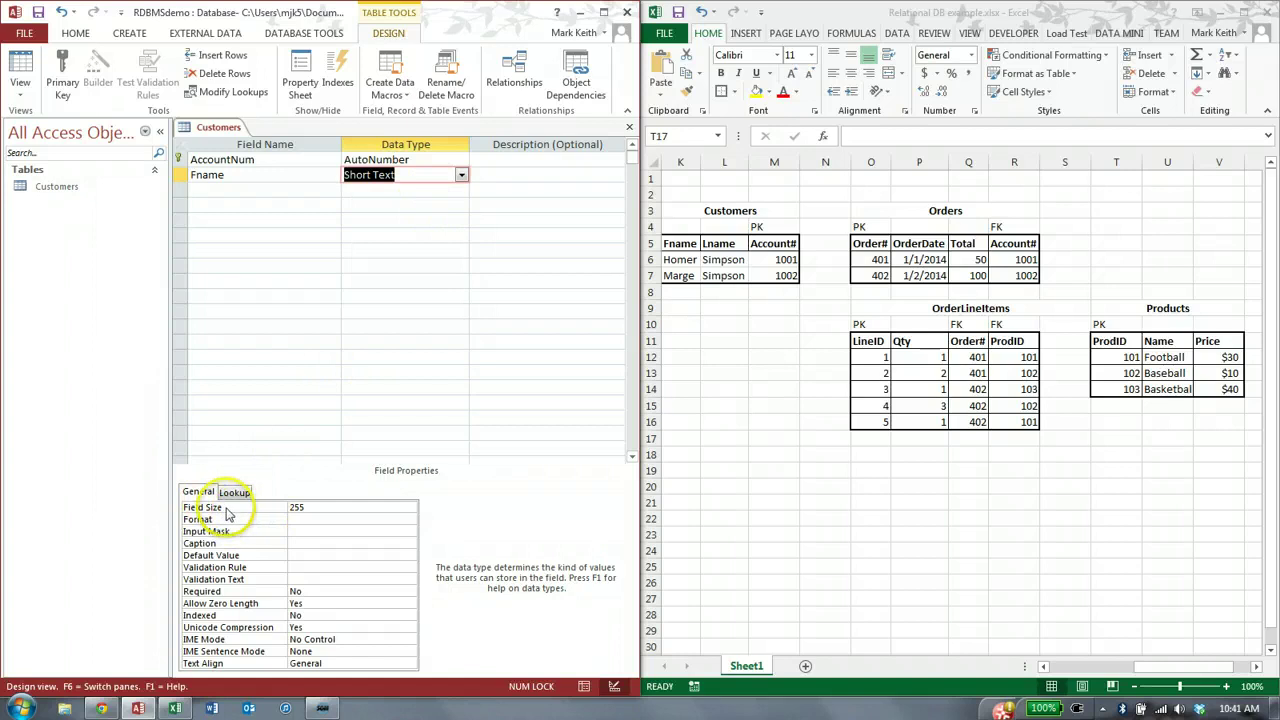
# Try the Long Text and Number data types on the Fname field to compare their properties, and return it to Short Text.
pyautogui.click(293, 507)
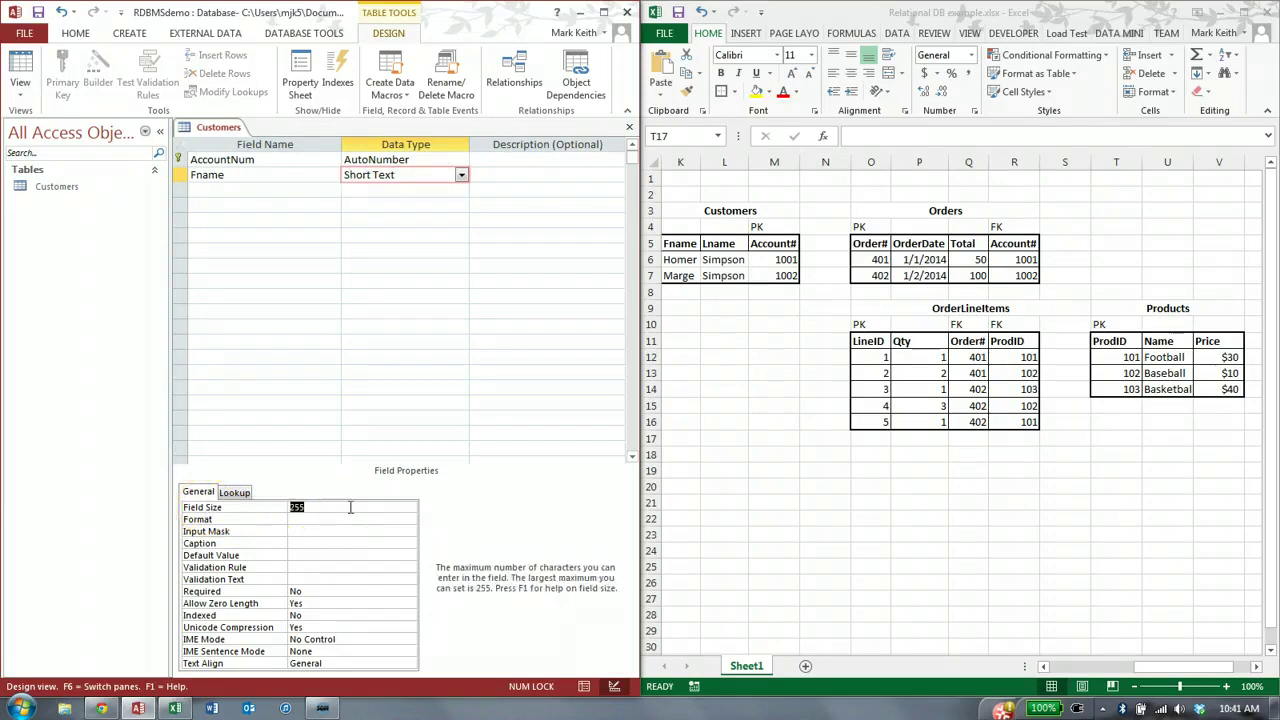
pyautogui.click(462, 175)
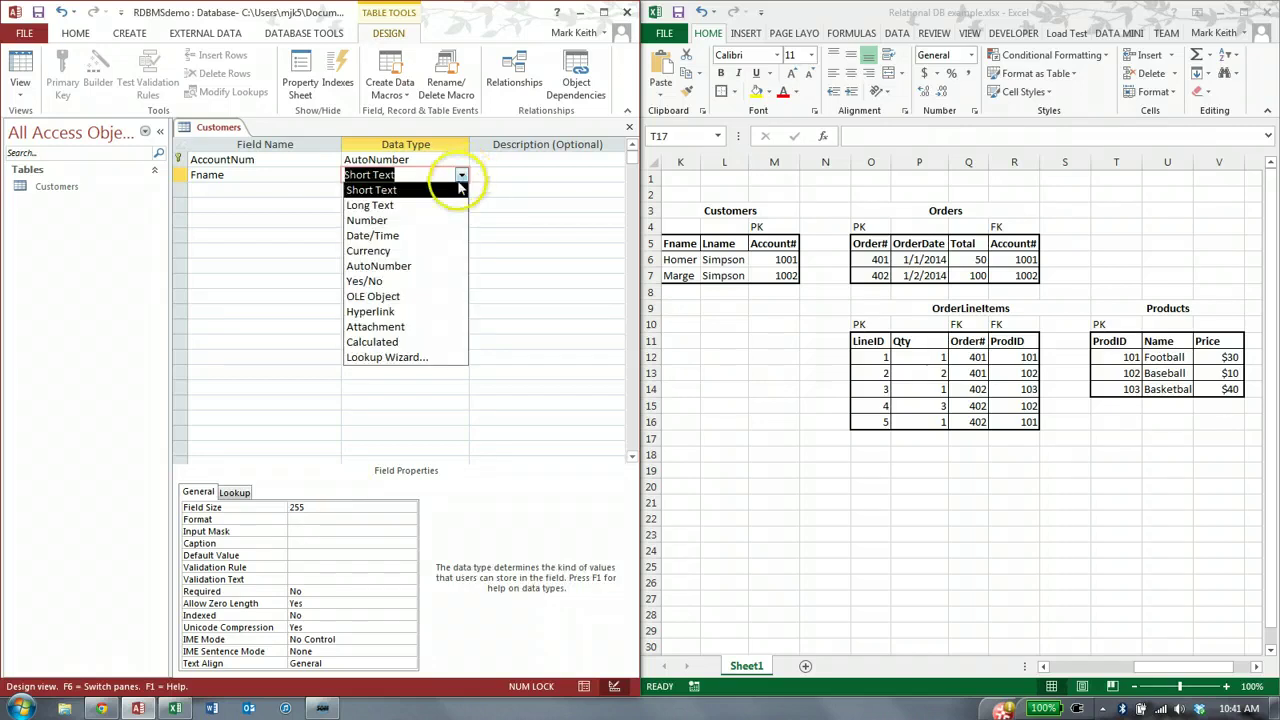
pyautogui.click(448, 206)
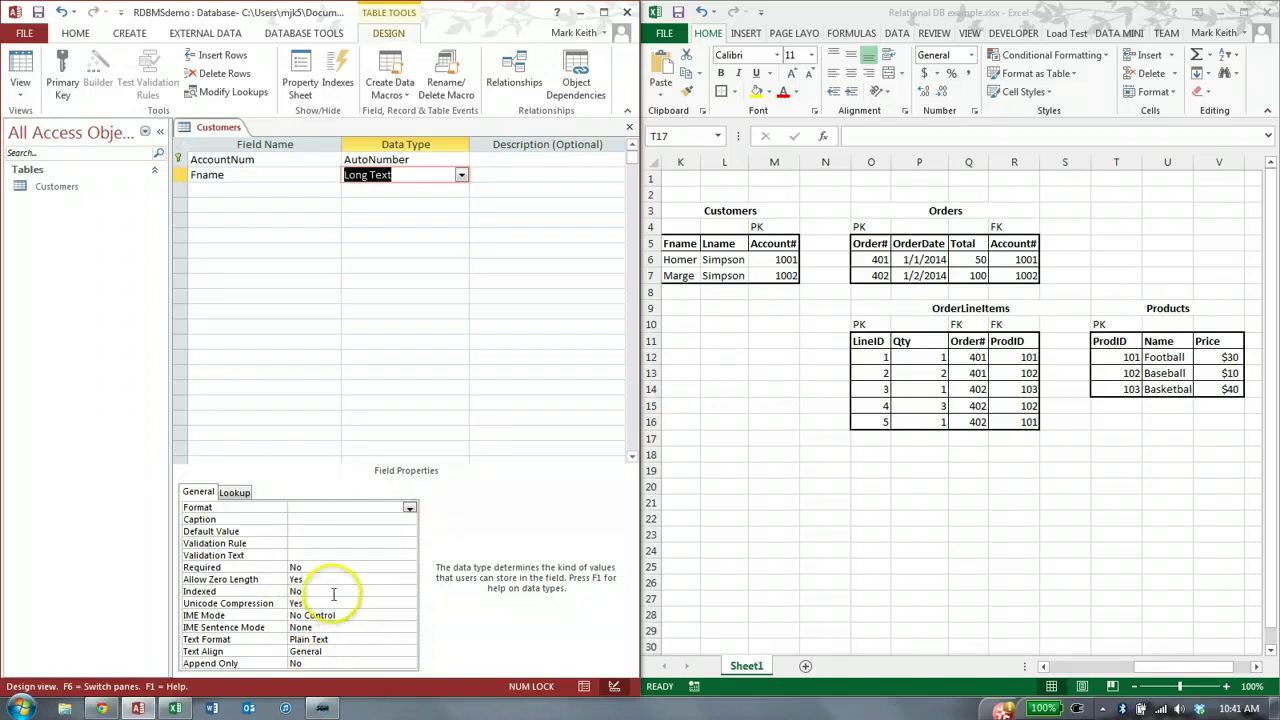
pyautogui.click(461, 177)
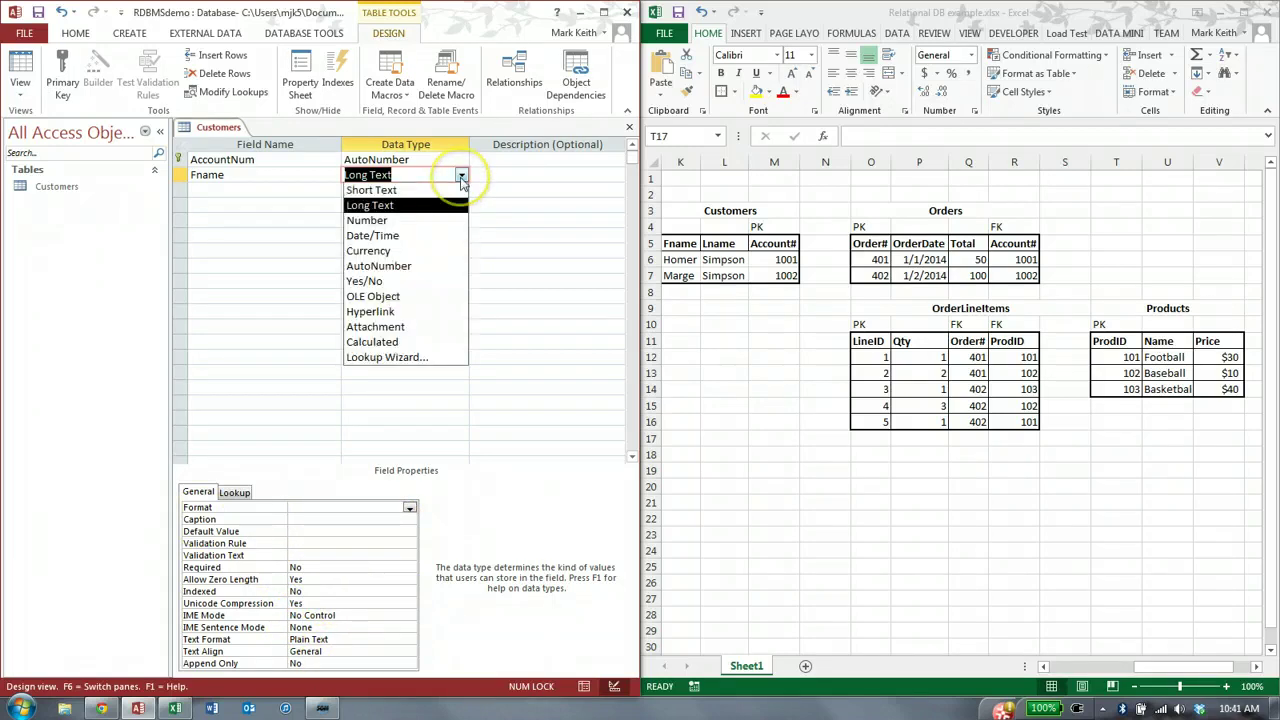
pyautogui.click(449, 220)
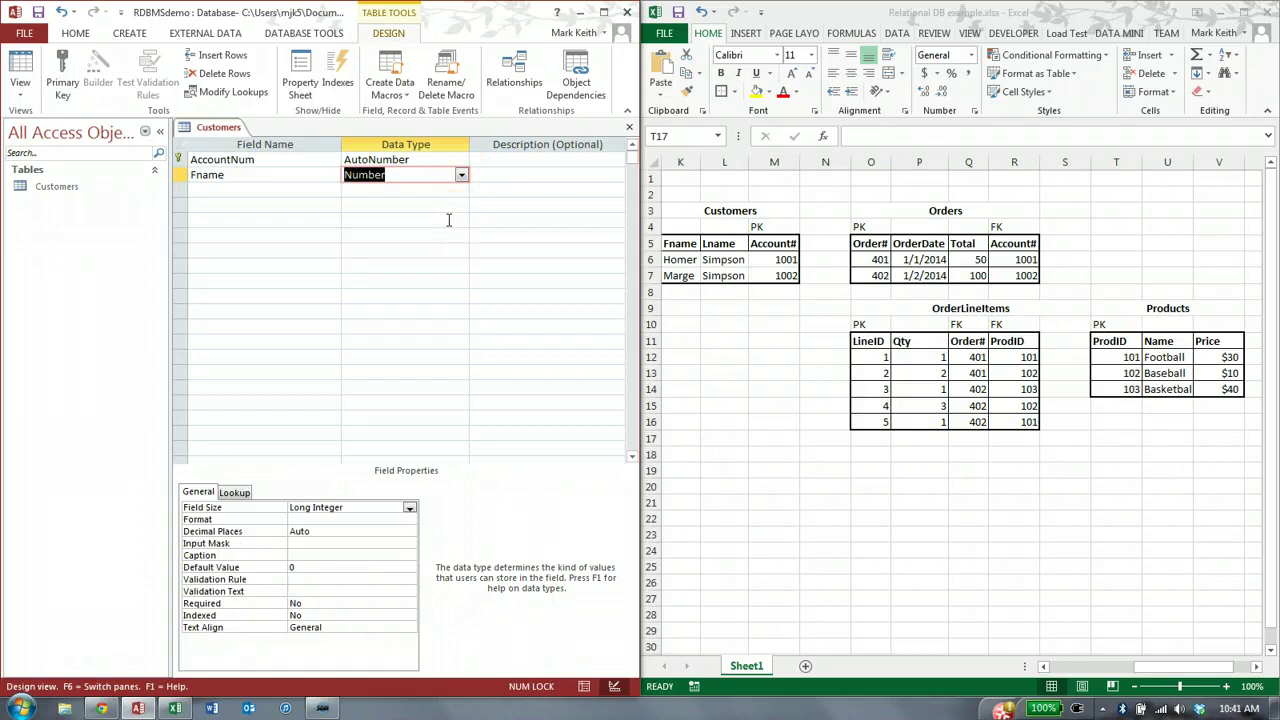
pyautogui.click(461, 177)
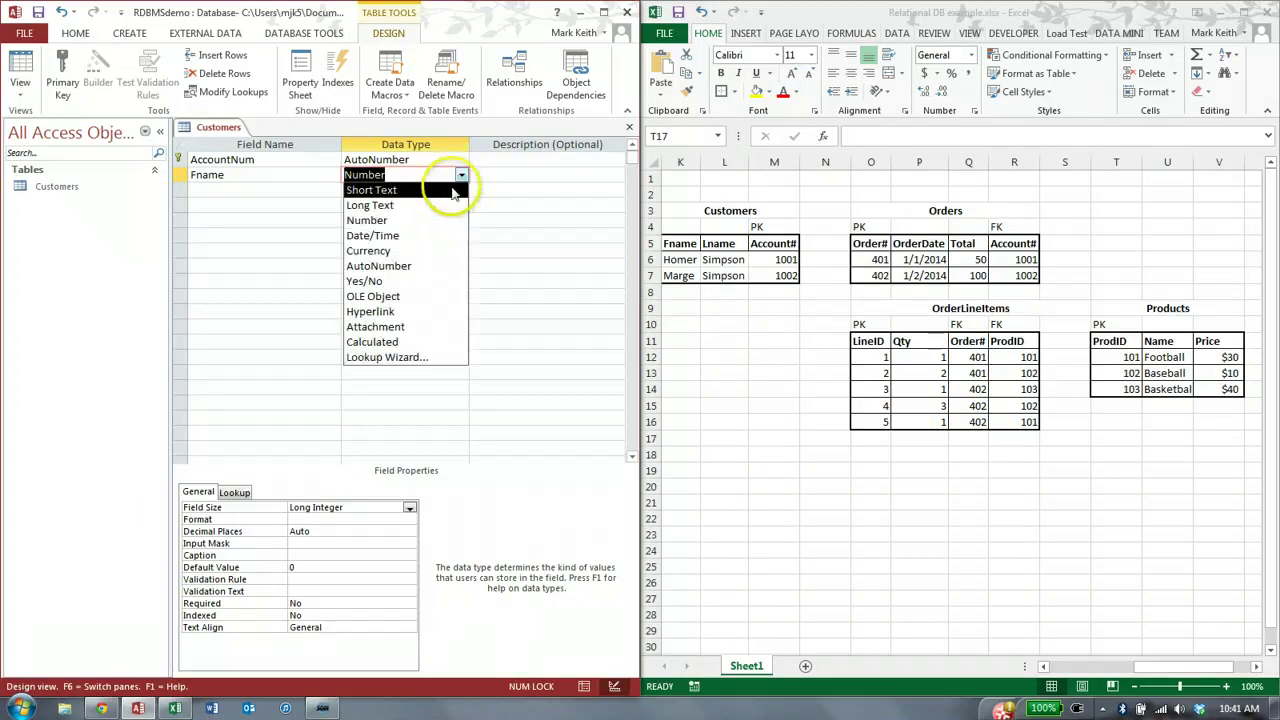
pyautogui.click(452, 192)
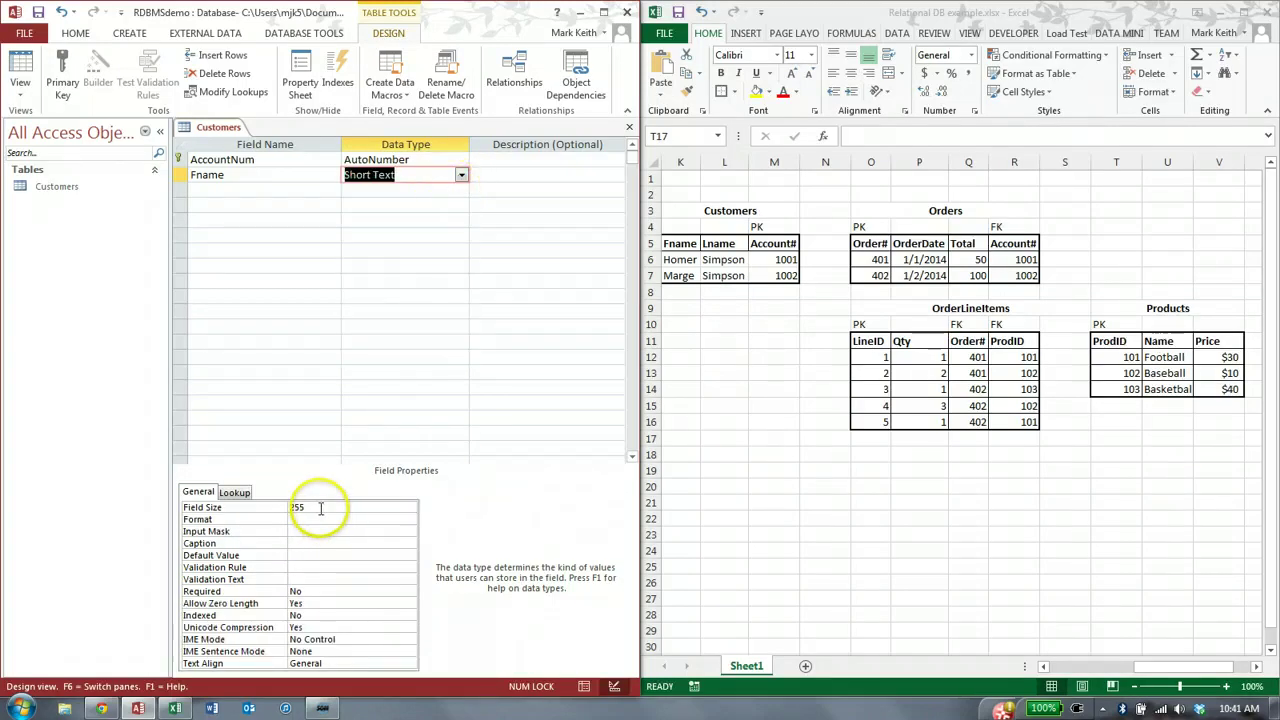
# Set the field size of the Fname field to 15.
pyautogui.moveTo(319, 508); pyautogui.dragTo(285, 505)
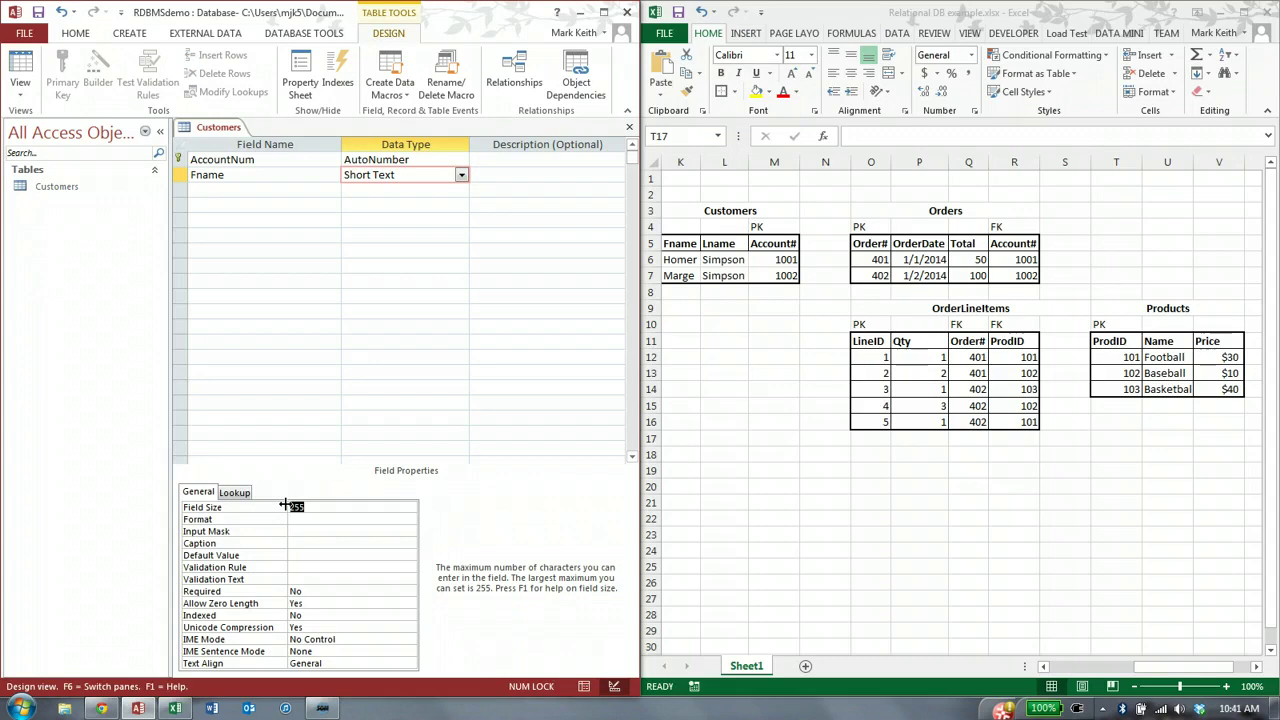
pyautogui.write('15')
pyautogui.click(307, 516)
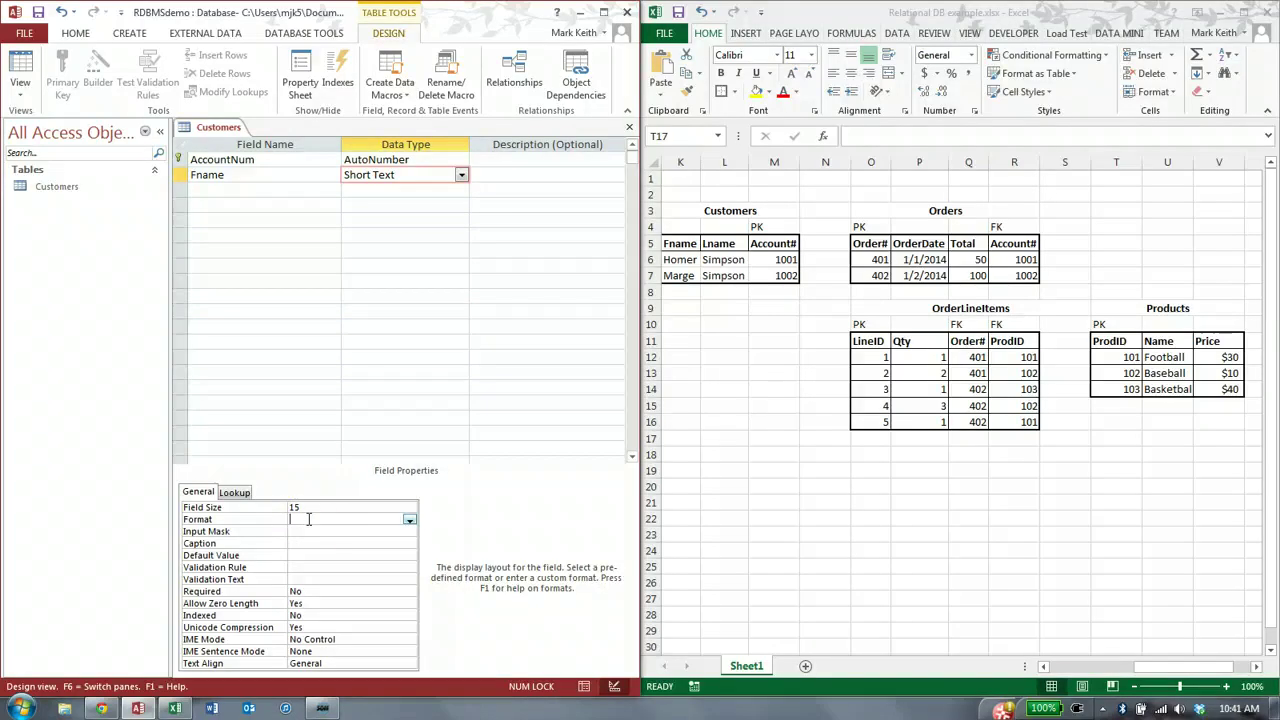
# Check the format options of the Fname field, and try entering a default value and clear it again.
pyautogui.click(410, 521)
pyautogui.click(402, 530)
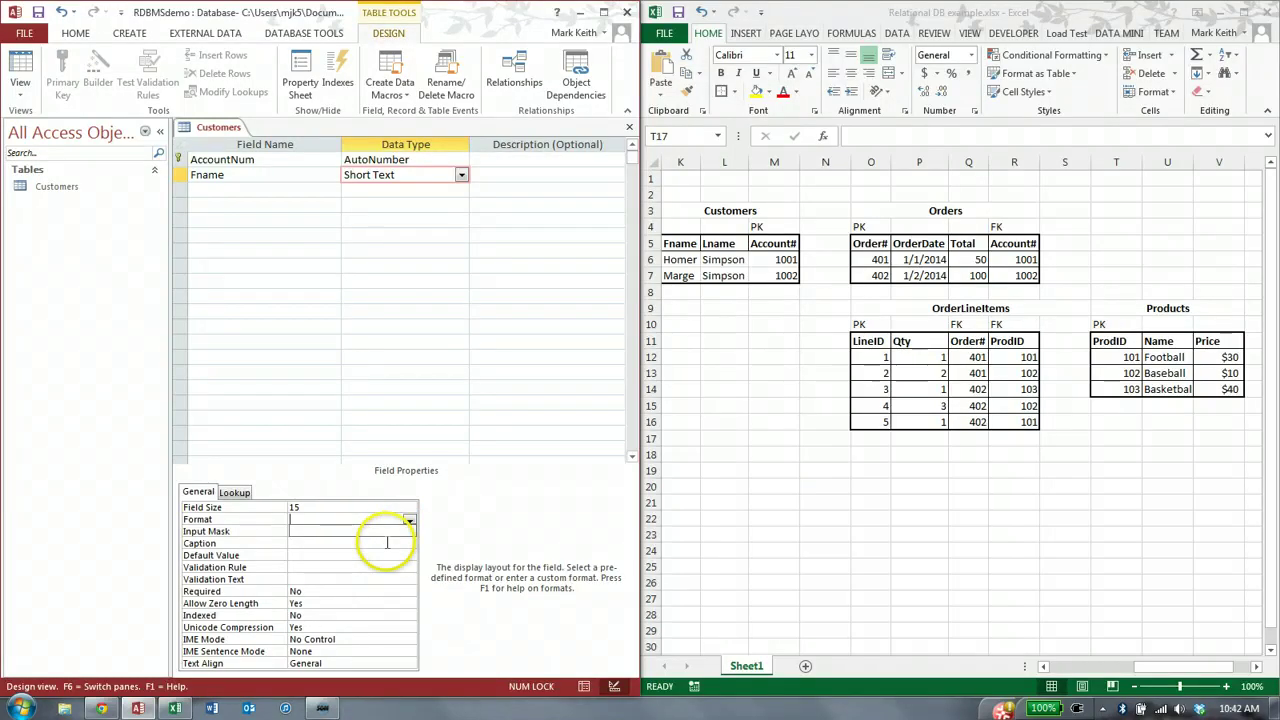
pyautogui.click(386, 555)
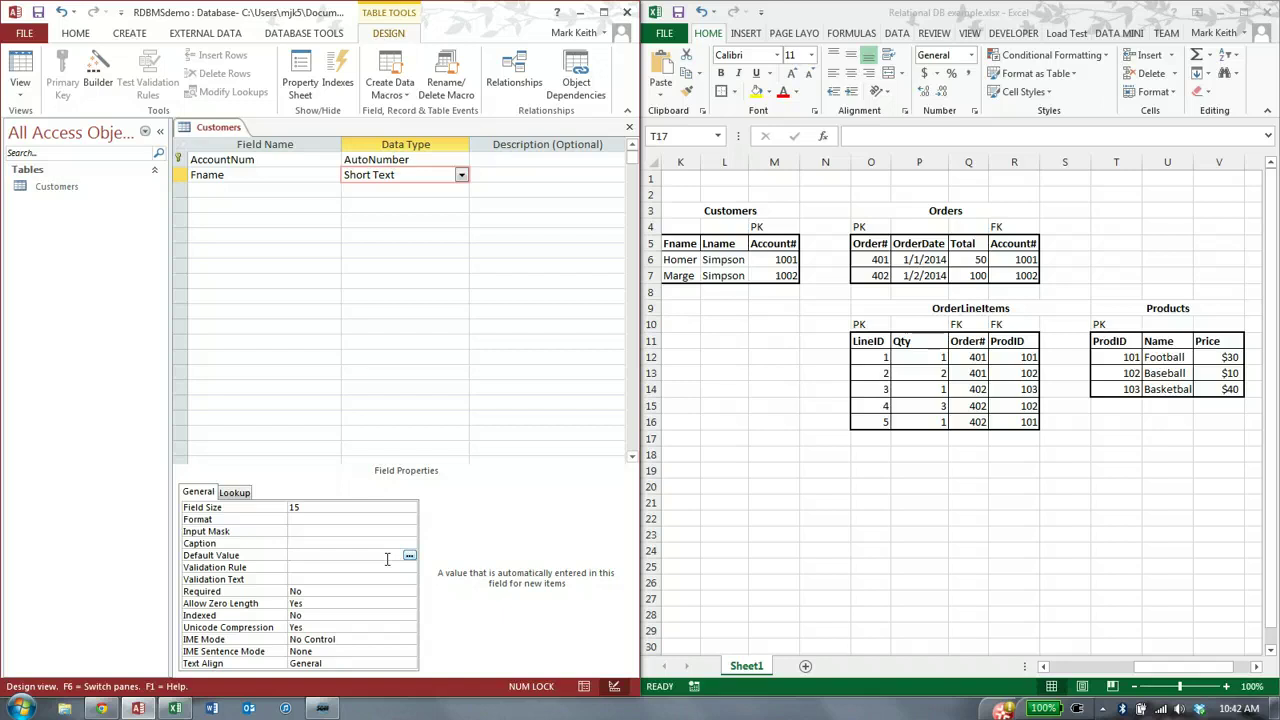
pyautogui.write('Fname')
pyautogui.press('BackSpace')
pyautogui.press('BackSpace')
pyautogui.press('BackSpace')
pyautogui.press('BackSpace')
pyautogui.press('BackSpace')
pyautogui.write('"')
pyautogui.press('BackSpace')
pyautogui.click(326, 508)
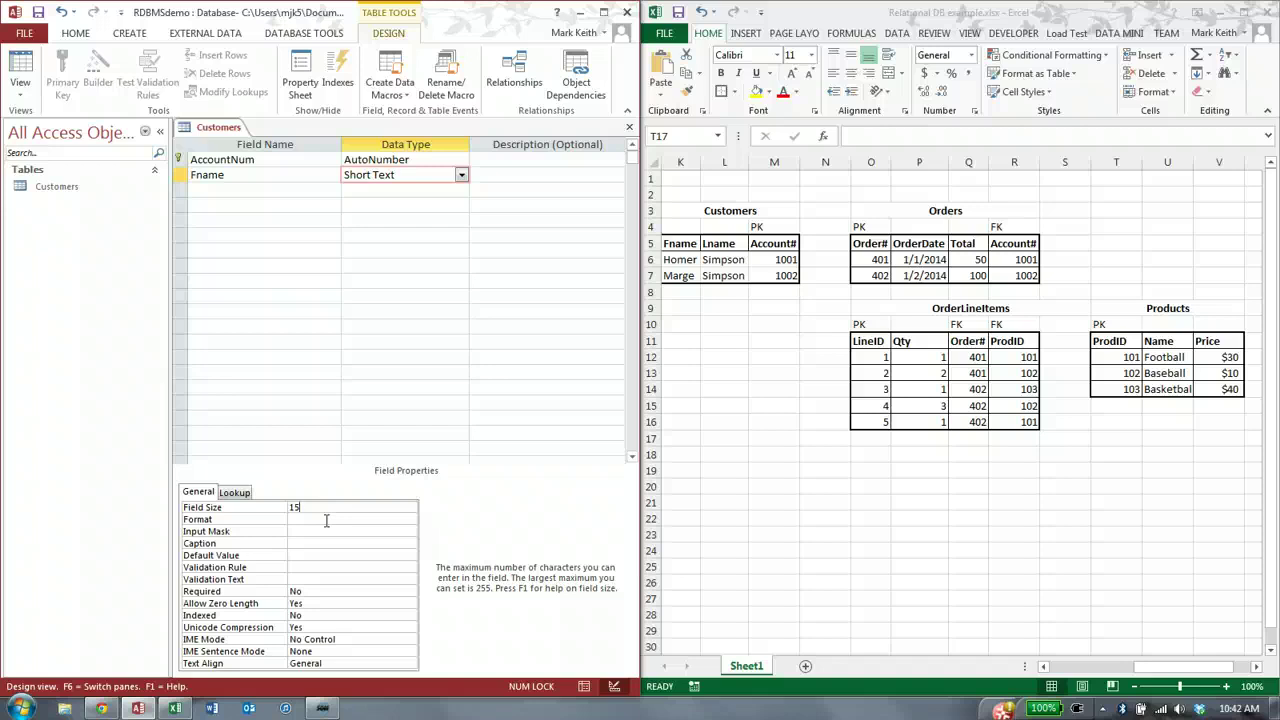
pyautogui.click(321, 545)
pyautogui.click(295, 610)
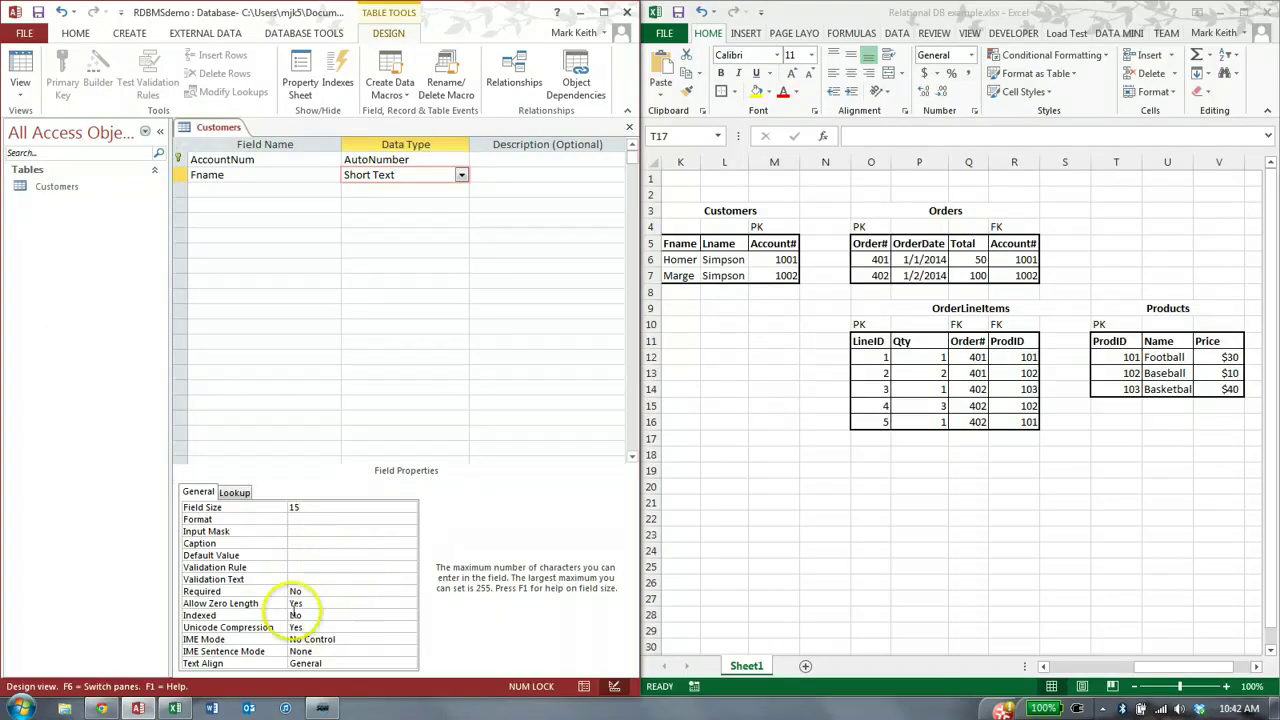
pyautogui.click(345, 536)
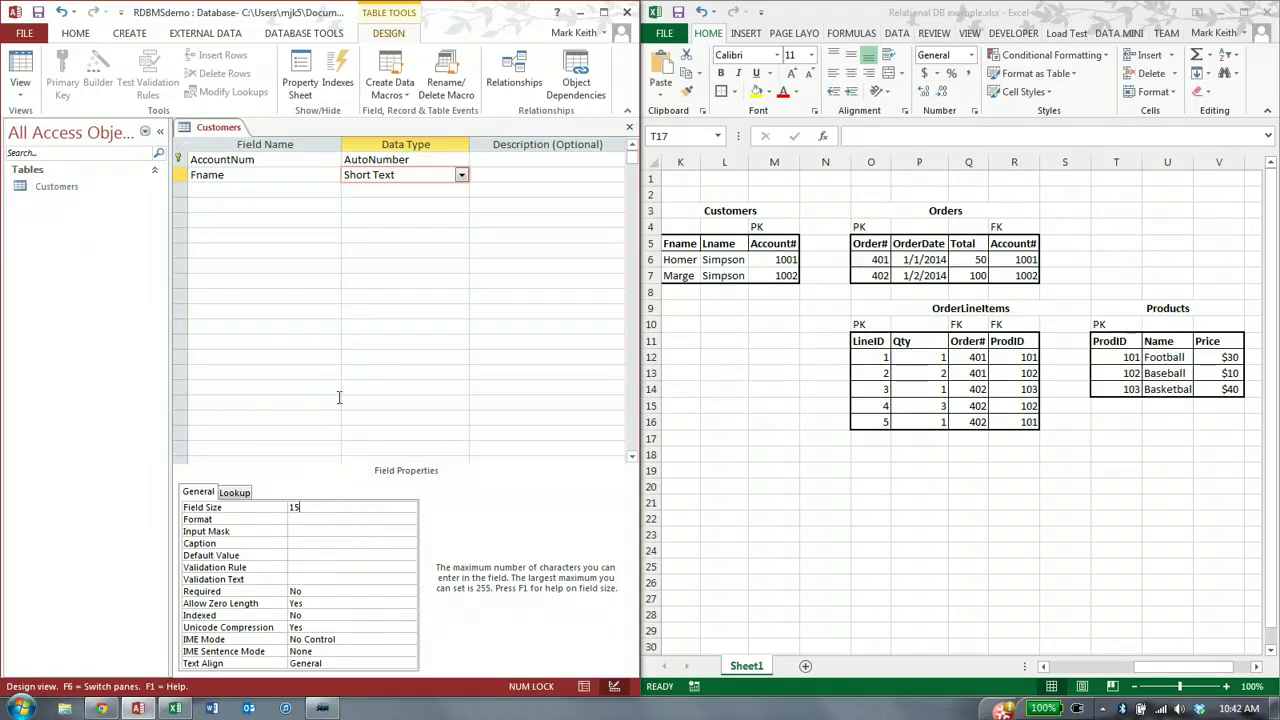
# Add a Short Text field named Lname to the Customers table and make its data entry required.
pyautogui.click(271, 191)
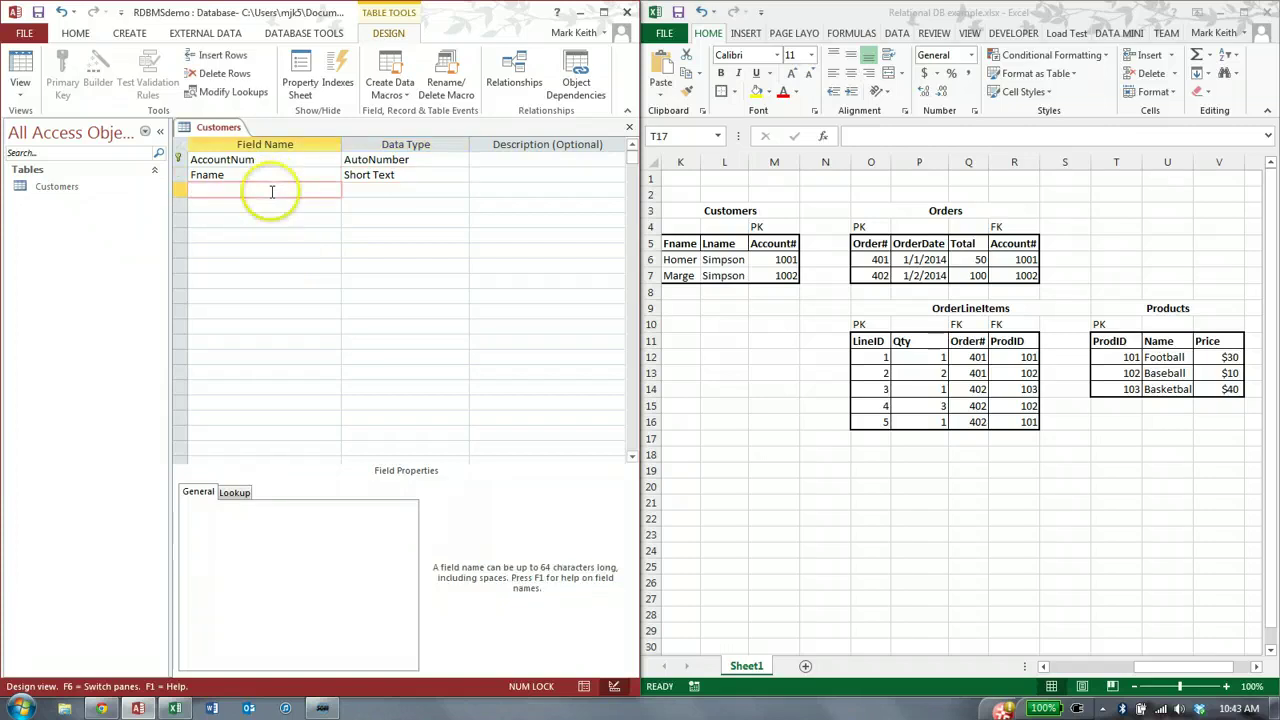
pyautogui.write('Lname')
pyautogui.press('Tab')
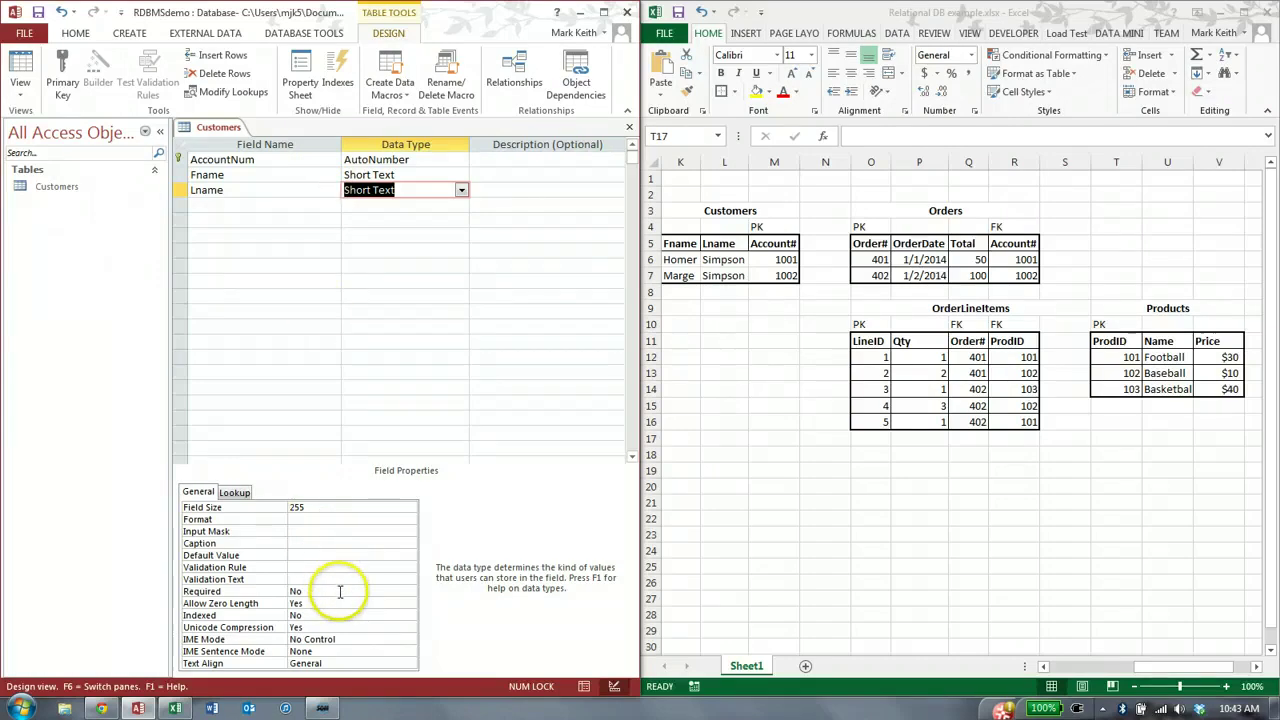
pyautogui.click(383, 592)
pyautogui.click(409, 591)
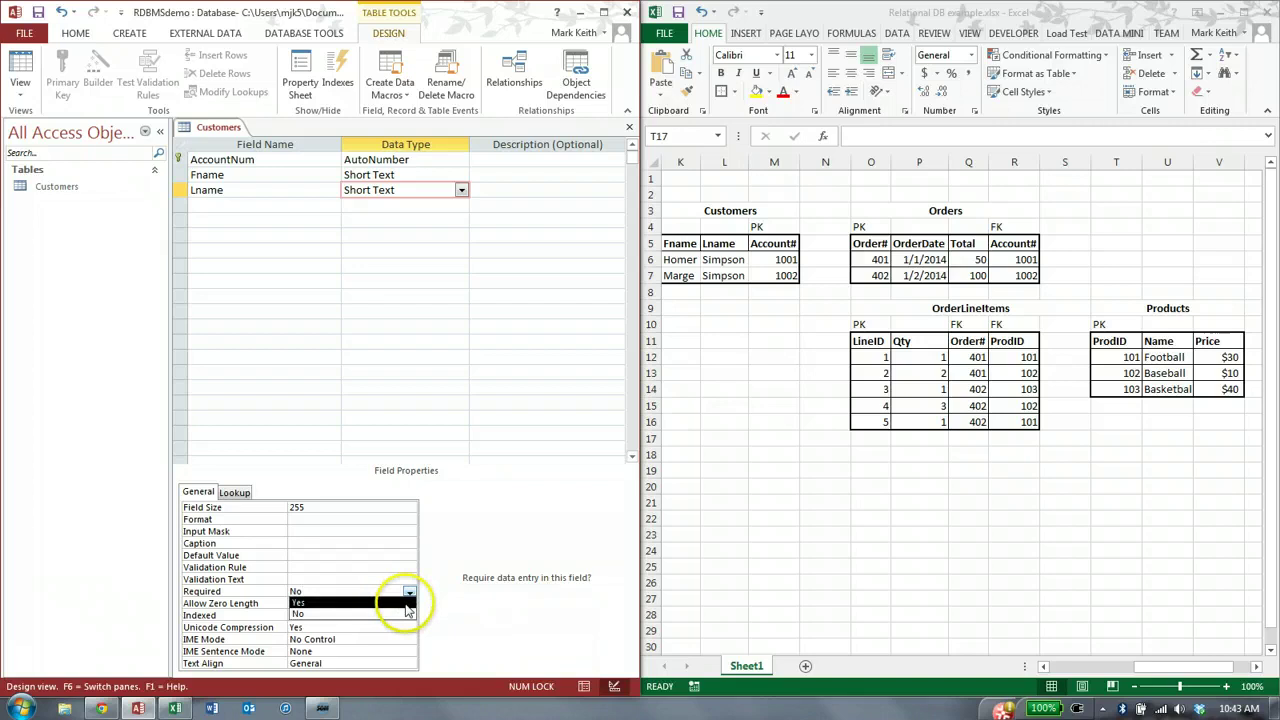
pyautogui.click(405, 604)
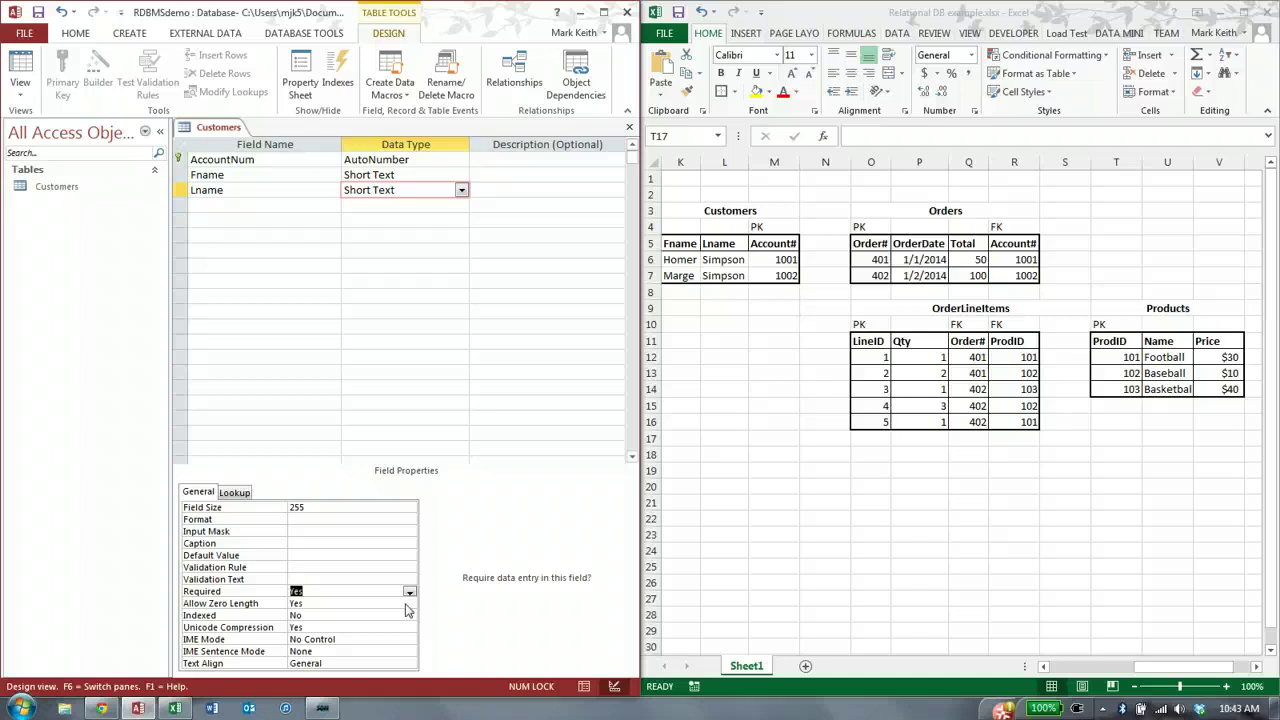
# Remove the primary key from the AccountNum field and assign it again.
pyautogui.click(271, 163)
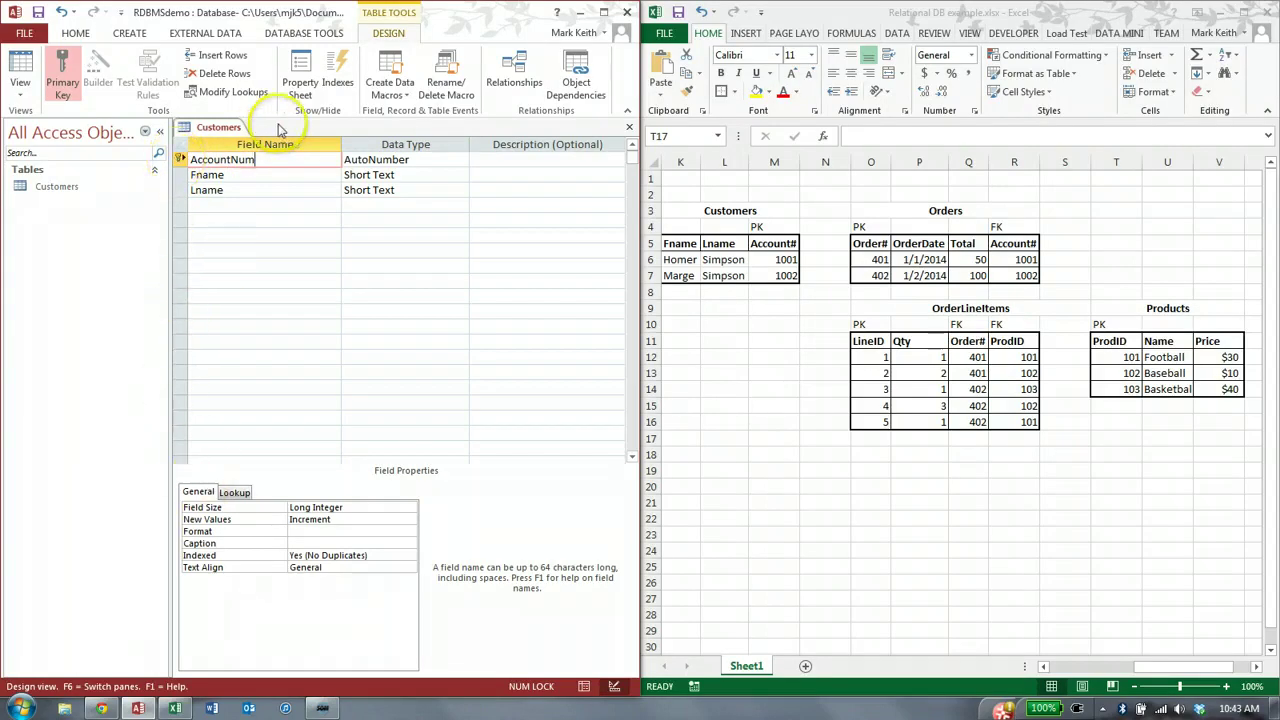
pyautogui.click(366, 160)
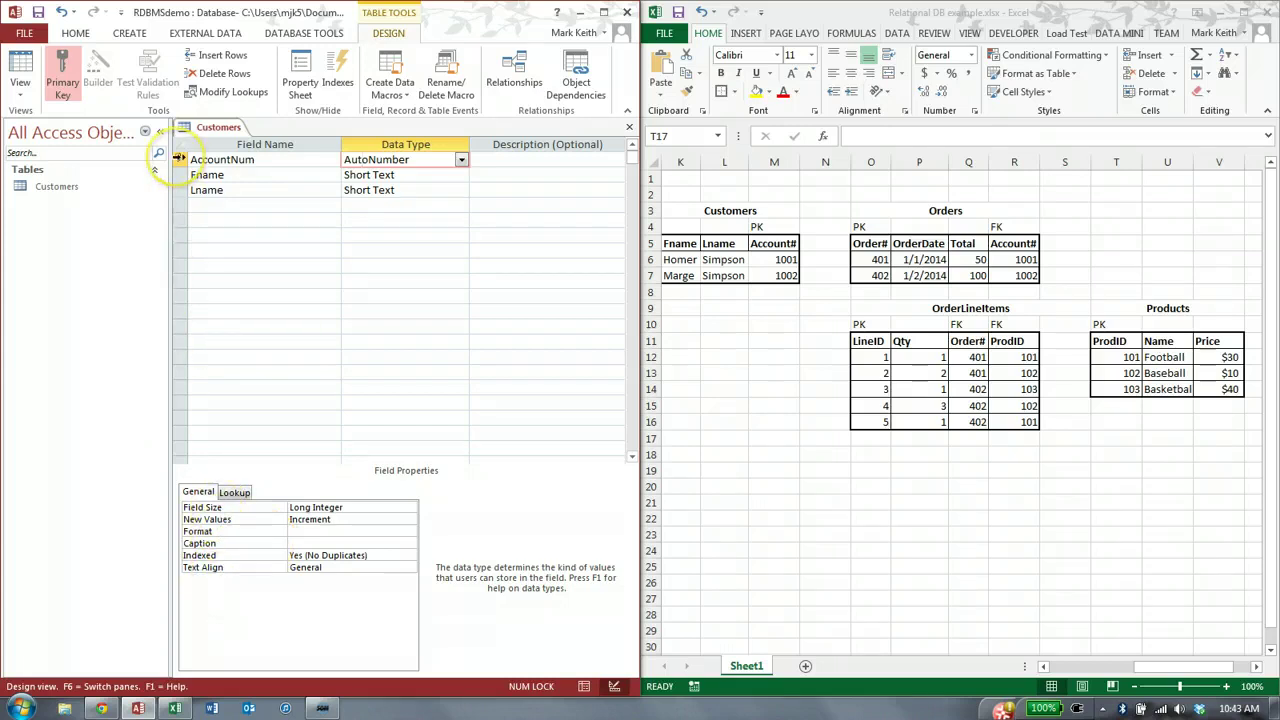
pyautogui.click(62, 73)
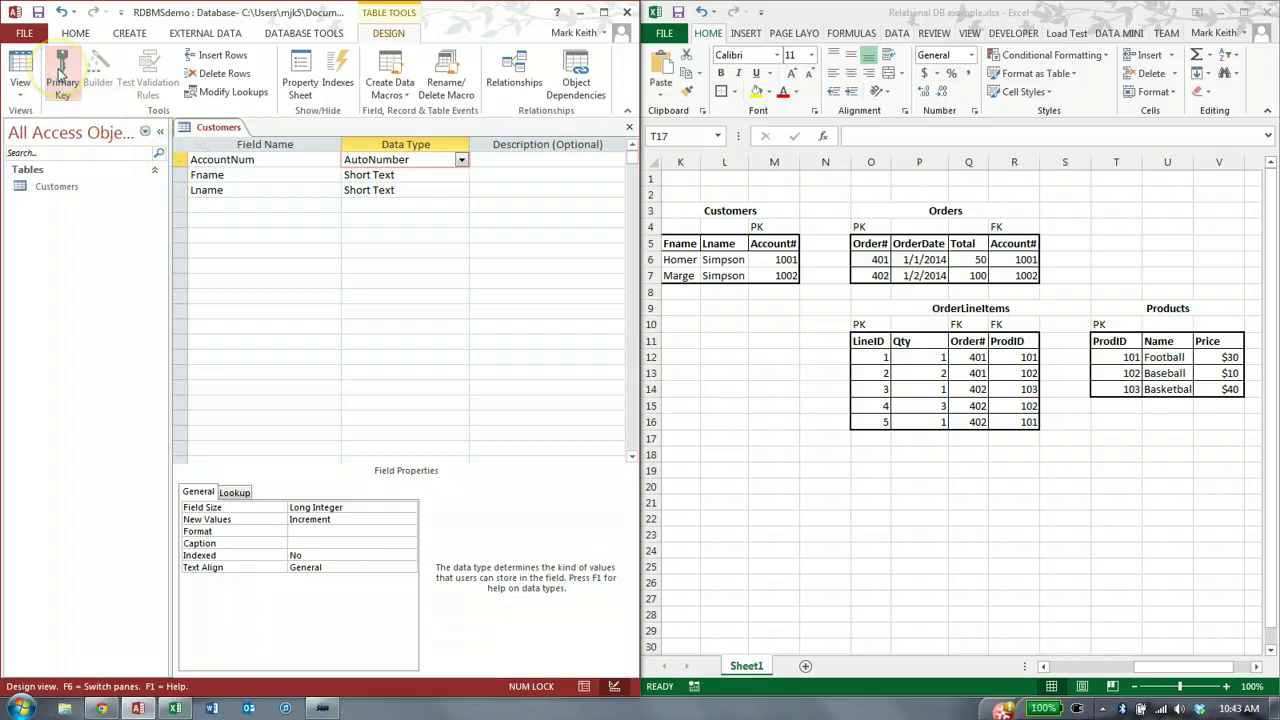
pyautogui.click(62, 73)
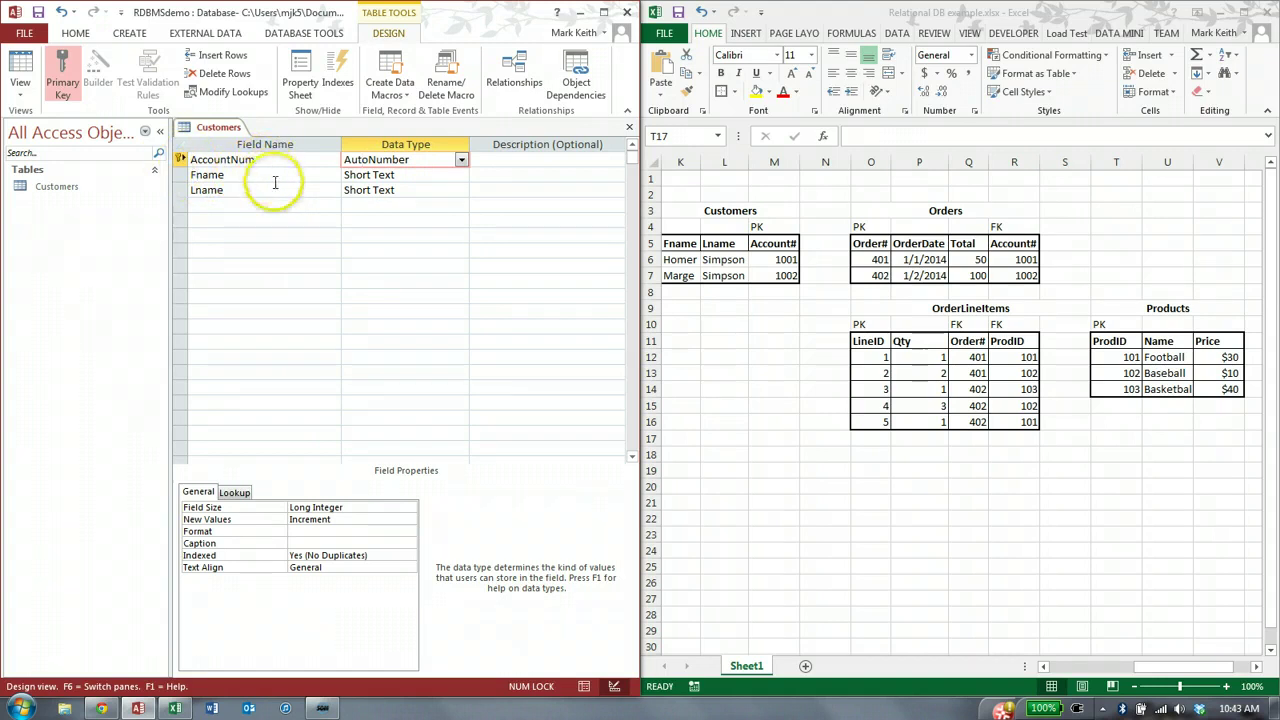
# Switch the Customers table to Datasheet View, saving its design.
pyautogui.click(20, 85)
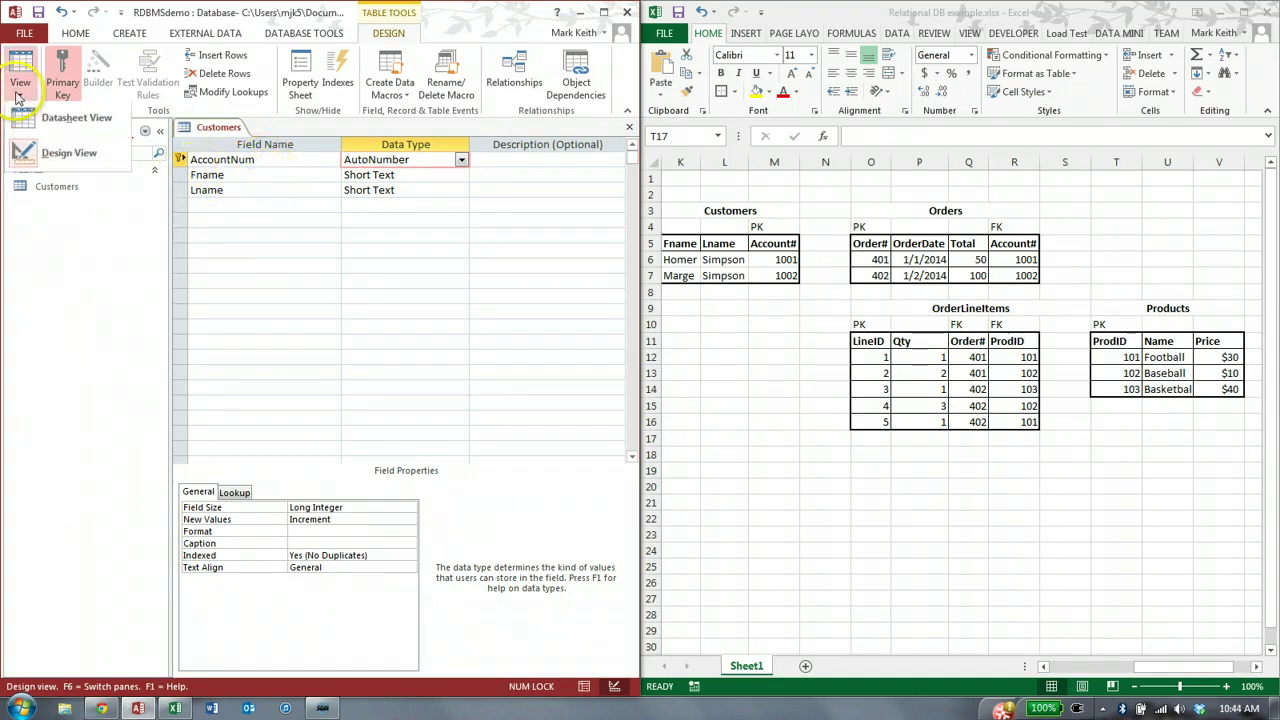
pyautogui.click(56, 124)
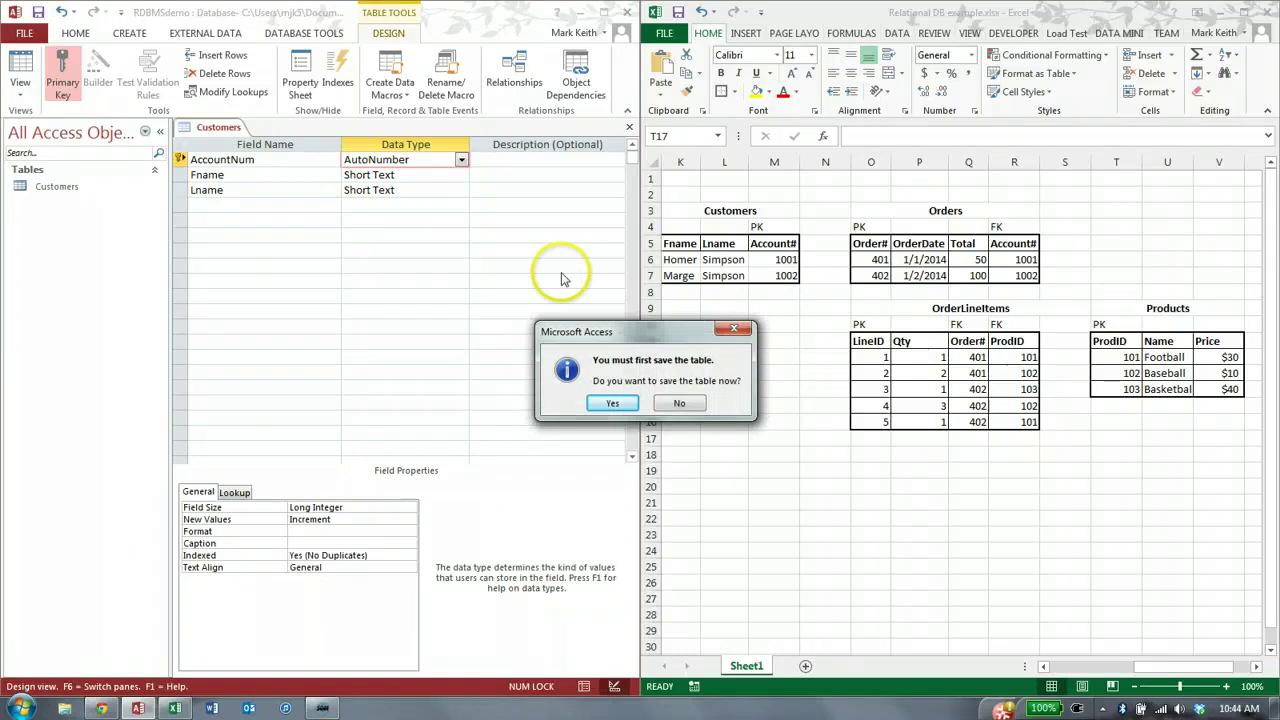
pyautogui.moveTo(606, 341); pyautogui.dragTo(279, 233)
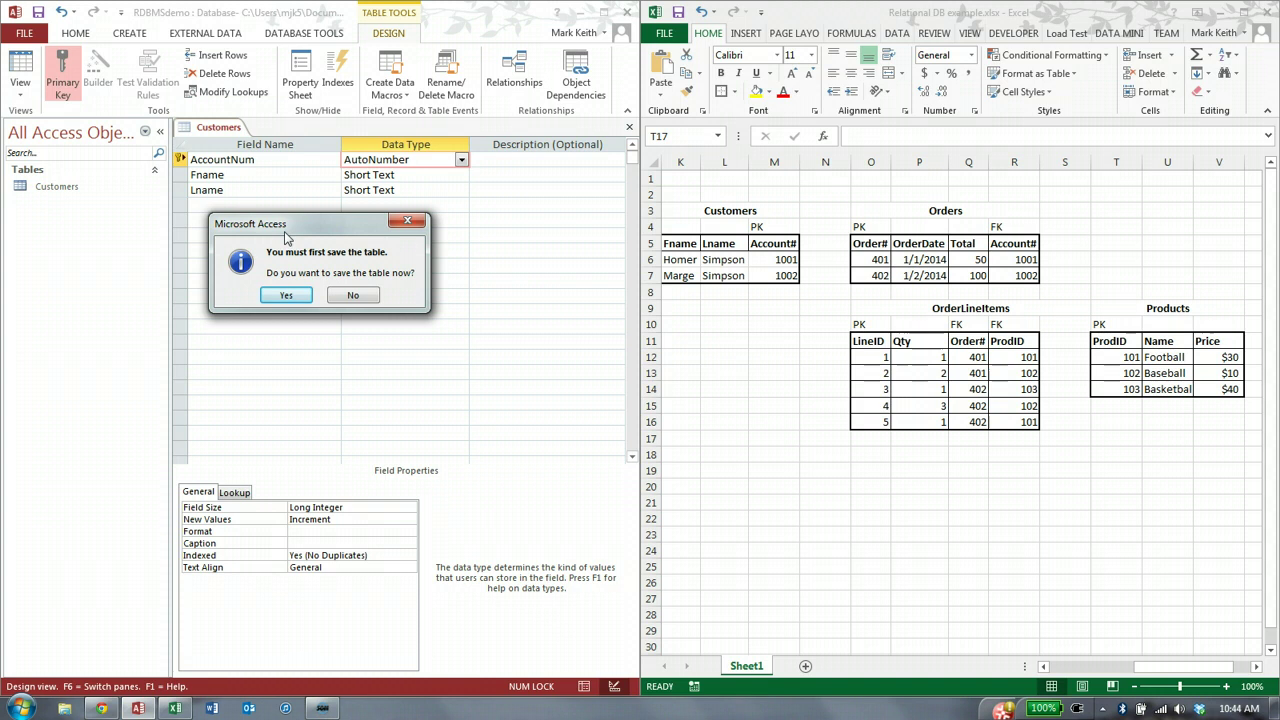
pyautogui.click(286, 295)
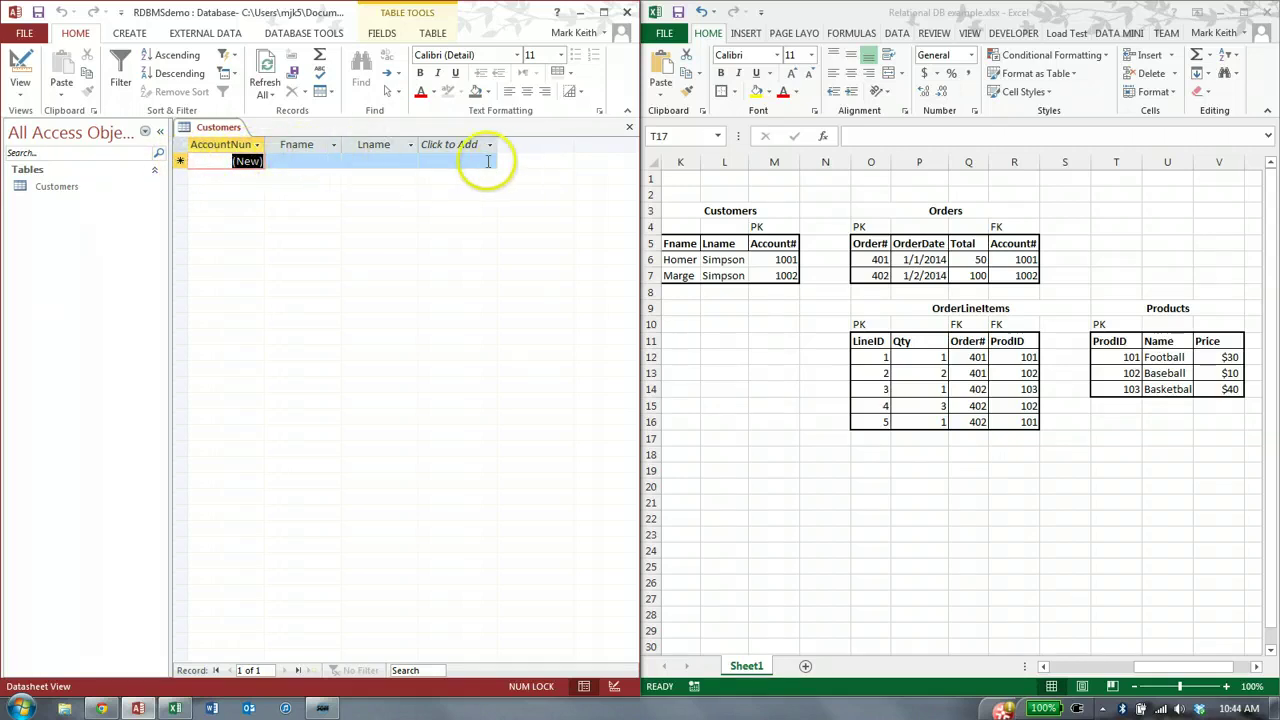
# Enter the first customer's first and last name from the worksheet in the new record, leaving AccountNum to be numbered automatically.
pyautogui.click(294, 160)
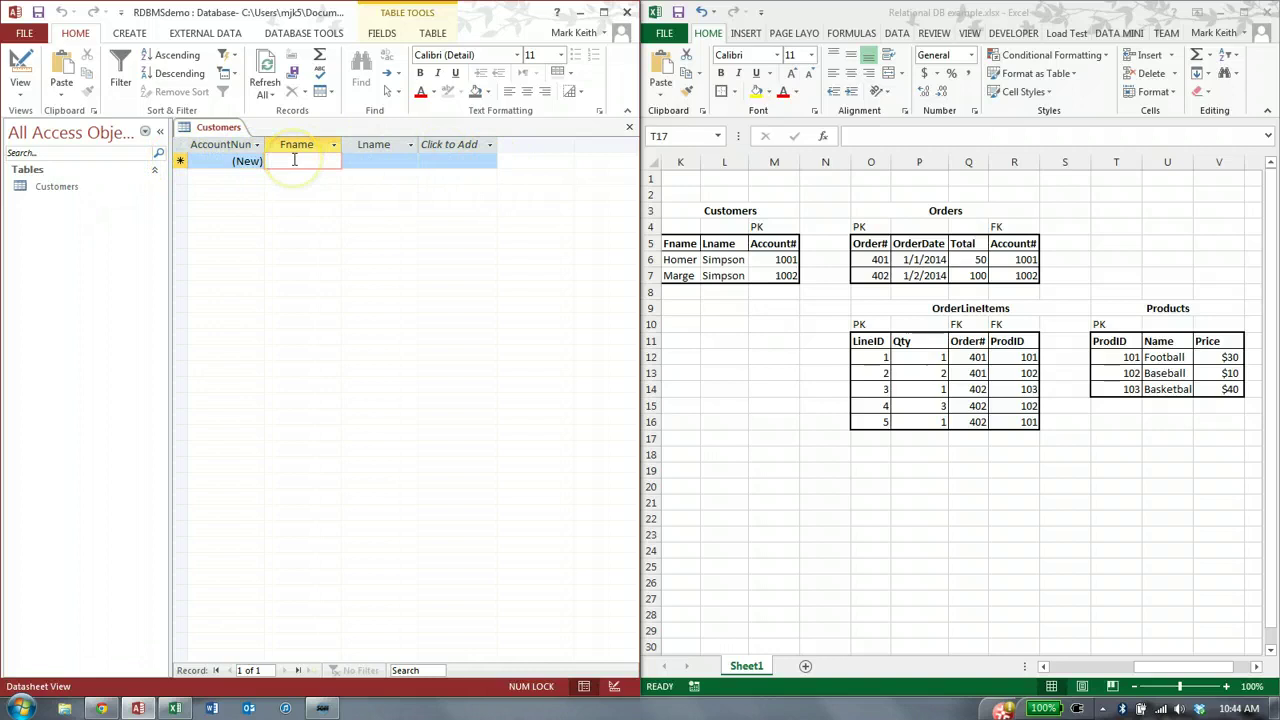
pyautogui.click(226, 161)
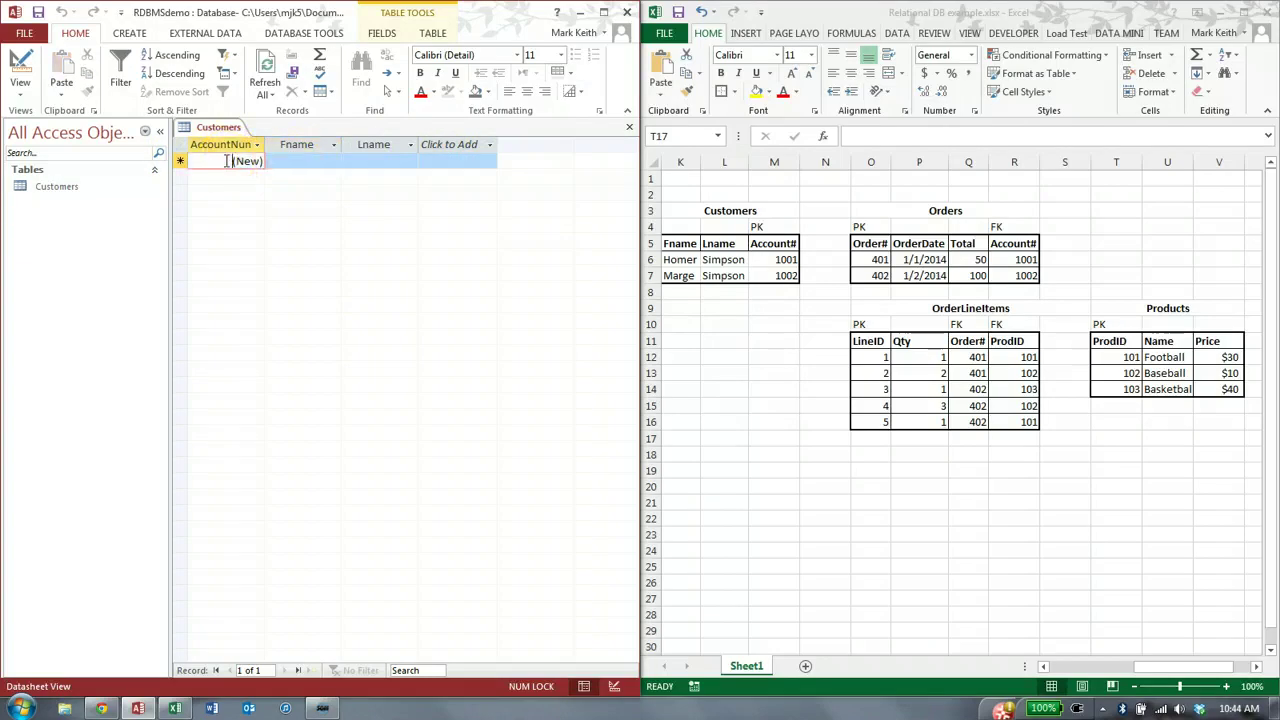
pyautogui.click(312, 162)
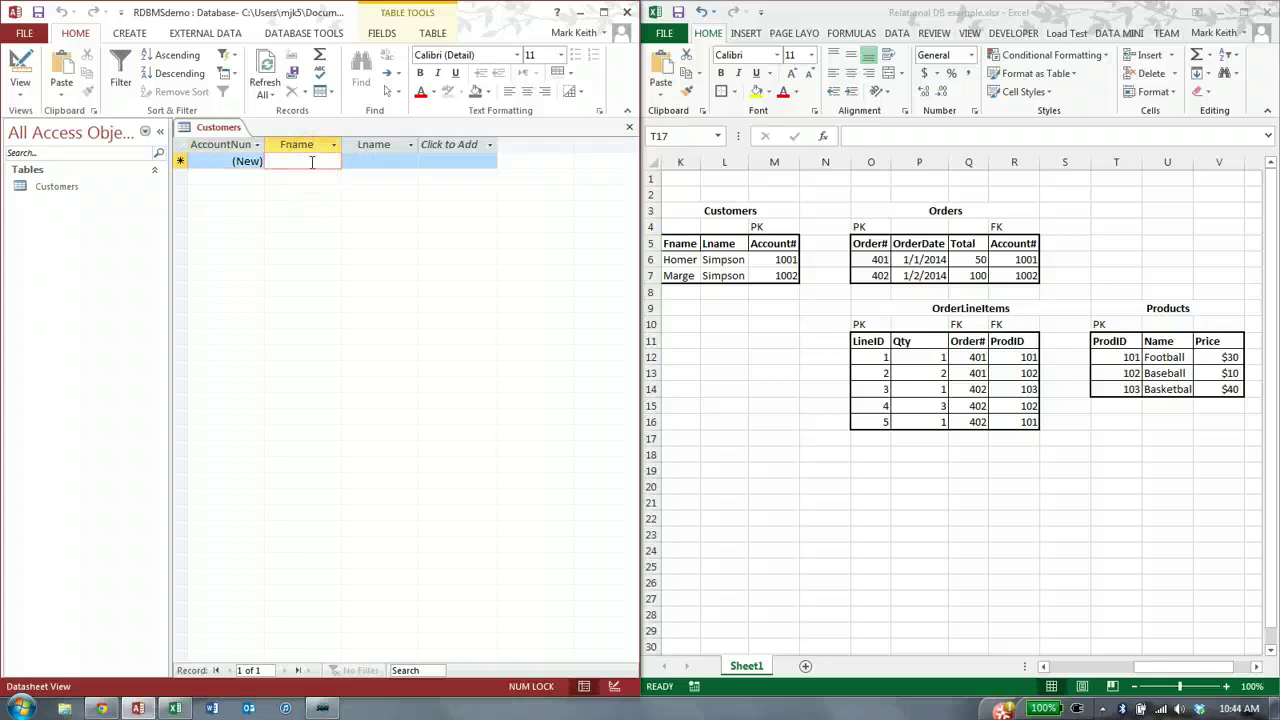
pyautogui.write('Homer')
pyautogui.press('Tab')
pyautogui.write('Simps')
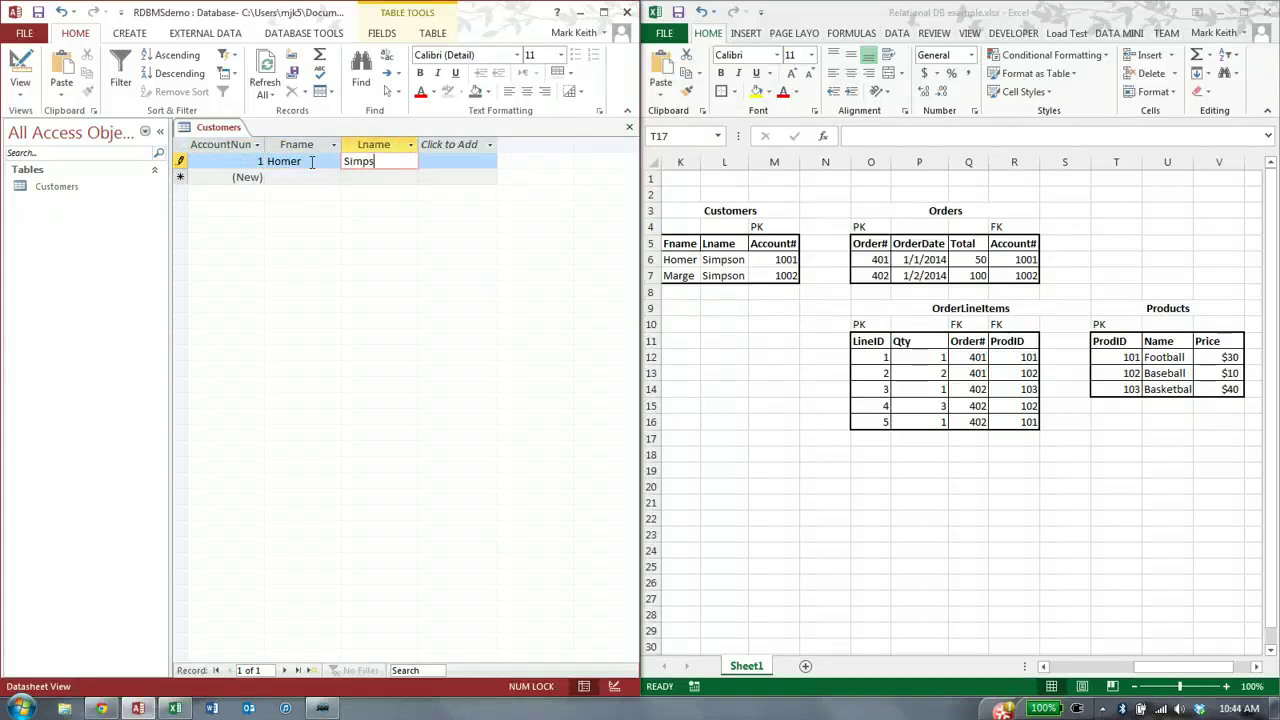
pyautogui.write('on')
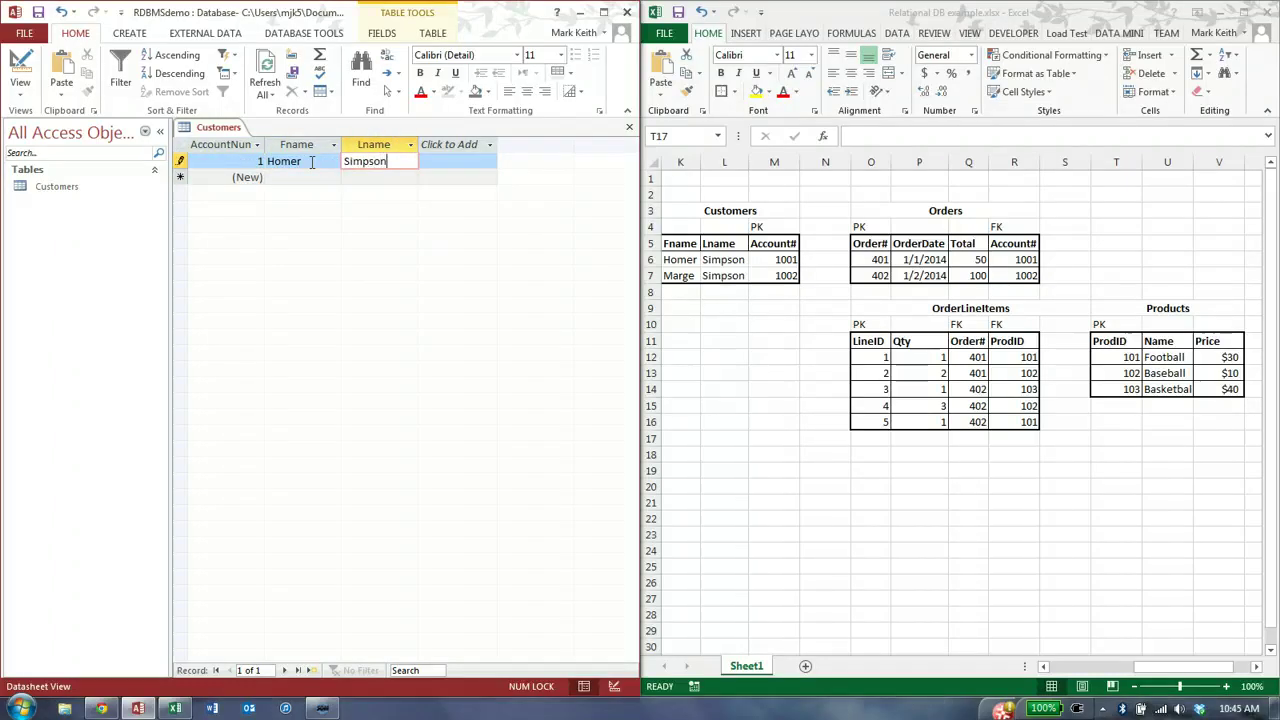
pyautogui.click(240, 160)
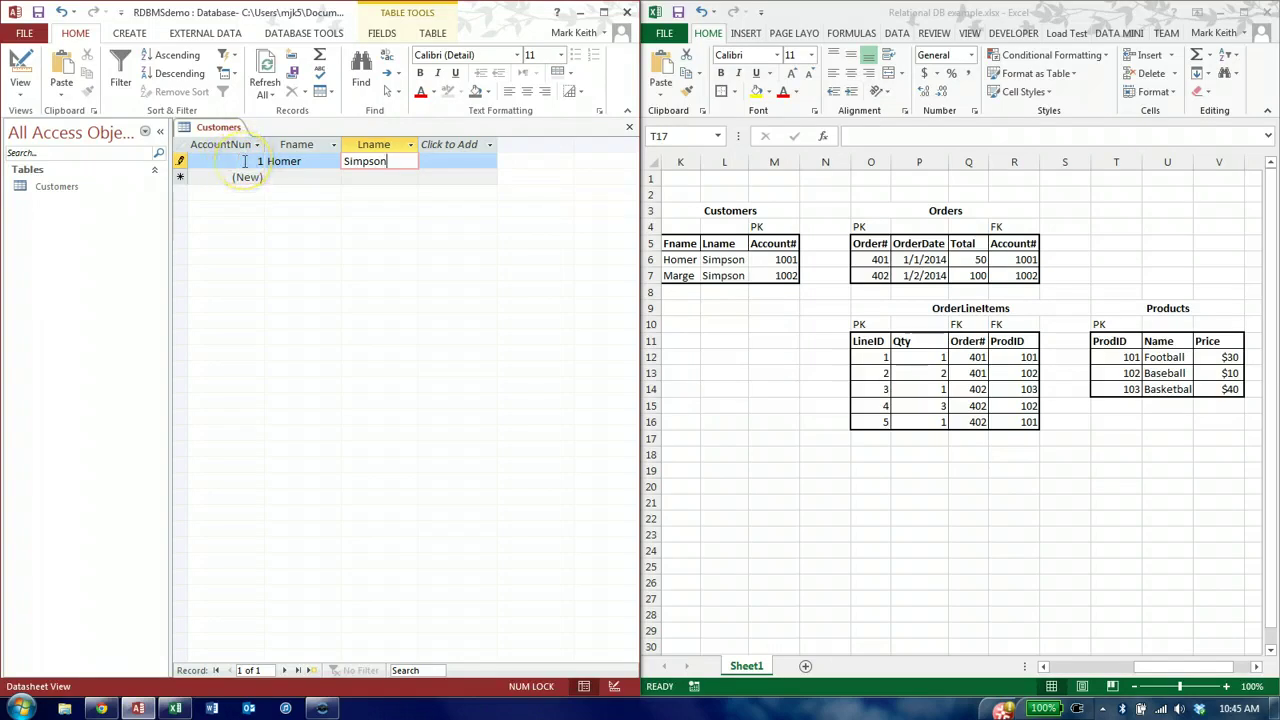
# Enter the second customer's first and last name from the worksheet as a new record, then close the Customers table.
pyautogui.press('Tab')
pyautogui.press('Tab')
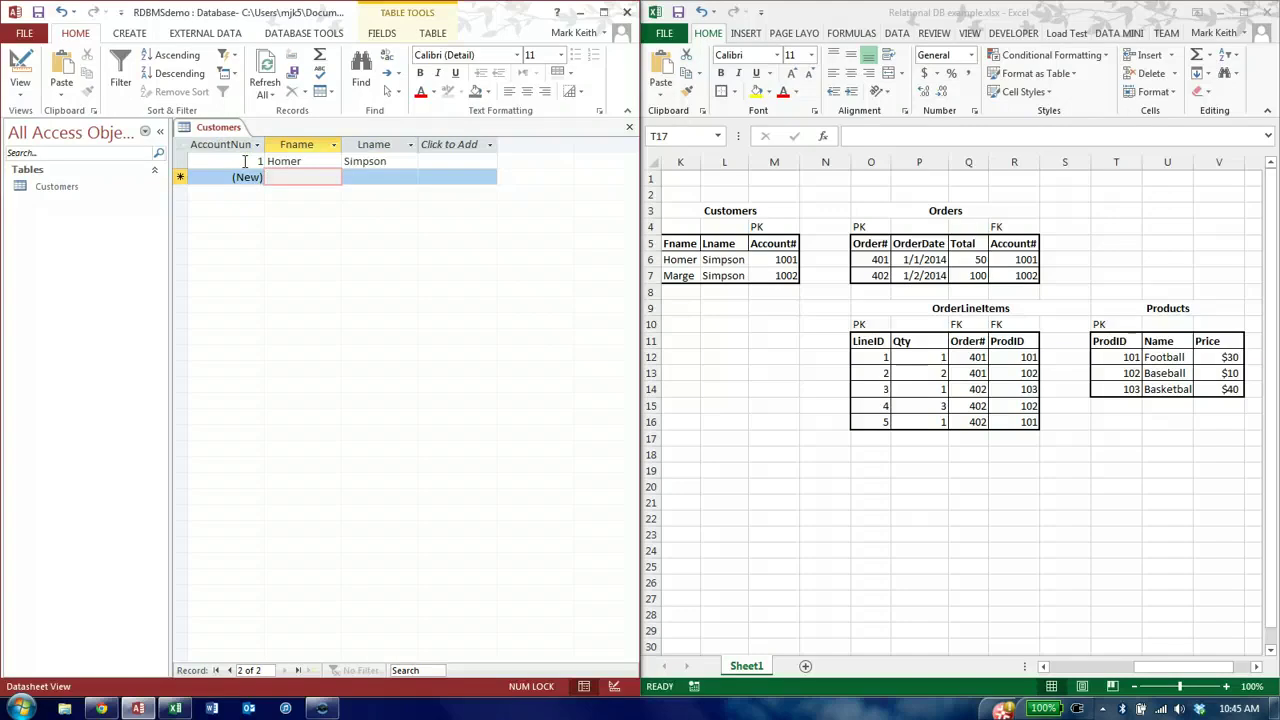
pyautogui.write('Marge')
pyautogui.press('Tab')
pyautogui.write('Si')
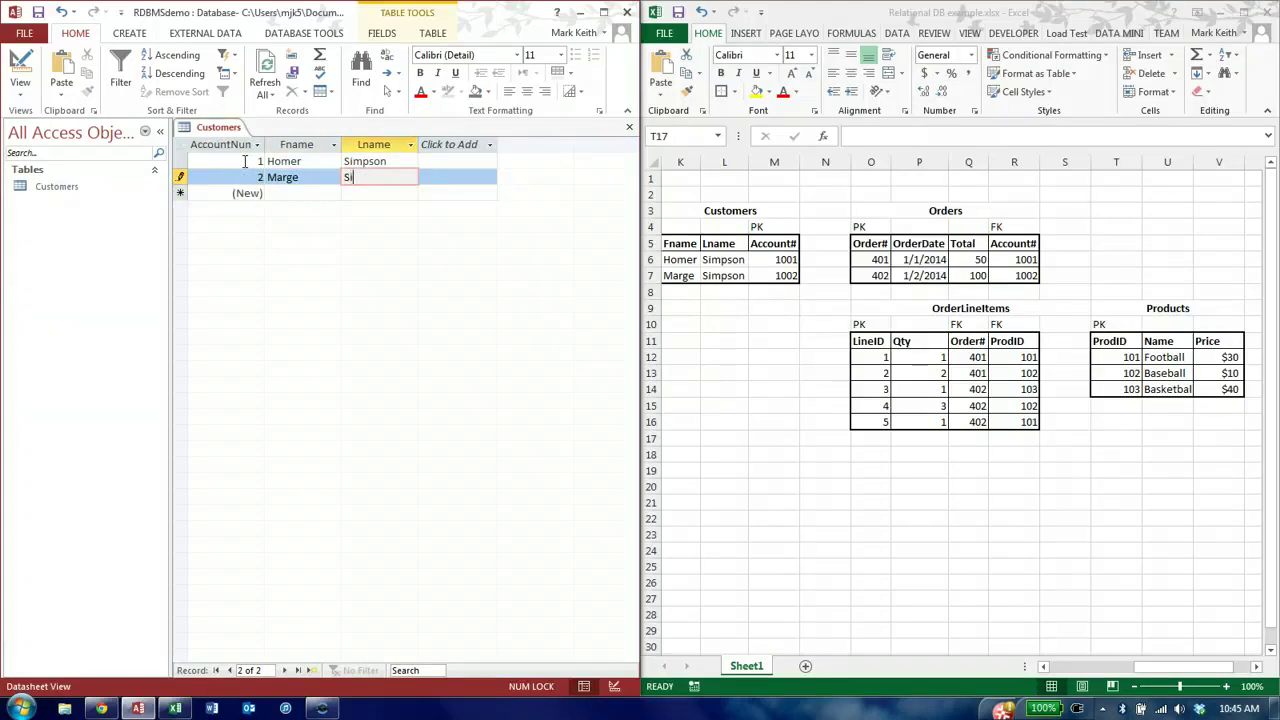
pyautogui.write('ompson')
pyautogui.press('BackSpace')
pyautogui.press('BackSpace')
pyautogui.press('BackSpace')
pyautogui.press('BackSpace')
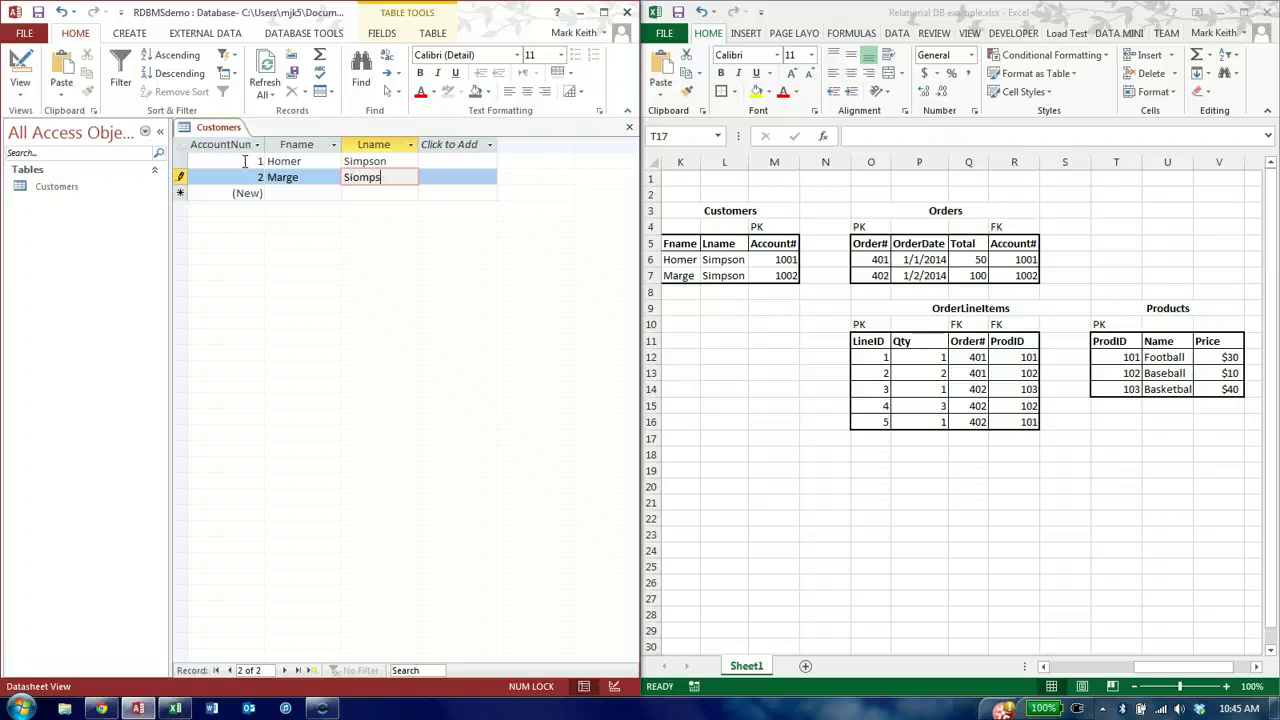
pyautogui.press('BackSpace')
pyautogui.press('BackSpace')
pyautogui.write('mpson')
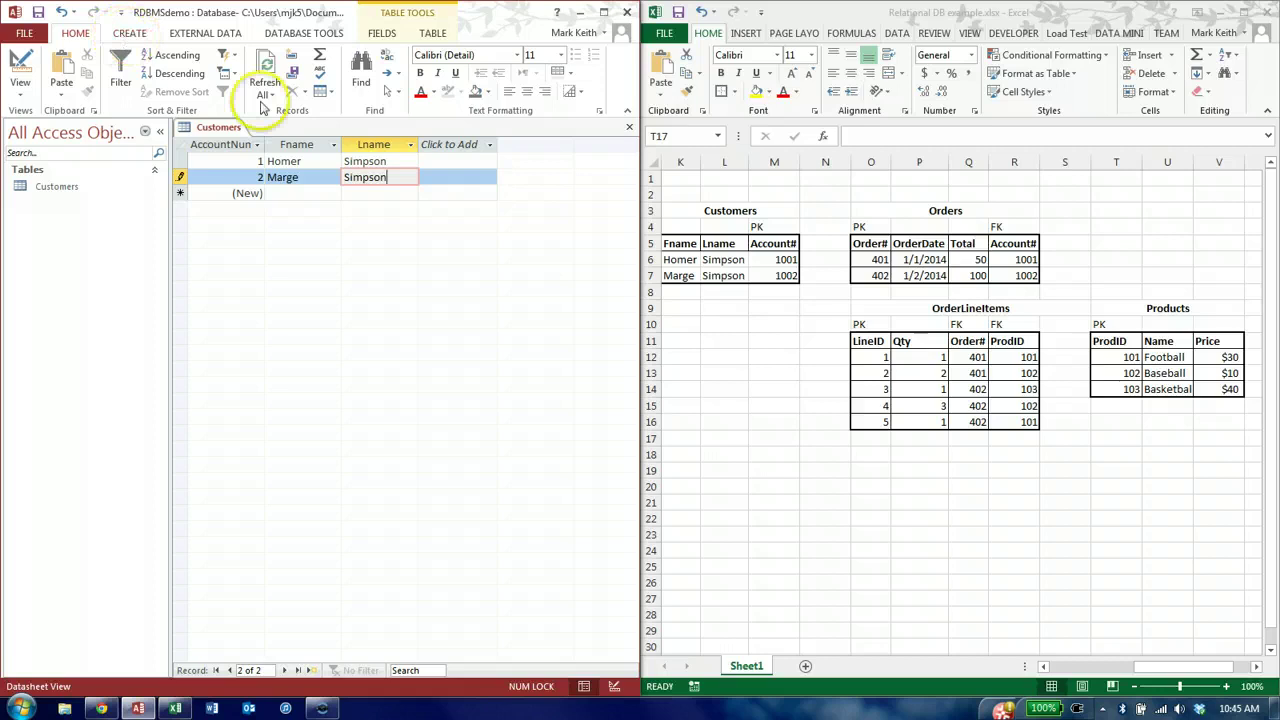
pyautogui.click(629, 127)
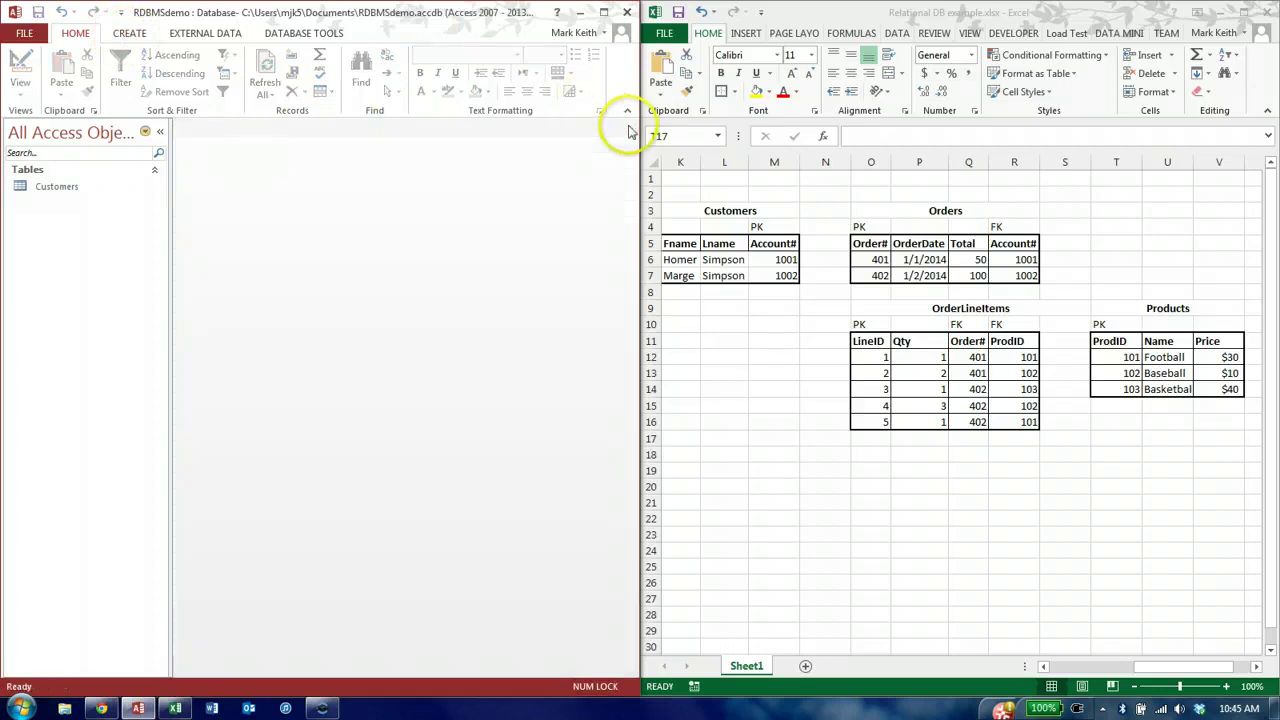
# Create a new table and switch it to Design View, saving it as Orders.
pyautogui.click(130, 36)
pyautogui.click(82, 78)
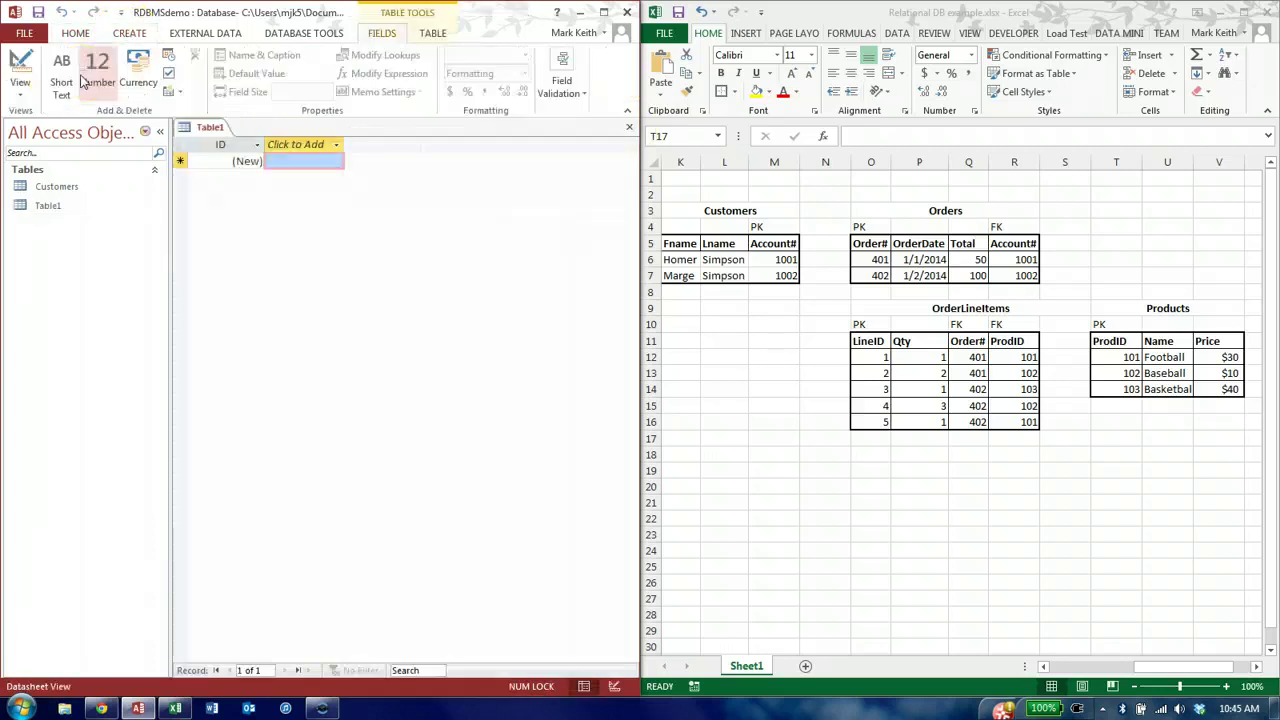
pyautogui.click(24, 92)
pyautogui.click(45, 155)
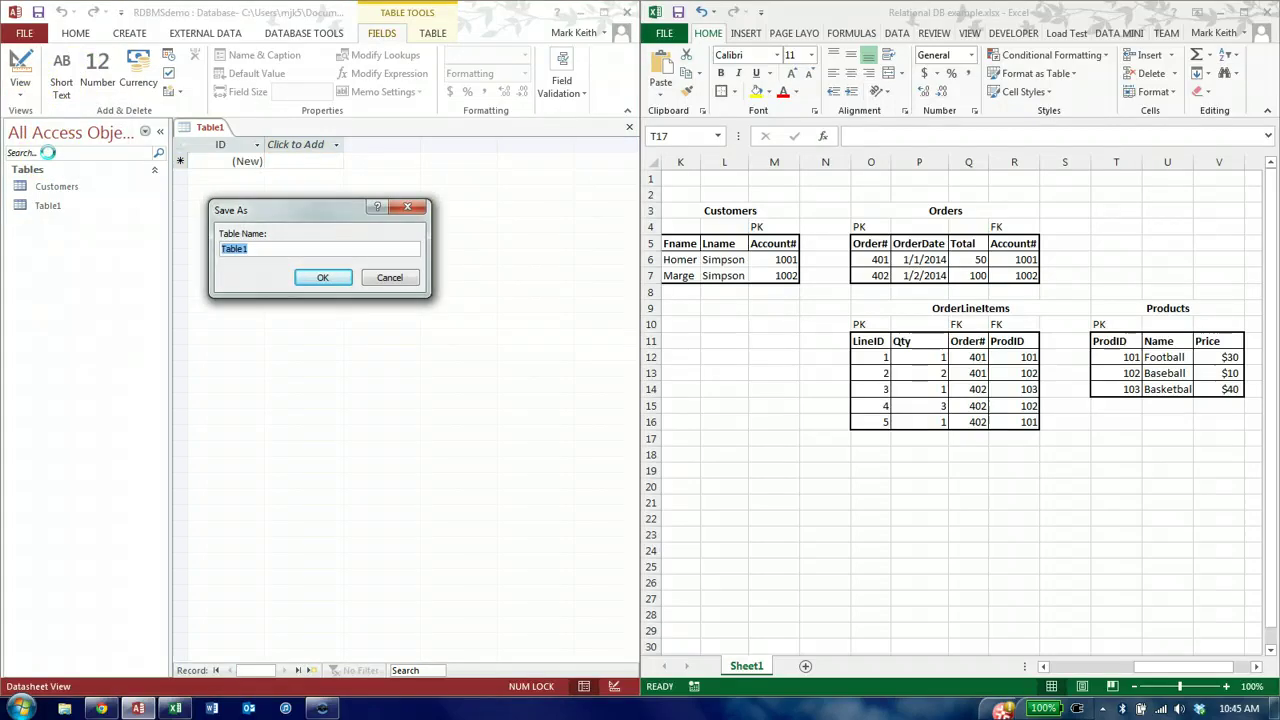
pyautogui.write('Orders')
pyautogui.press('Return')
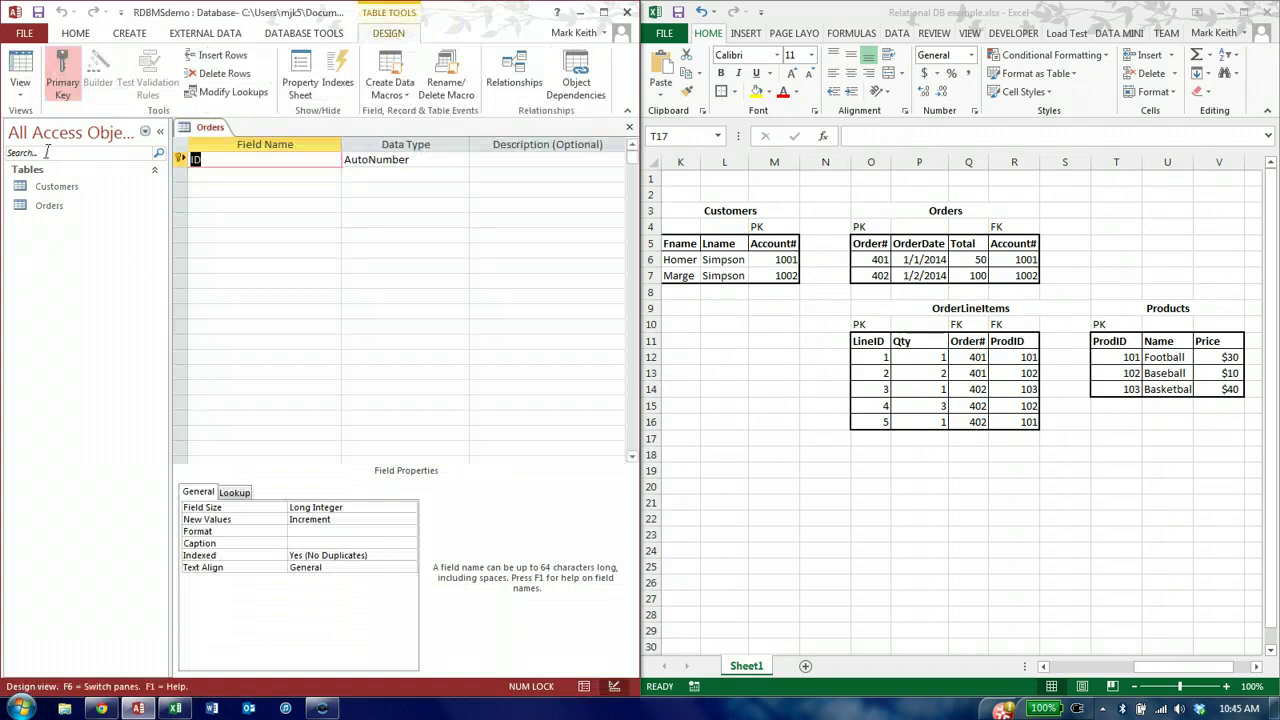
# Rename the Orders table's primary key field to OrderID, keeping its AutoNumber data type.
pyautogui.write('OrderID')
pyautogui.press('Tab')
pyautogui.press('Tab')
pyautogui.press('Tab')
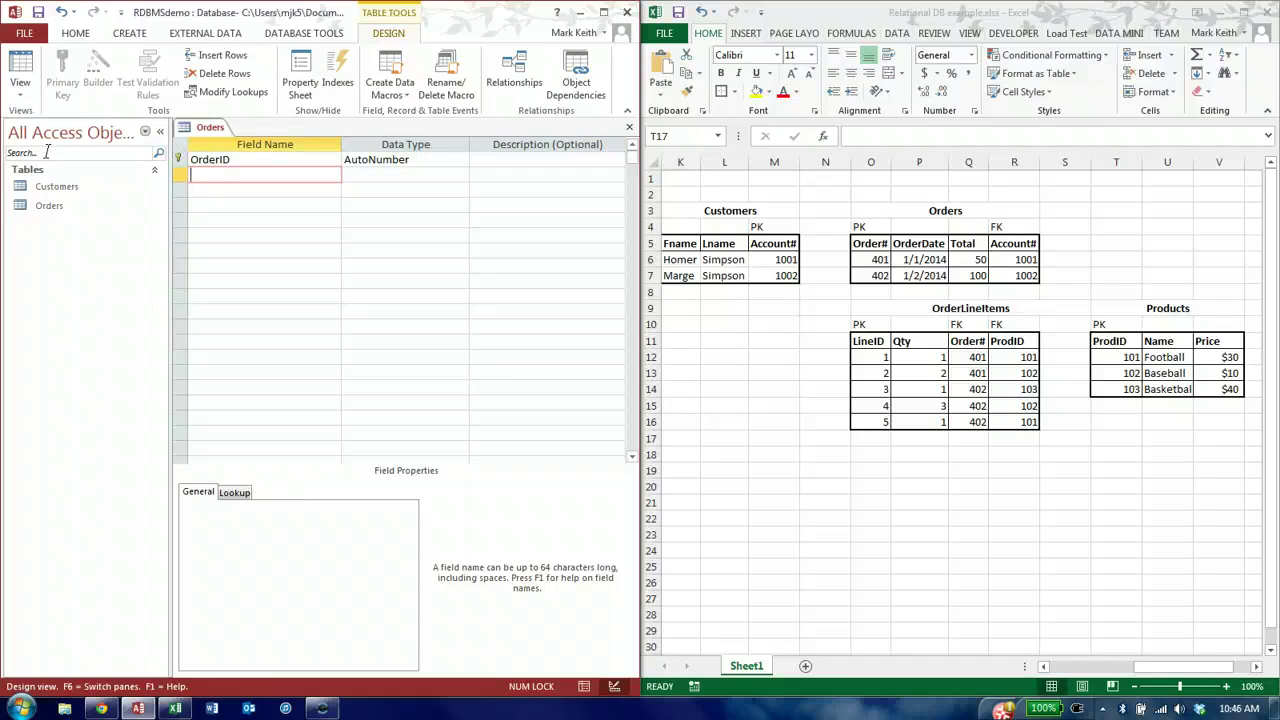
# Try naming the second field of the Orders table Date, accepting the reserved word.
pyautogui.write('Order')
pyautogui.write('Da')
pyautogui.press('BackSpace')
pyautogui.press('BackSpace')
pyautogui.press('BackSpace')
pyautogui.press('BackSpace')
pyautogui.press('BackSpace')
pyautogui.press('BackSpace')
pyautogui.press('BackSpace')
pyautogui.write('Date')
pyautogui.press('Tab')
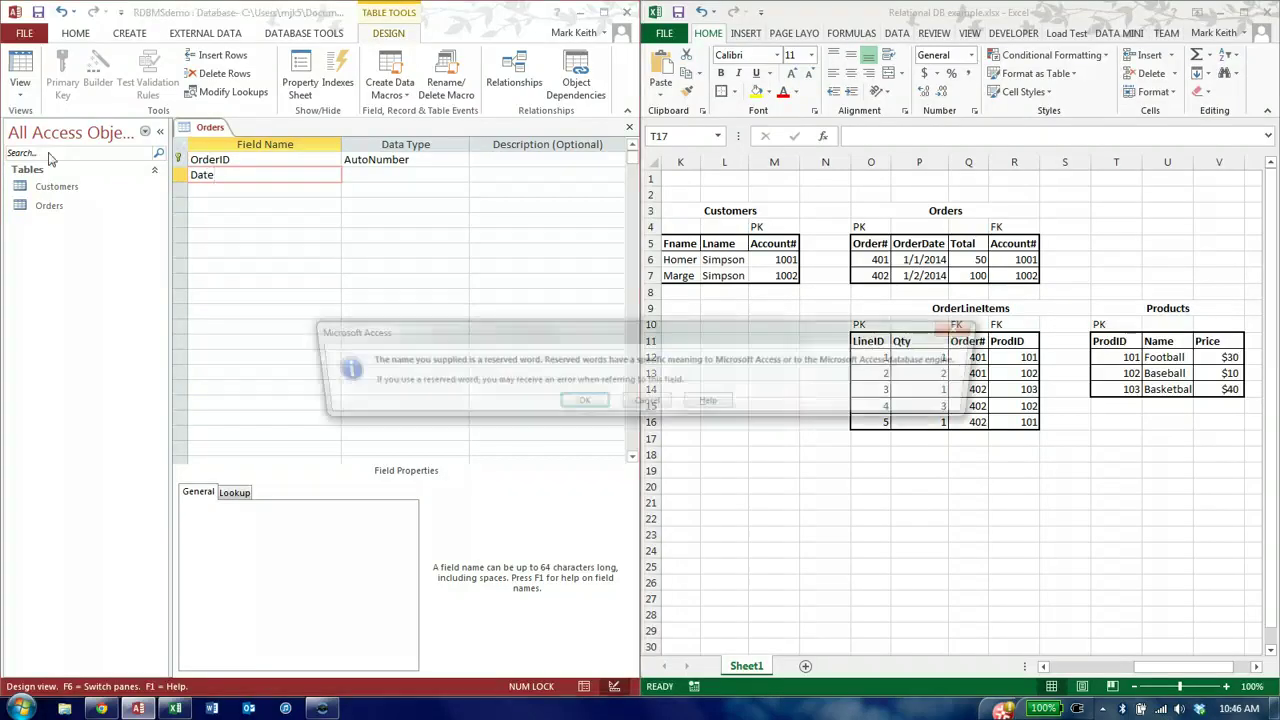
pyautogui.press('Return')
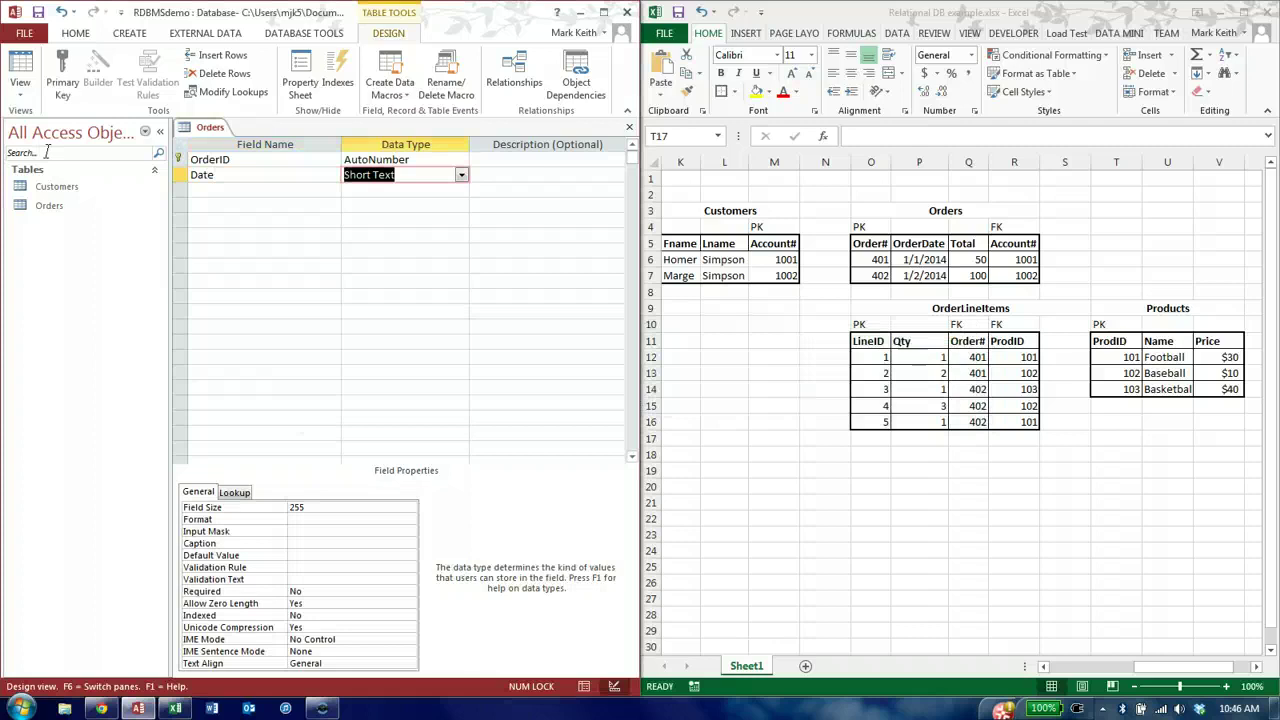
pyautogui.hotkey('shift', 'Tab')
pyautogui.write('Date')
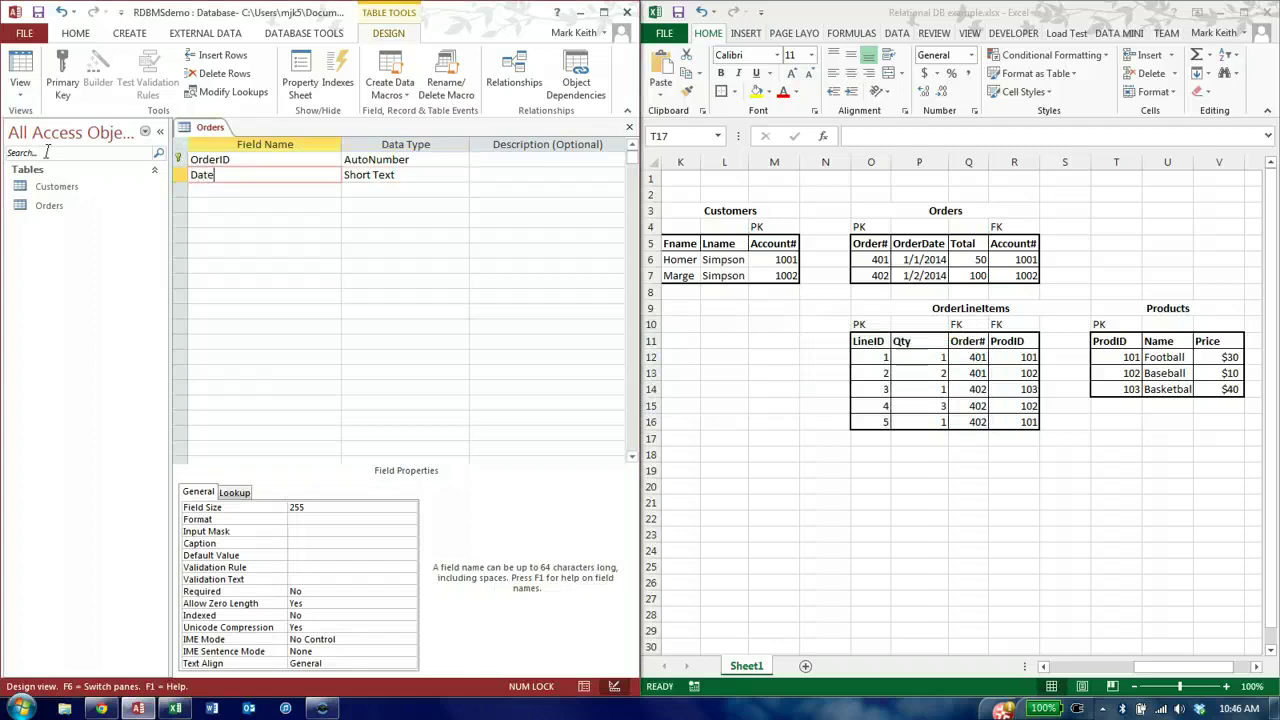
pyautogui.press('Tab')
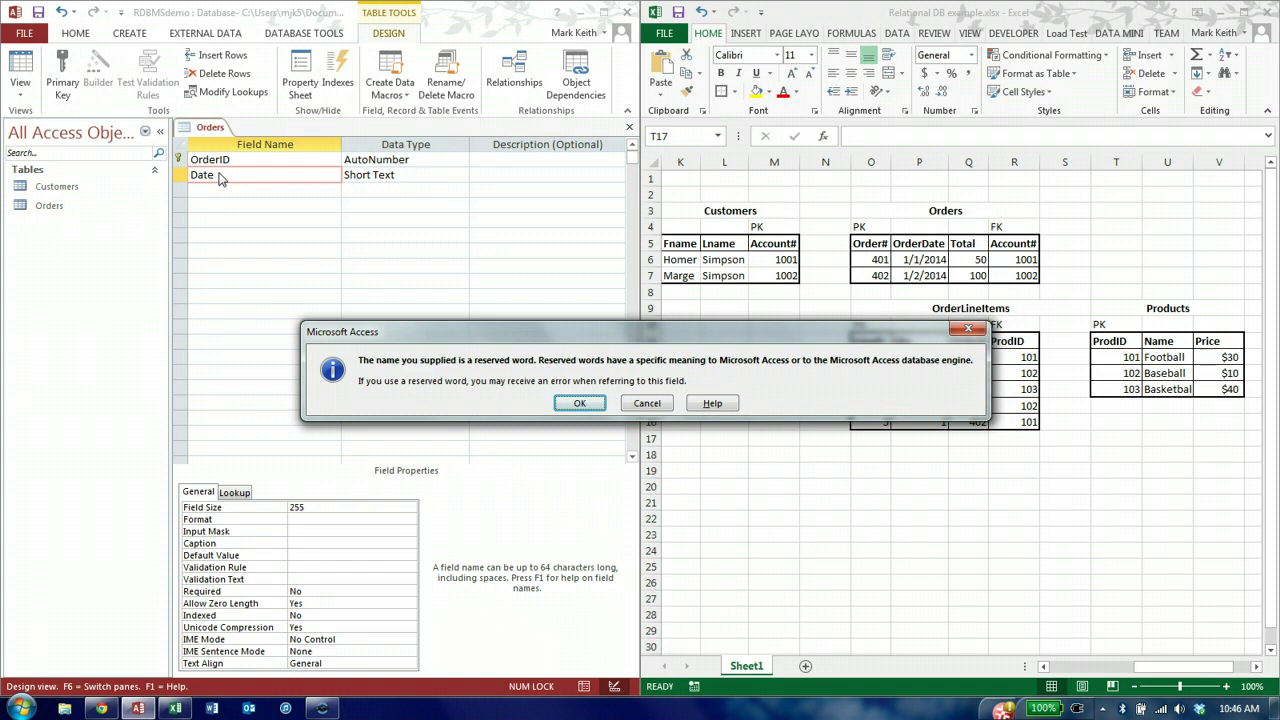
pyautogui.click(579, 403)
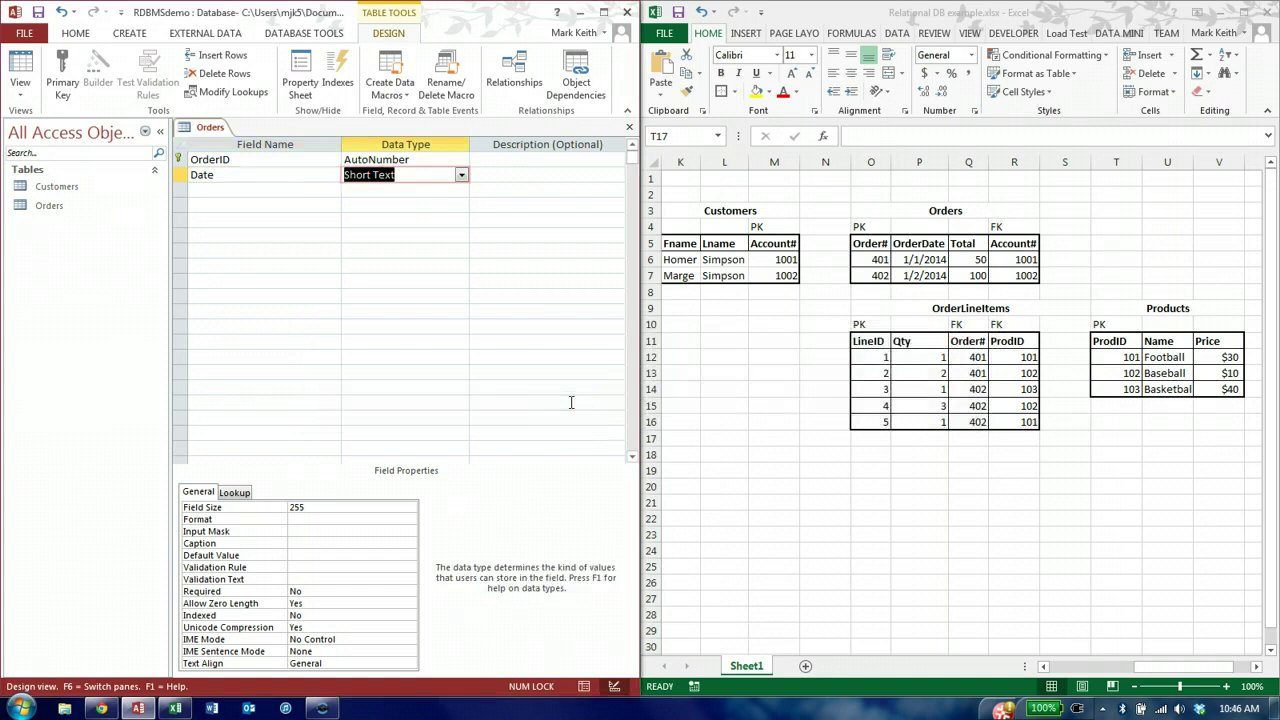
# Name the second field of the Orders table OrderDate and set its data type to Date/Time.
pyautogui.hotkey('shift', 'Tab')
pyautogui.write('O')
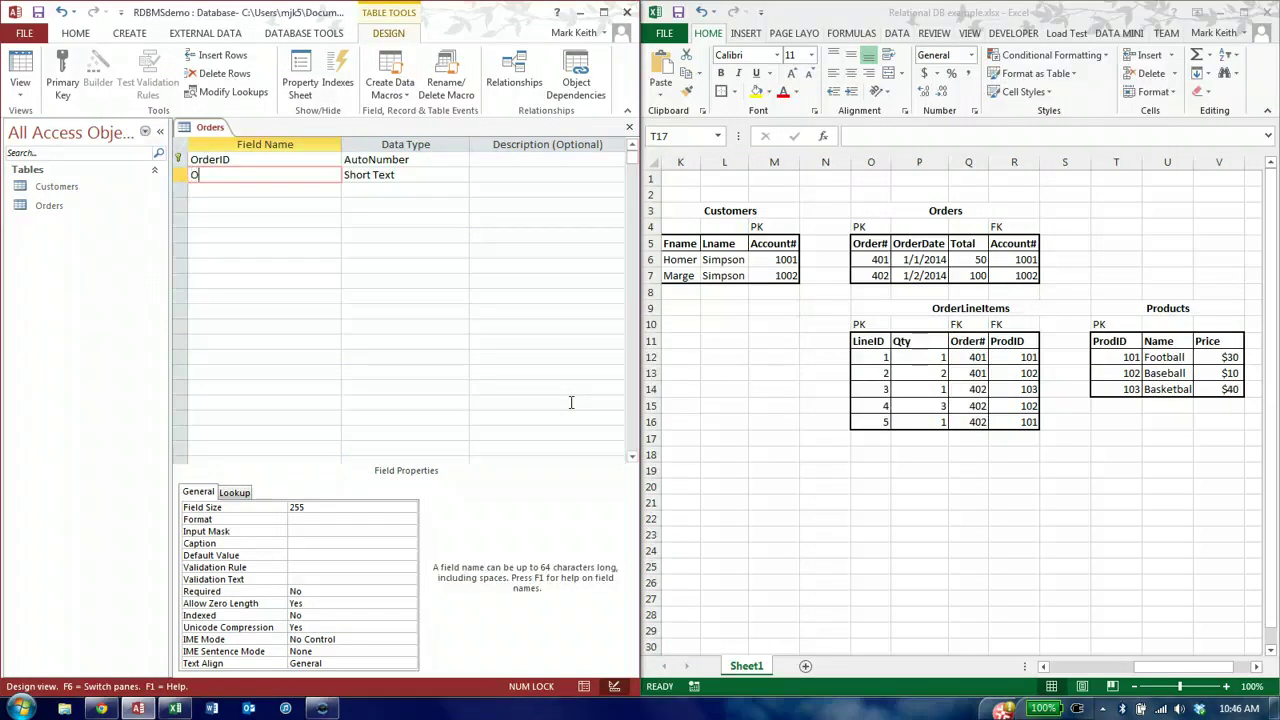
pyautogui.write('rderDate')
pyautogui.press('Tab')
pyautogui.click(461, 175)
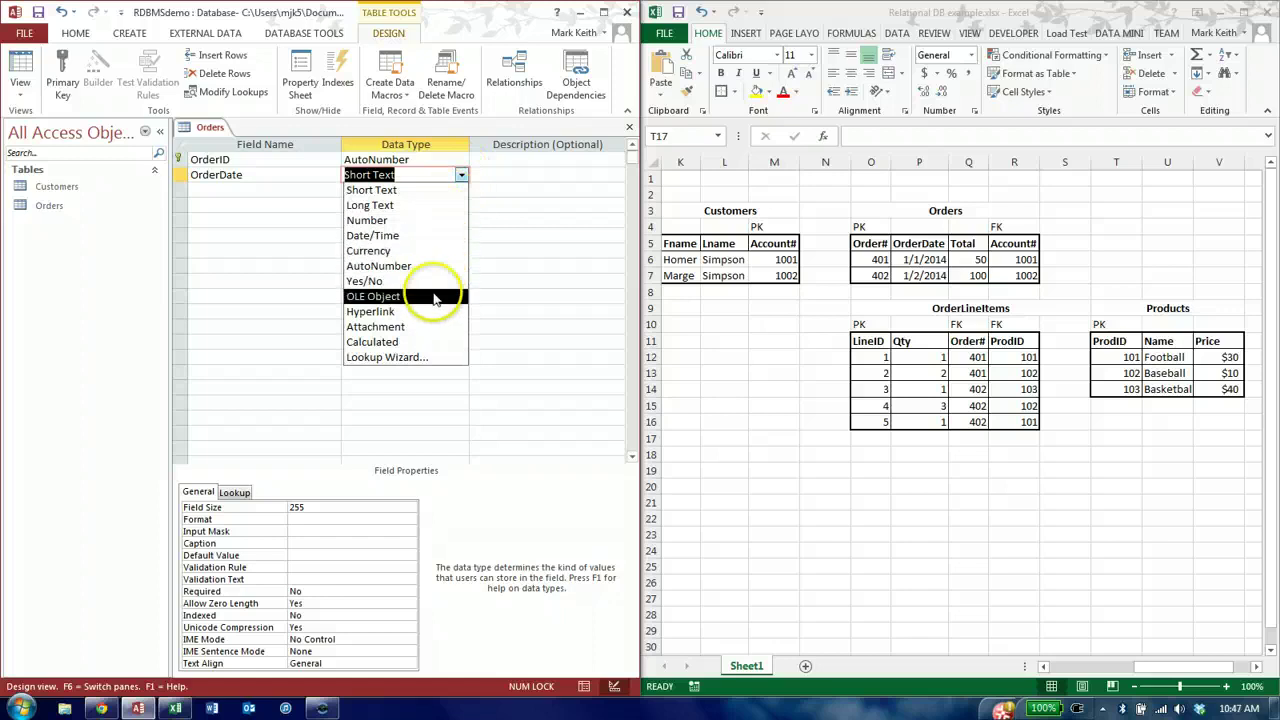
pyautogui.click(432, 237)
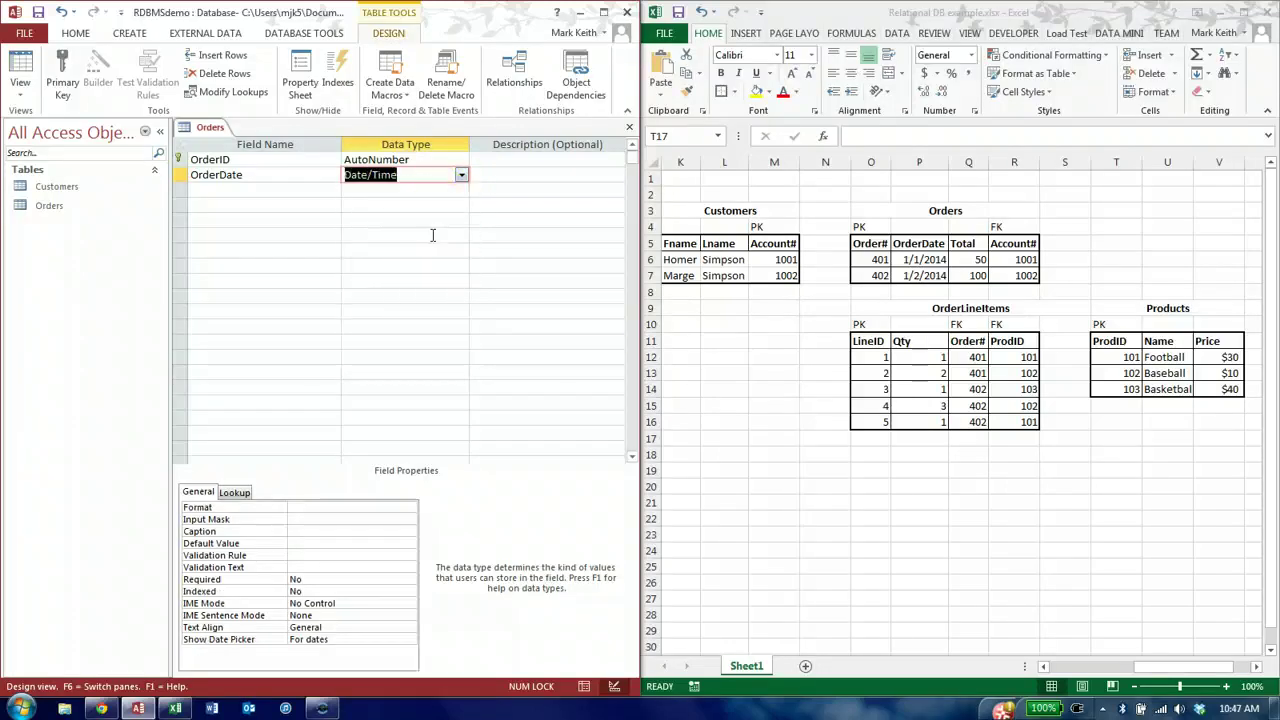
# Add a field named Total with the Currency data type below OrderDate.
pyautogui.click(286, 191)
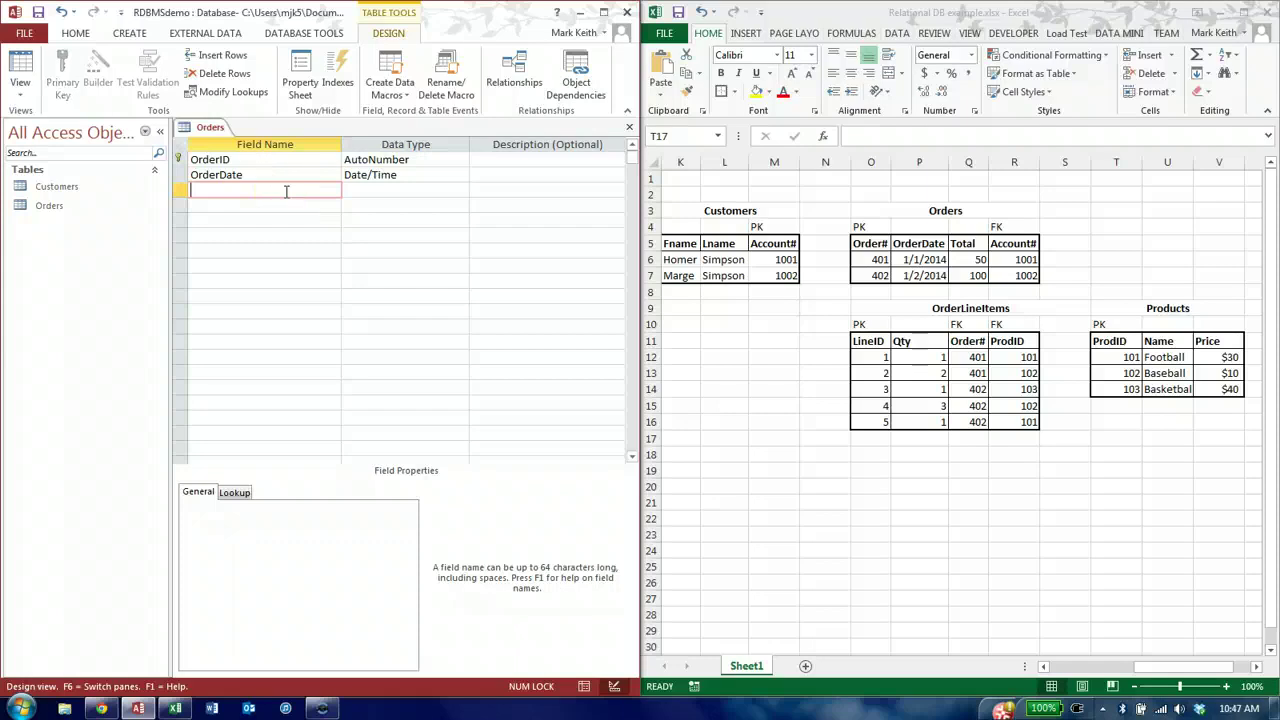
pyautogui.write('Order')
pyautogui.press('BackSpace')
pyautogui.press('BackSpace')
pyautogui.press('BackSpace')
pyautogui.press('BackSpace')
pyautogui.press('BackSpace')
pyautogui.write('Total')
pyautogui.press('Tab')
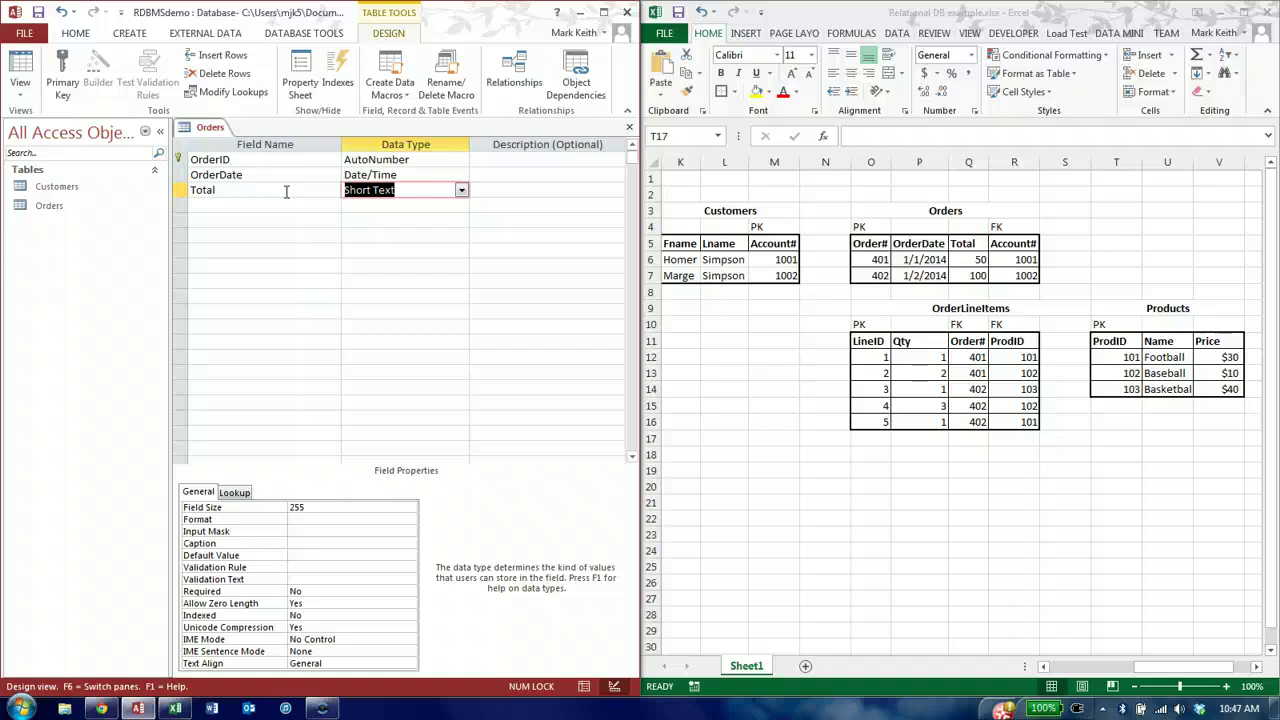
pyautogui.click(461, 190)
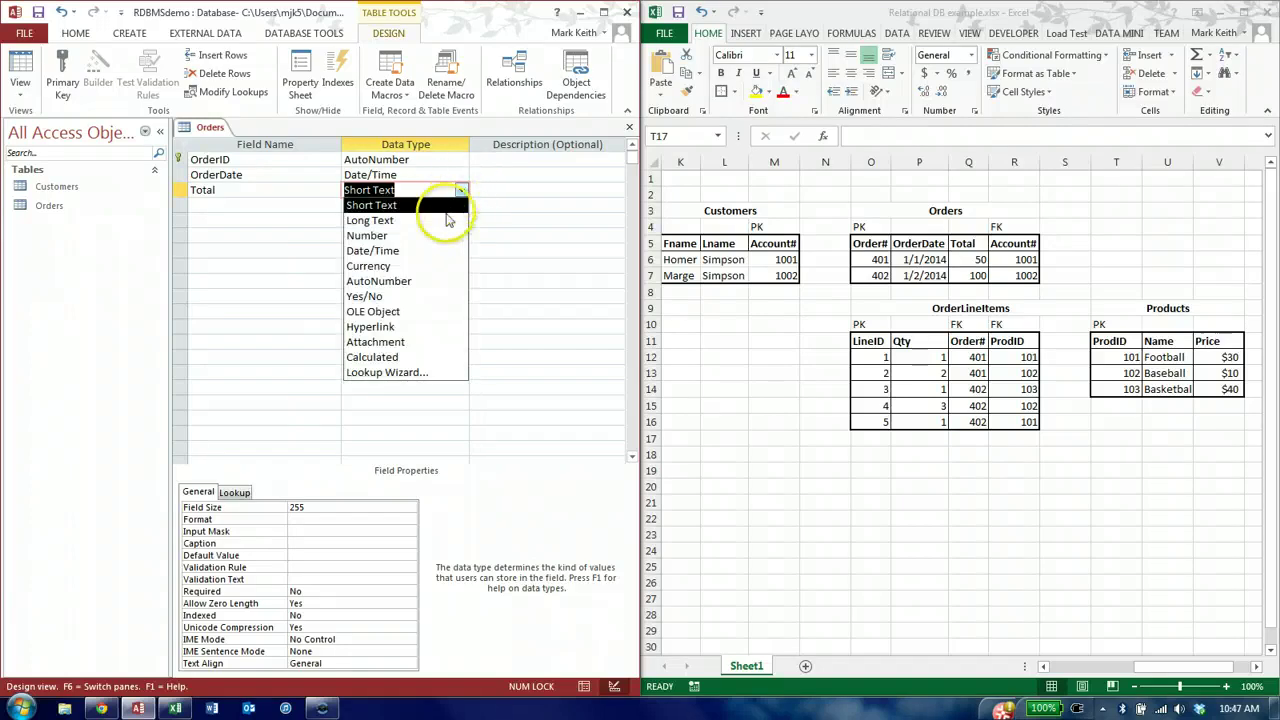
pyautogui.click(419, 268)
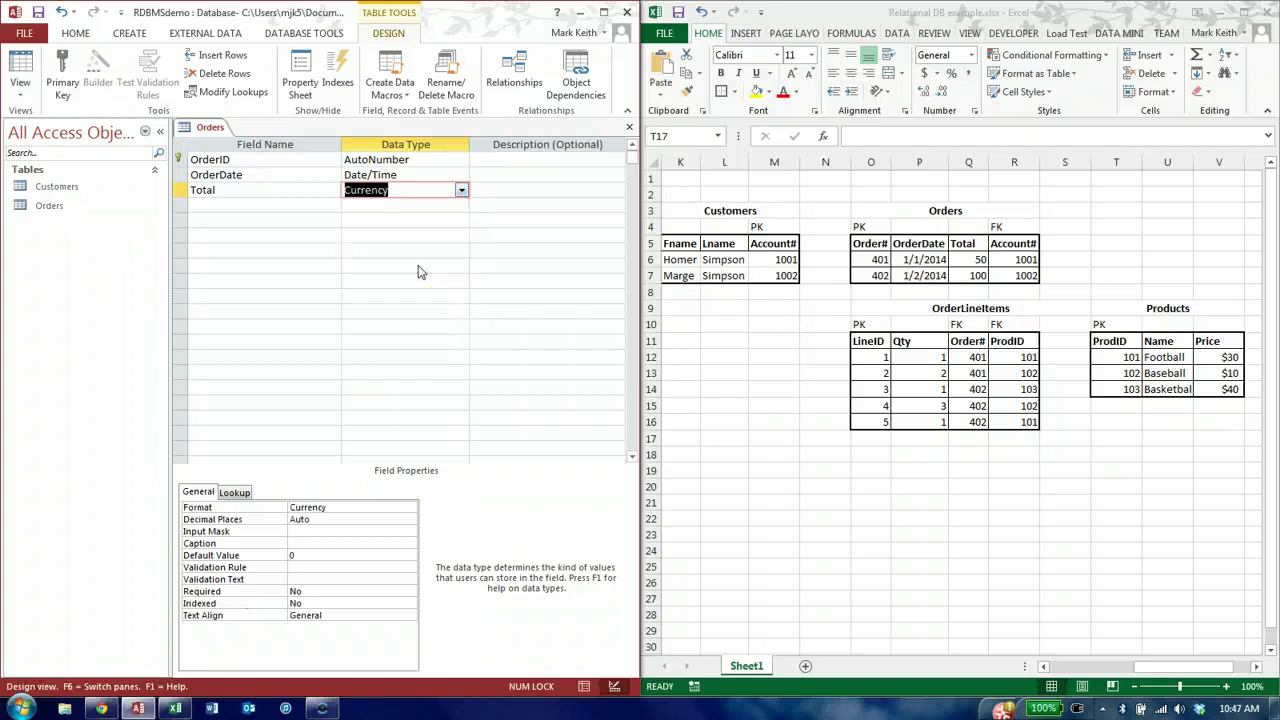
# Add a field named AccountNum with the Number data type to the Orders table as the foreign key.
pyautogui.click(295, 205)
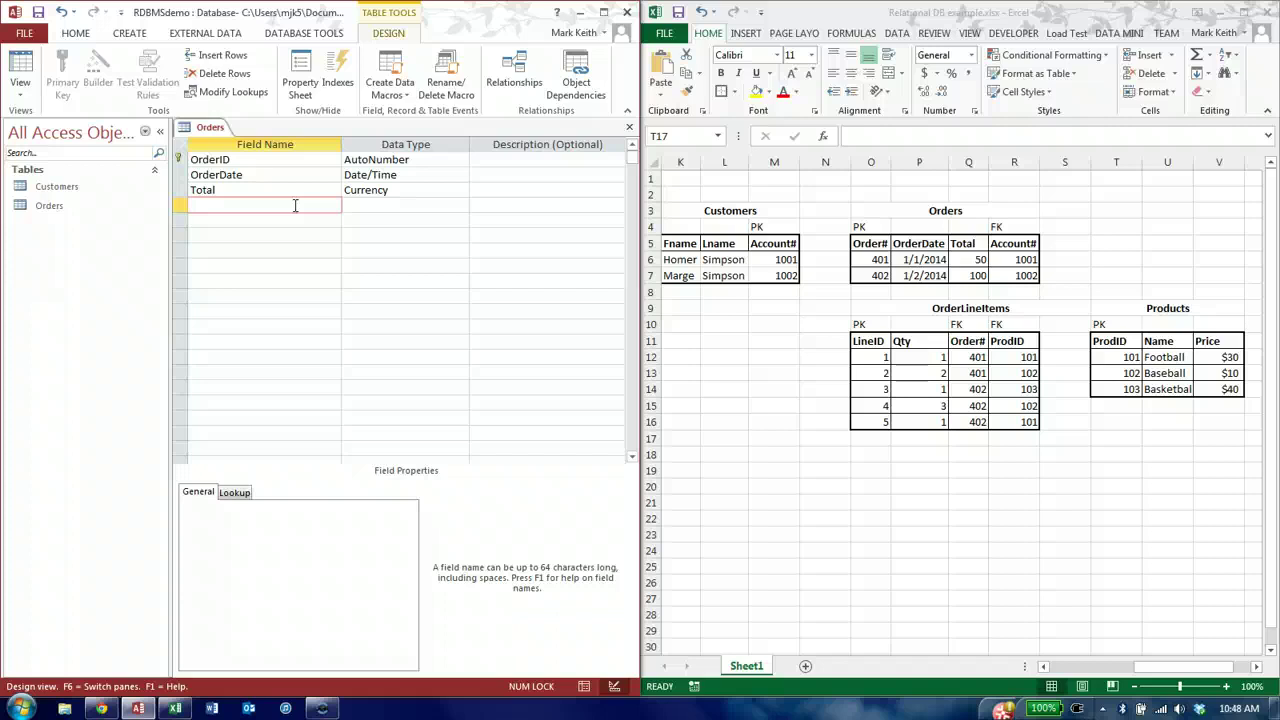
pyautogui.write('AccountNum')
pyautogui.press('Tab')
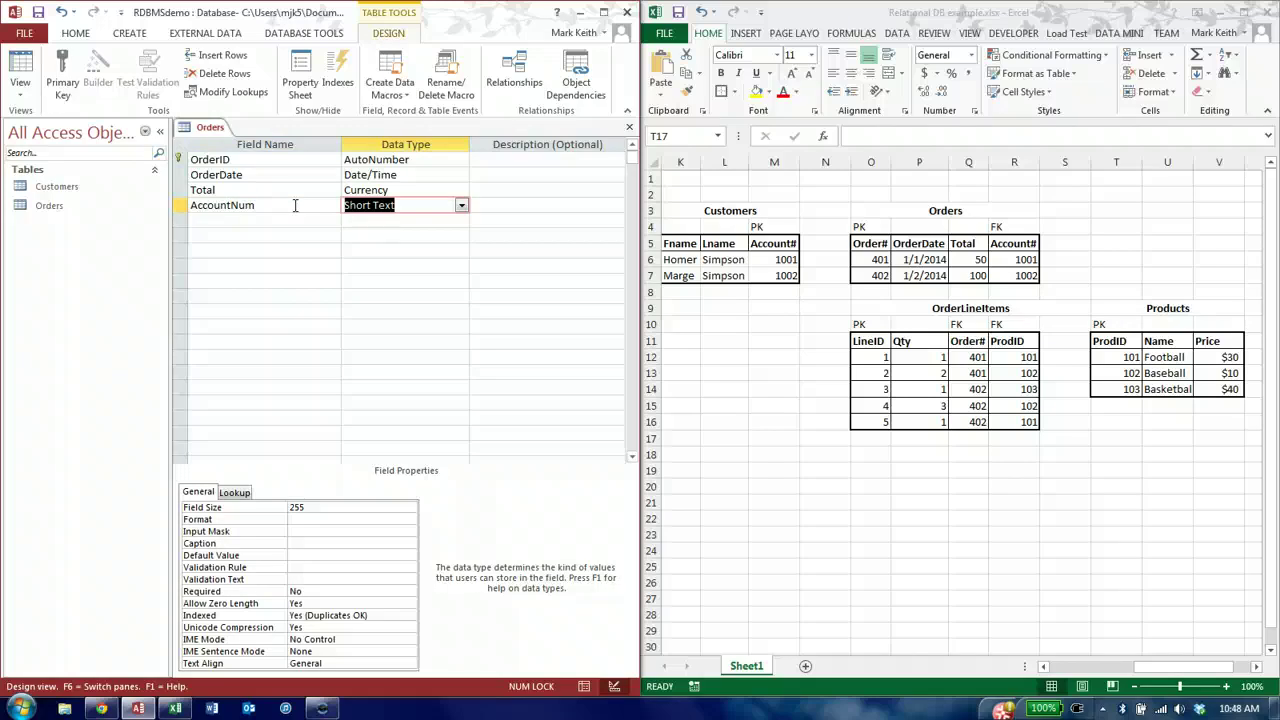
pyautogui.write('number')
pyautogui.press('Tab')
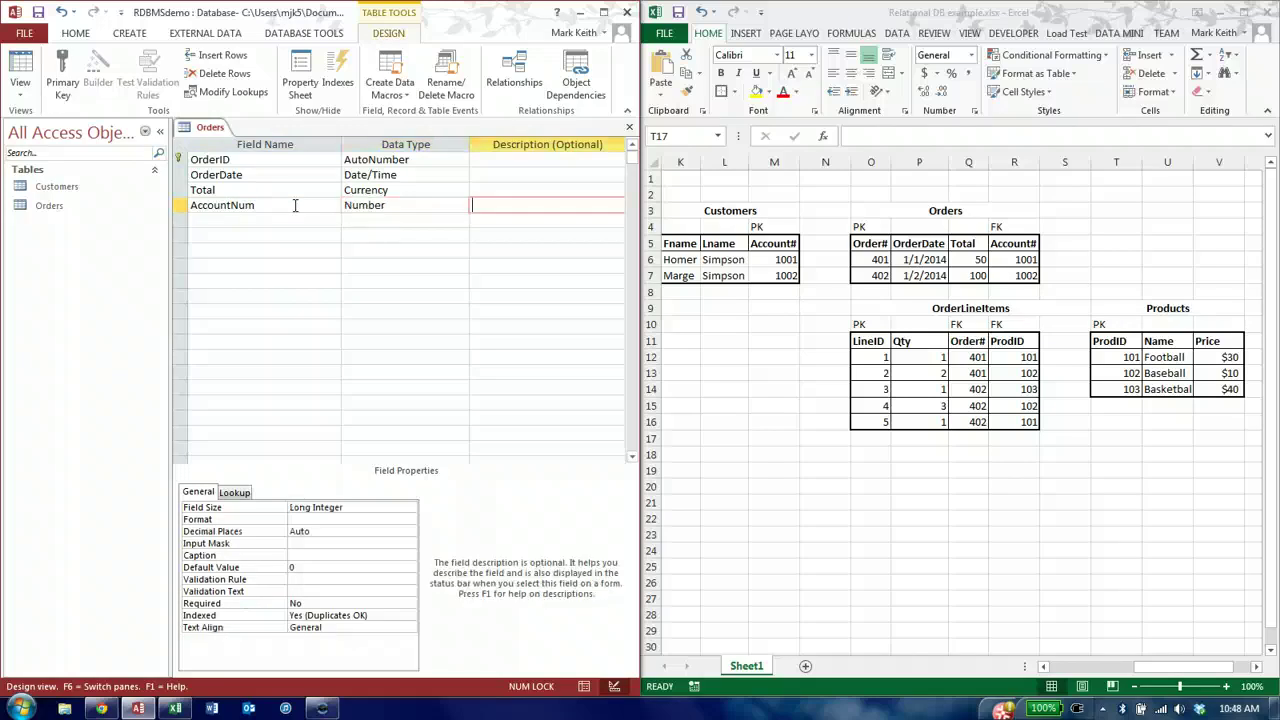
# Make data entry in the AccountNum field required and set its field size to Integer.
pyautogui.click(392, 205)
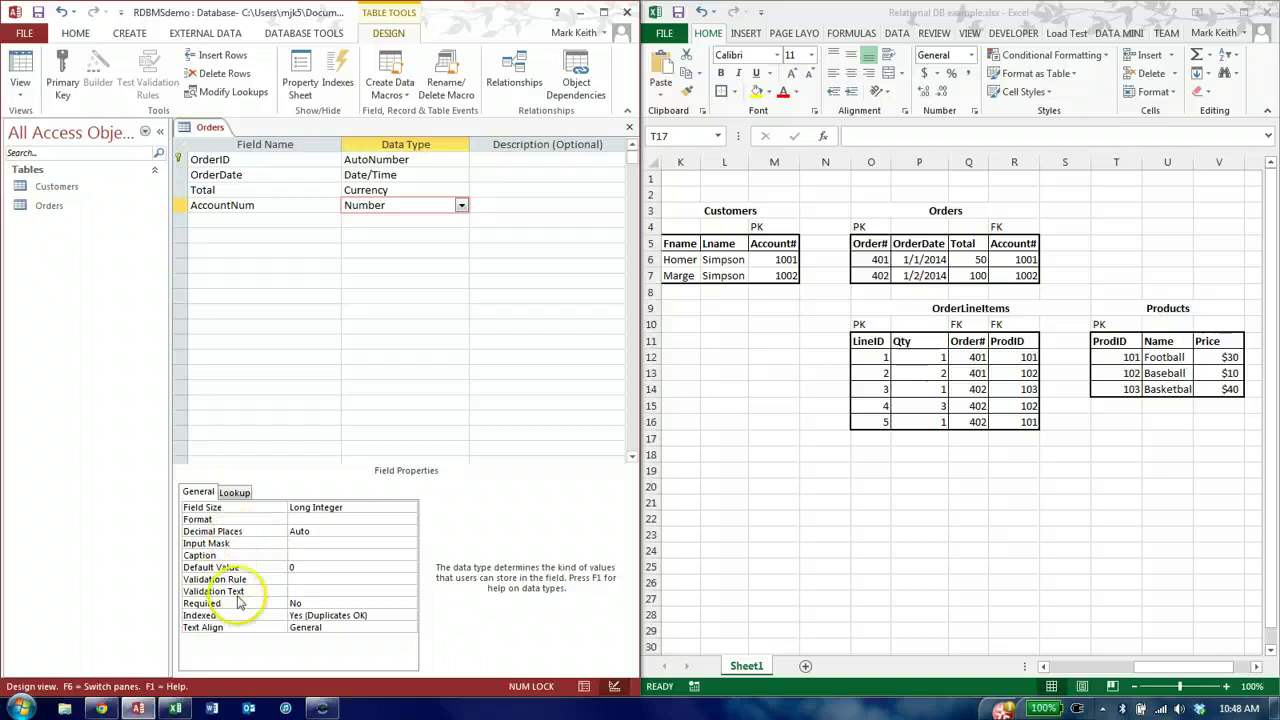
pyautogui.click(303, 604)
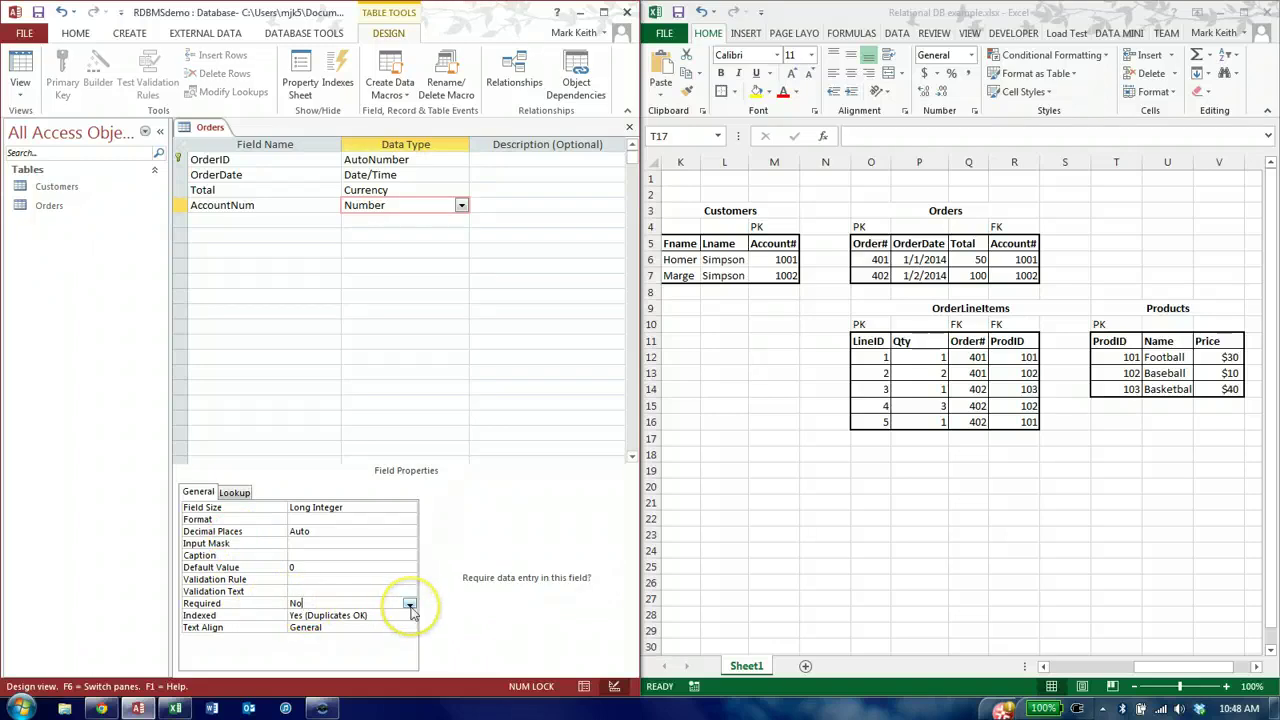
pyautogui.click(410, 605)
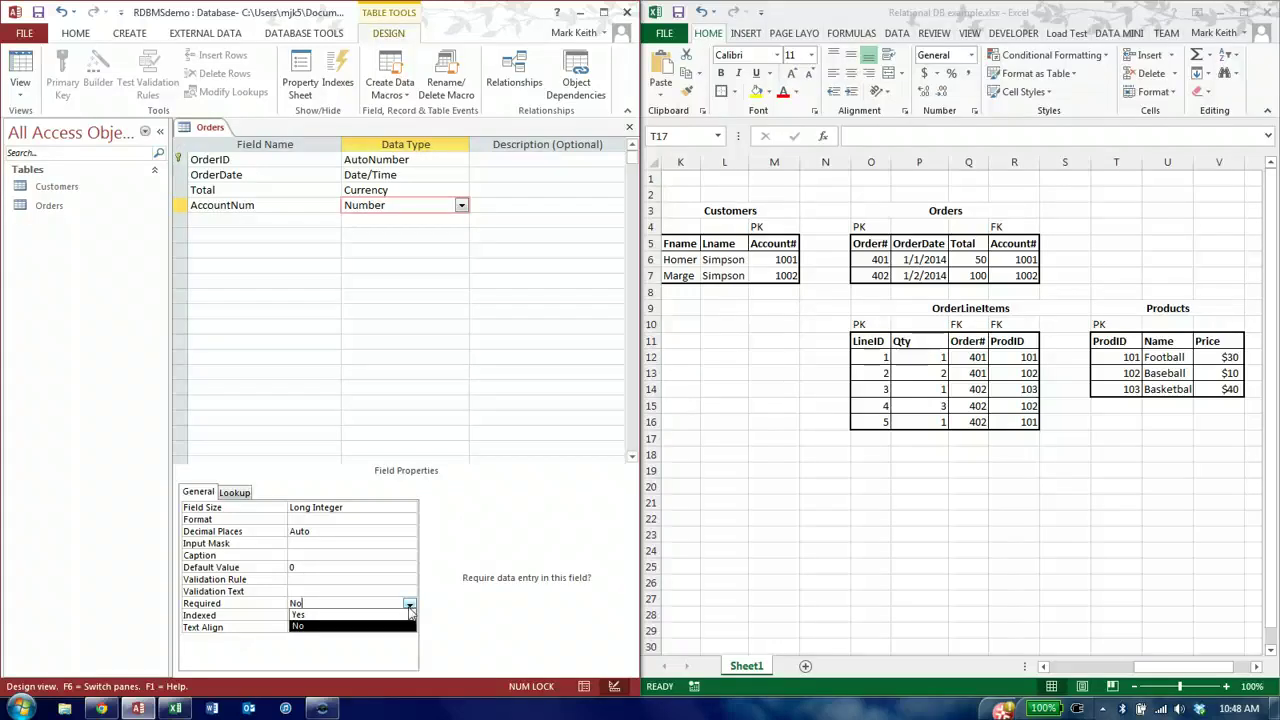
pyautogui.click(298, 614)
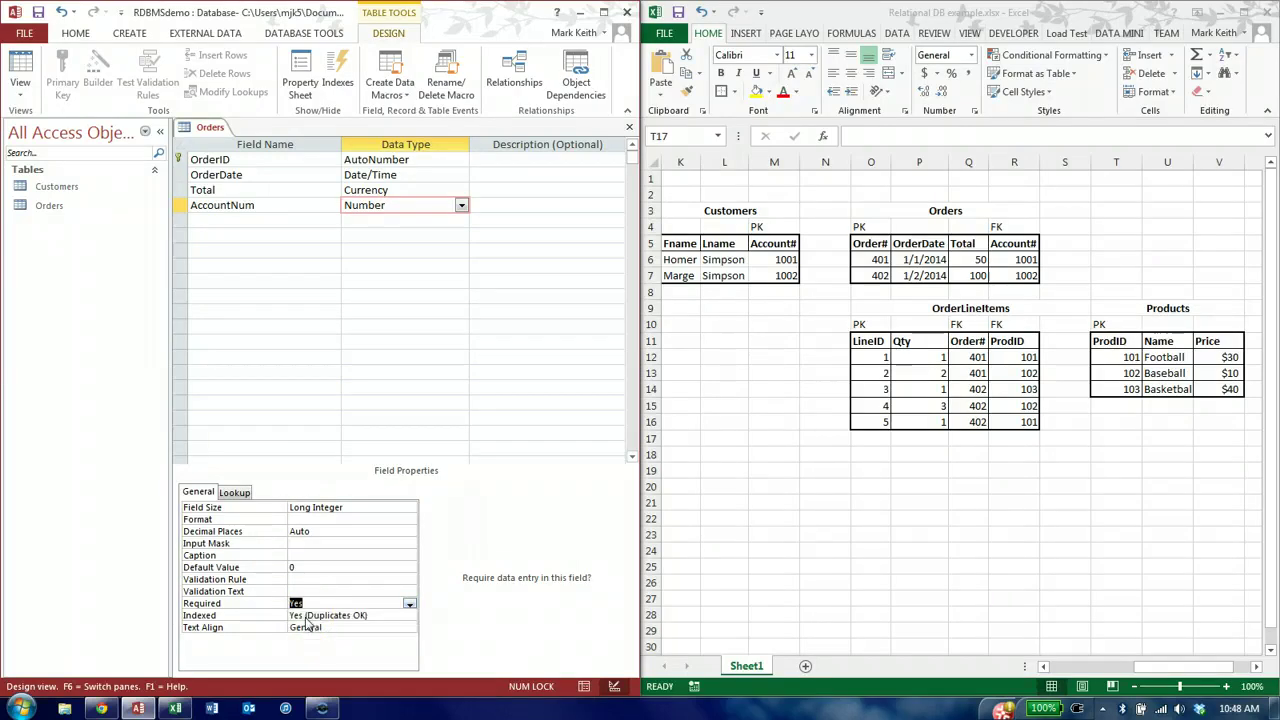
pyautogui.click(369, 508)
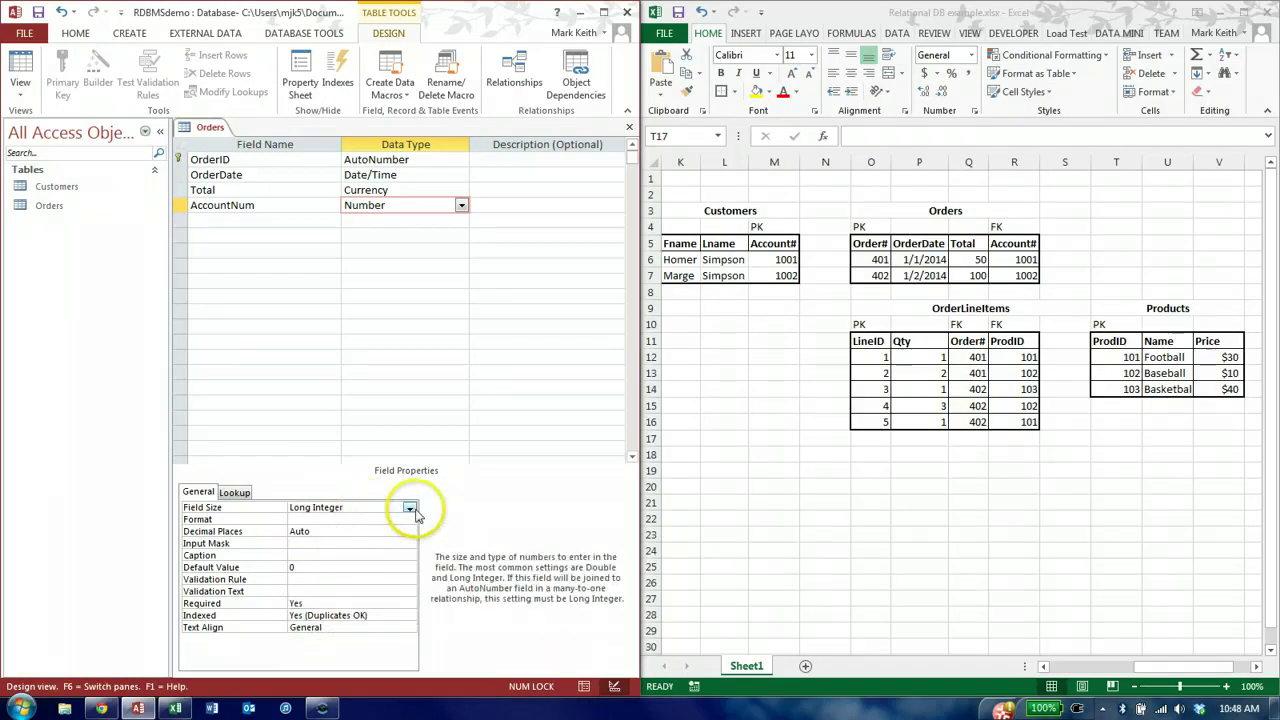
pyautogui.click(409, 508)
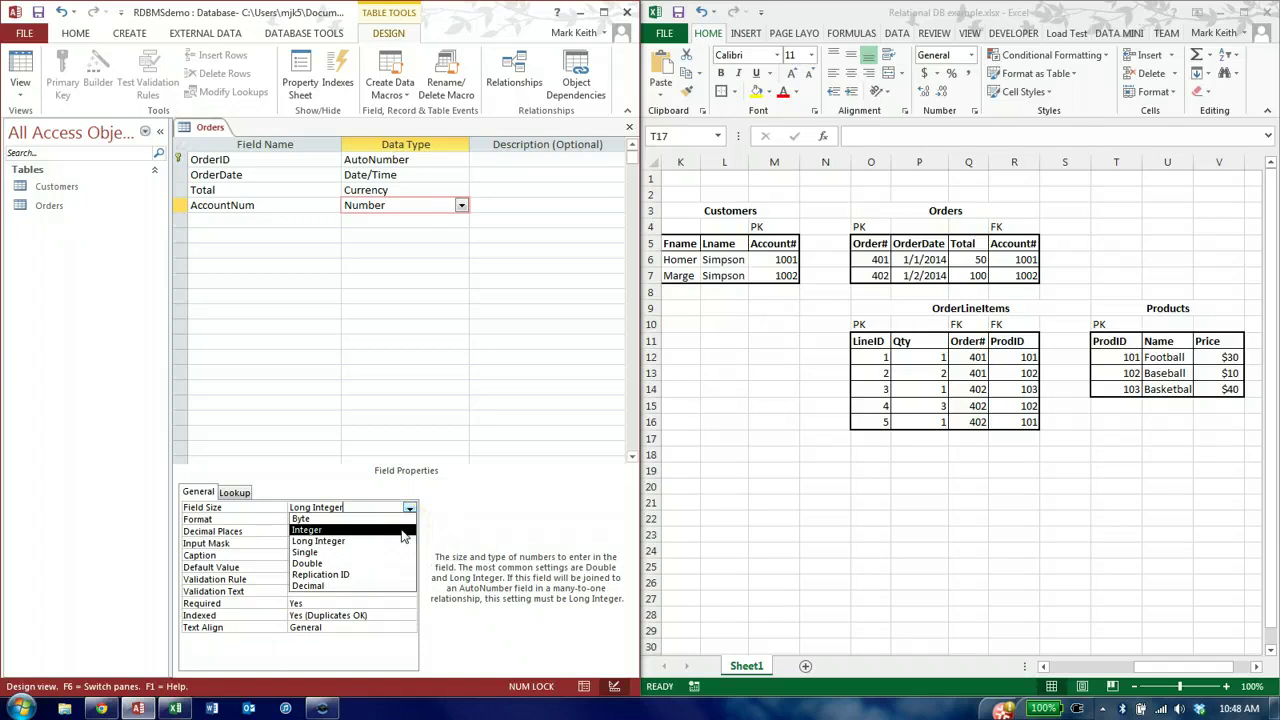
pyautogui.click(402, 530)
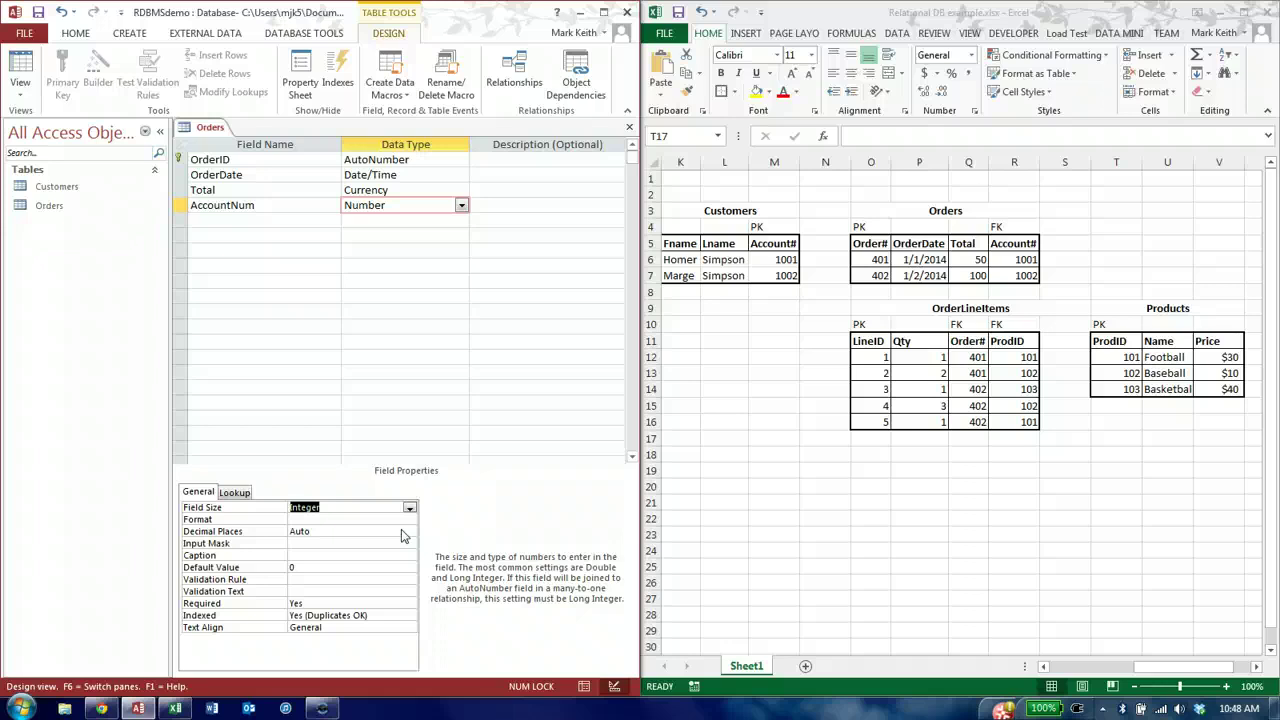
# Save the Orders table design and show the table in datasheet view for record entry.
pyautogui.click(26, 70)
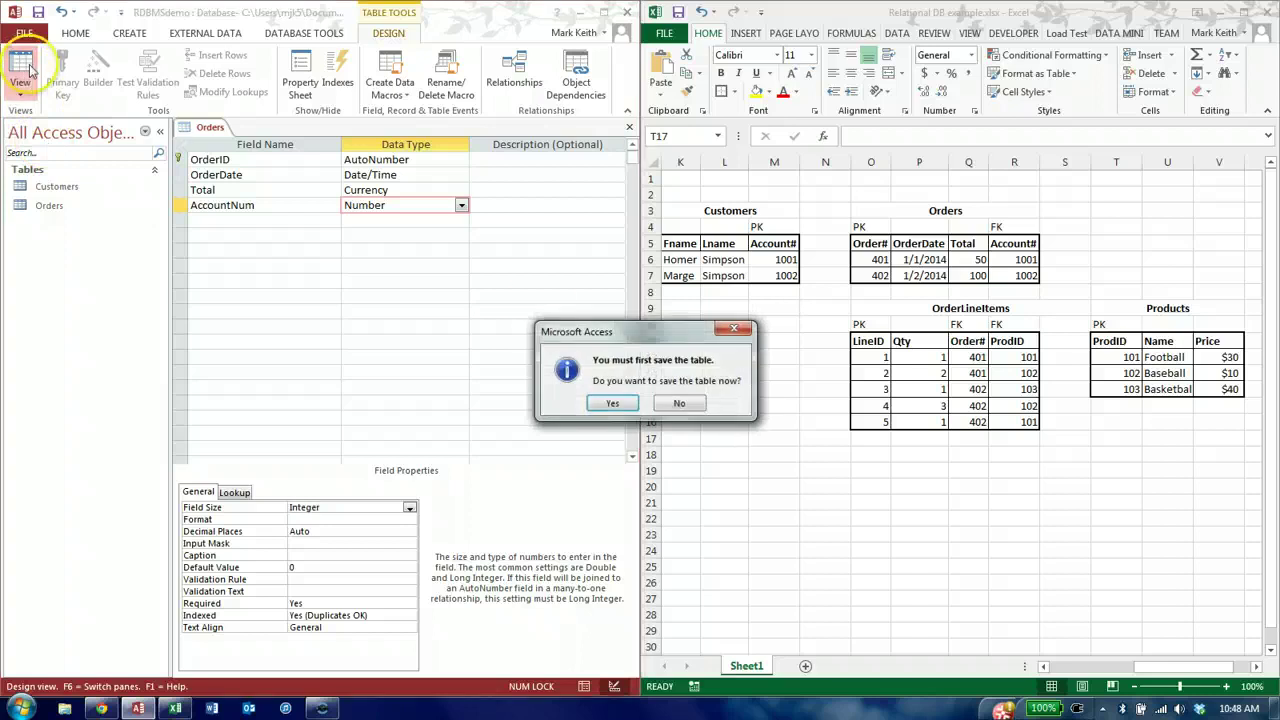
pyautogui.click(612, 403)
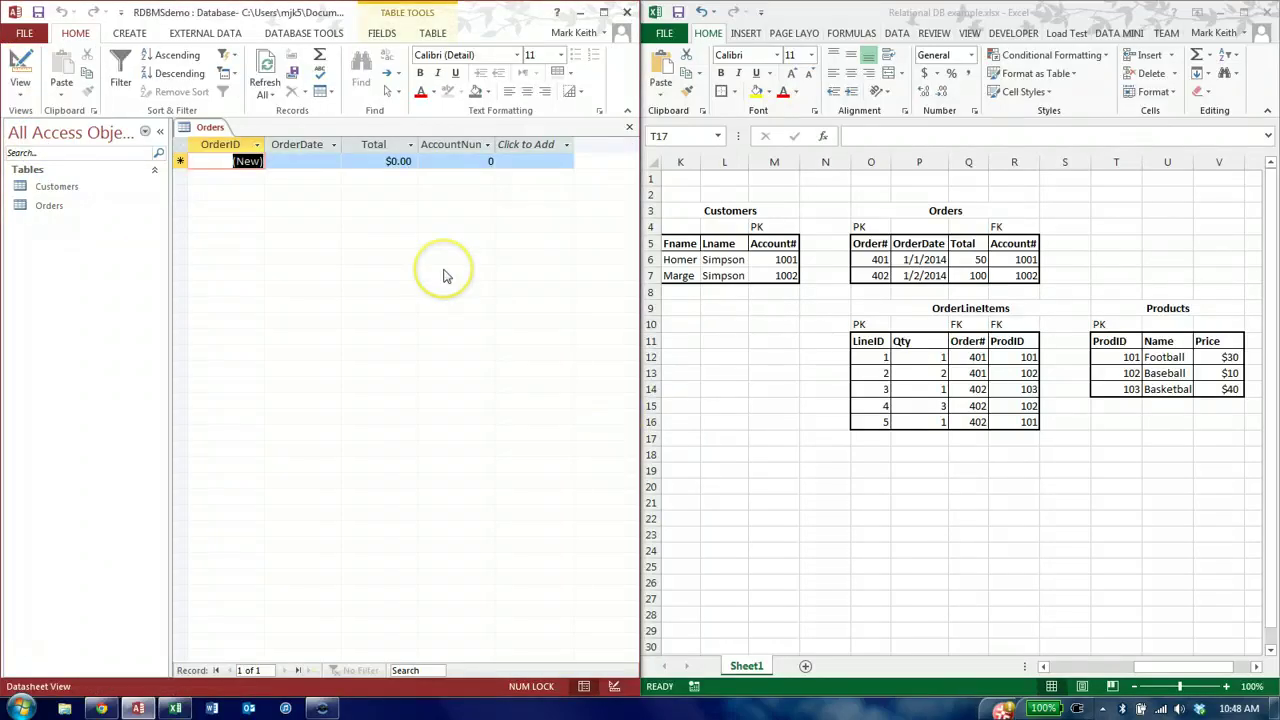
pyautogui.press('Tab')
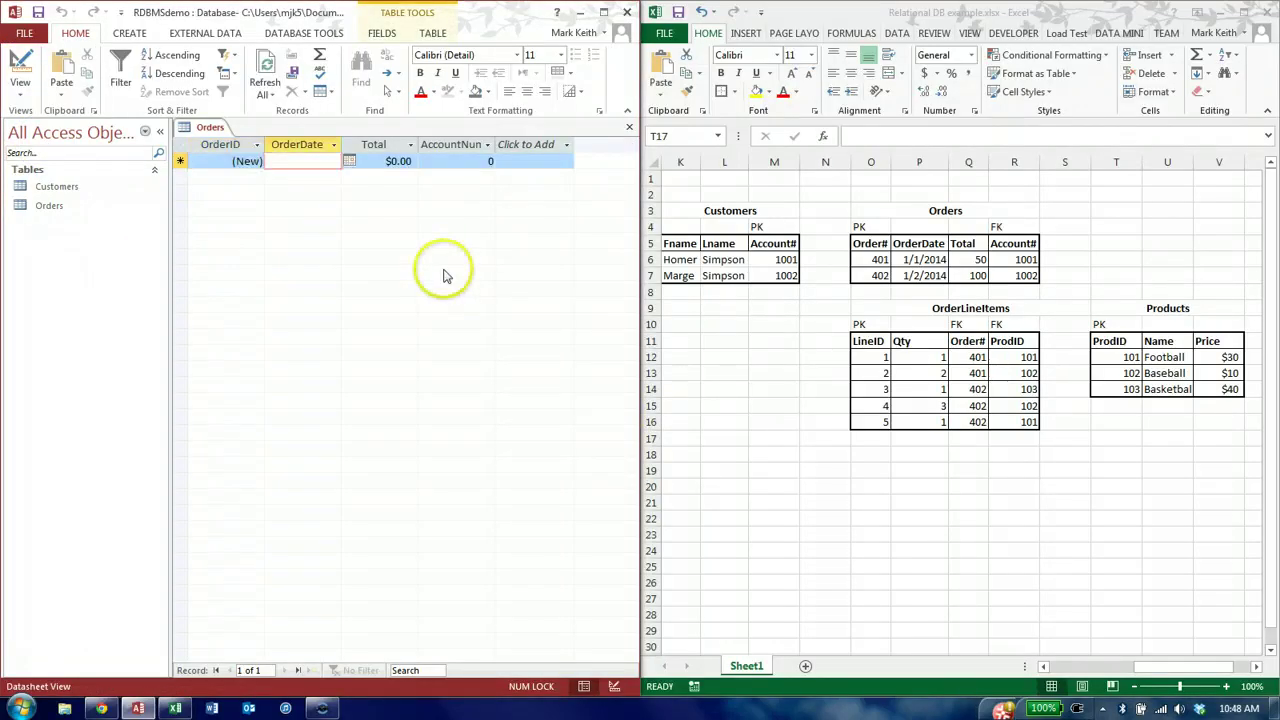
pyautogui.press('Tab')
pyautogui.hotkey('shift', 'Tab')
# Start the first Orders record with the order date 9/3/2013 and a total of 50.
pyautogui.click(349, 163)
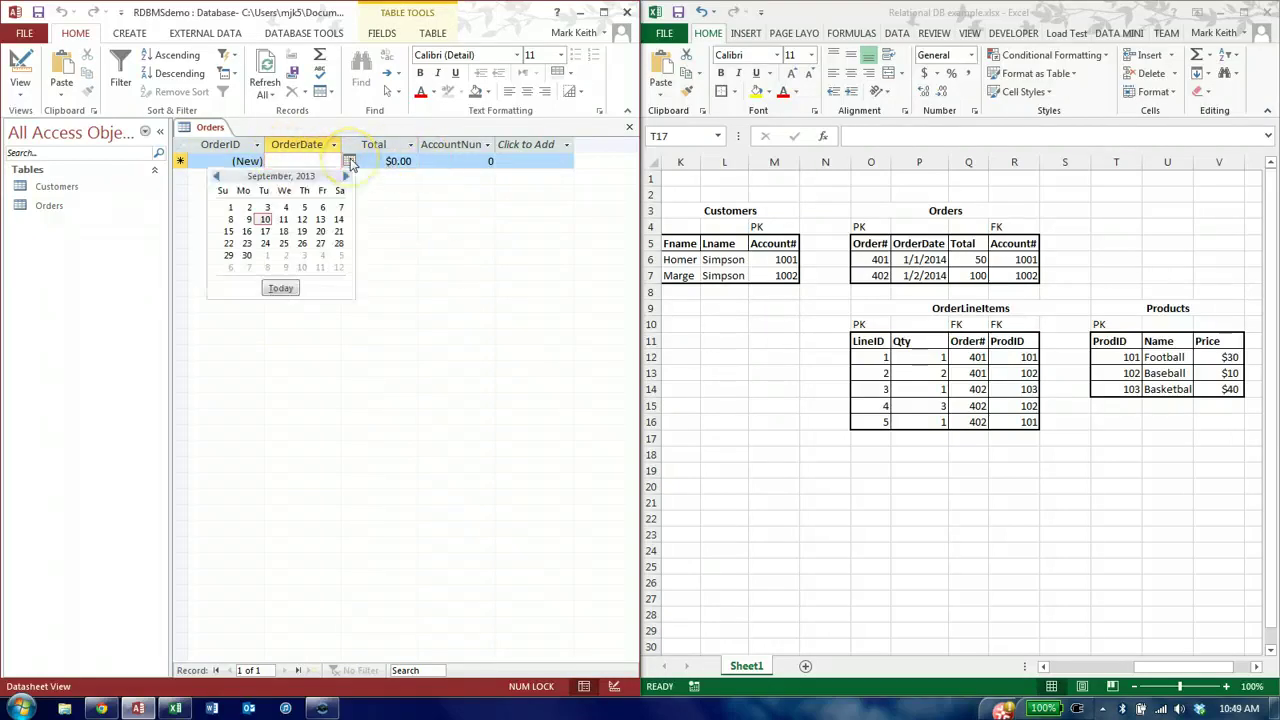
pyautogui.click(267, 208)
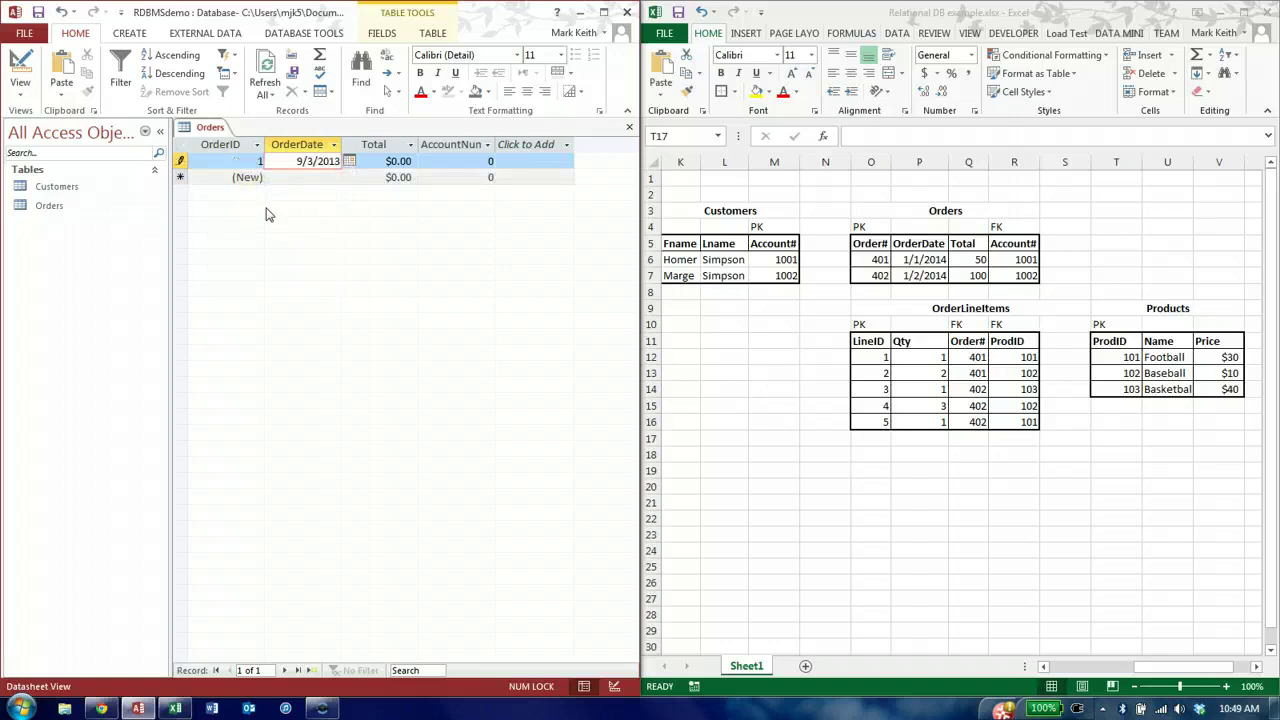
pyautogui.click(381, 161)
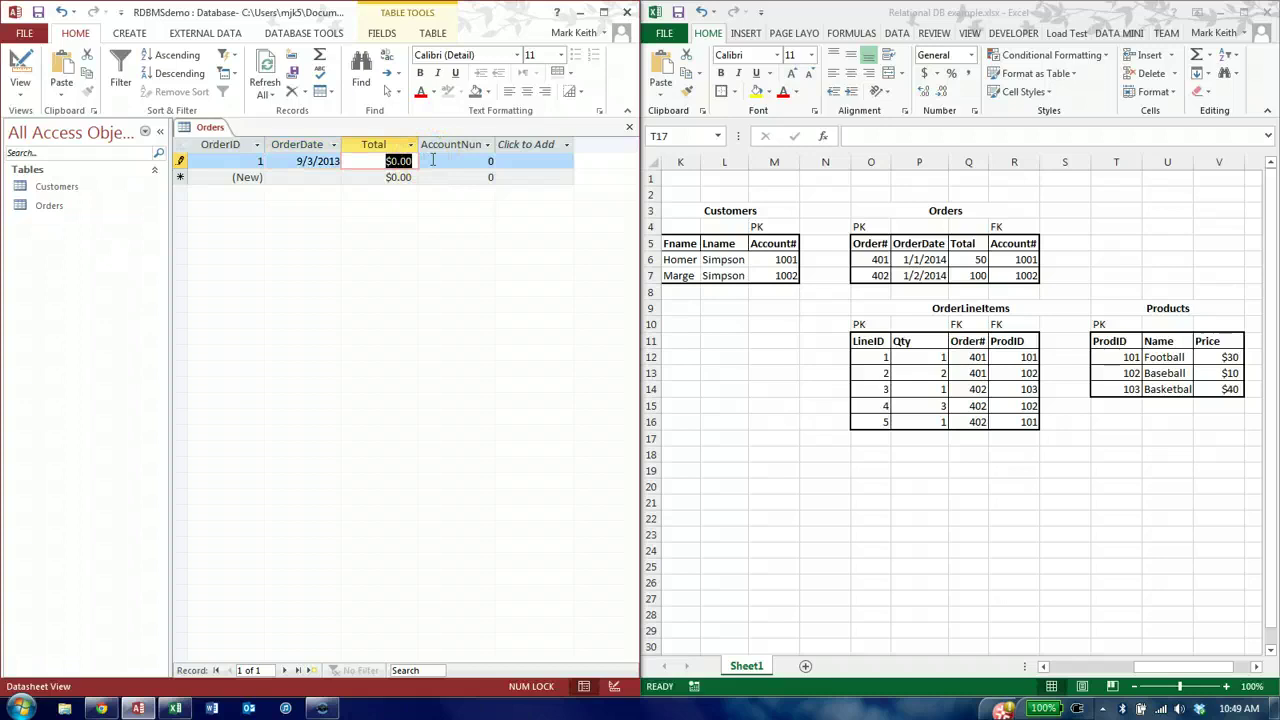
pyautogui.write('50')
pyautogui.press('Tab')
# Fill in AccountNum for the first order with the first customer's account number and complete the record.
pyautogui.press('BackSpace')
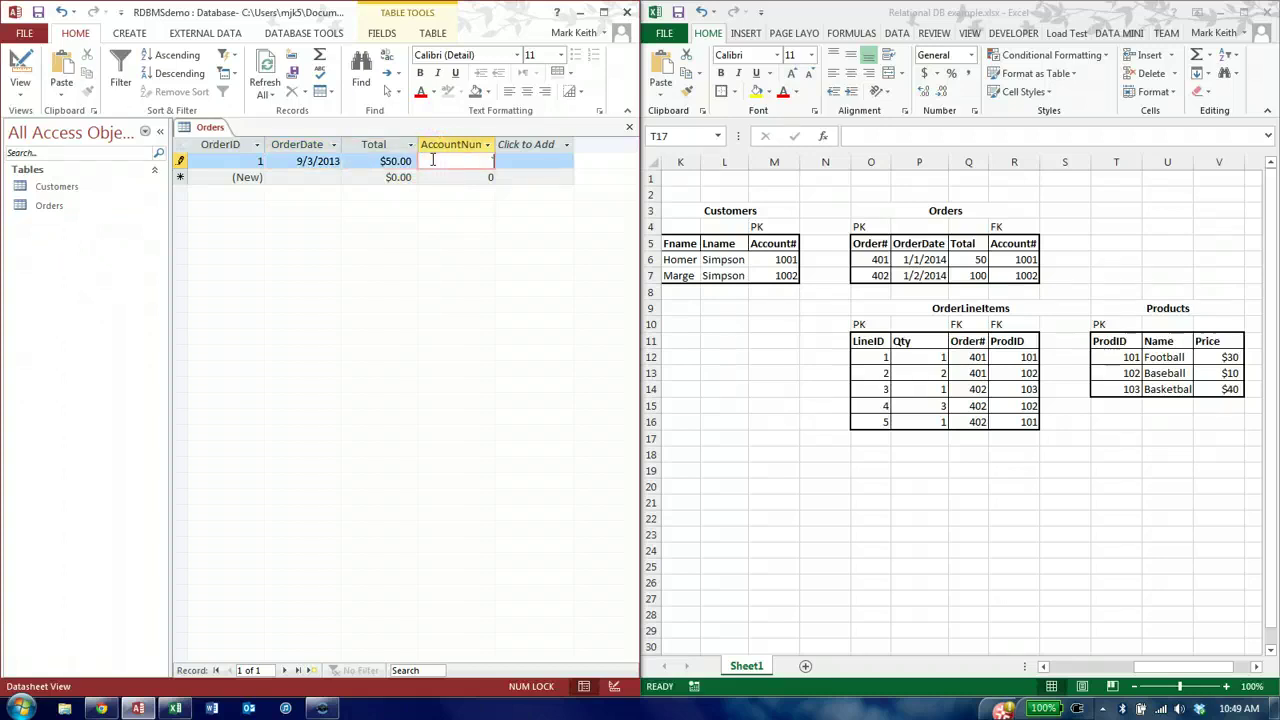
pyautogui.write('1')
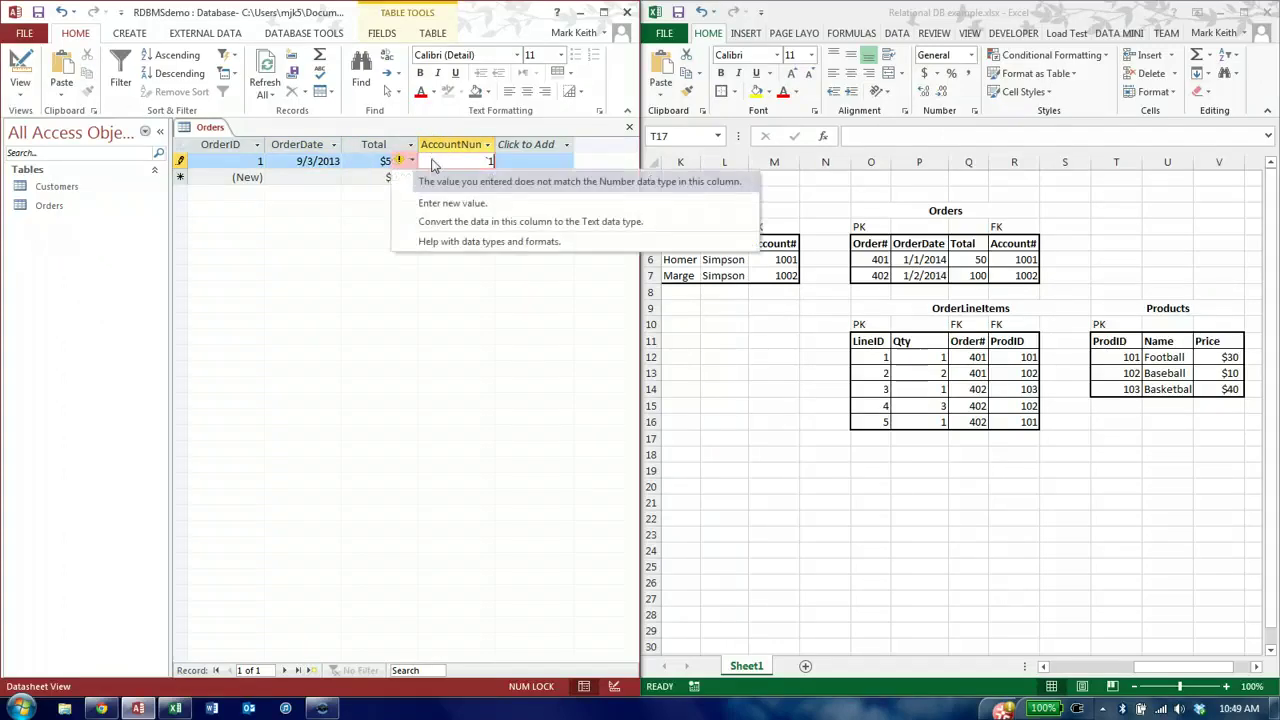
pyautogui.press('Down')
pyautogui.press('Down')
pyautogui.press('Down')
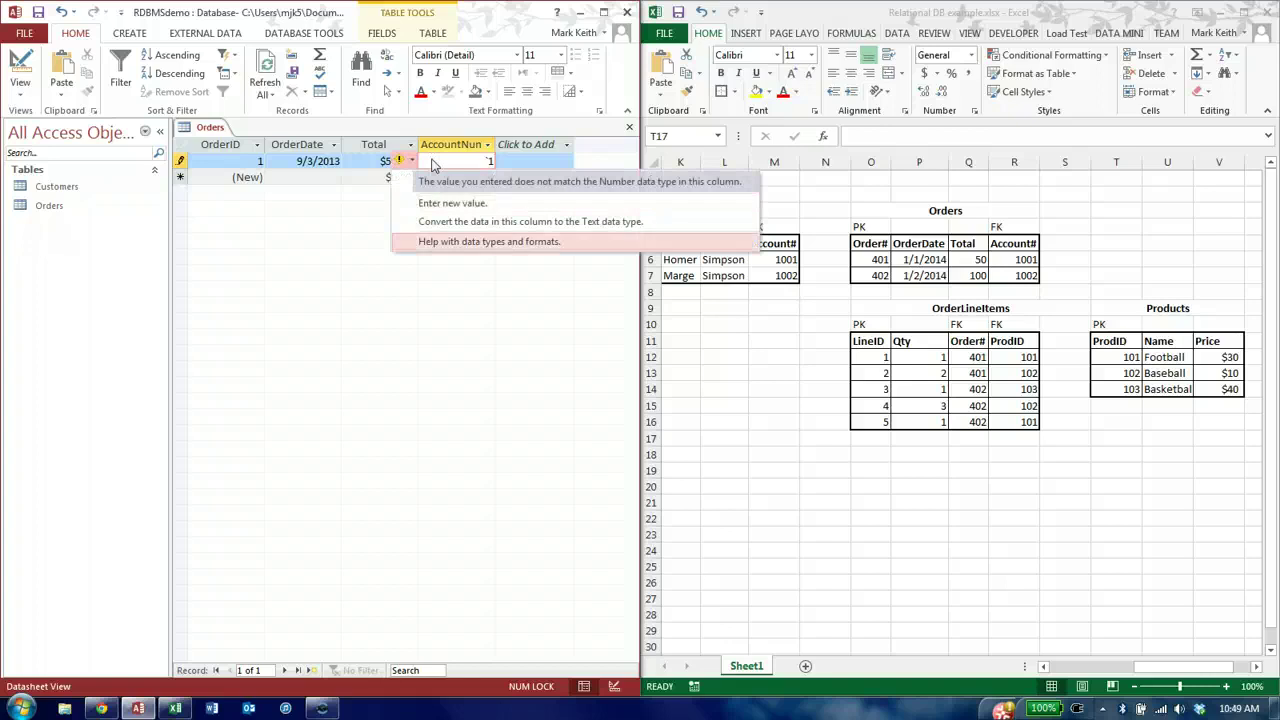
pyautogui.press('Up')
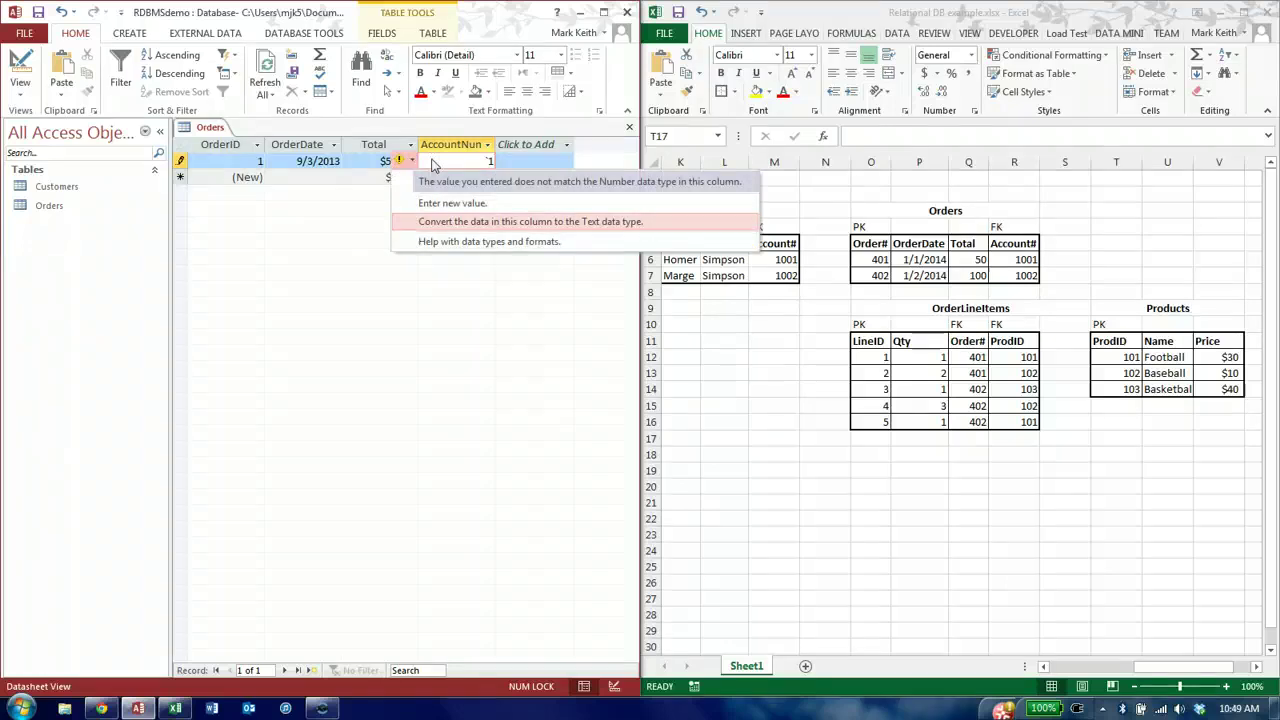
pyautogui.press('Up')
pyautogui.press('Return')
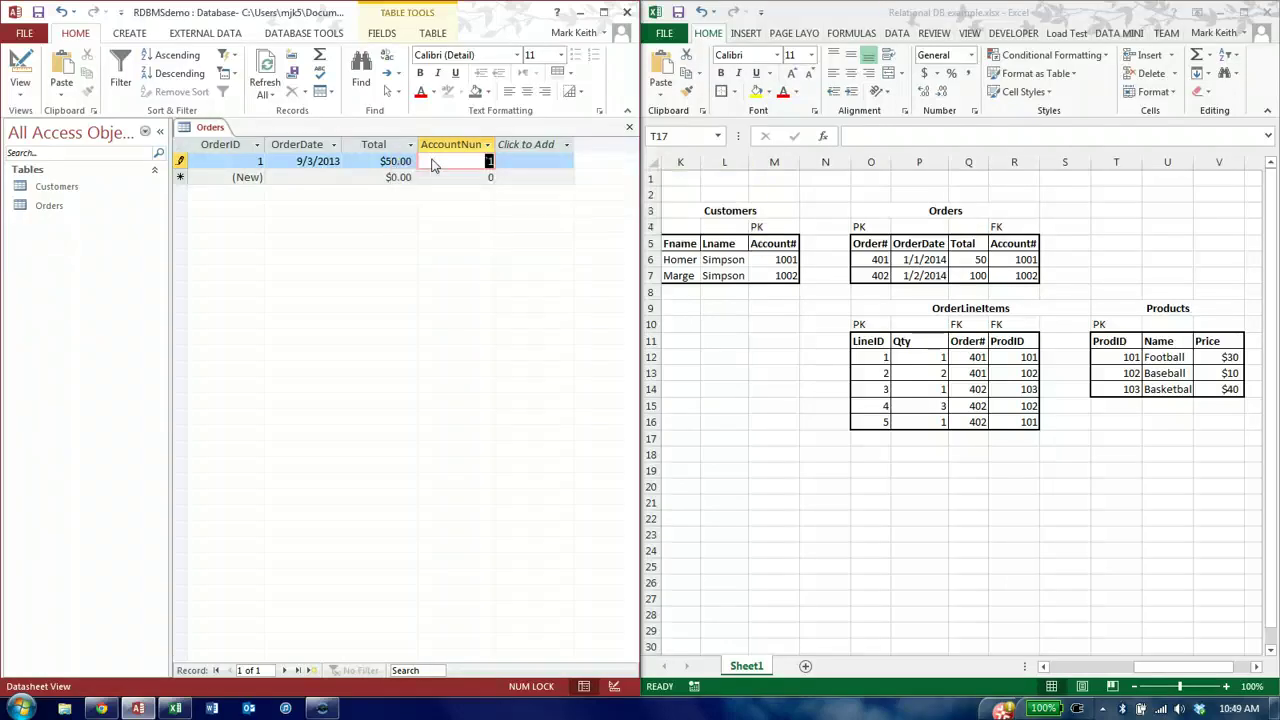
pyautogui.press('Return')
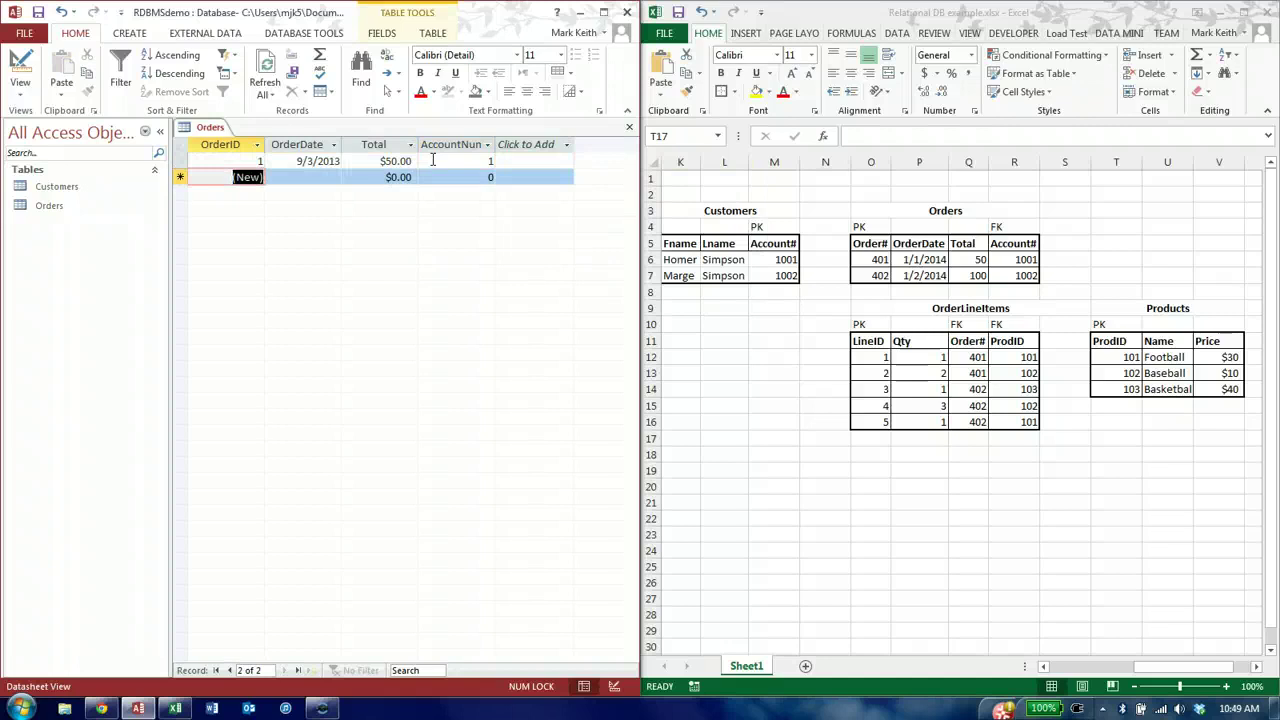
# Add a second order dated 9/4/2013 with a total of 100 and the second customer's account number.
pyautogui.press('Tab')
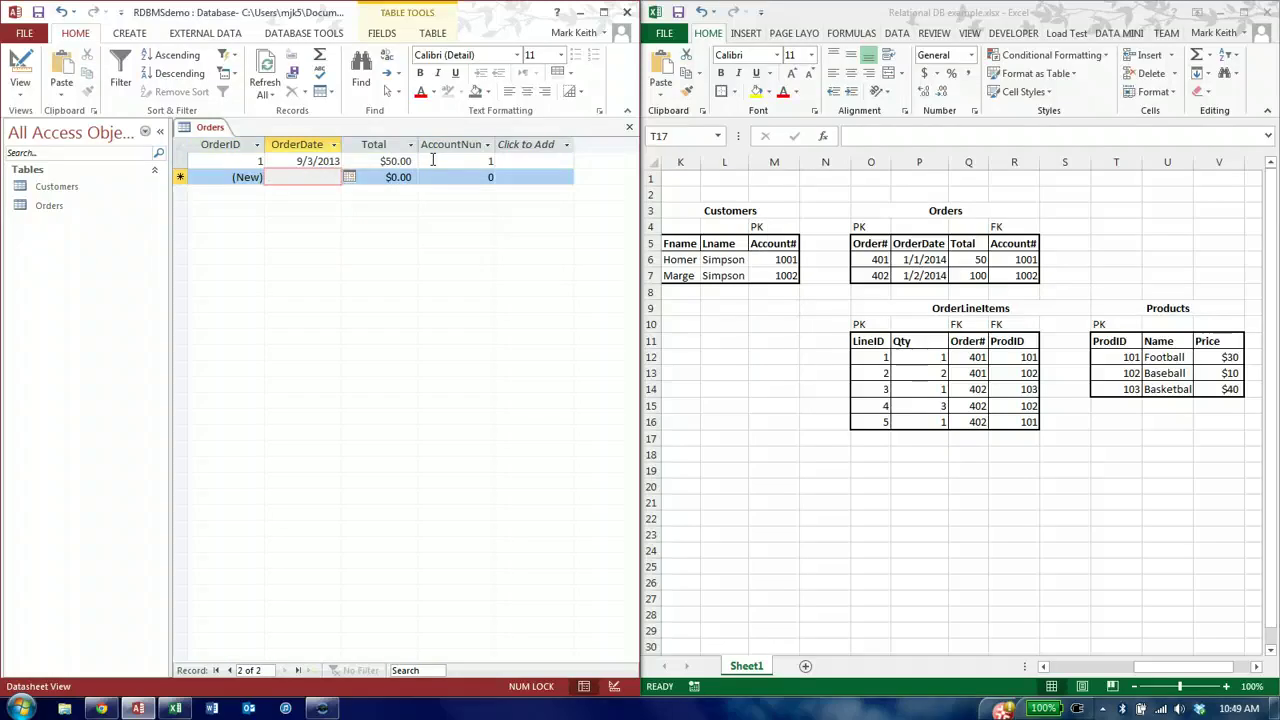
pyautogui.click(349, 180)
pyautogui.click(332, 178)
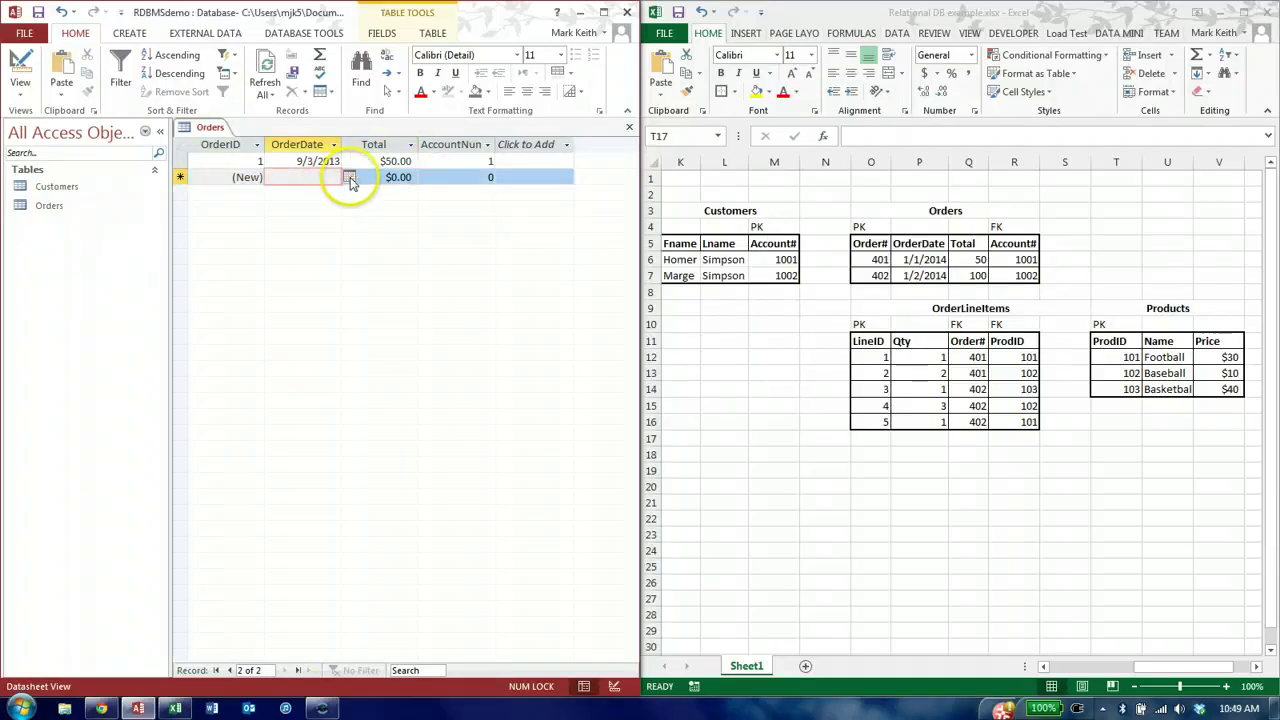
pyautogui.click(349, 180)
pyautogui.click(286, 232)
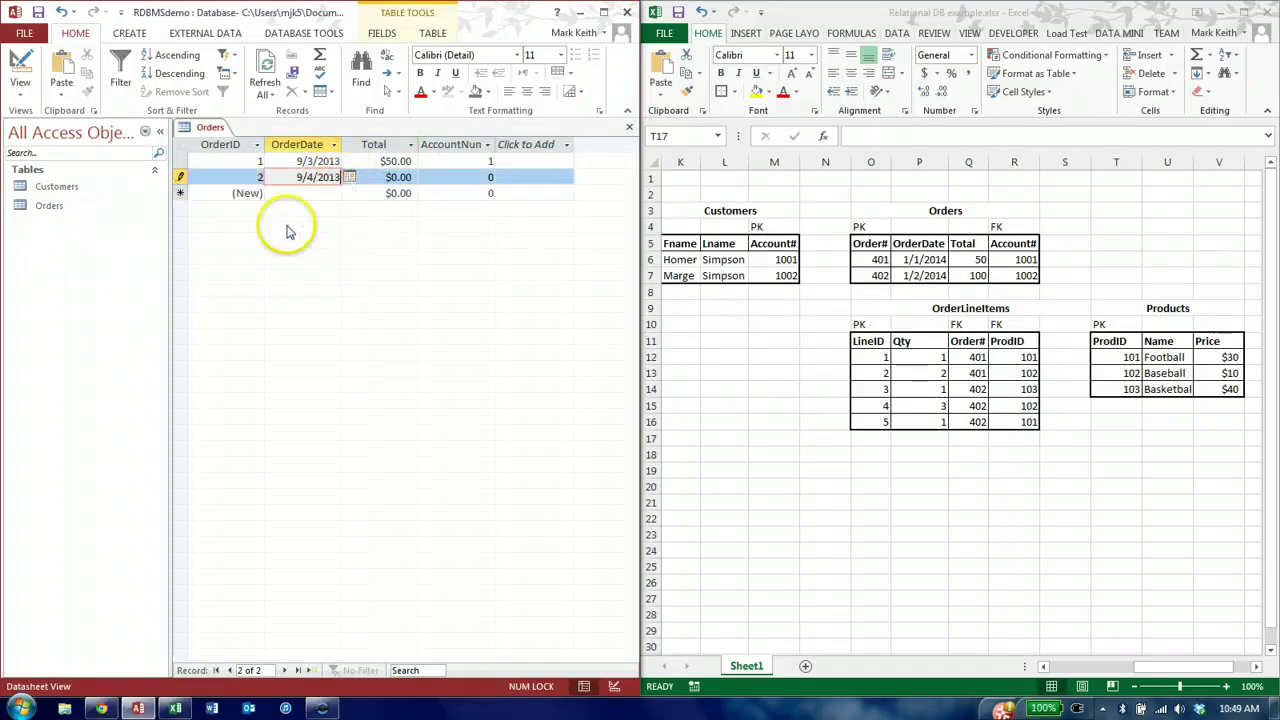
pyautogui.click(378, 177)
pyautogui.write('100')
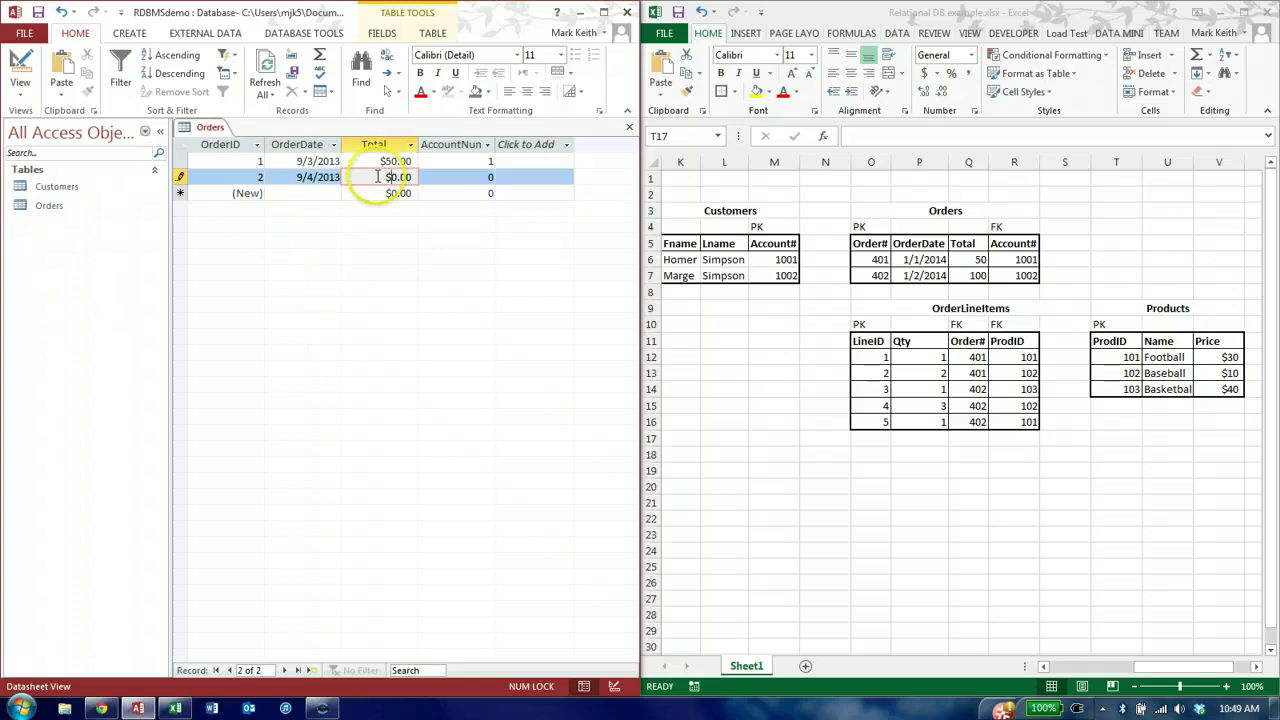
pyautogui.press('Tab')
pyautogui.write('2')
pyautogui.press('Tab')
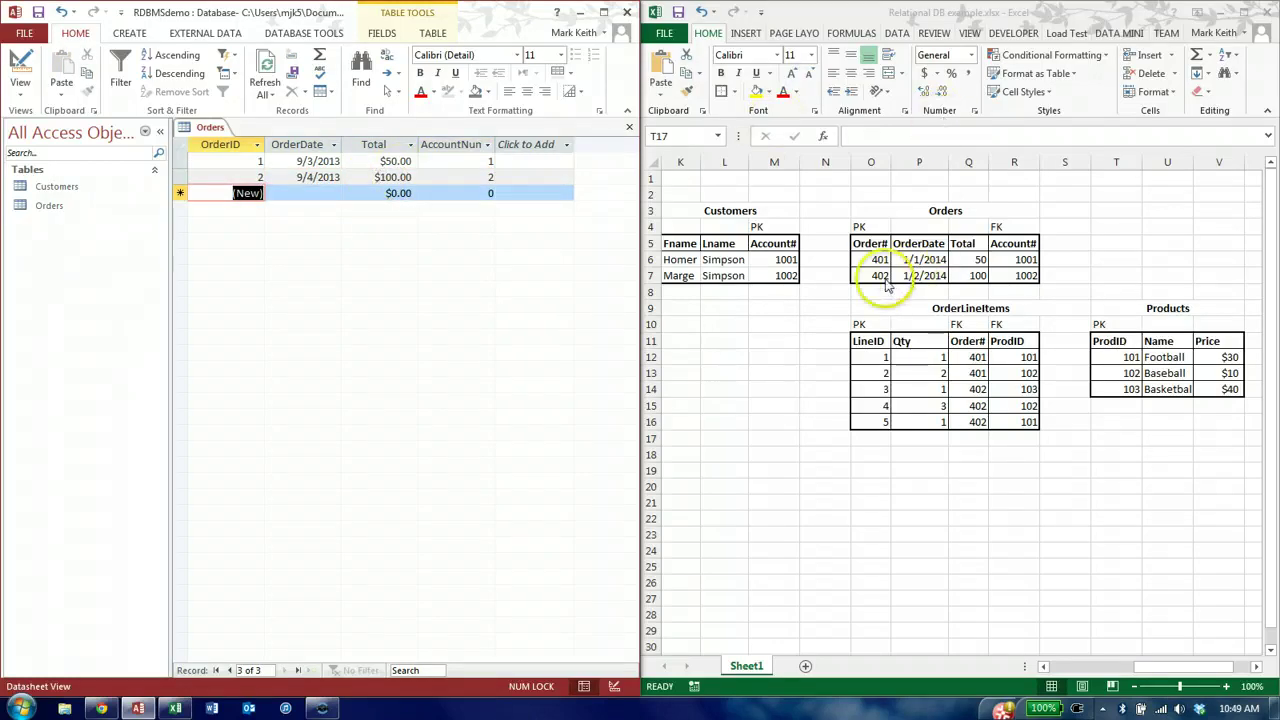
# Add a third order dated 9/4/2013 with a total of 10 and the first customer's account number.
pyautogui.click(346, 220)
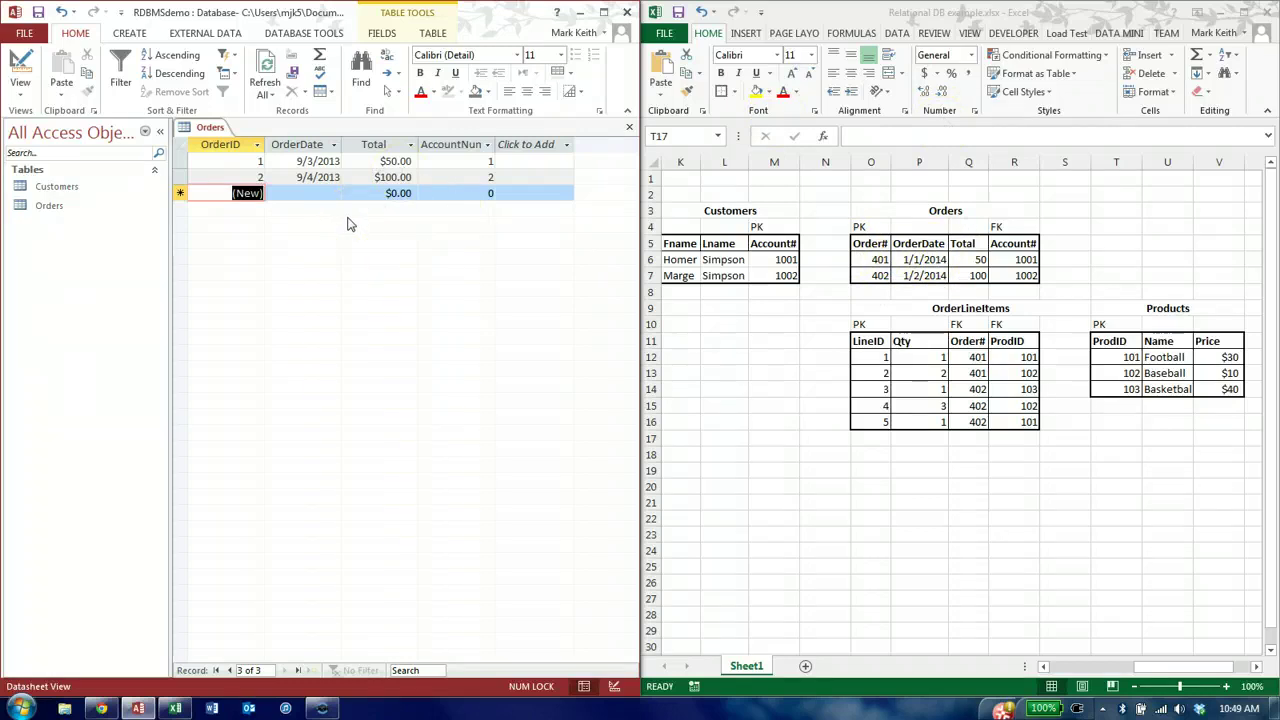
pyautogui.click(338, 196)
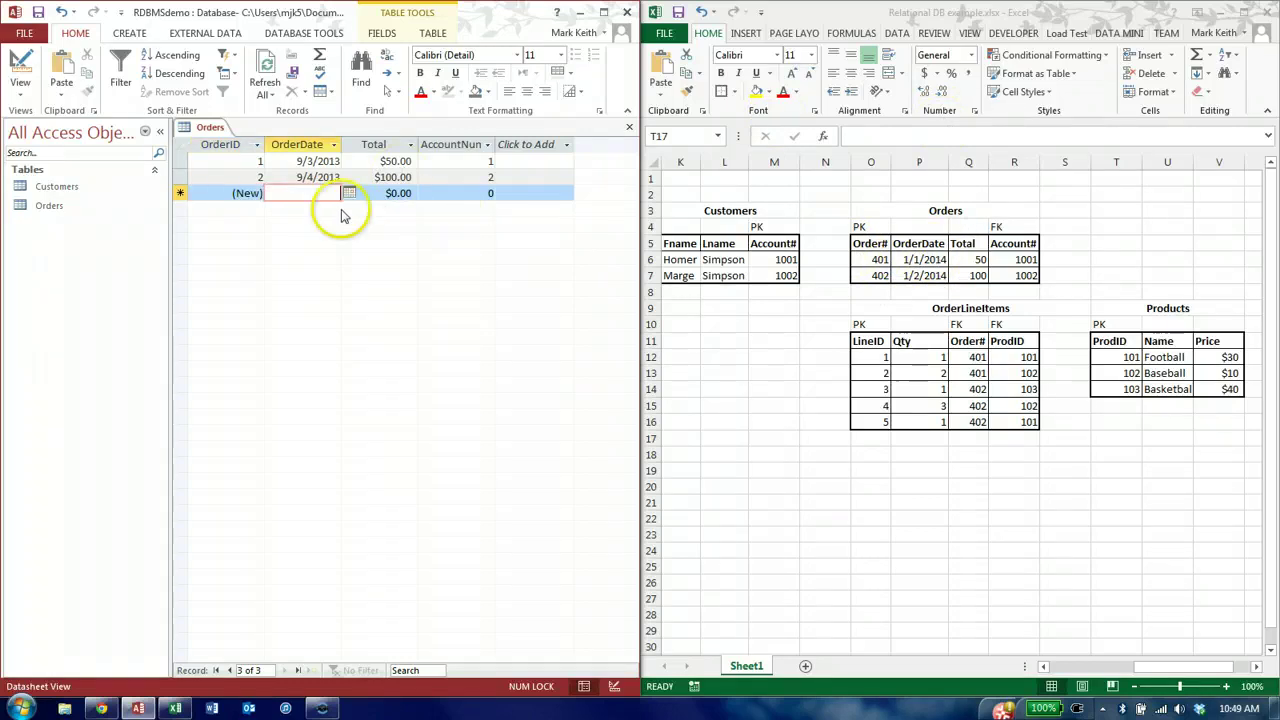
pyautogui.click(349, 193)
pyautogui.click(287, 241)
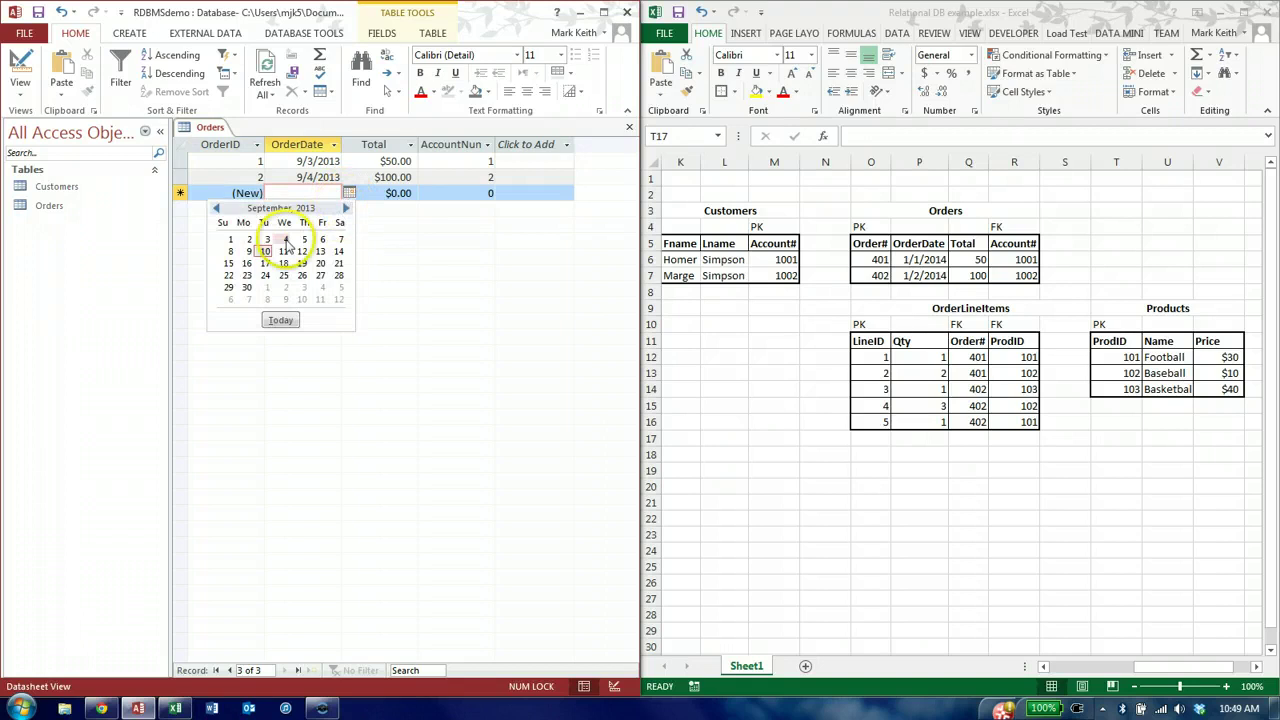
pyautogui.click(412, 193)
pyautogui.write('10')
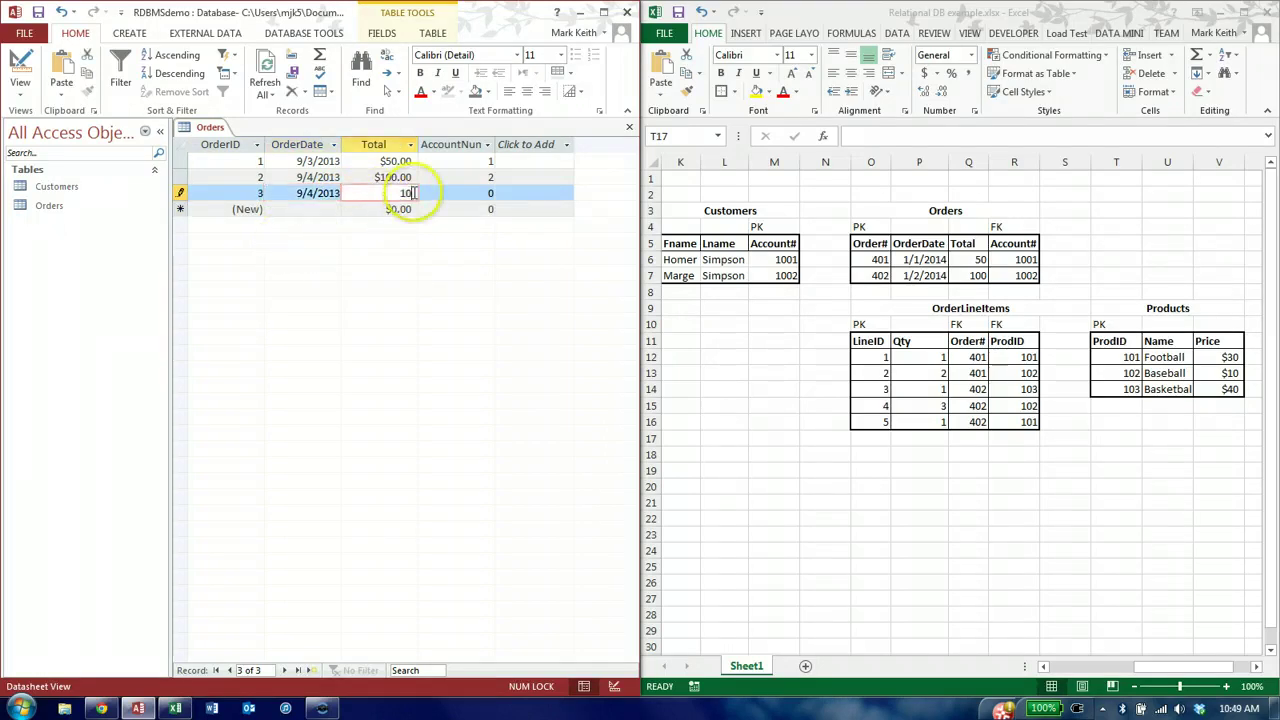
pyautogui.press('Tab')
pyautogui.write('1')
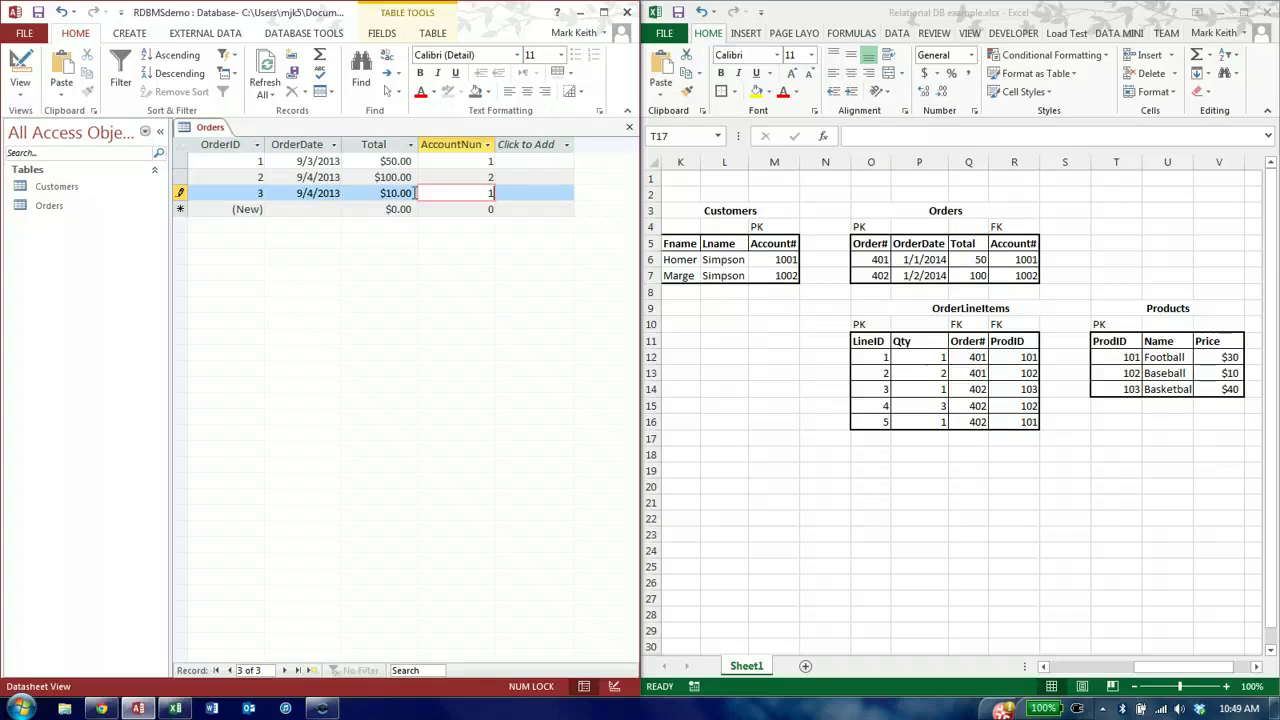
pyautogui.press('Tab')
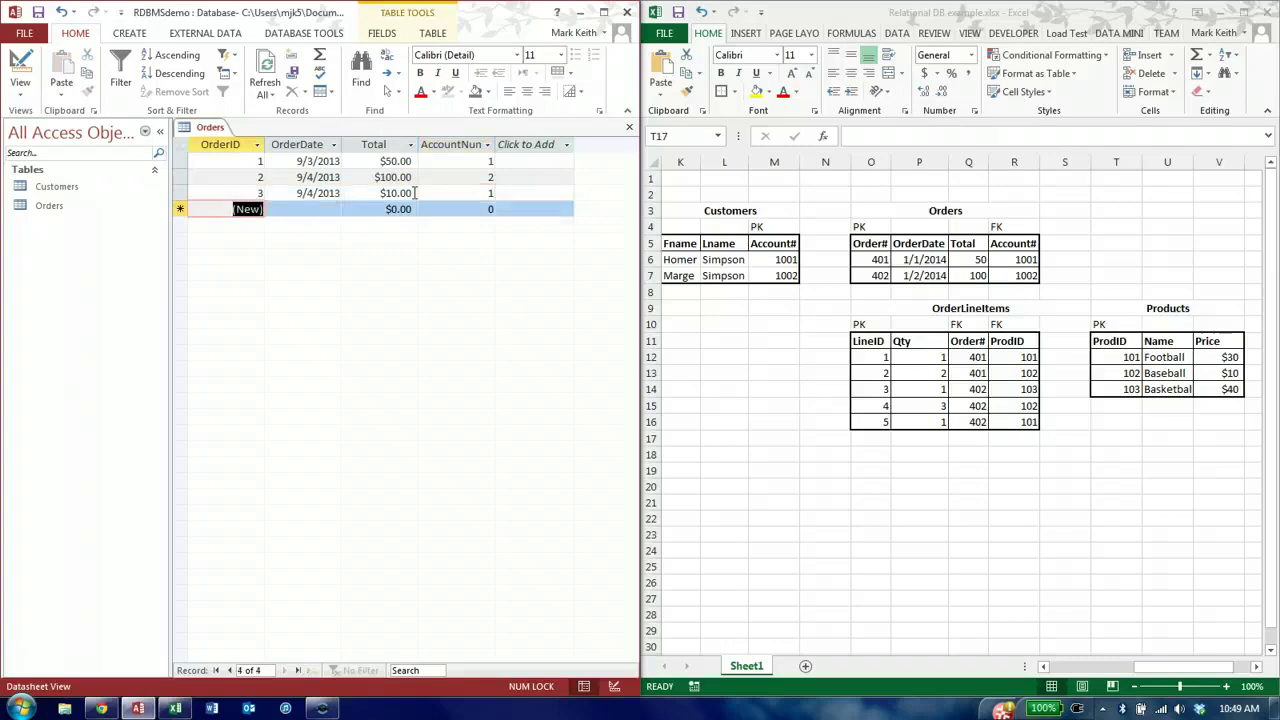
# Add a fourth order dated 9/5/2013 with a total of 40 and the second customer's account number.
pyautogui.press('Tab')
pyautogui.click(349, 209)
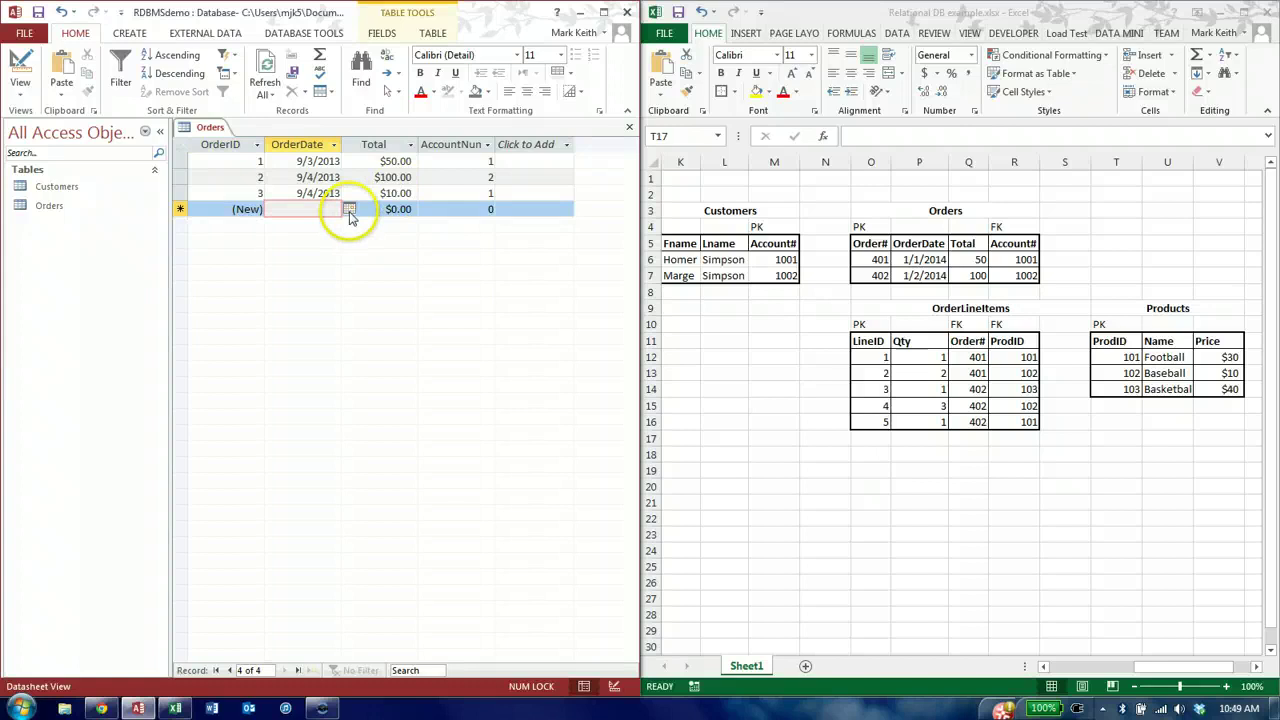
pyautogui.click(305, 256)
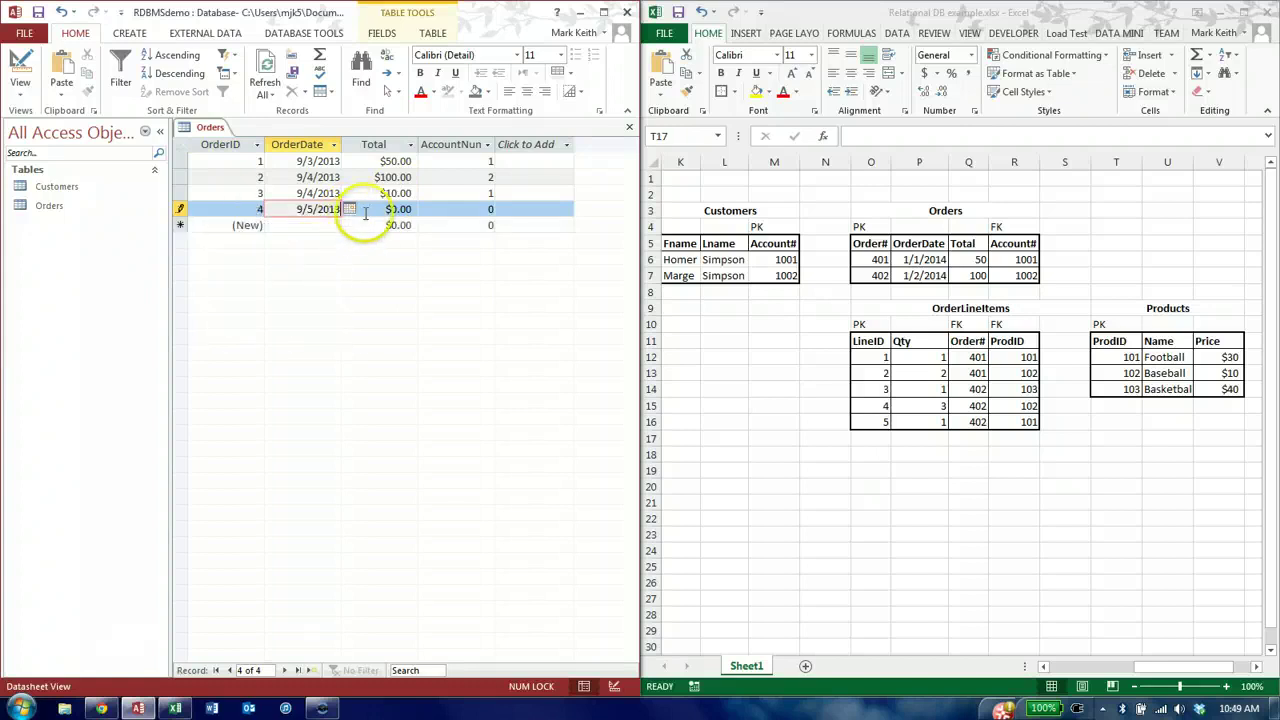
pyautogui.click(418, 208)
pyautogui.write('40')
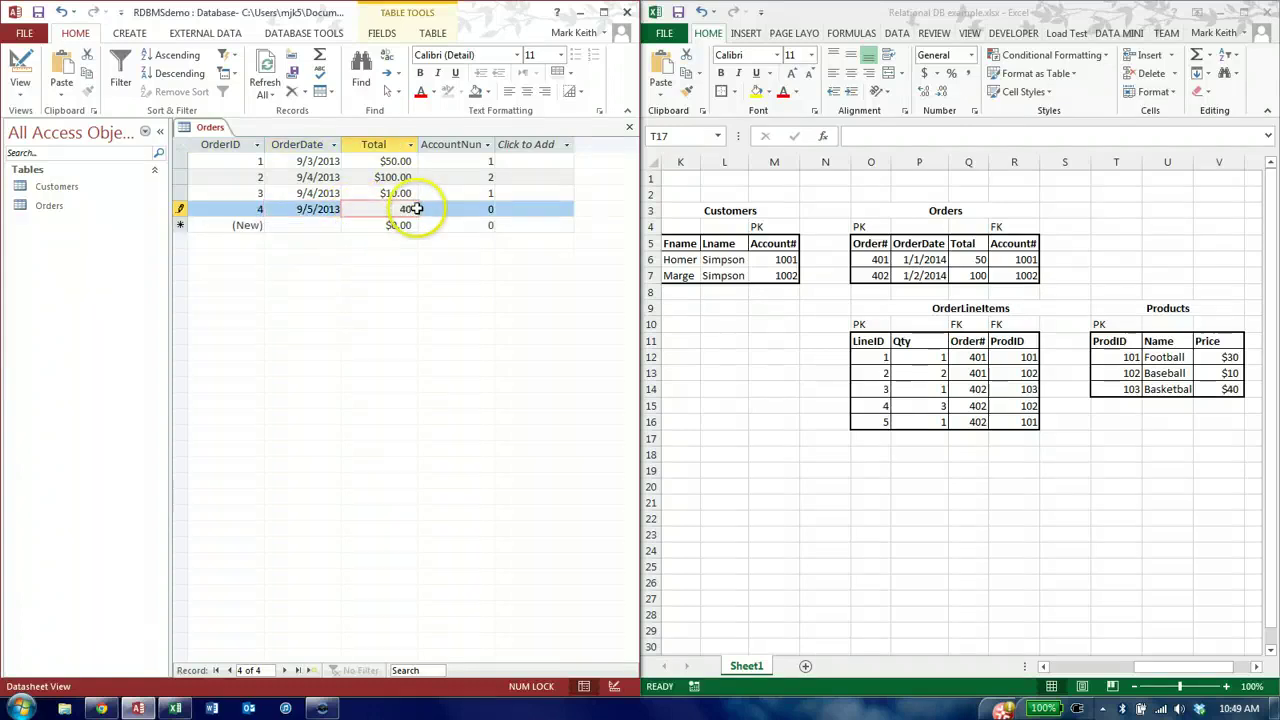
pyautogui.press('Tab')
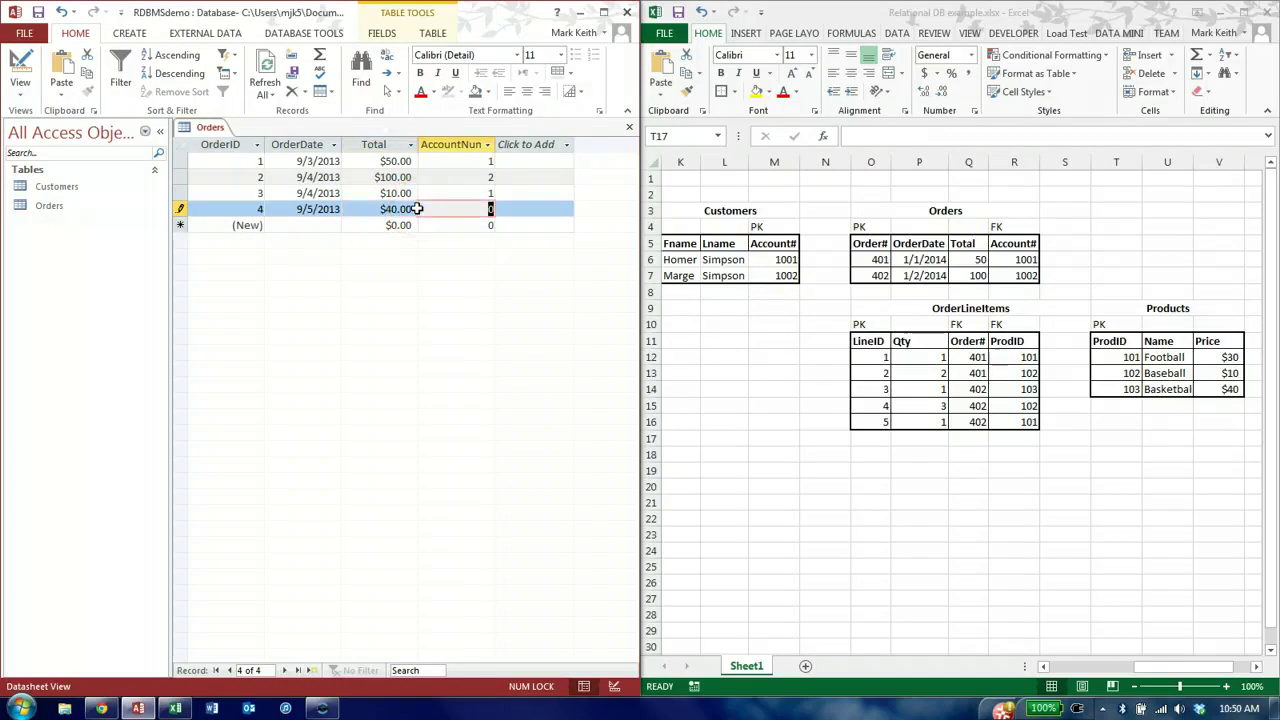
pyautogui.hotkey('shift', 'Tab')
pyautogui.press('Tab')
pyautogui.write('2')
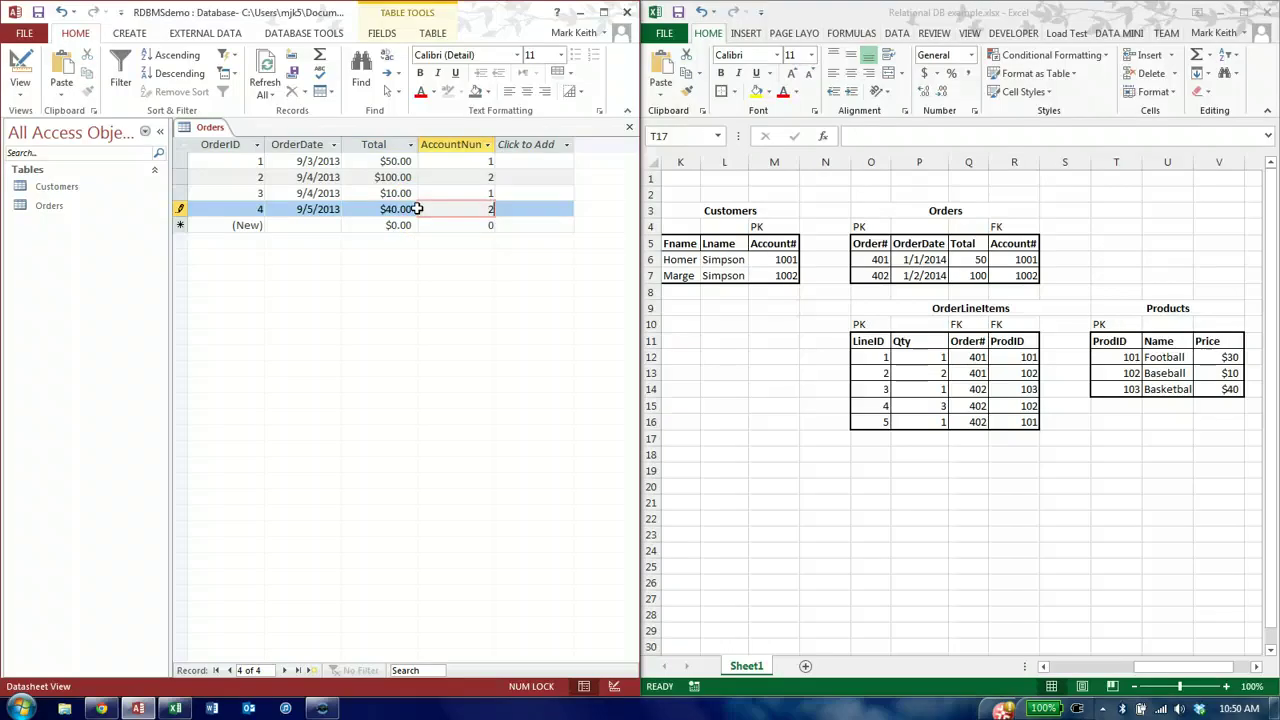
pyautogui.press('Down')
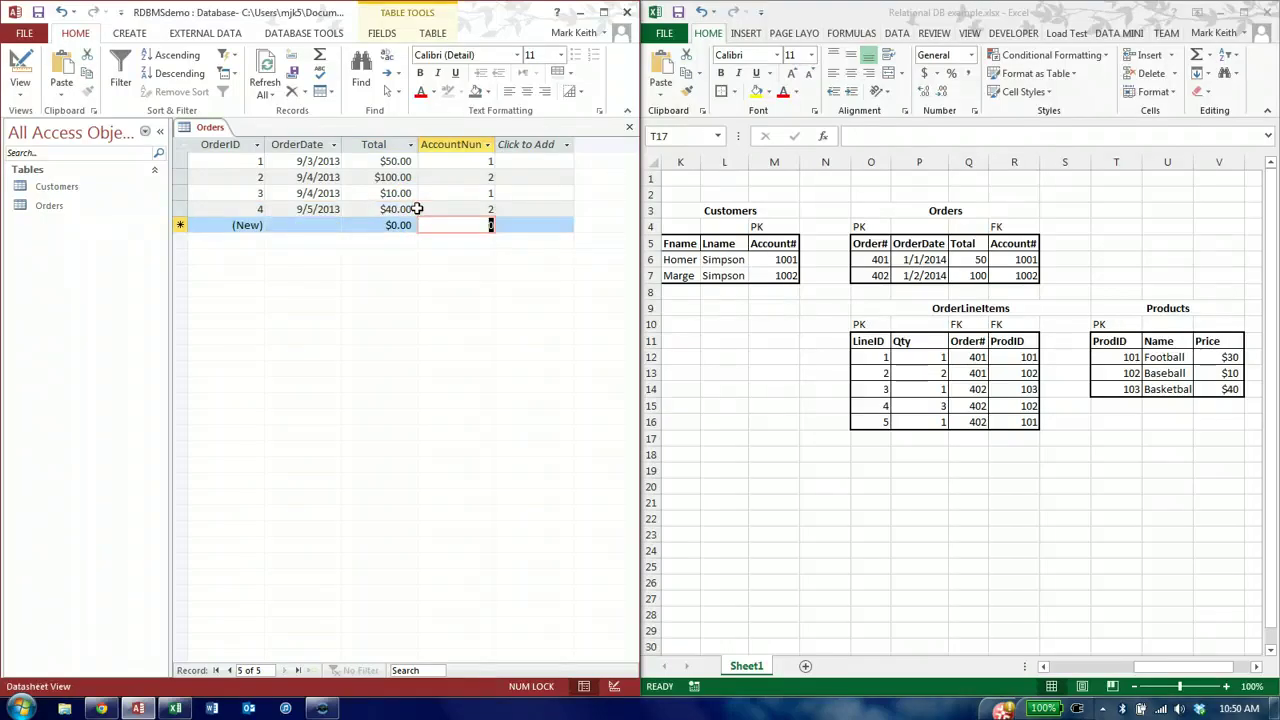
# Re-enter the second customer's account number in the fourth order and set that order's total to 50.
pyautogui.press('Up')
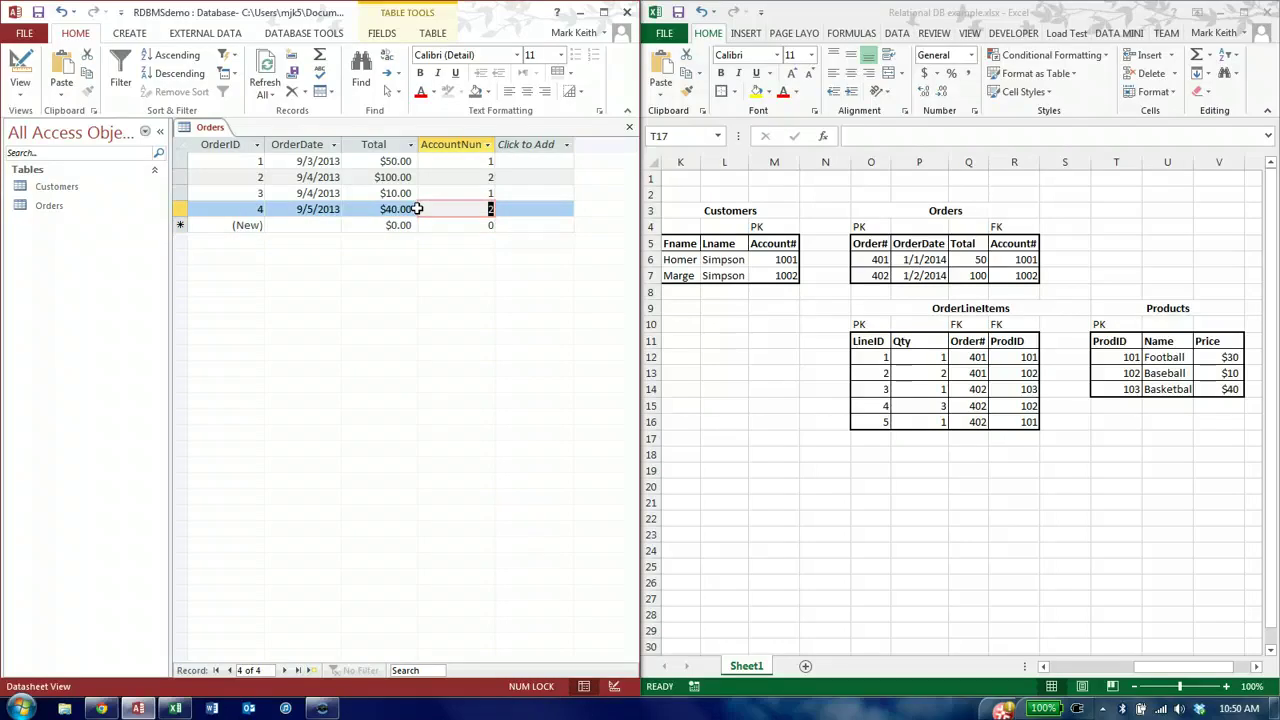
pyautogui.write('1')
pyautogui.press('BackSpace')
pyautogui.write('2')
pyautogui.hotkey('shift', 'Tab')
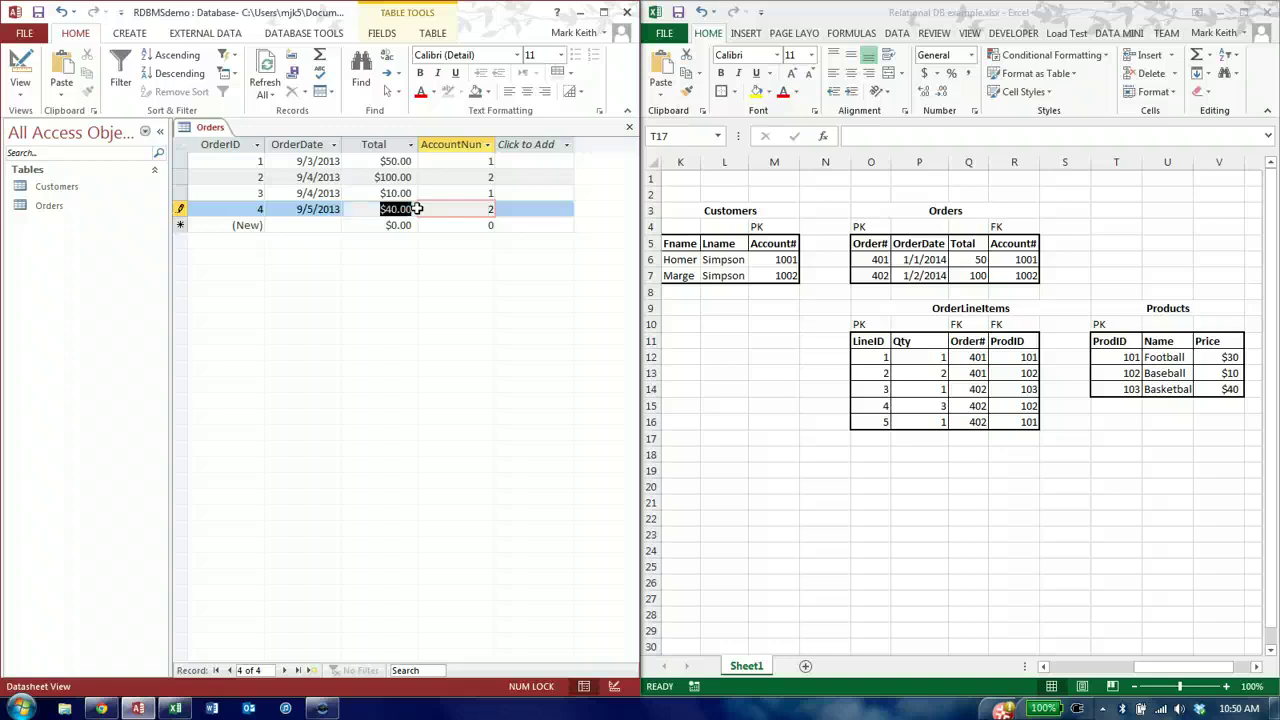
pyautogui.write('50')
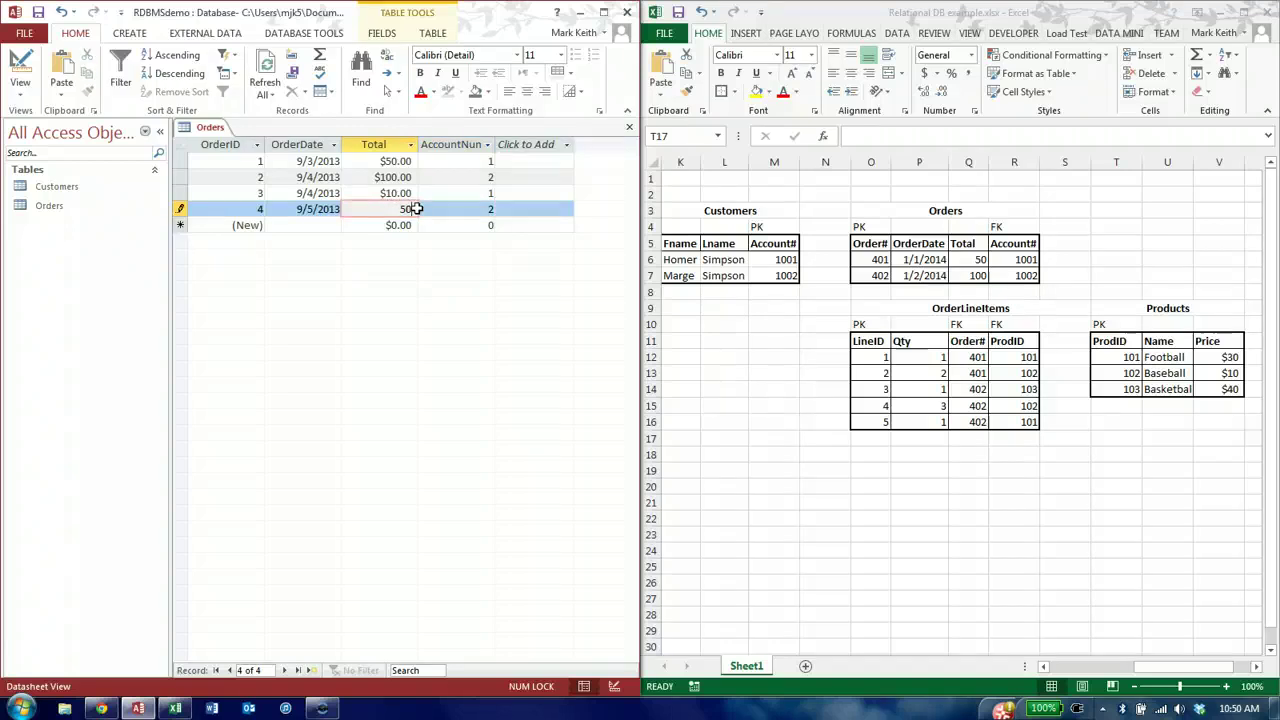
pyautogui.press('Down')
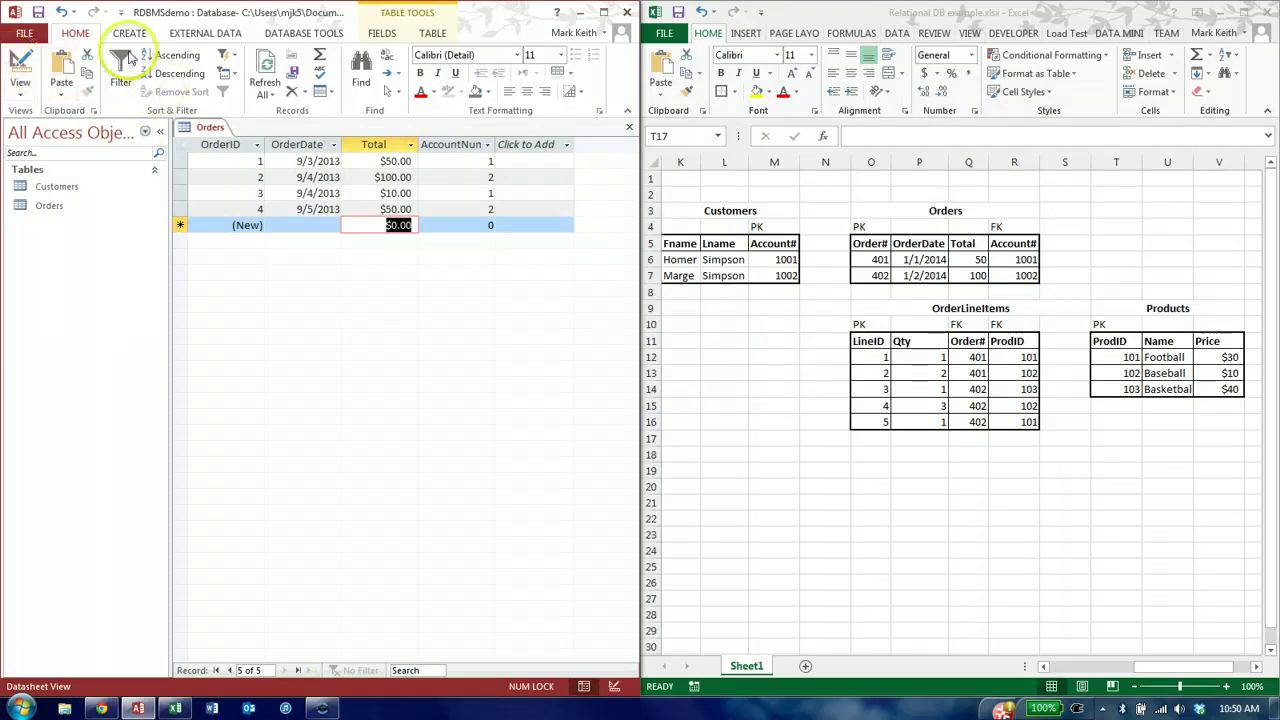
# Create a new table, open it in Design view and save it as OrderLineItems.
pyautogui.click(130, 35)
pyautogui.click(81, 75)
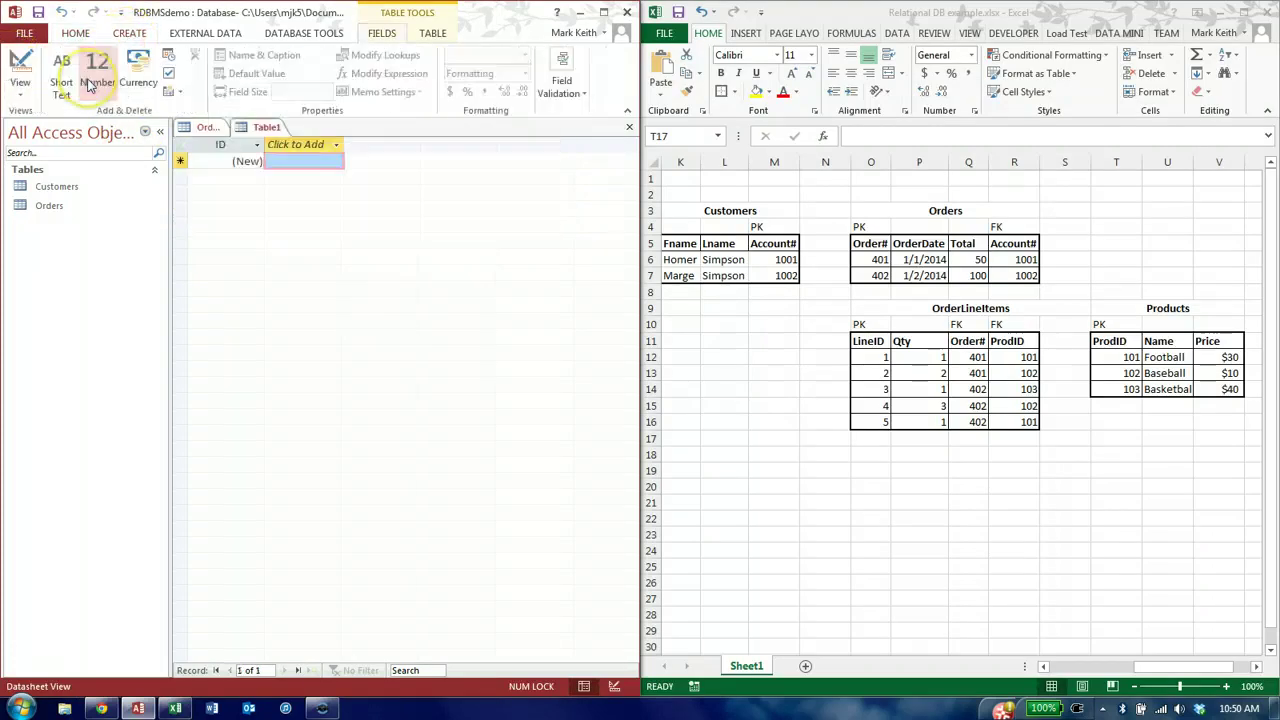
pyautogui.click(21, 68)
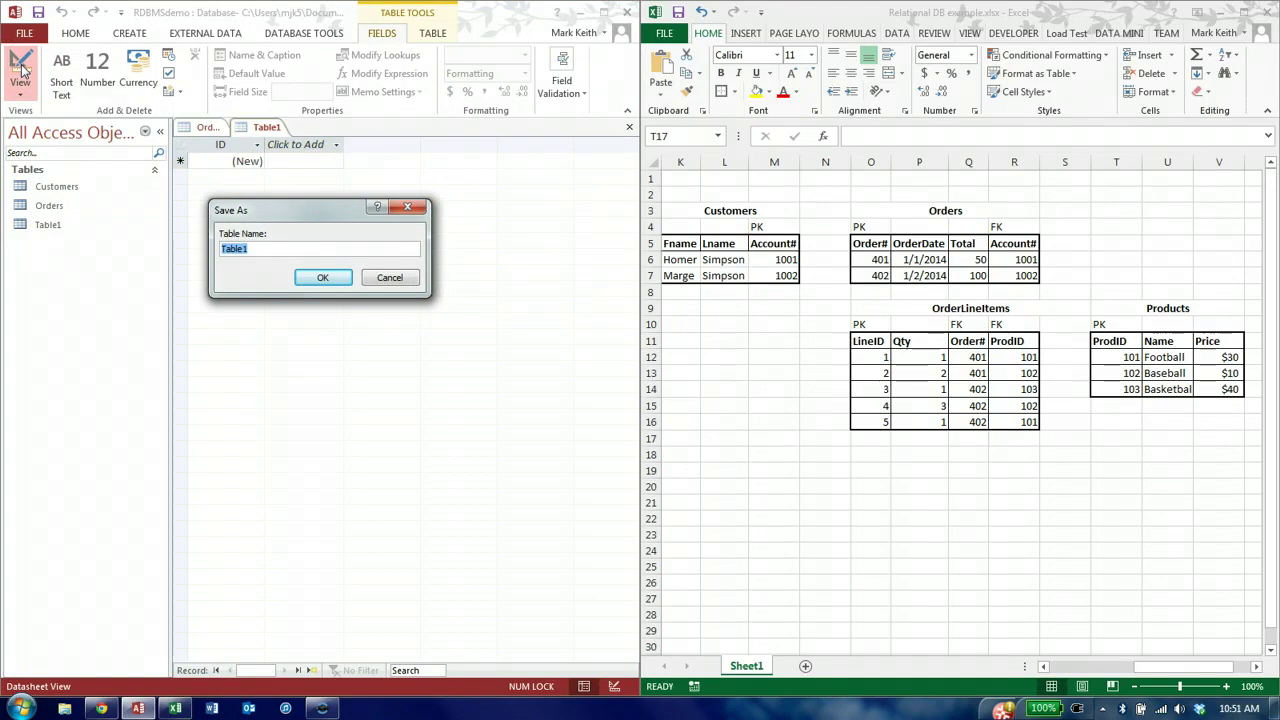
pyautogui.write('OrderLineItems')
pyautogui.press('Return')
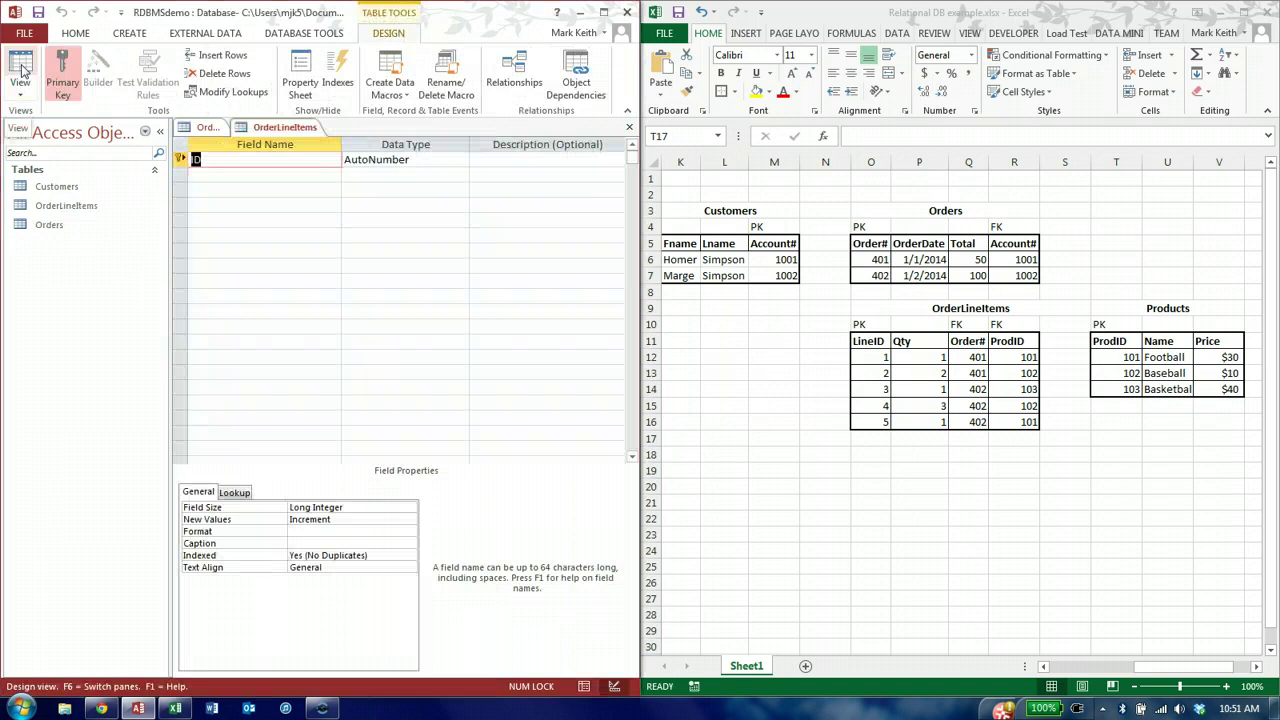
# Rename the primary key field LineID and add a Qty field with the Number data type.
pyautogui.write('LineID')
pyautogui.press('Return')
pyautogui.press('Return')
pyautogui.press('Return')
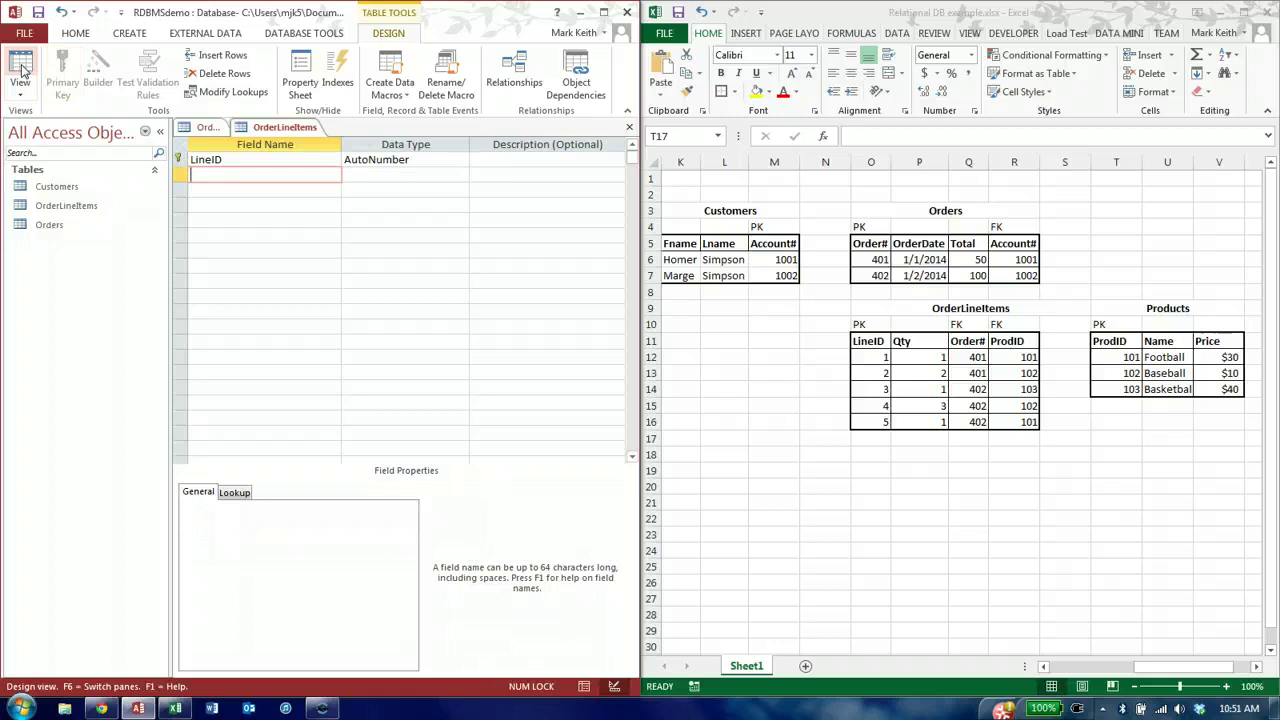
pyautogui.write('Qty')
pyautogui.press('Return')
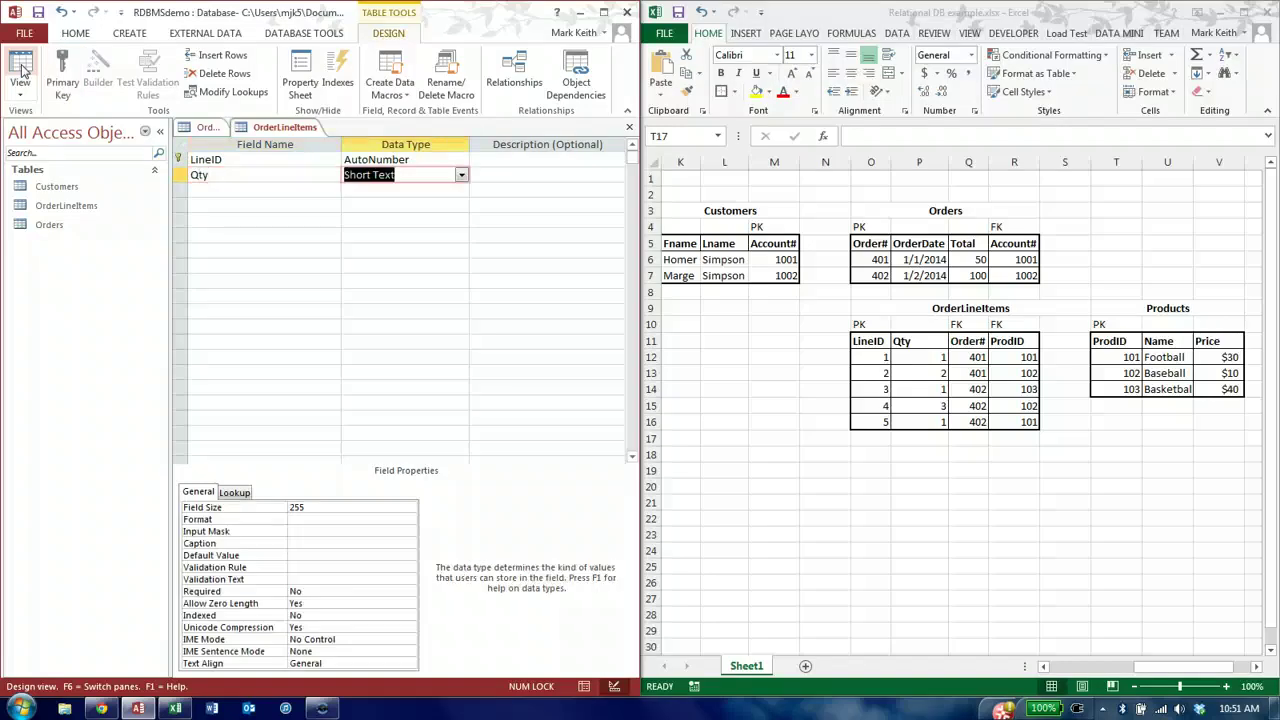
pyautogui.write('n')
pyautogui.press('Return')
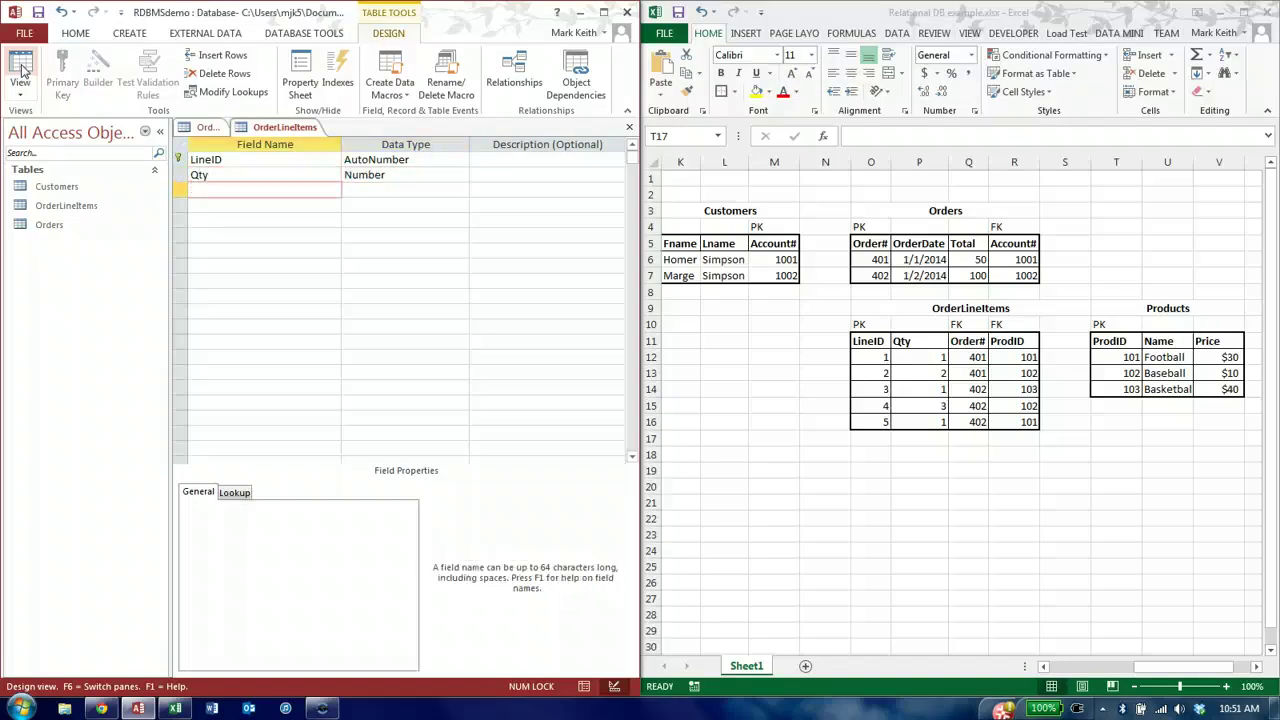
# Name the third field OrderNum and check how the key field is named in the Orders table.
pyautogui.write('OrderNum')
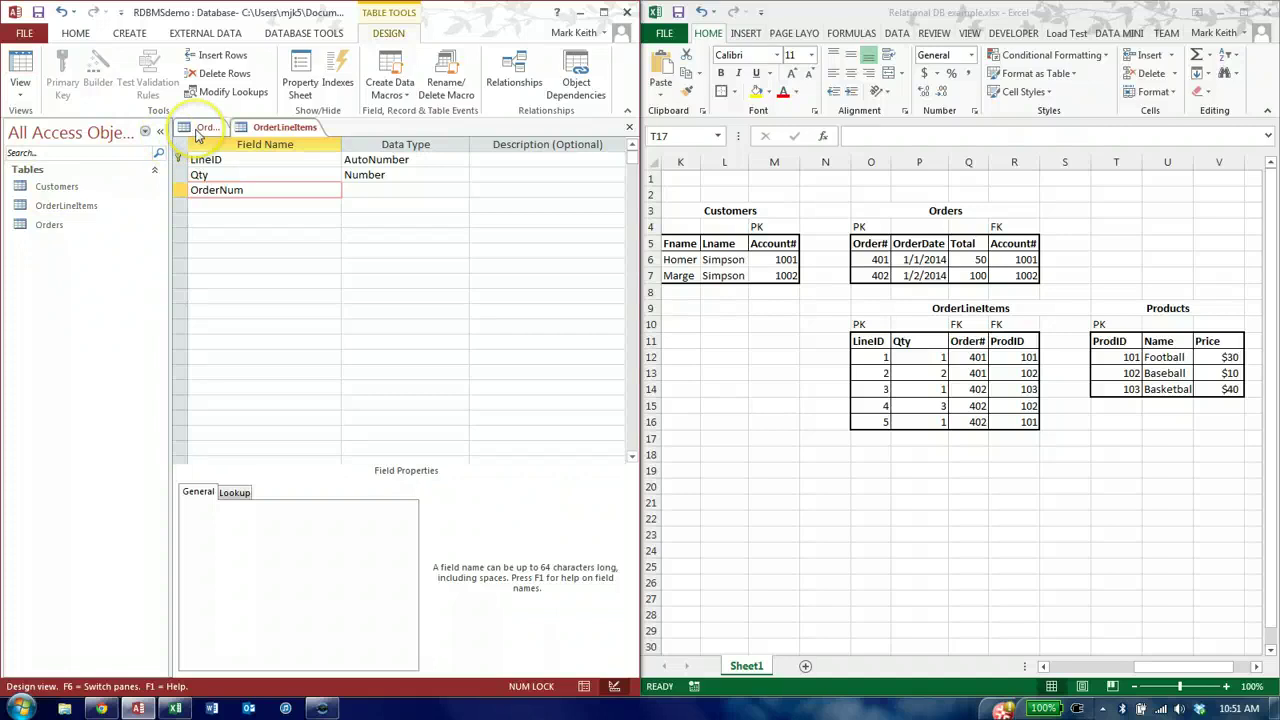
pyautogui.click(200, 129)
pyautogui.click(266, 129)
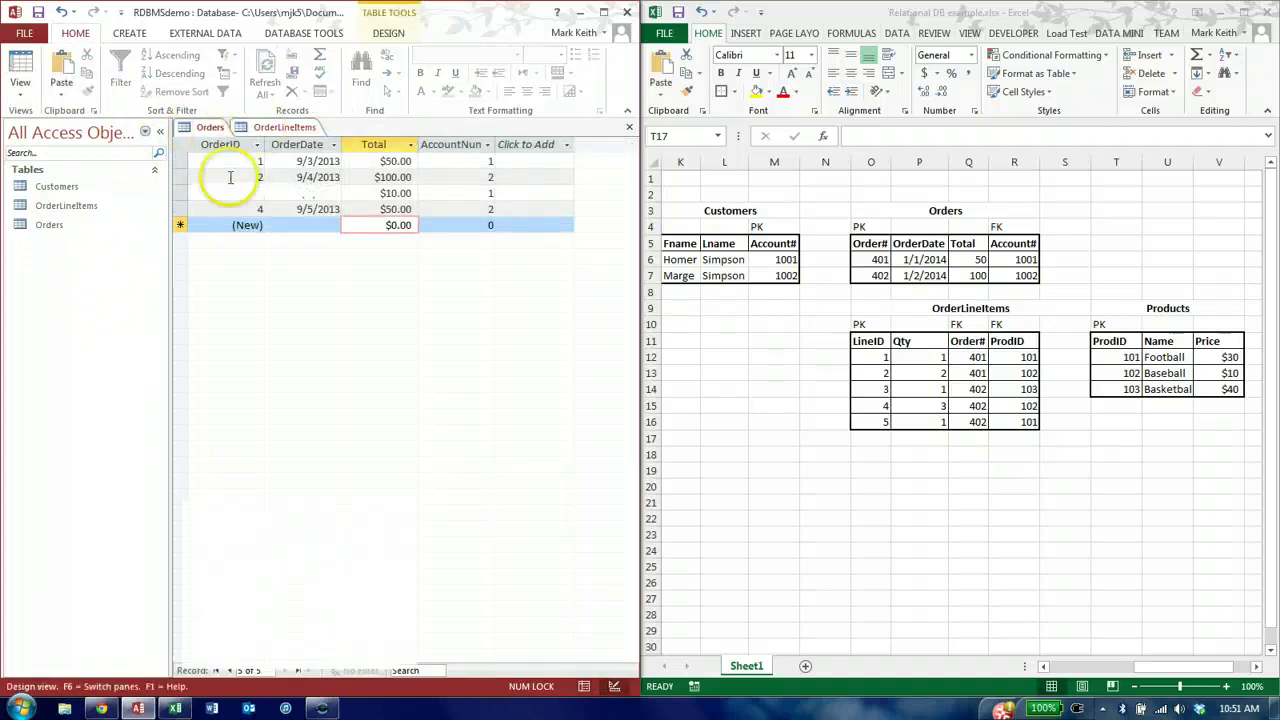
# Rename the third OrderLineItems field OrderID and set its data type to Number.
pyautogui.click(250, 189)
pyautogui.press('BackSpace')
pyautogui.press('BackSpace')
pyautogui.press('BackSpace')
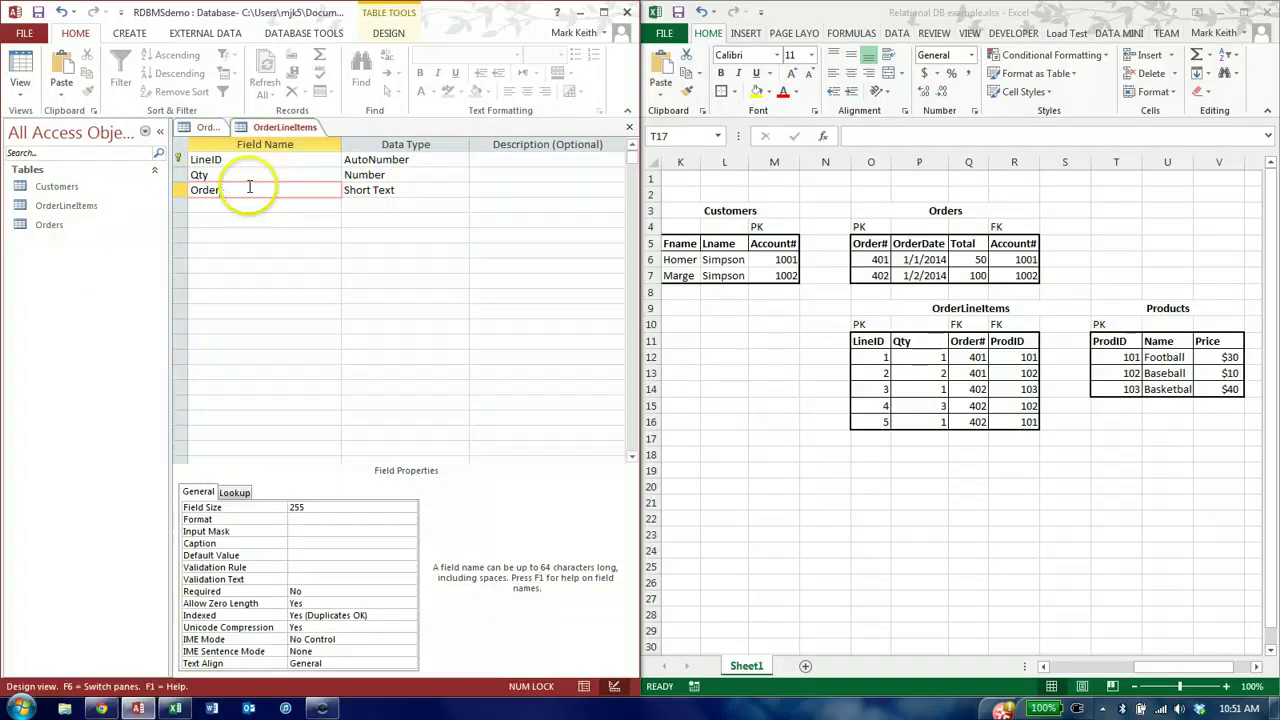
pyautogui.write('Id')
pyautogui.press('Tab')
pyautogui.hotkey('shift', 'Tab')
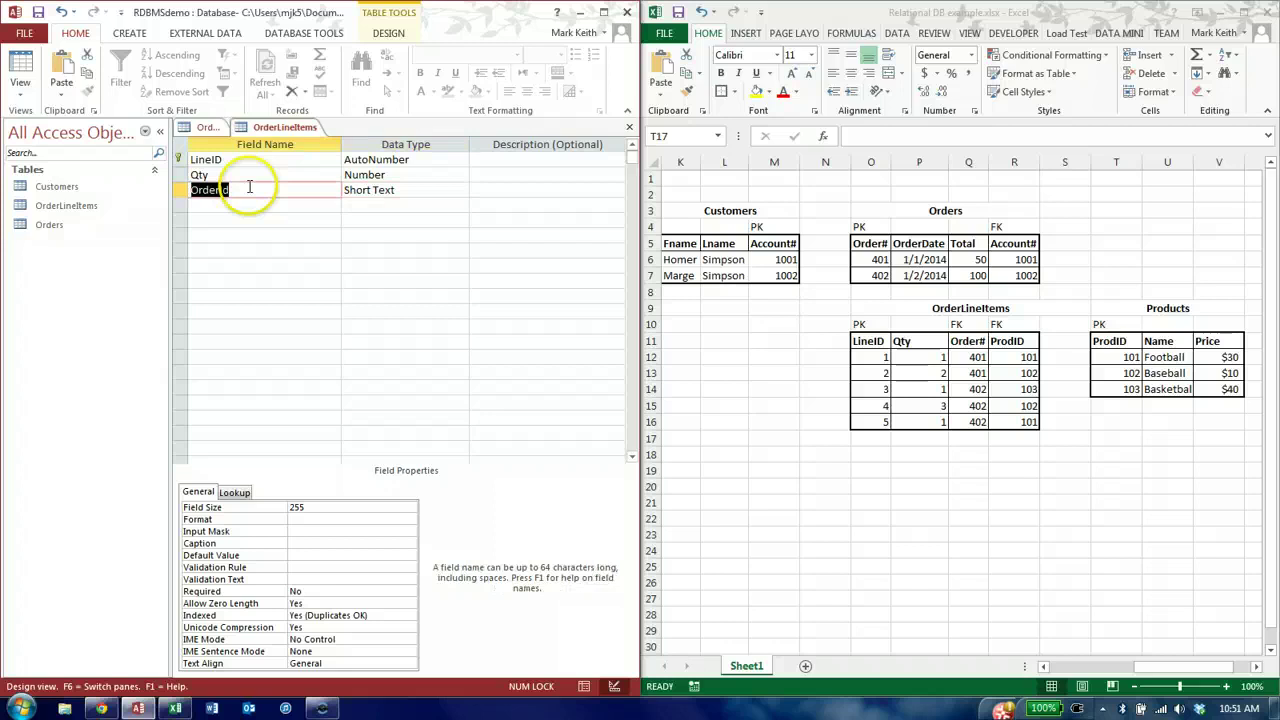
pyautogui.press('Tab')
pyautogui.hotkey('shift', 'Tab')
pyautogui.click(249, 188)
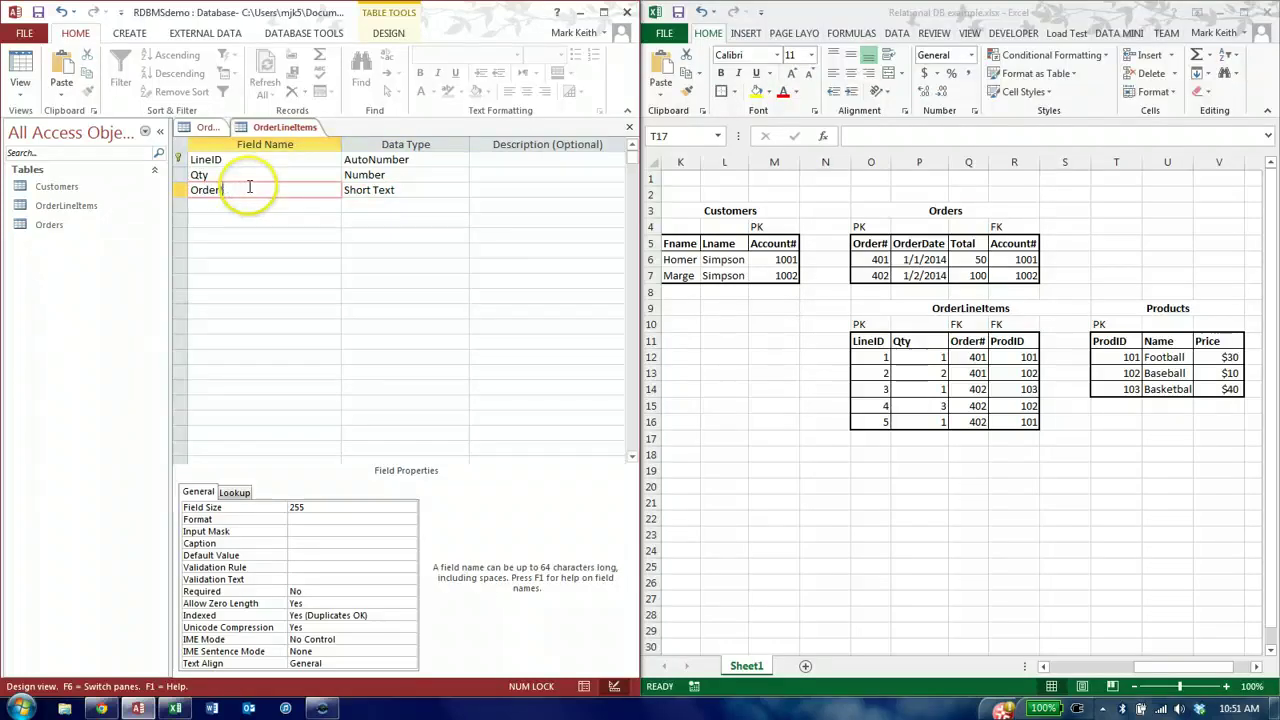
pyautogui.press('BackSpace')
pyautogui.write('D')
pyautogui.press('Tab')
pyautogui.write('nu')
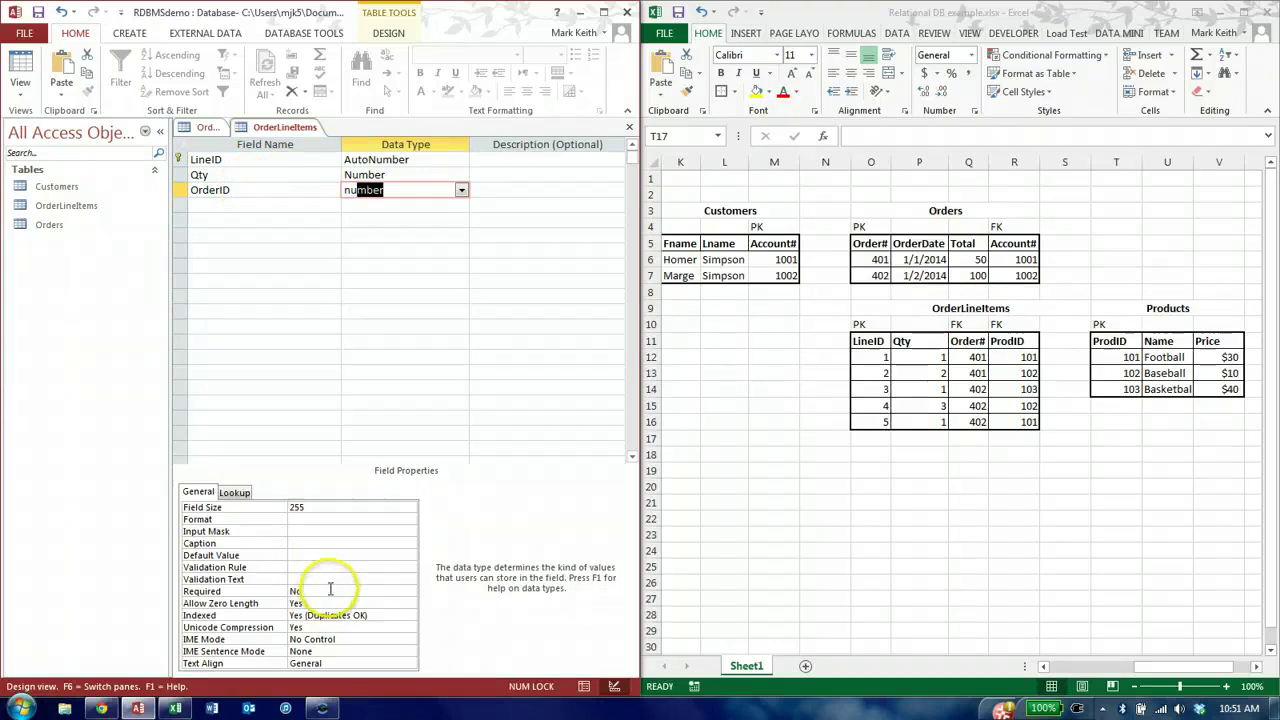
# Make the OrderID field required and set its field size to Integer.
pyautogui.click(395, 585)
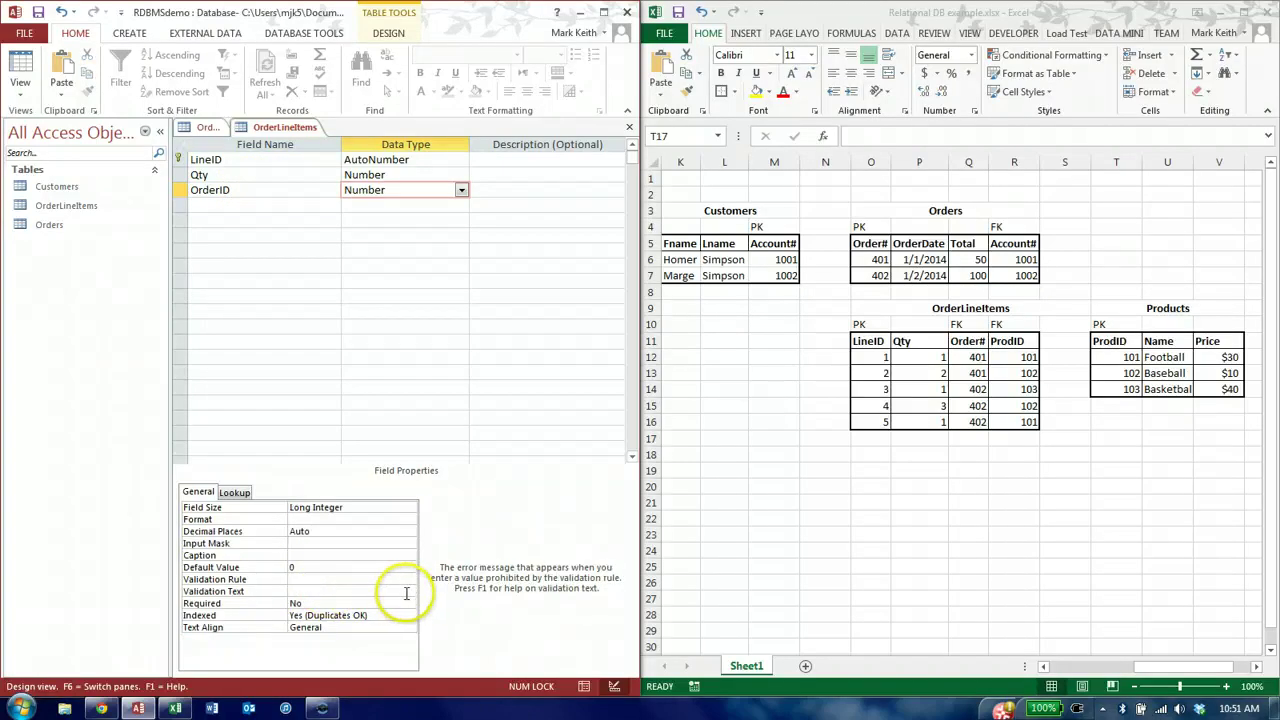
pyautogui.click(406, 603)
pyautogui.click(410, 605)
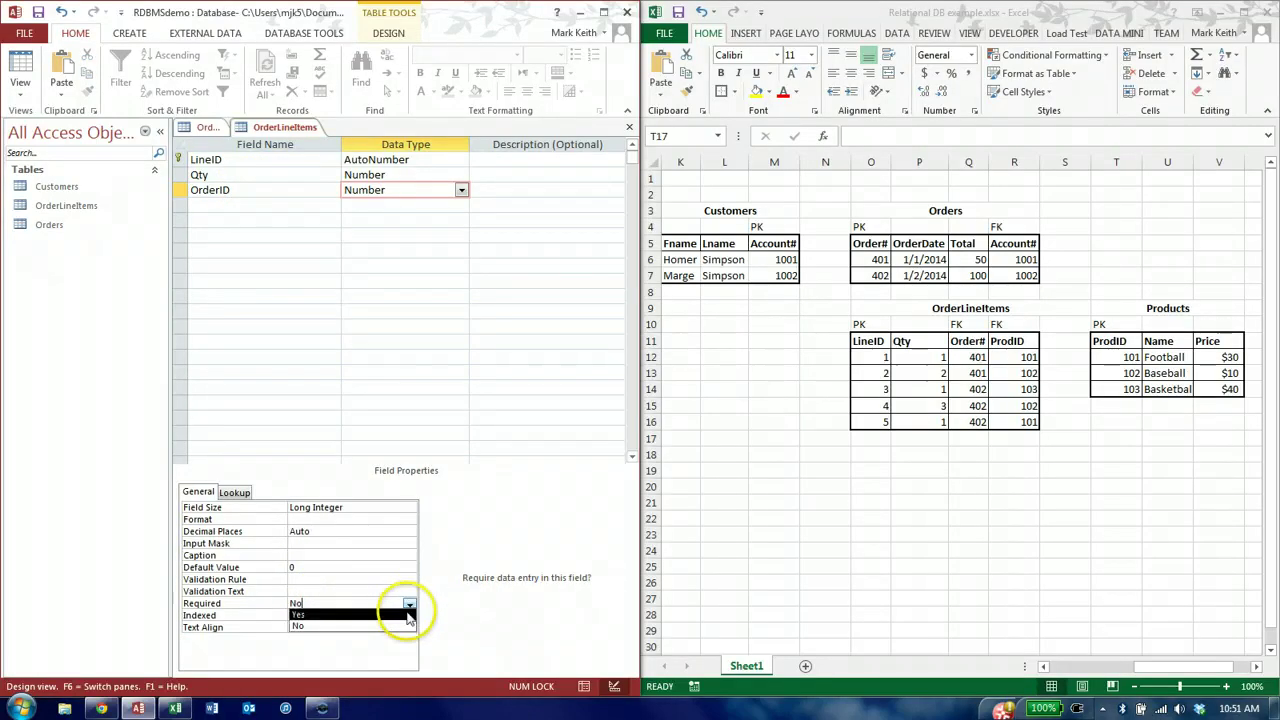
pyautogui.click(409, 615)
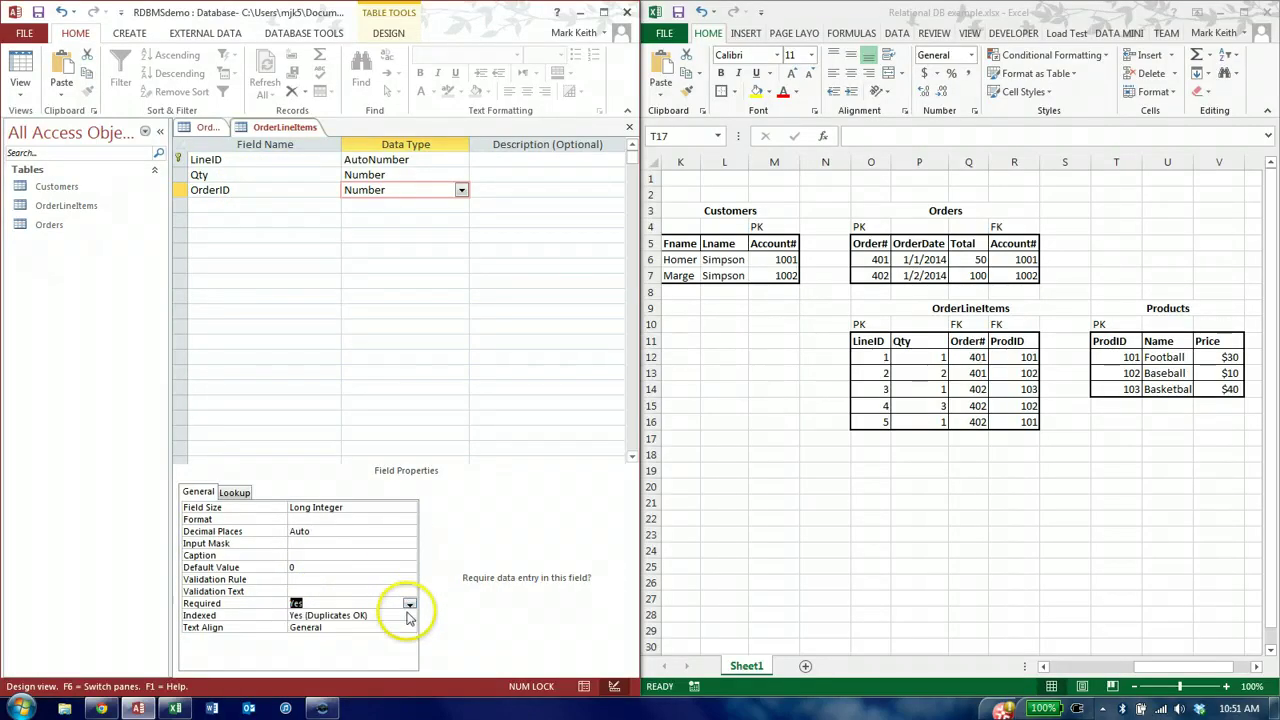
pyautogui.click(404, 508)
pyautogui.click(409, 508)
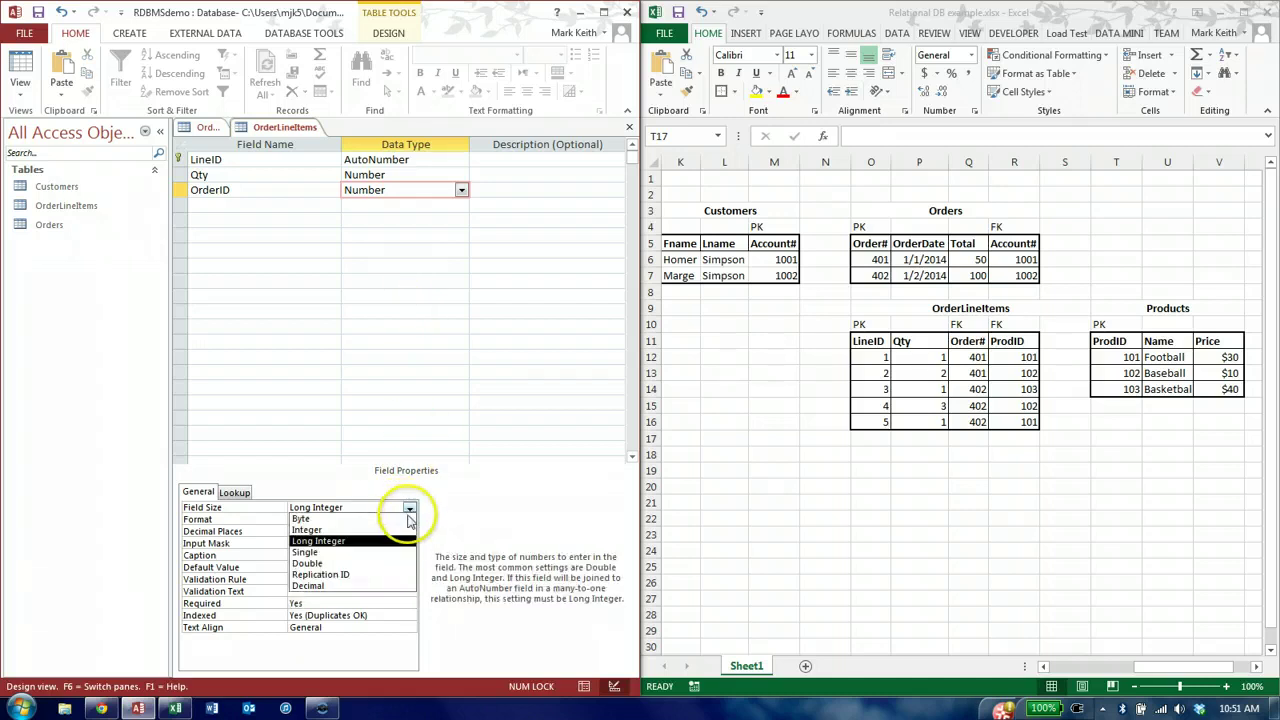
pyautogui.click(380, 530)
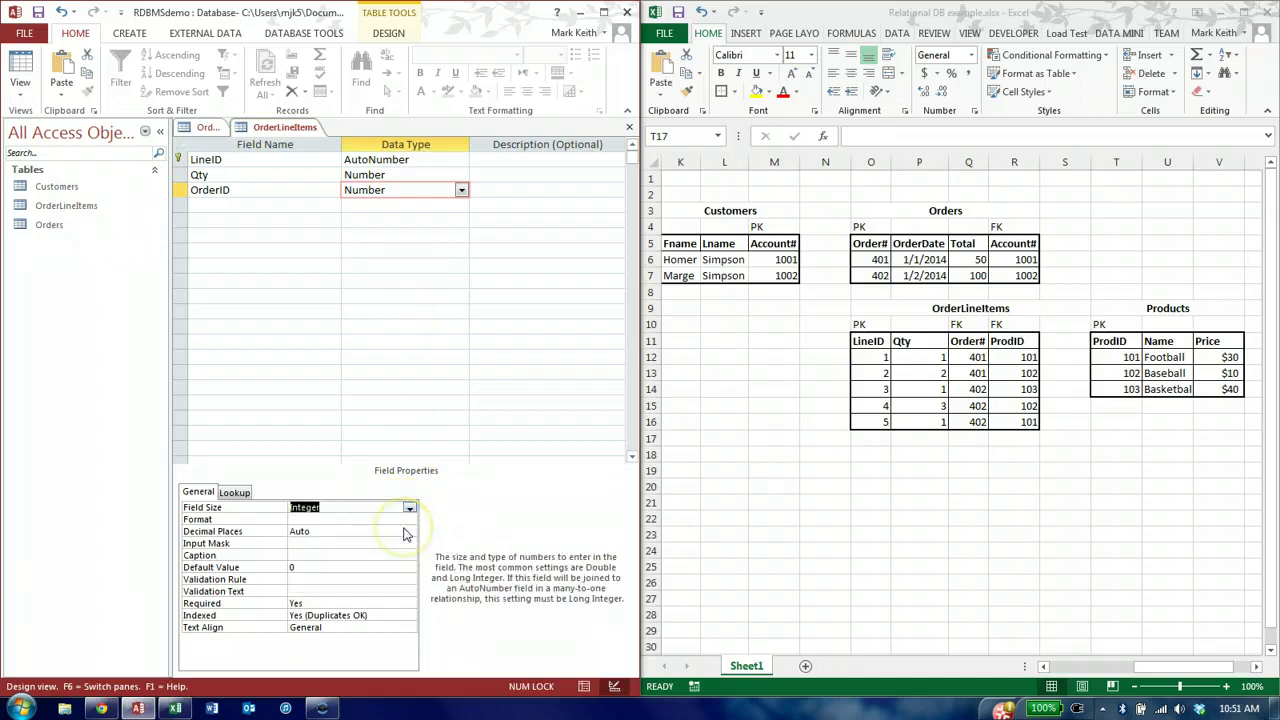
# Add a fourth field named ProdID with the Number data type below OrderID.
pyautogui.click(405, 192)
pyautogui.press('Tab')
pyautogui.press('Tab')
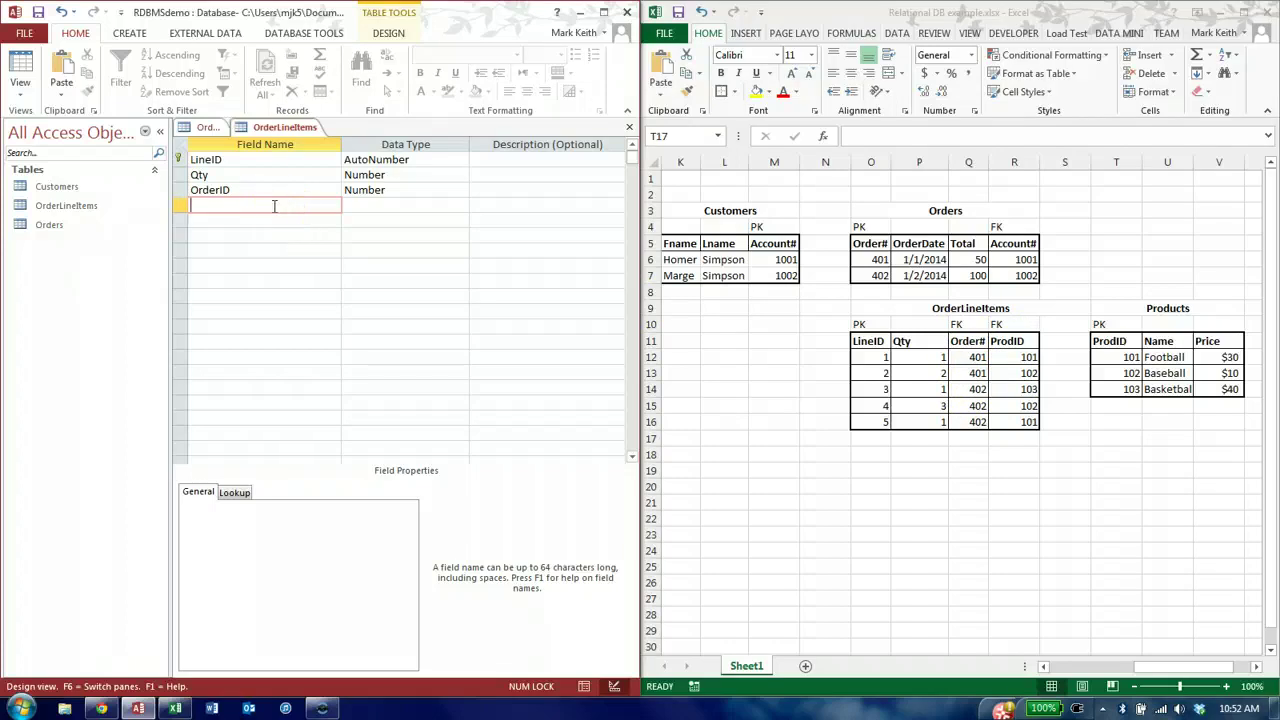
pyautogui.write('Produ')
pyautogui.press('BackSpace')
pyautogui.write('ID')
pyautogui.press('Tab')
pyautogui.write('n')
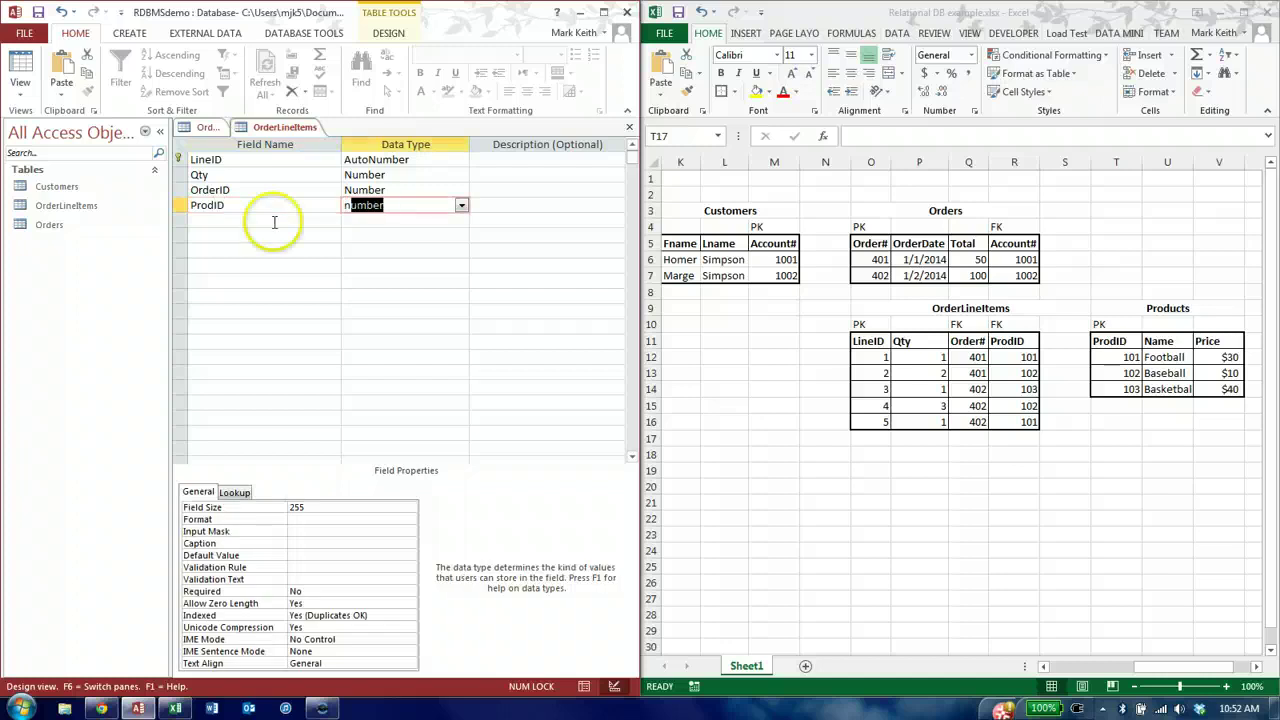
pyautogui.press('Tab')
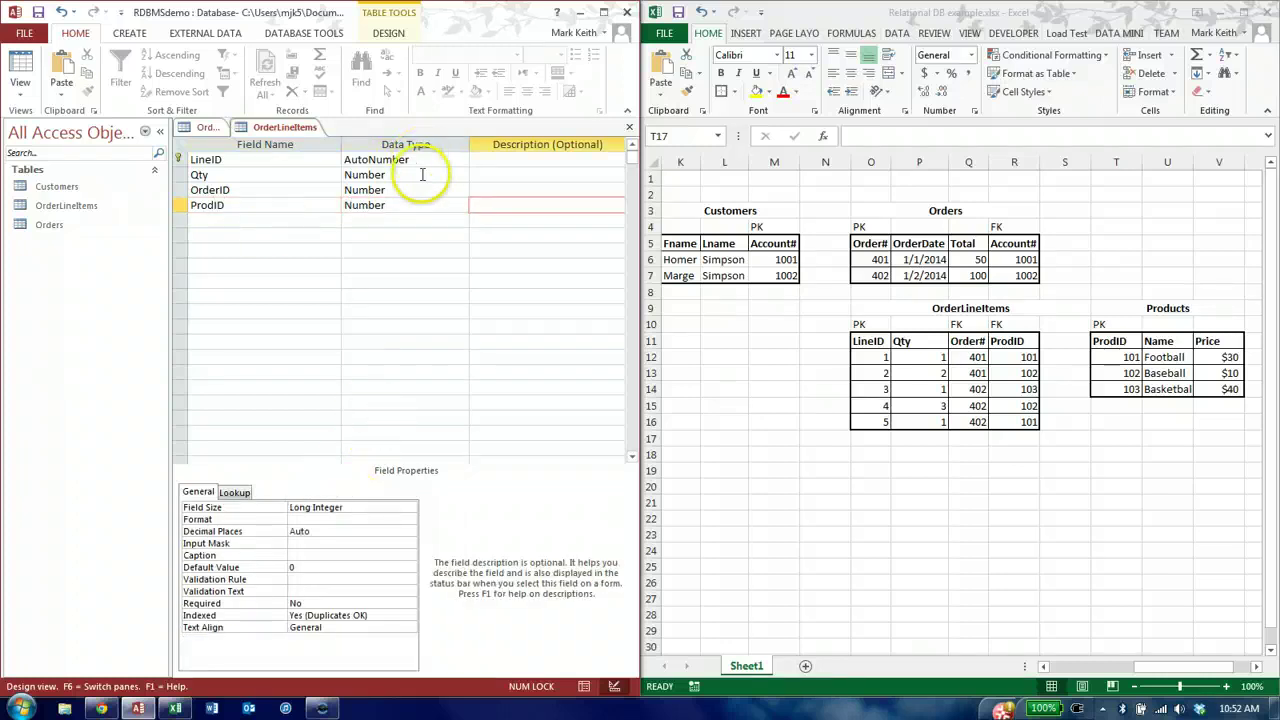
# Set the ProdID field size to Integer and make the field required.
pyautogui.click(420, 205)
pyautogui.click(403, 507)
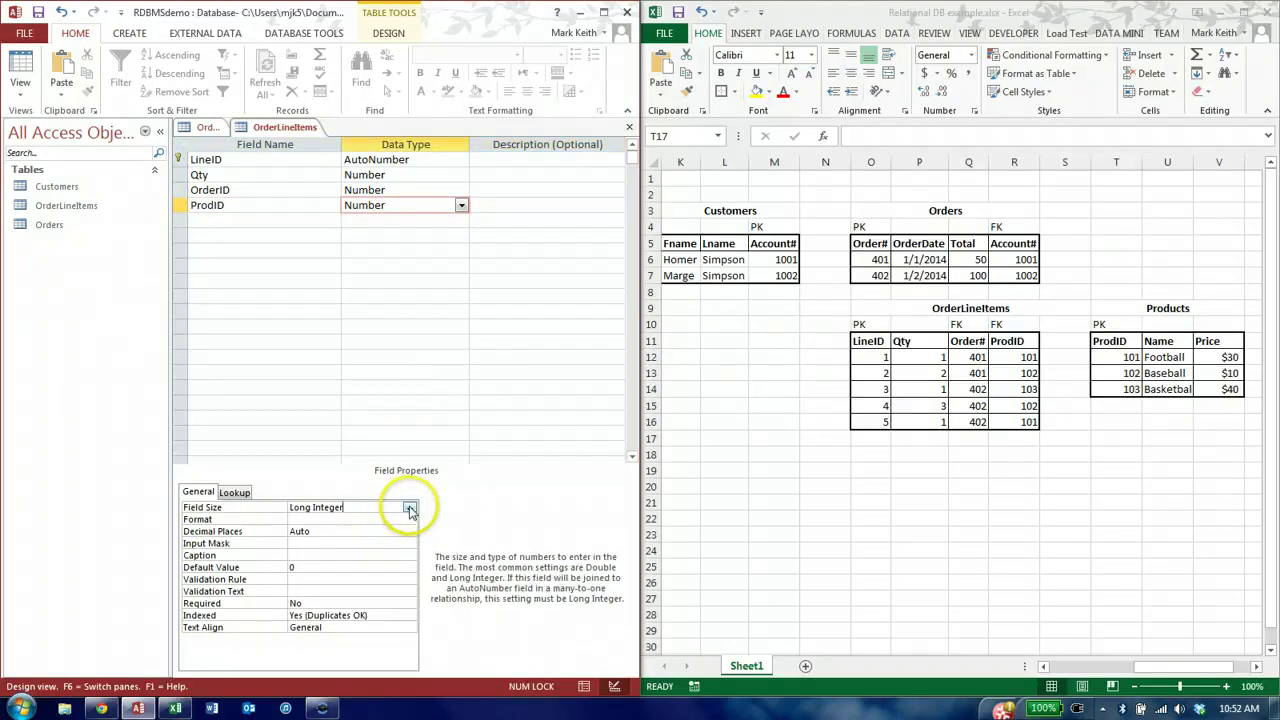
pyautogui.click(409, 507)
pyautogui.click(390, 530)
pyautogui.click(386, 603)
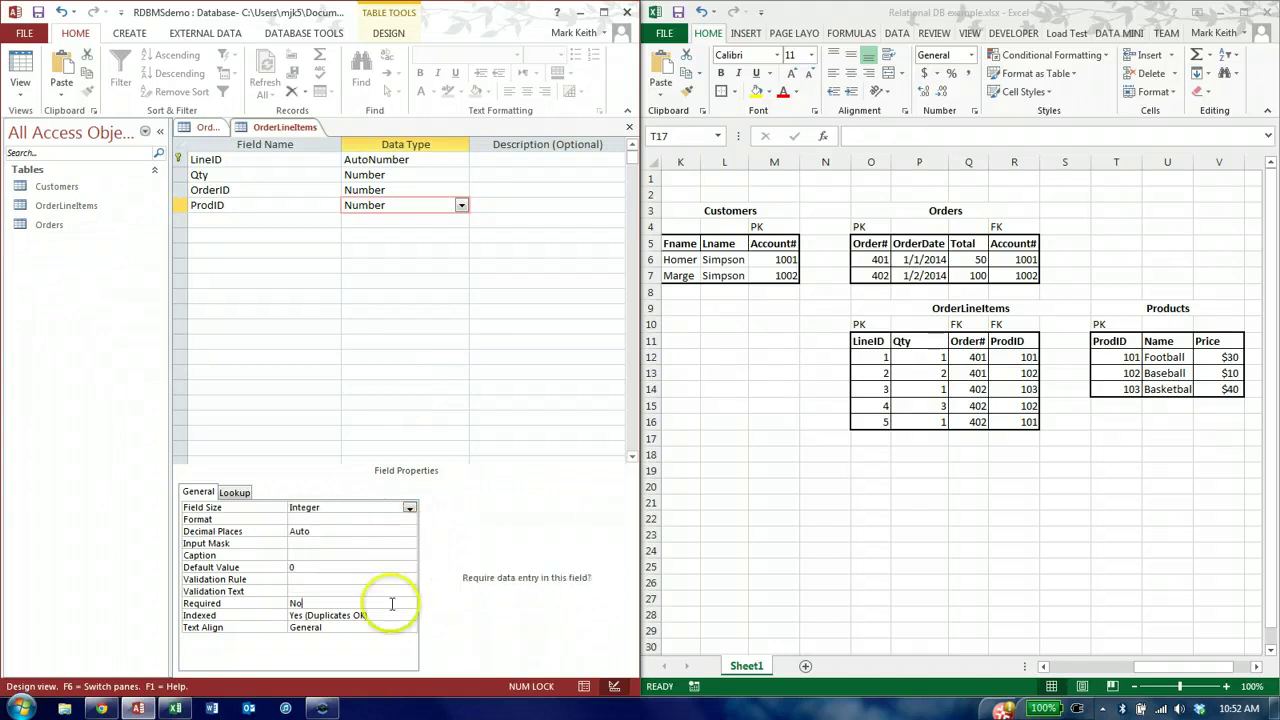
pyautogui.click(409, 604)
pyautogui.click(405, 617)
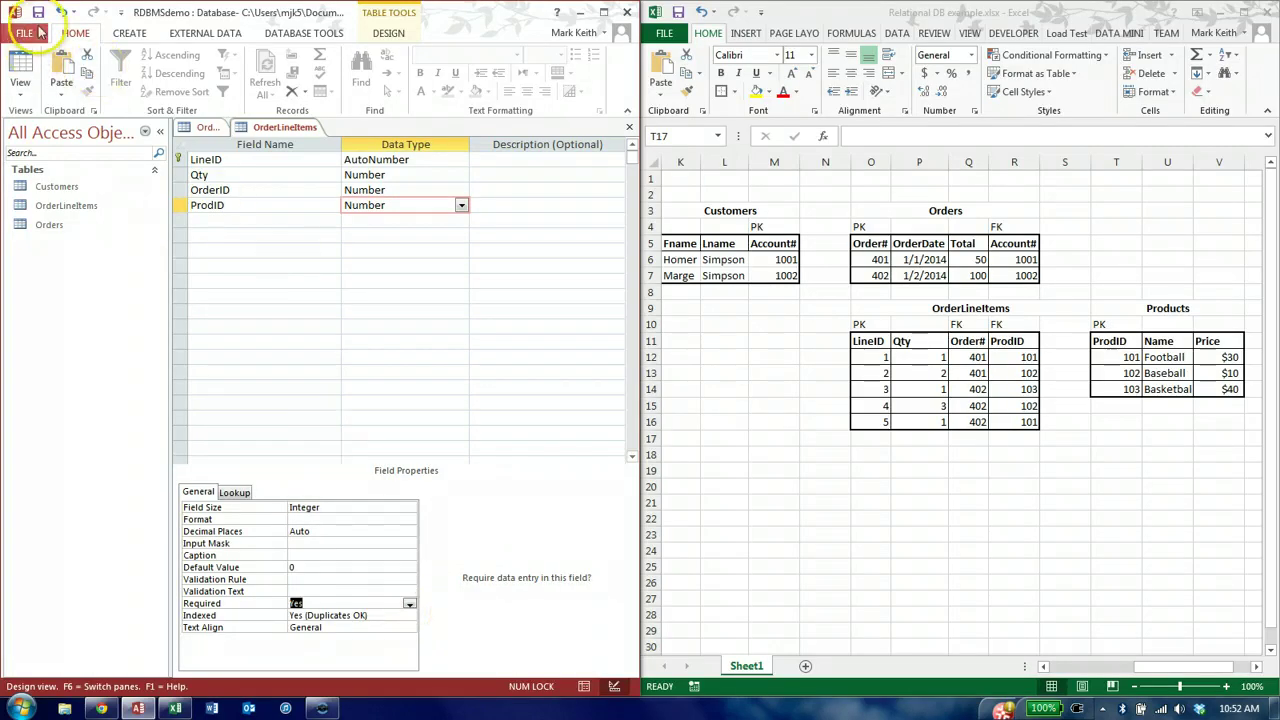
# Save the OrderLineItems design and switch the table to Datasheet view.
pyautogui.click(24, 82)
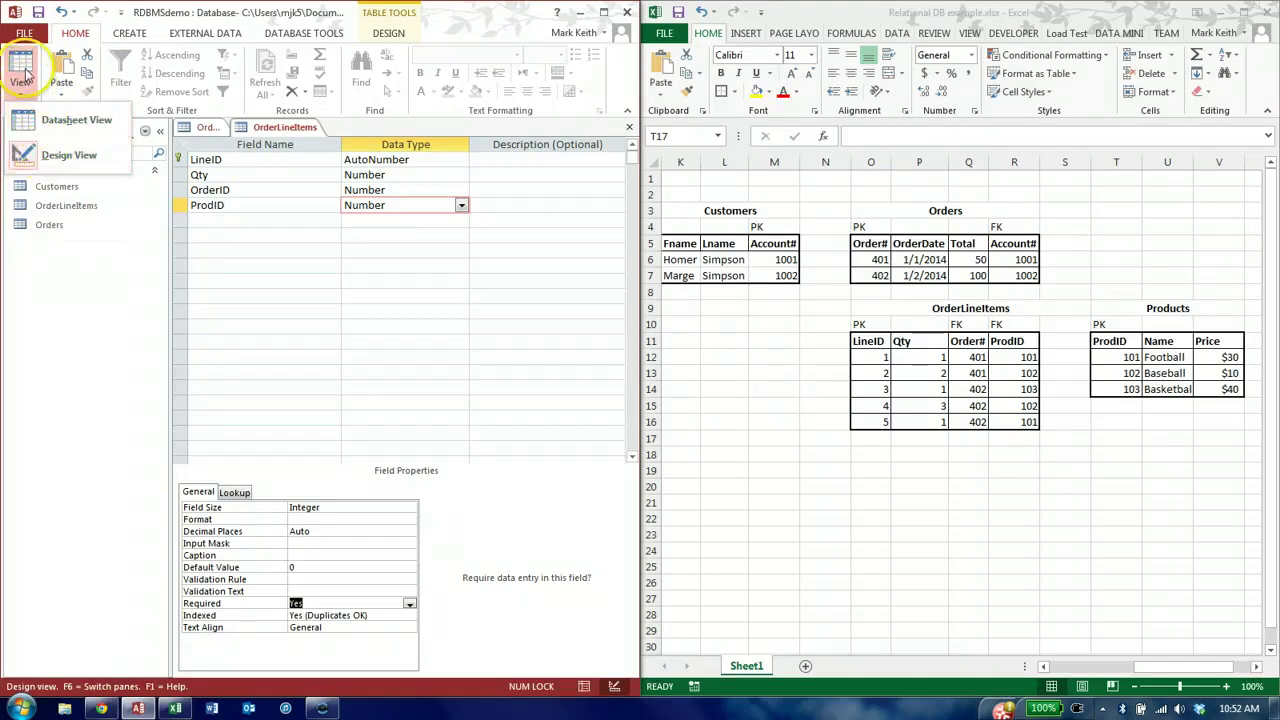
pyautogui.click(27, 97)
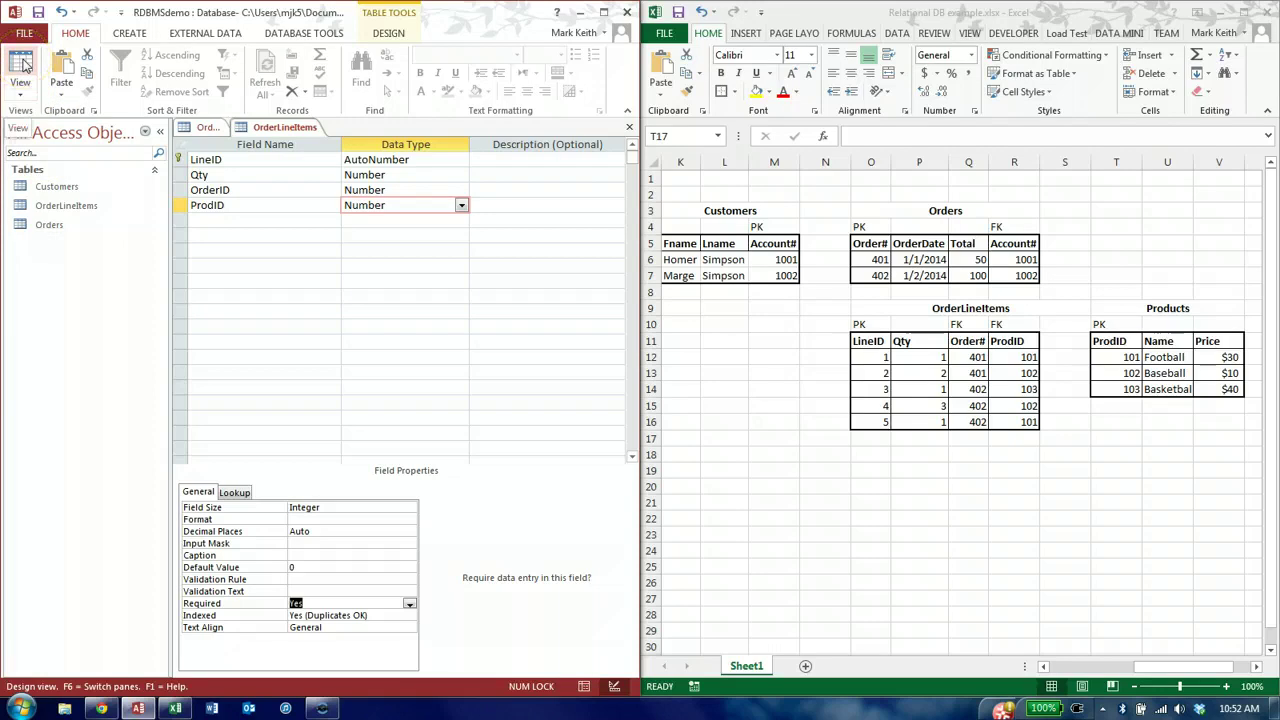
pyautogui.click(22, 62)
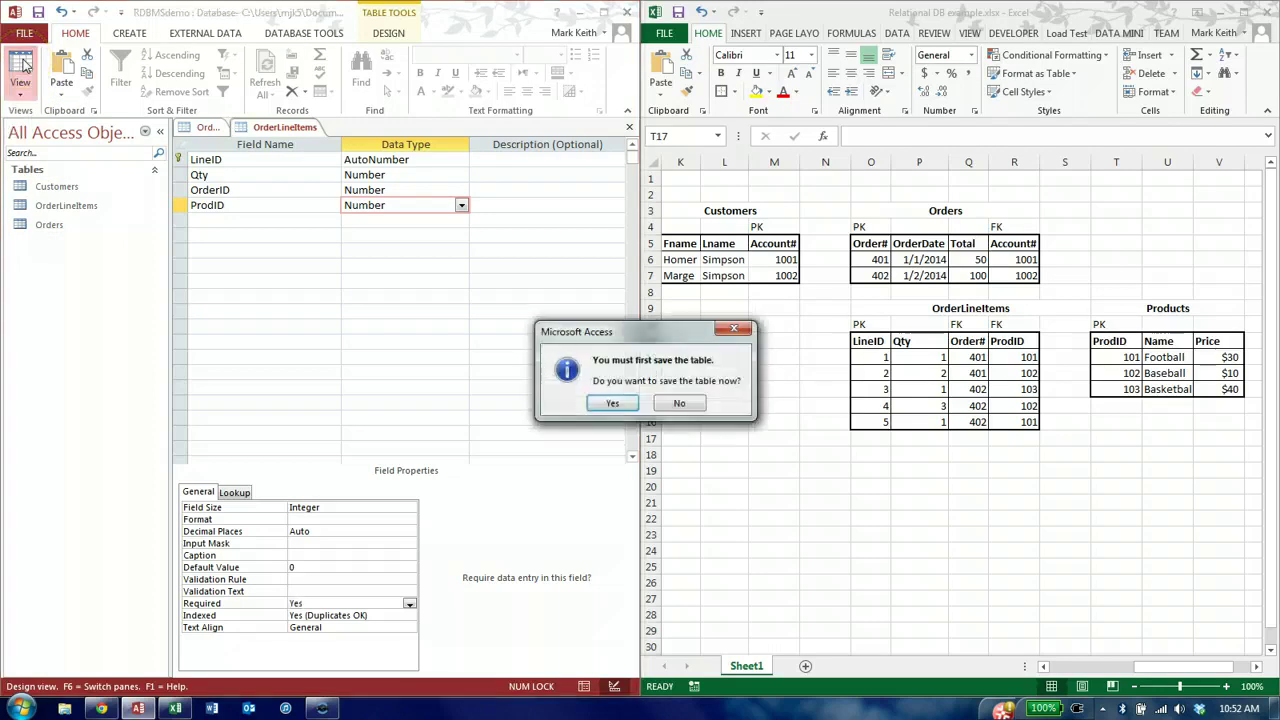
pyautogui.click(610, 404)
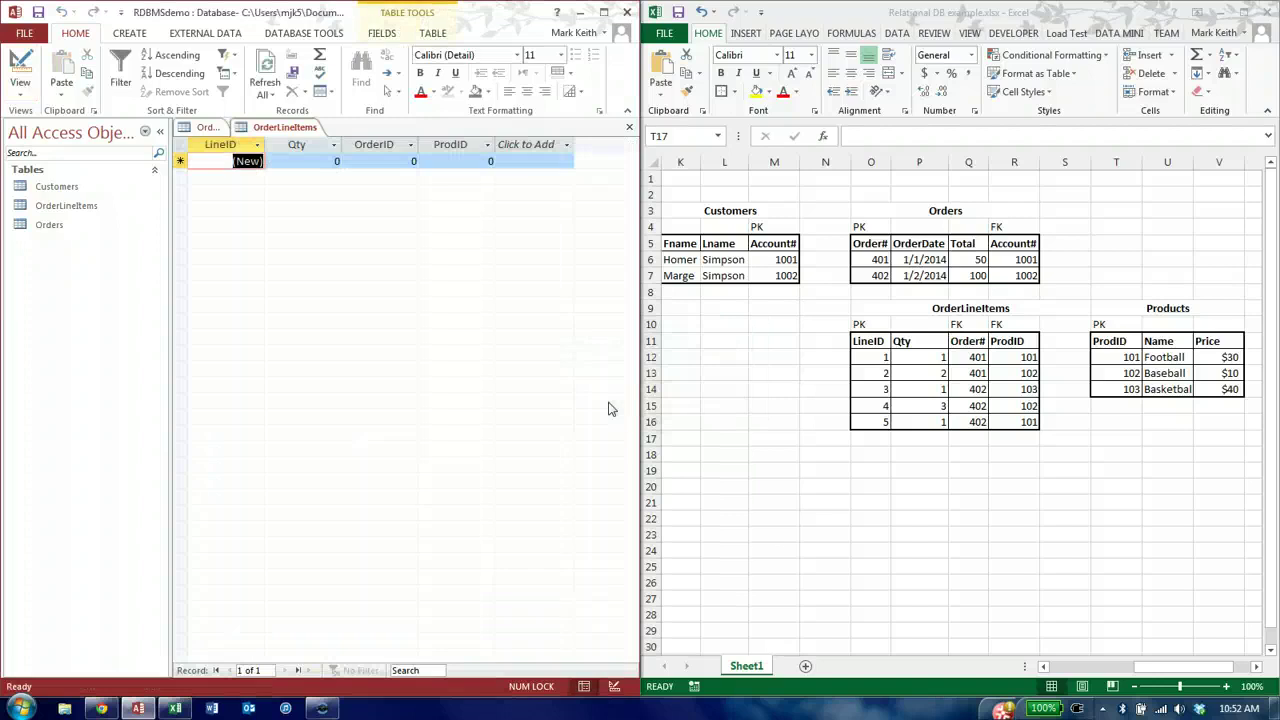
# Add the first line item with Qty 1, OrderID 1 and ProdID 1.
pyautogui.click(418, 227)
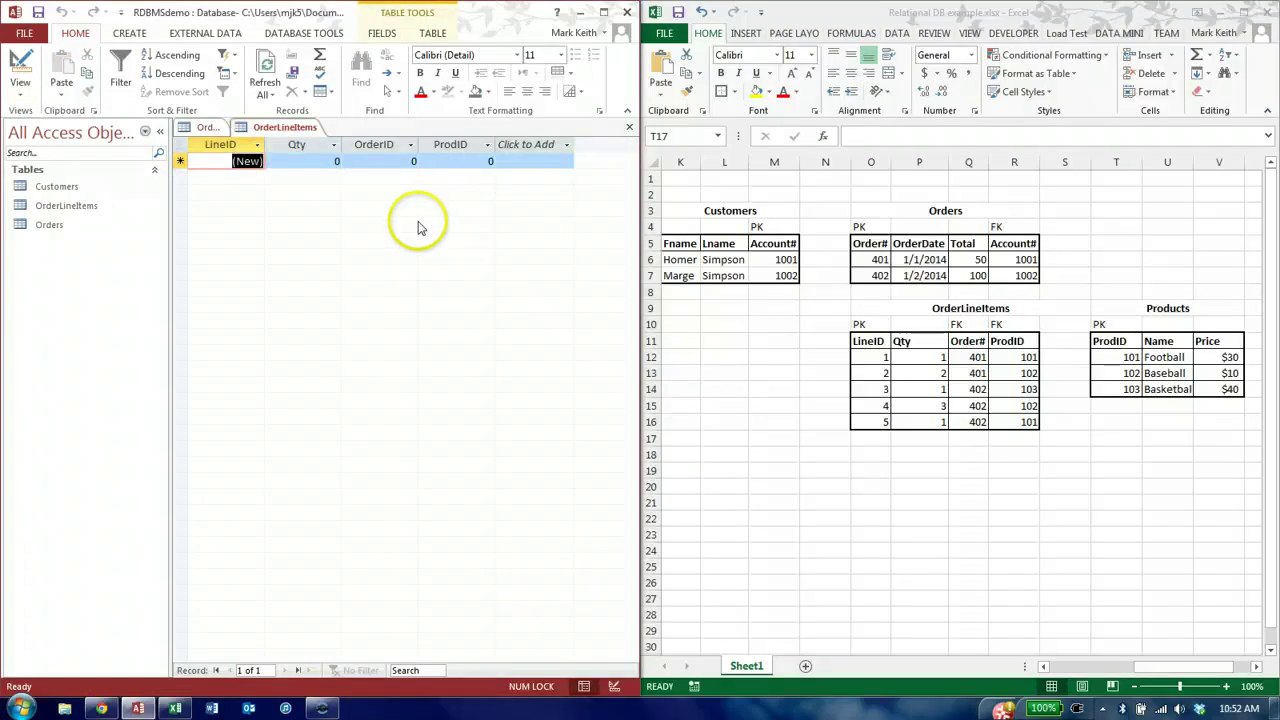
pyautogui.press('Tab')
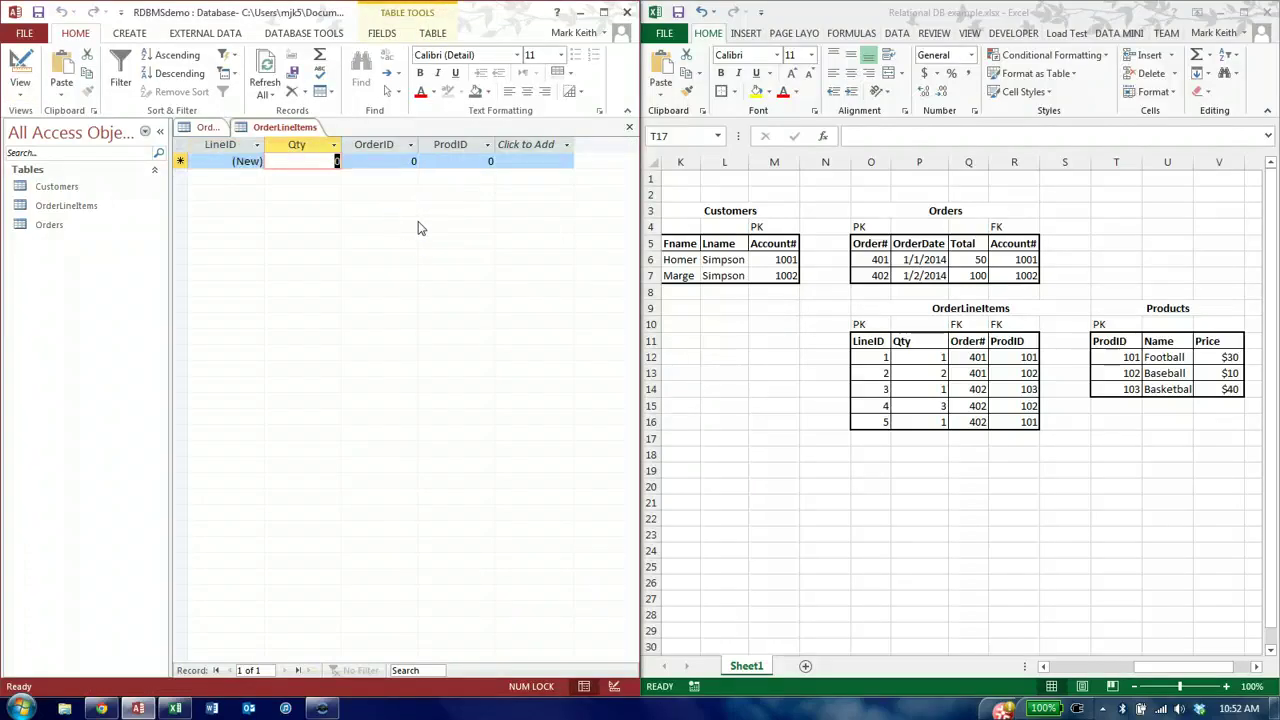
pyautogui.write('1')
pyautogui.press('Tab')
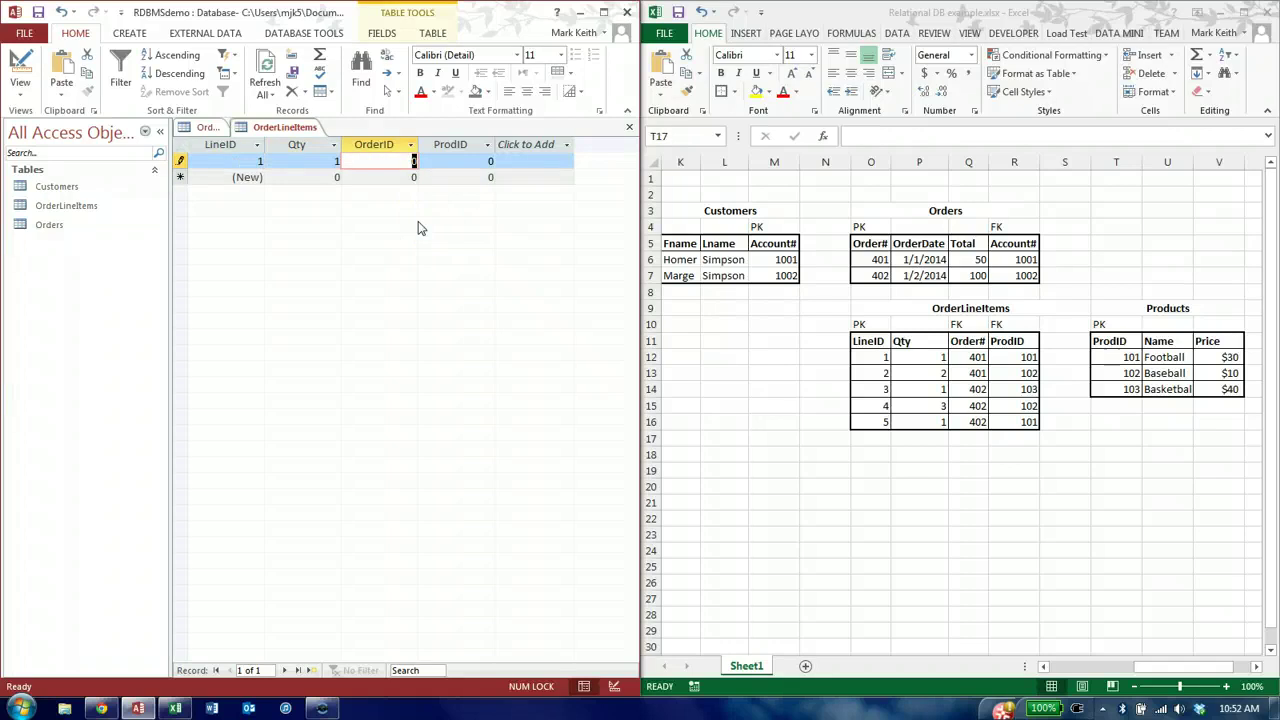
pyautogui.write('1')
pyautogui.press('Tab')
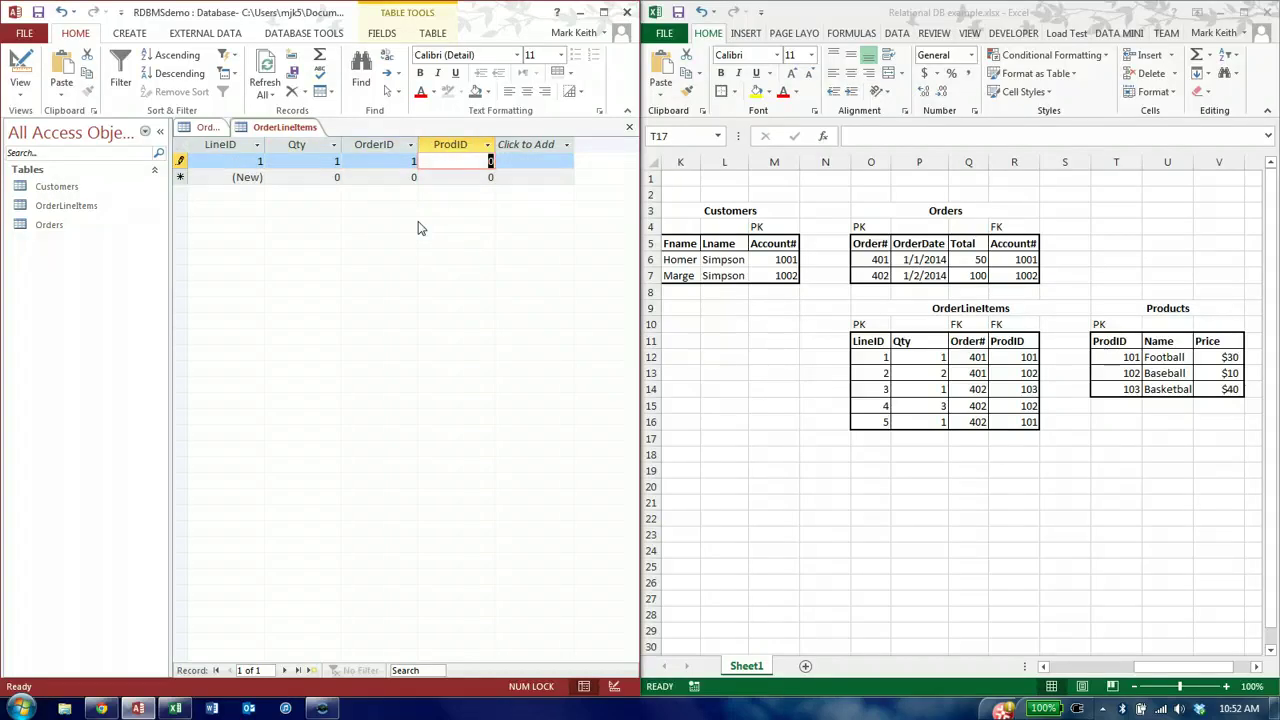
pyautogui.write('1')
pyautogui.press('Tab')
# Add a second line item with Qty 2, OrderID 1 and ProdID 2.
pyautogui.press('Tab')
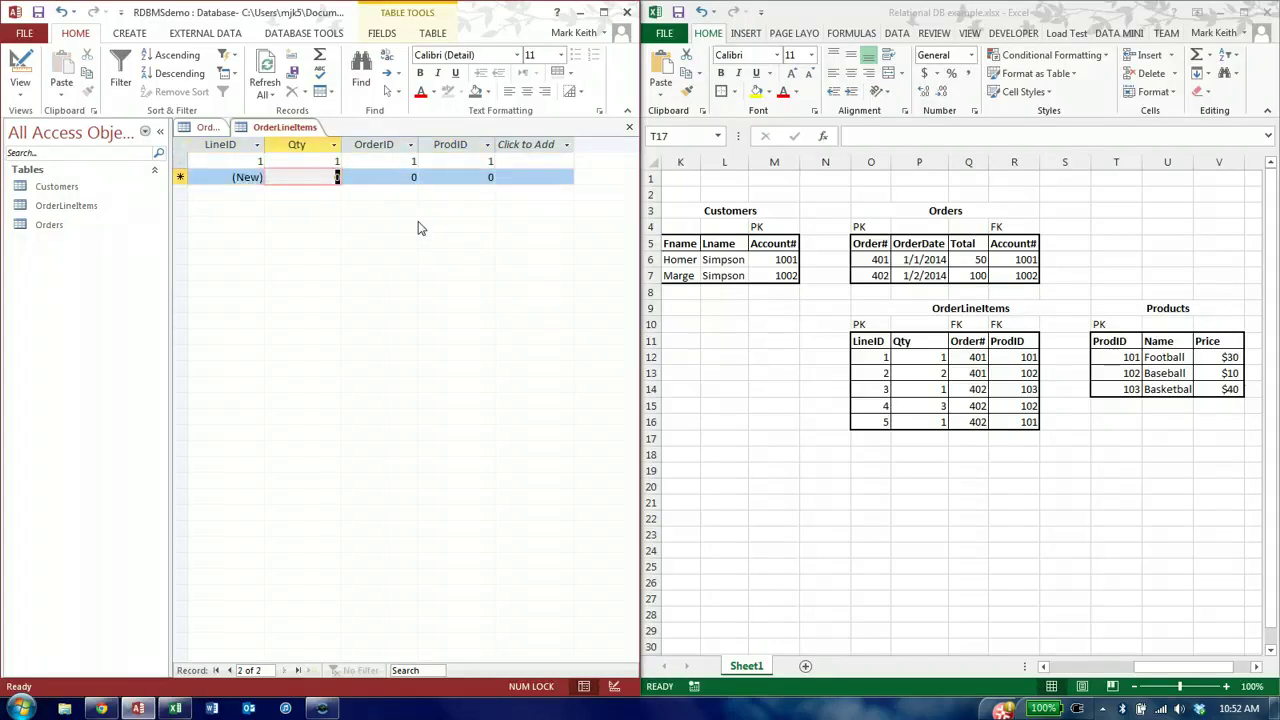
pyautogui.write('2')
pyautogui.press('Tab')
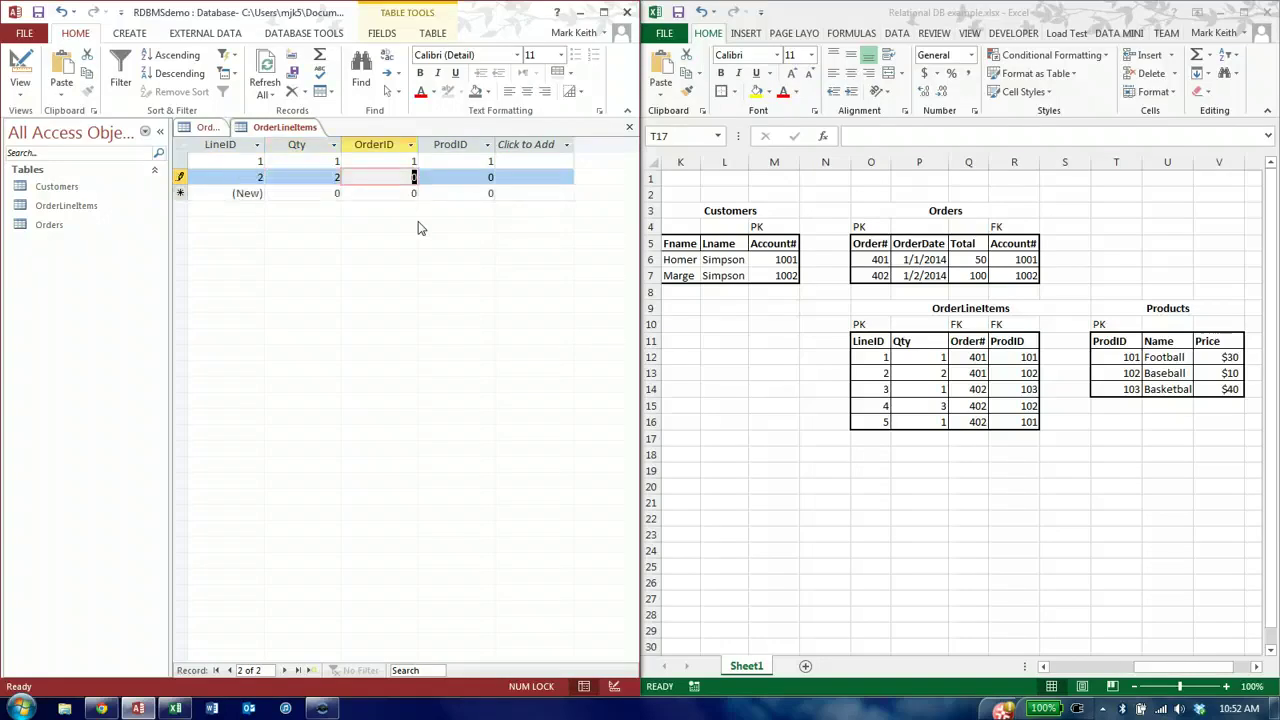
pyautogui.write('1')
pyautogui.press('Tab')
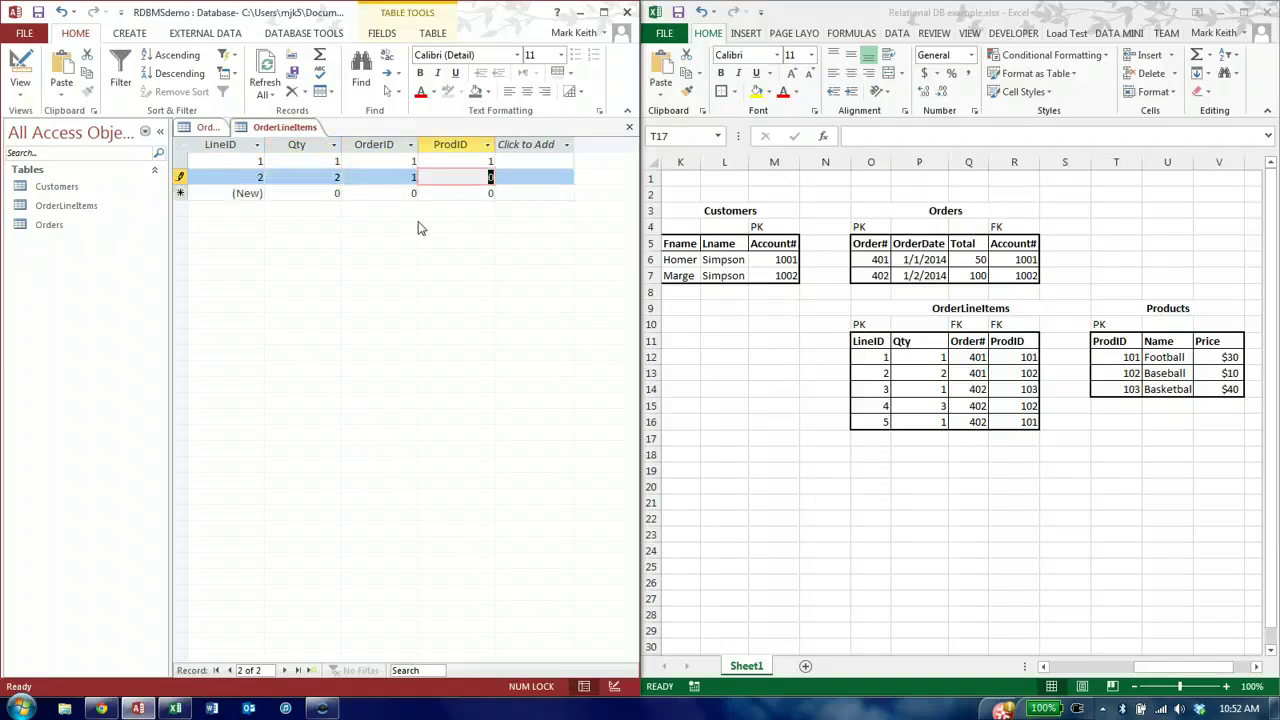
pyautogui.write('2')
pyautogui.press('Tab')
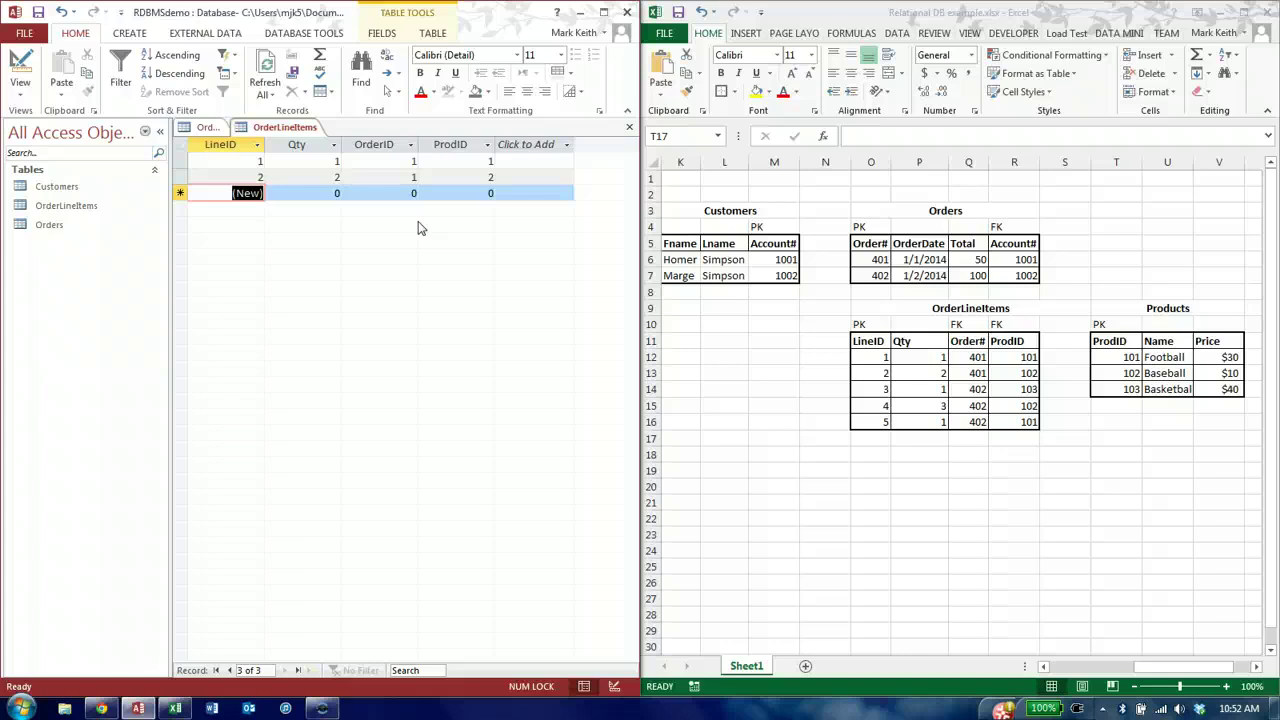
# Add a third line item with Qty 1, OrderID 2 and ProdID 3.
pyautogui.press('Tab')
pyautogui.write('1')
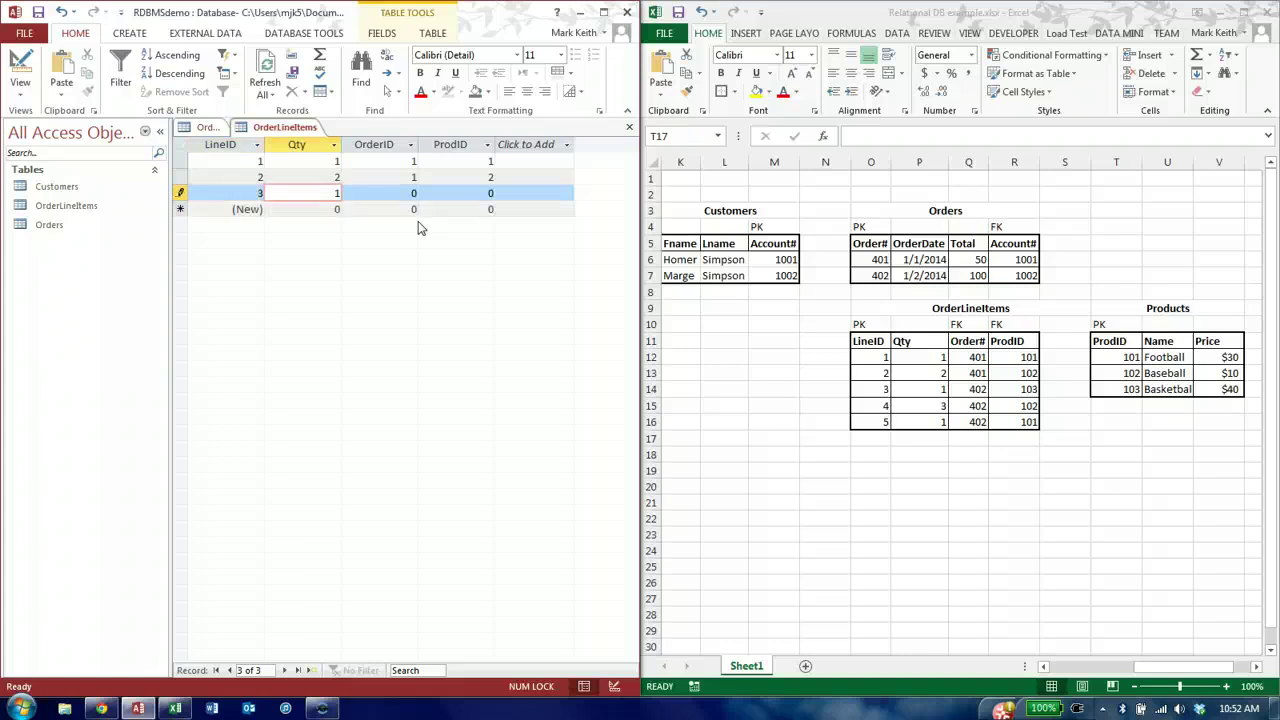
pyautogui.press('Tab')
pyautogui.write('2')
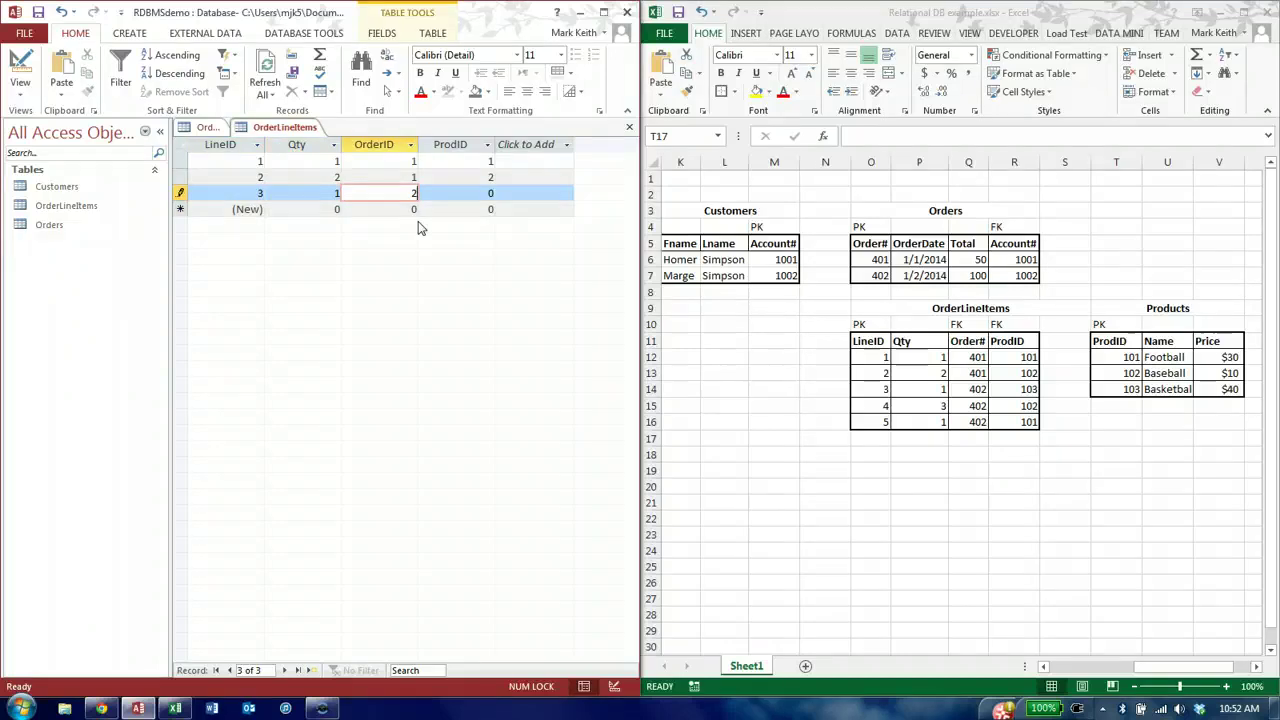
pyautogui.press('Tab')
pyautogui.write('3')
pyautogui.press('Tab')
# Add a fourth line item with Qty 3, OrderID 2 and ProdID 2.
pyautogui.press('Tab')
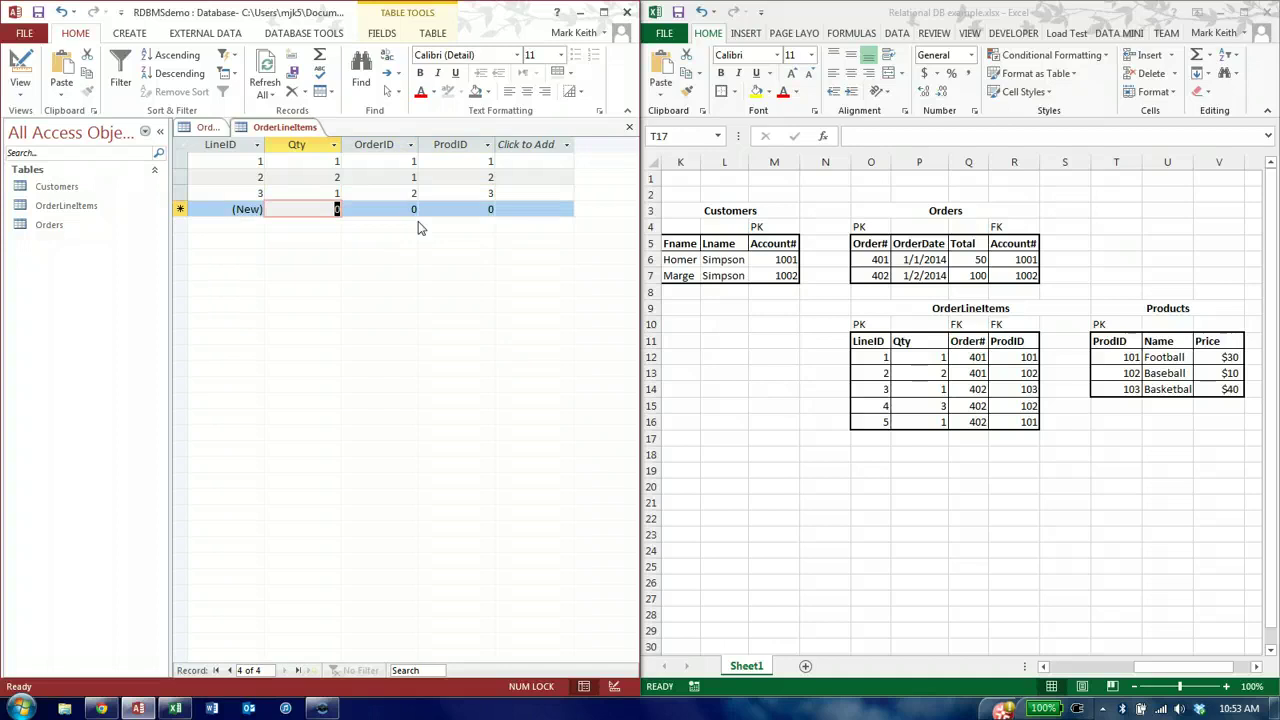
pyautogui.write('3')
pyautogui.press('Tab')
pyautogui.write('2')
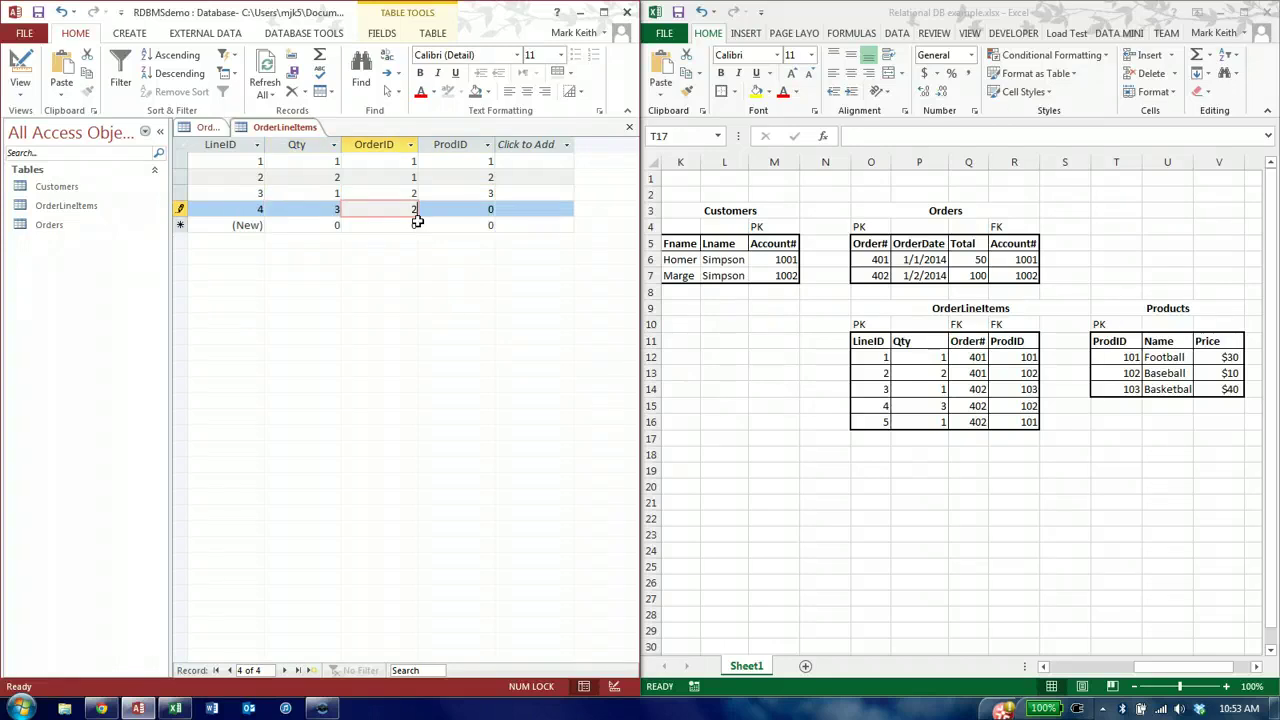
pyautogui.press('Tab')
pyautogui.write('2')
pyautogui.press('Tab')
# Add a fifth line item with Qty 1, OrderID 2 and ProdID 1.
pyautogui.press('Tab')
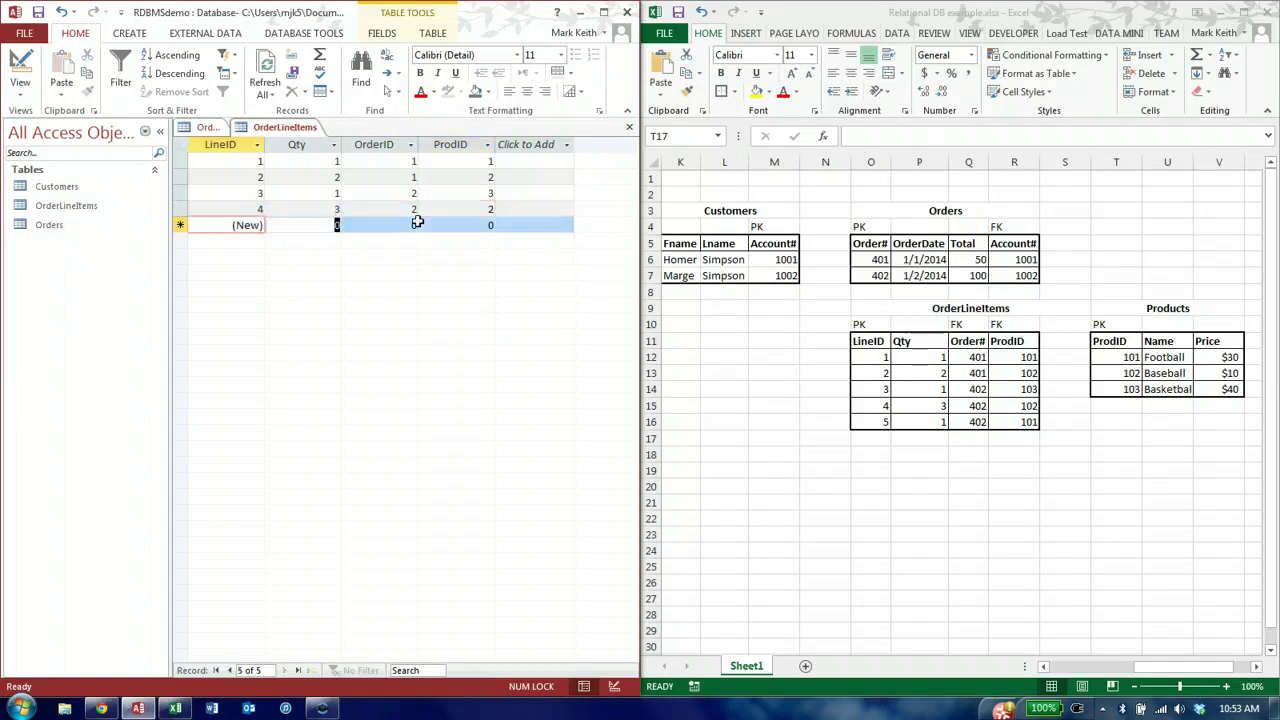
pyautogui.write('1')
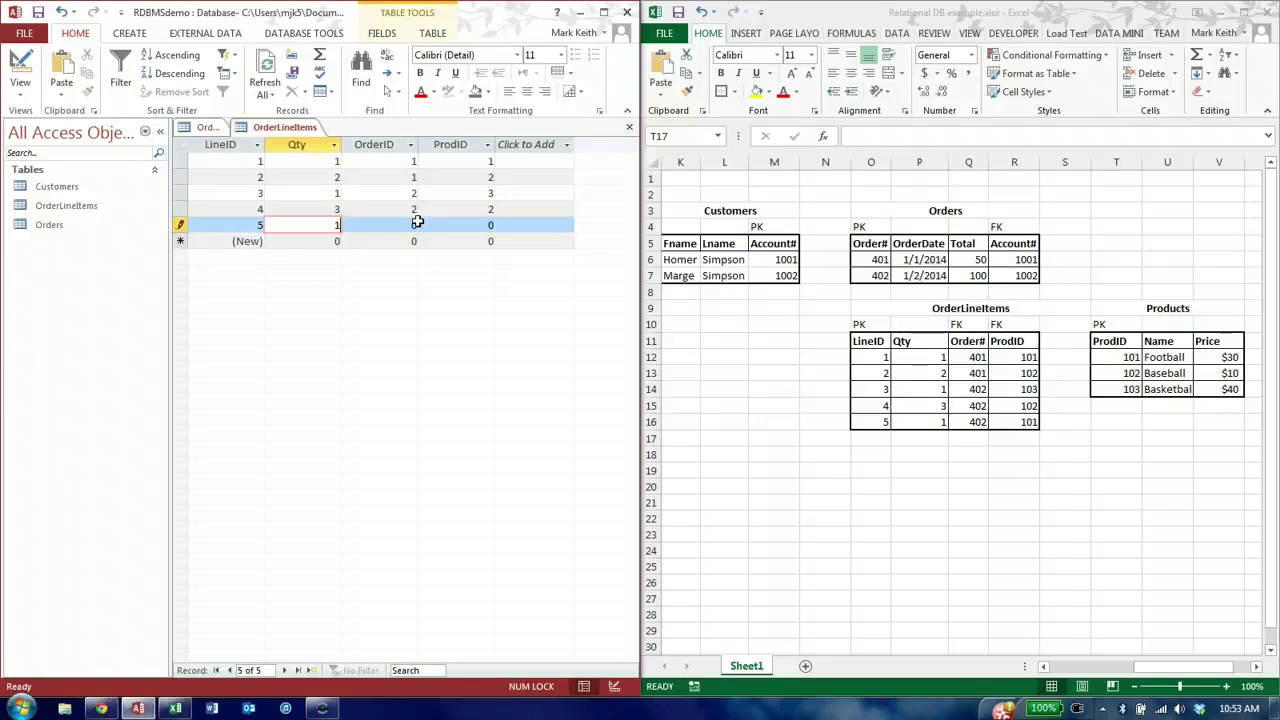
pyautogui.click(417, 224)
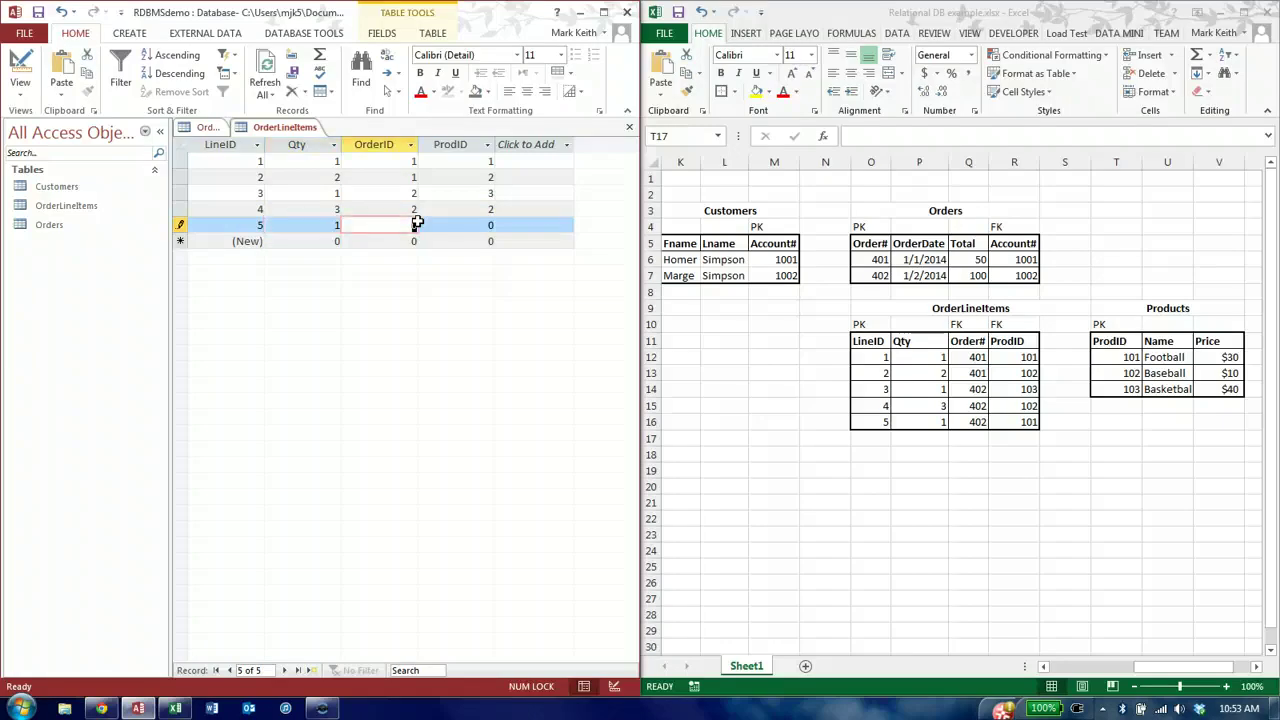
pyautogui.write('2')
pyautogui.press('Tab')
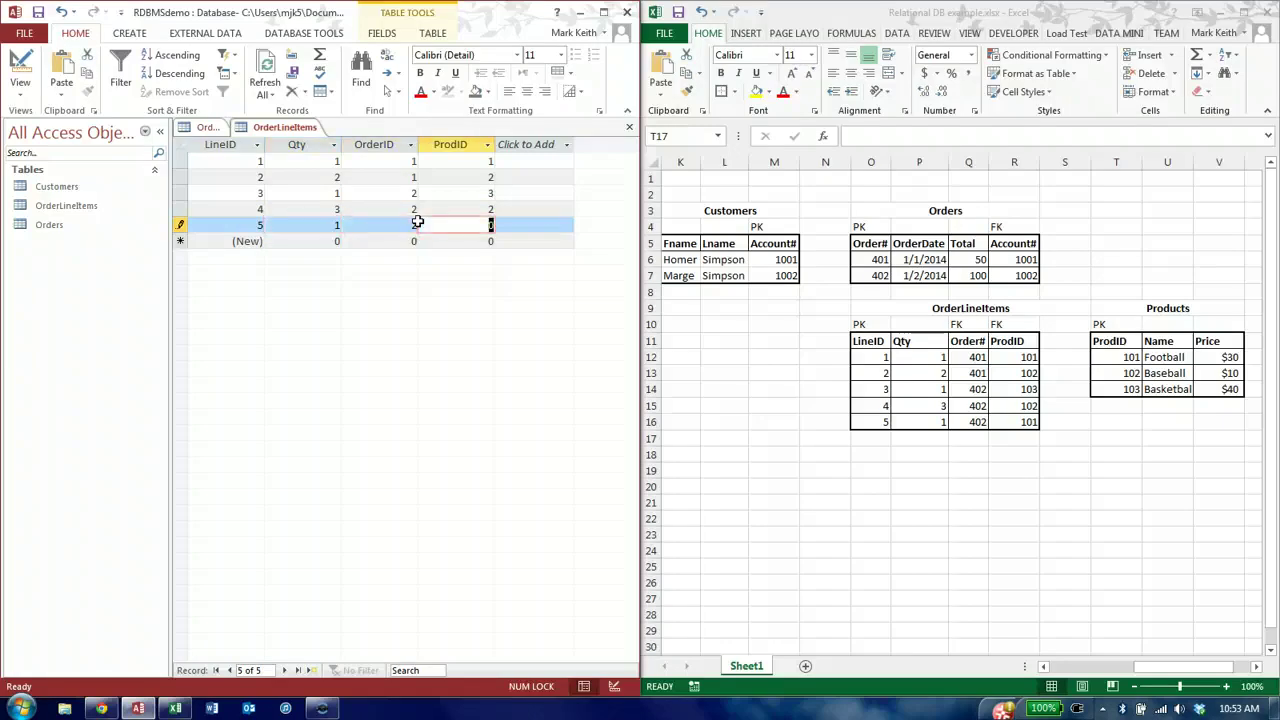
pyautogui.write('1')
pyautogui.press('Tab')
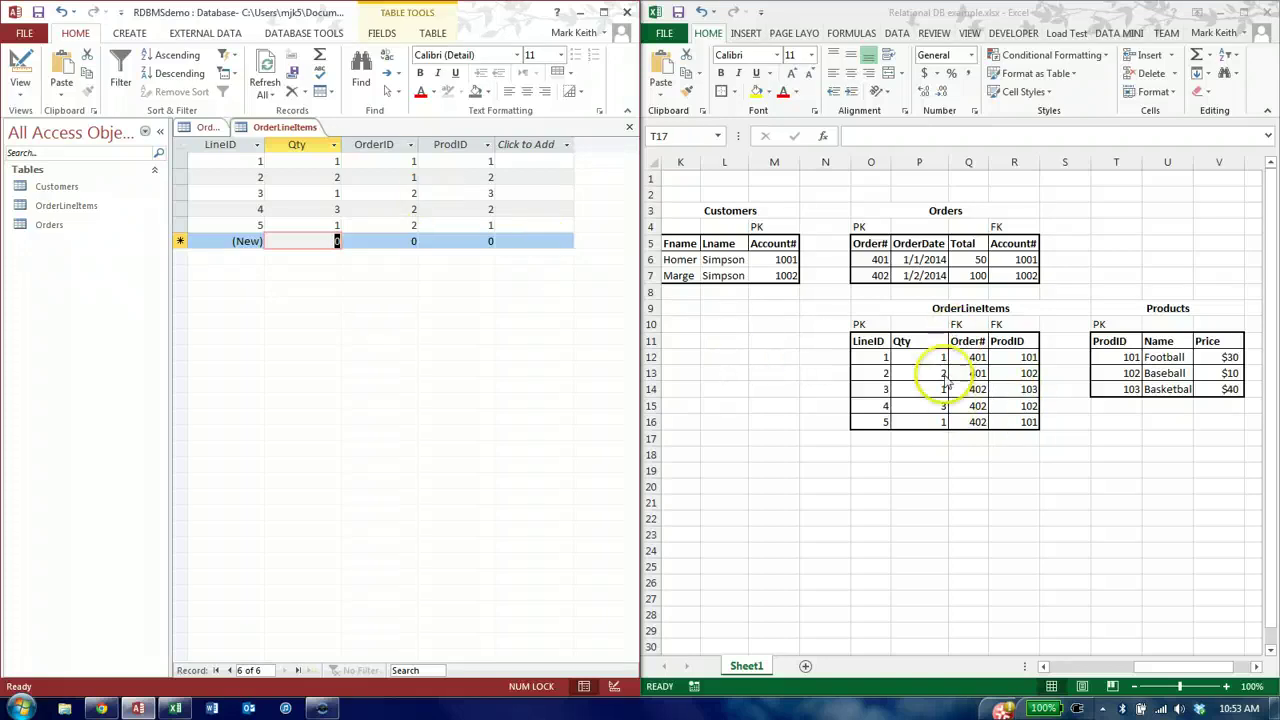
pyautogui.click(414, 162)
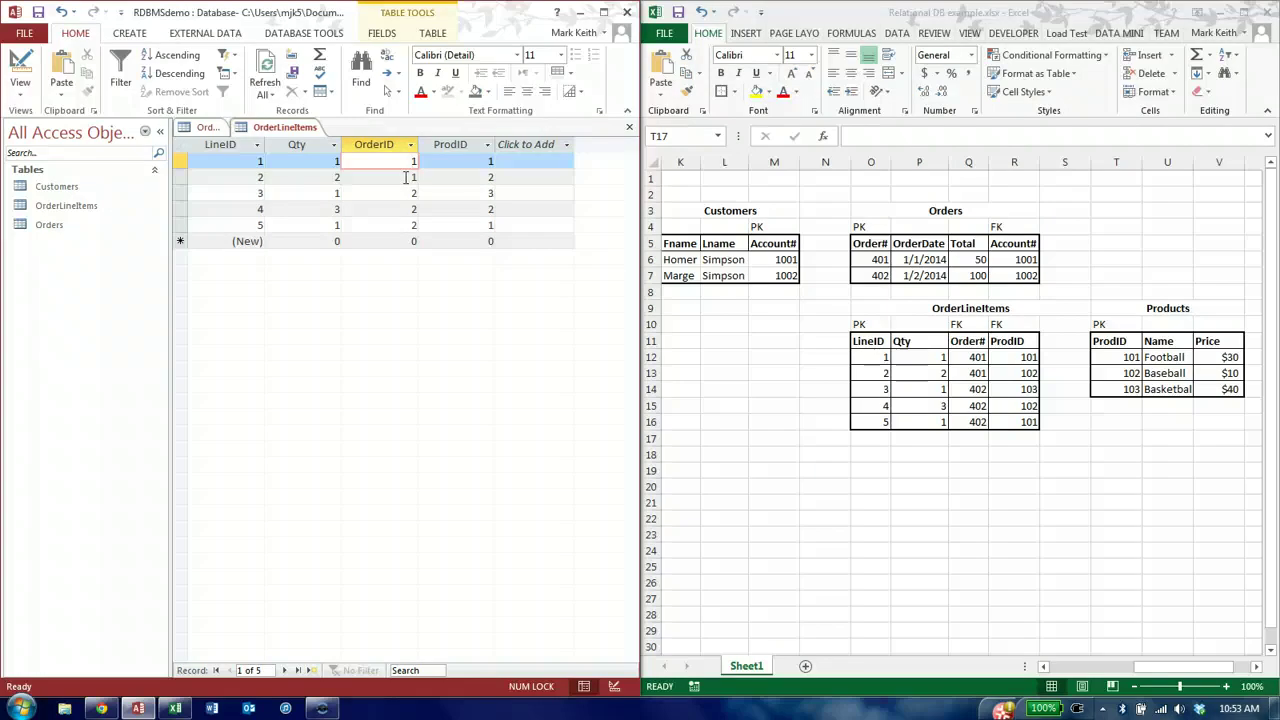
# Create a new table, save it as Products and open it in Design view.
pyautogui.click(128, 33)
pyautogui.click(78, 62)
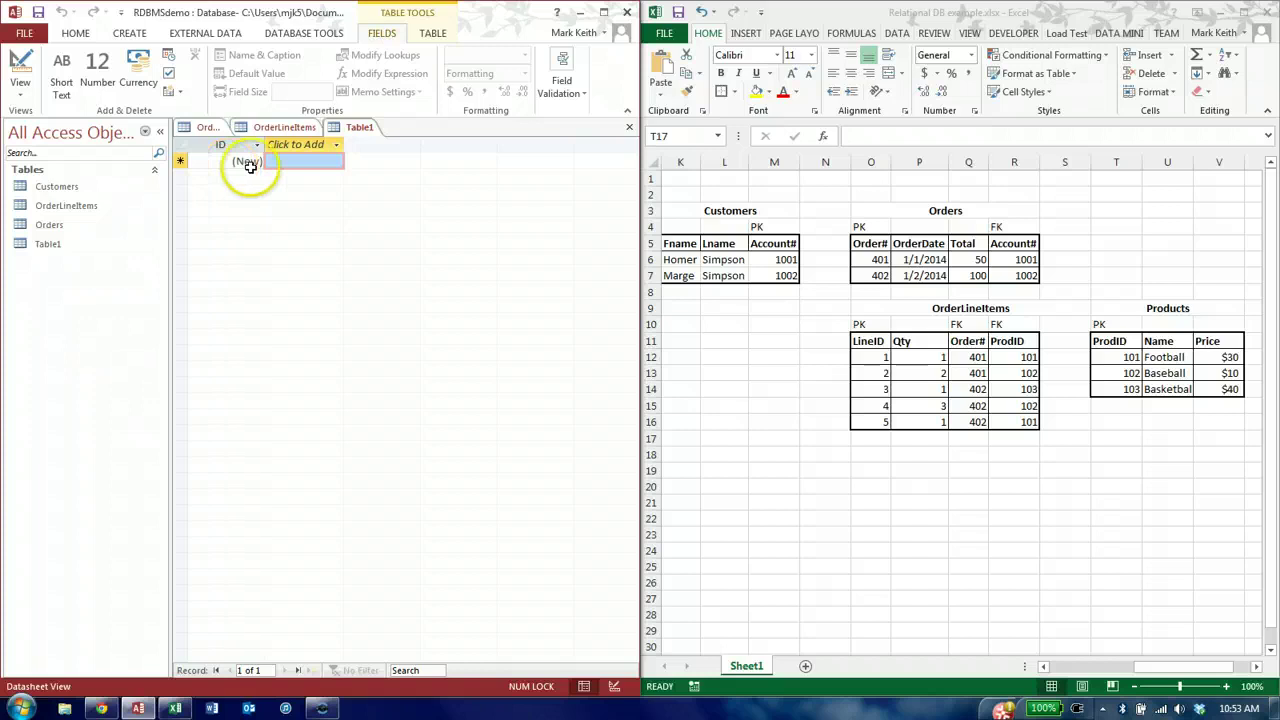
pyautogui.click(20, 62)
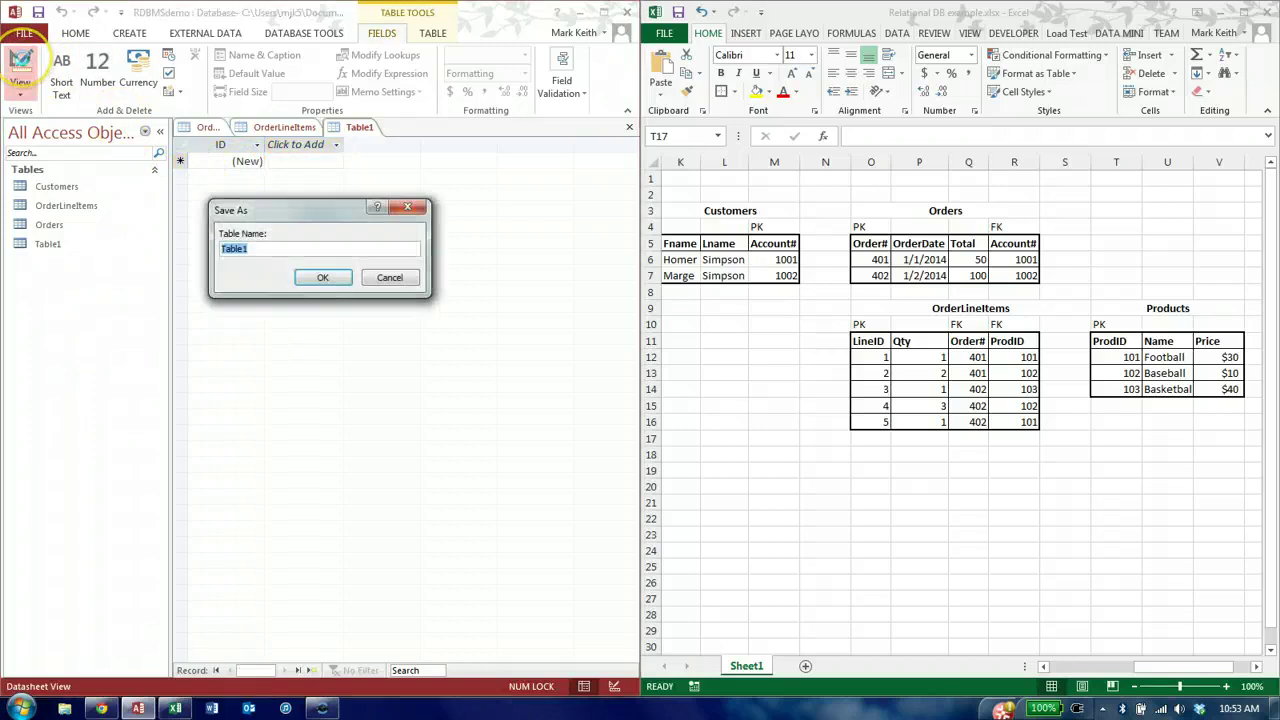
pyautogui.write('Products')
pyautogui.press('Return')
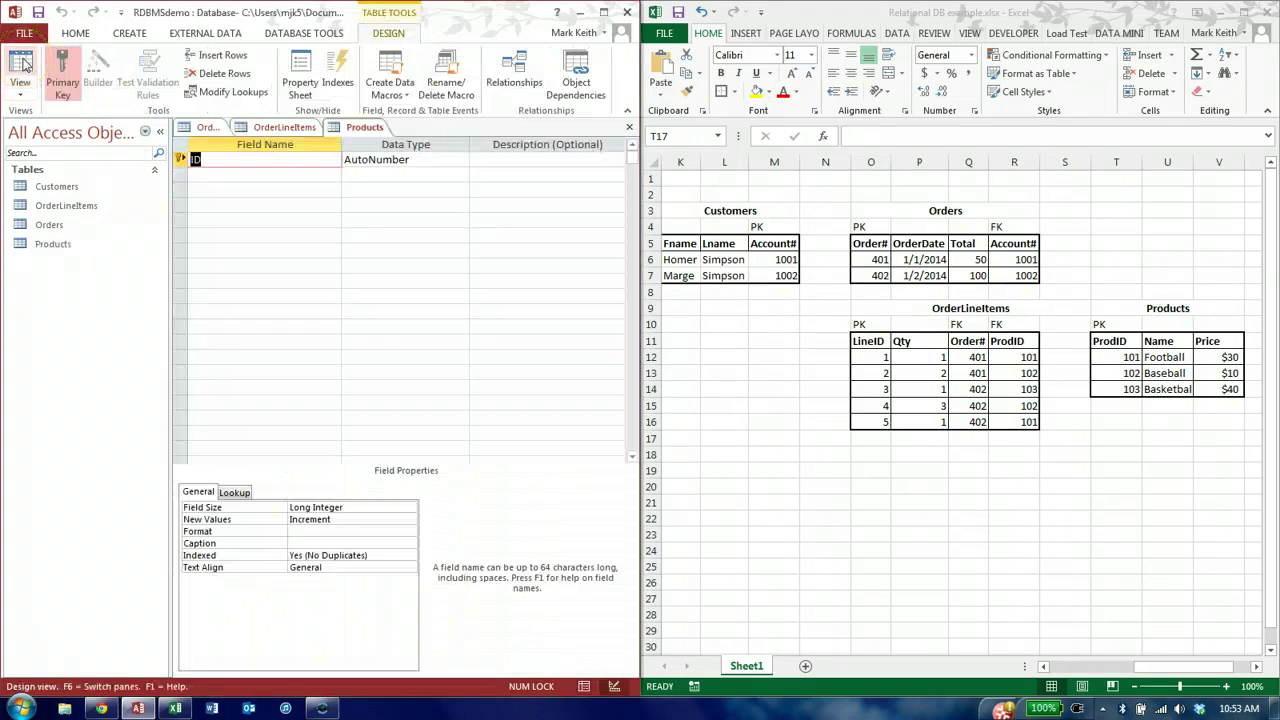
# Rename the primary key field of Products to ProductID, keeping the AutoNumber type.
pyautogui.write('ProductID')
pyautogui.press('Tab')
pyautogui.press('Tab')
pyautogui.press('Tab')
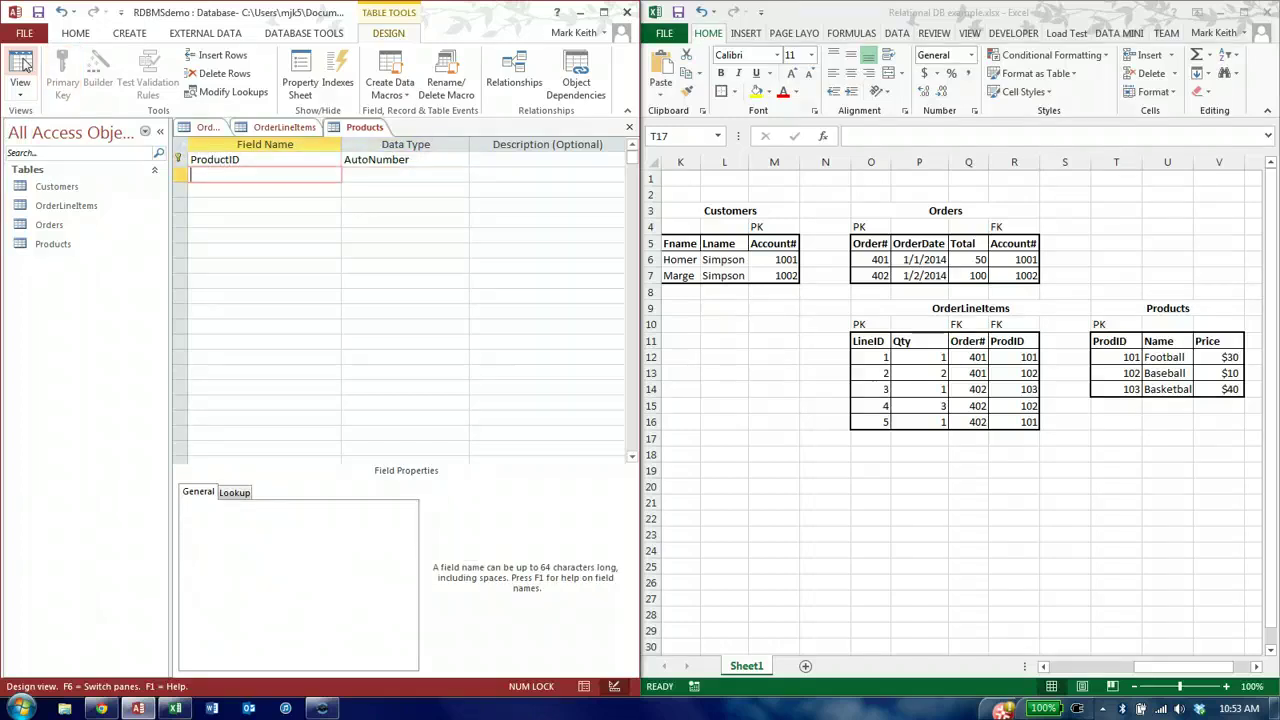
# Add a second field called Name to Products, accepting the reserved word.
pyautogui.write('Name')
pyautogui.press('Tab')
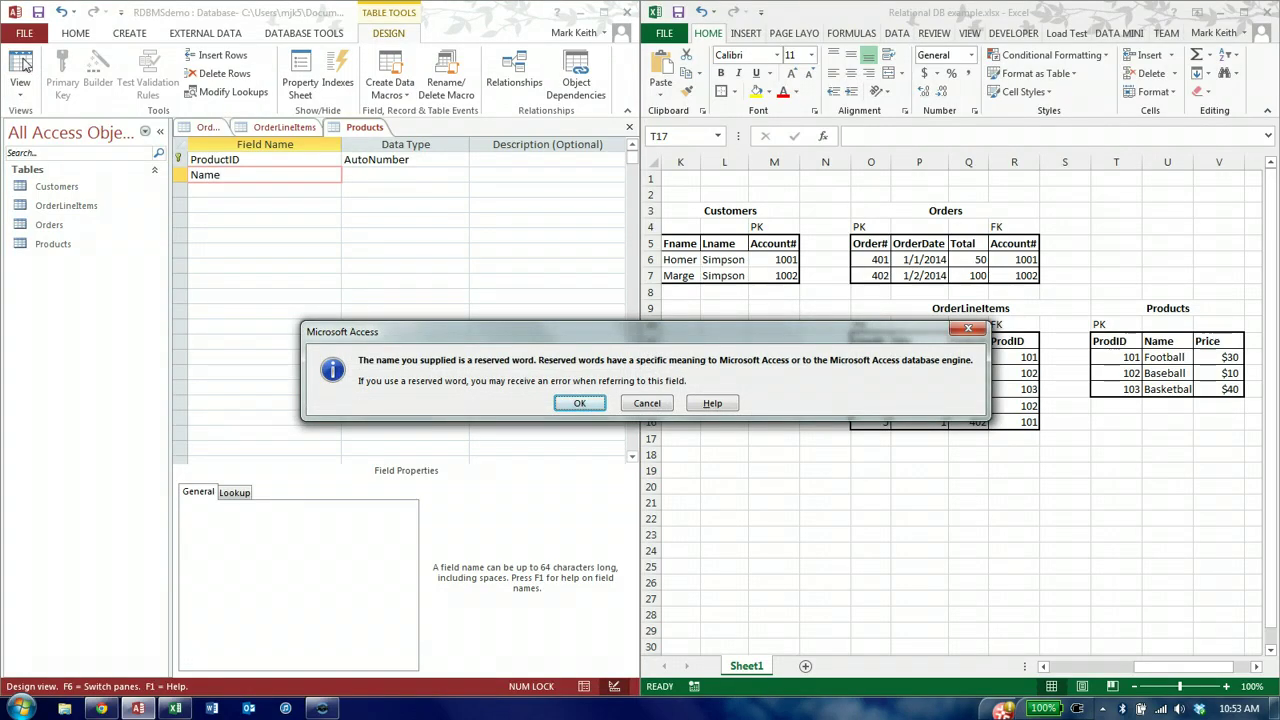
pyautogui.press('Return')
# Rename the Name field to ProductName, leaving its data type as Short Text.
pyautogui.hotkey('shift', 'Tab')
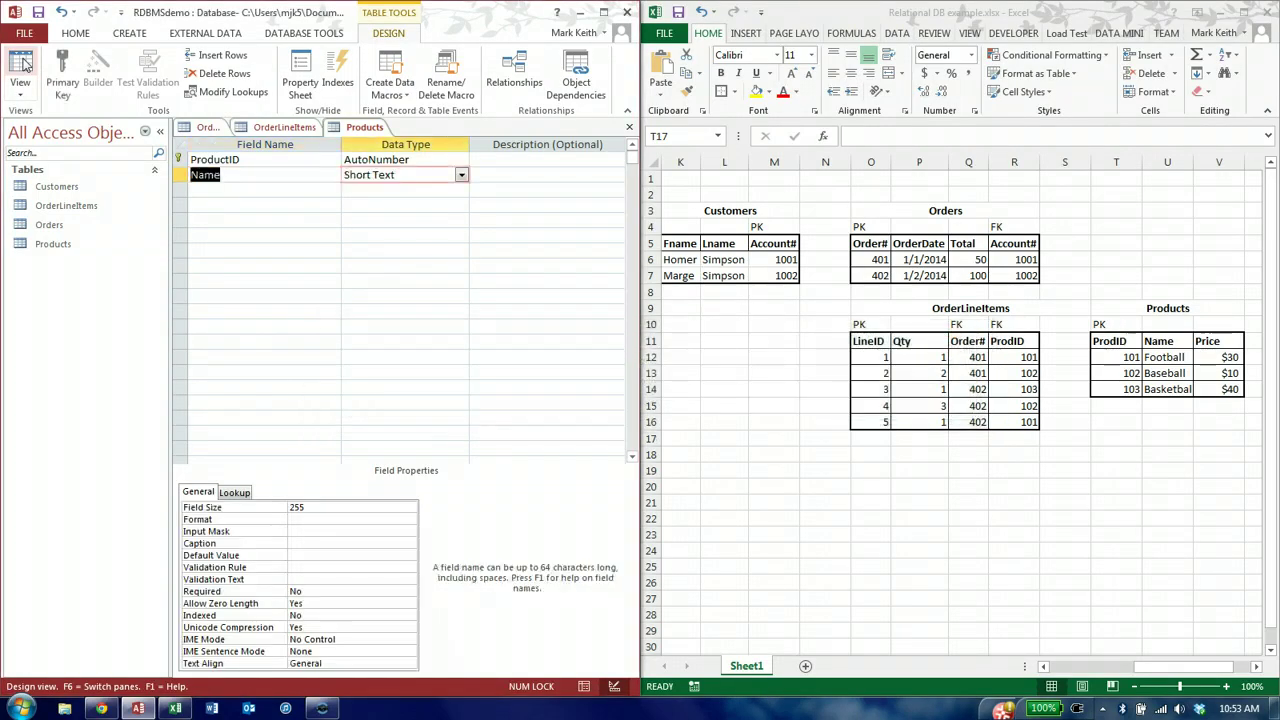
pyautogui.write('Product')
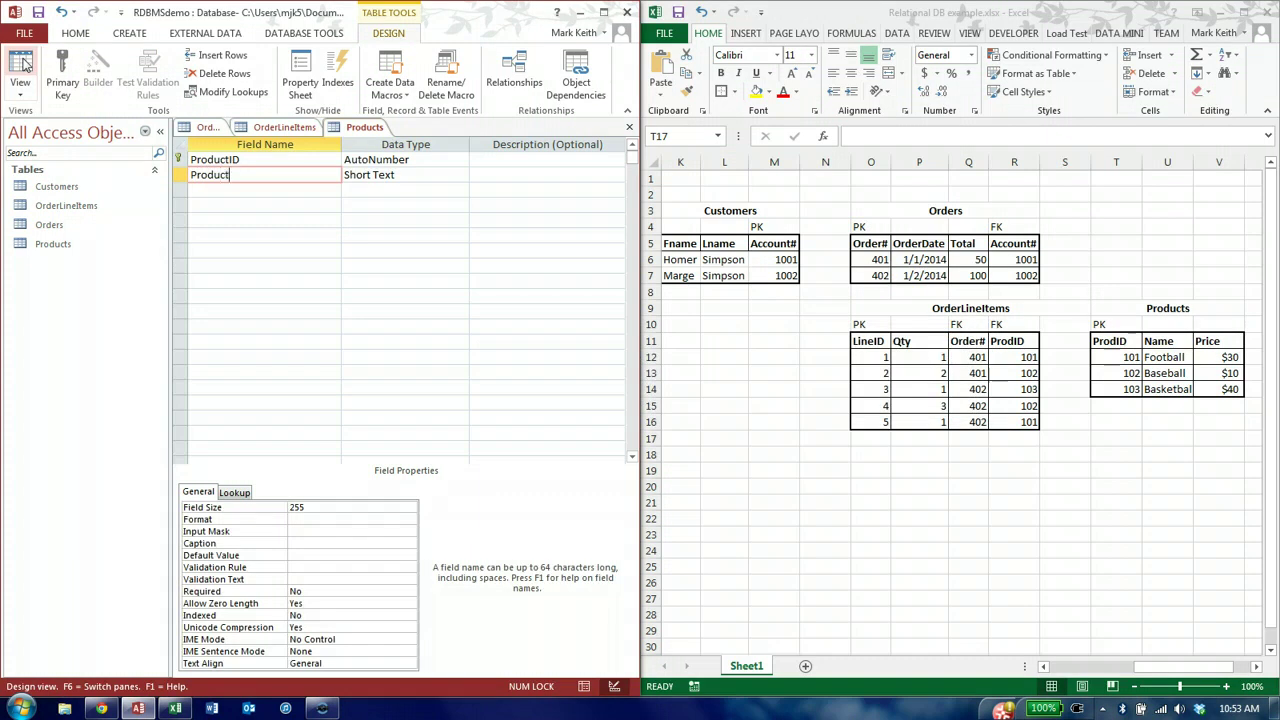
pyautogui.write('Name')
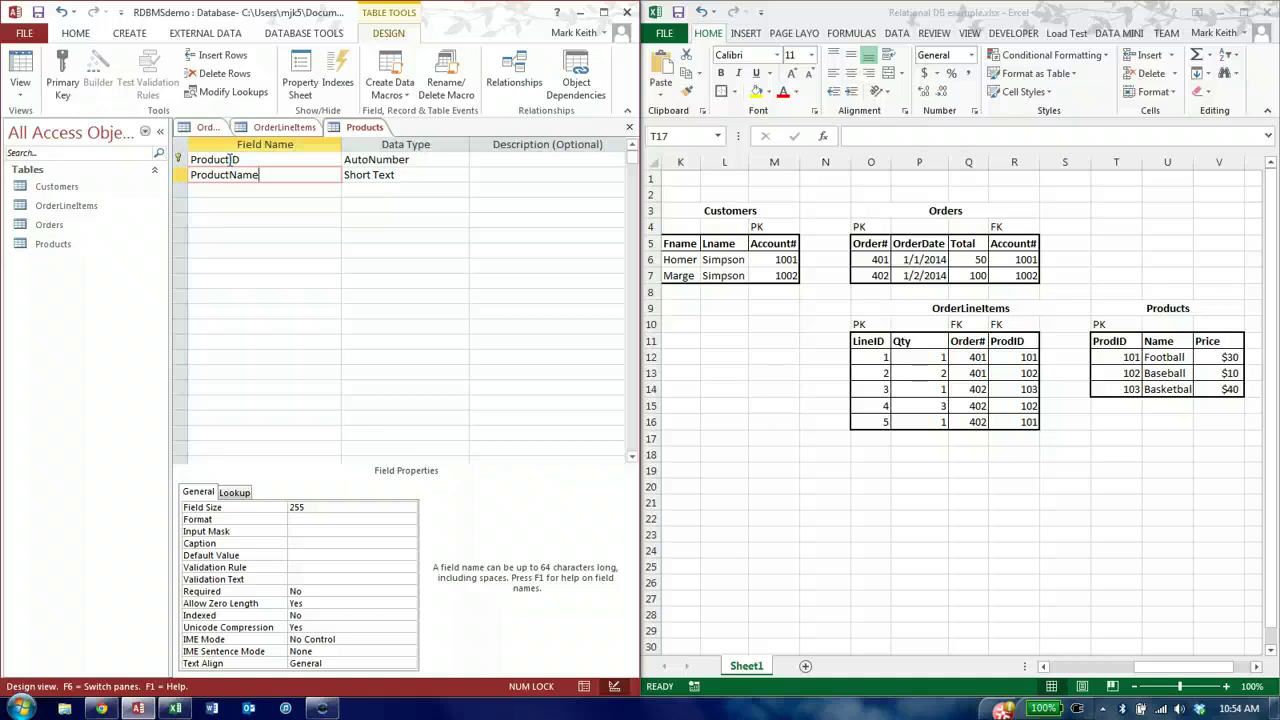
pyautogui.press('Tab')
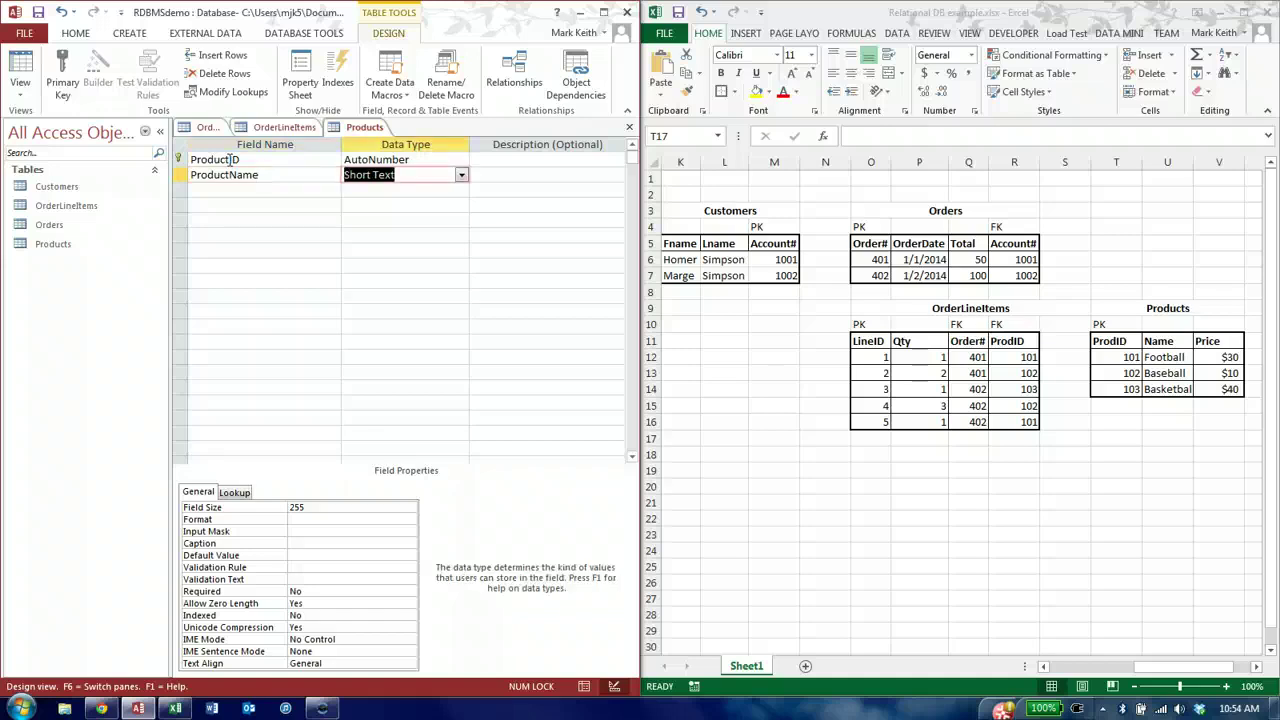
pyautogui.click(322, 507)
# Add a third field called Price with the Currency data type.
pyautogui.press('Tab')
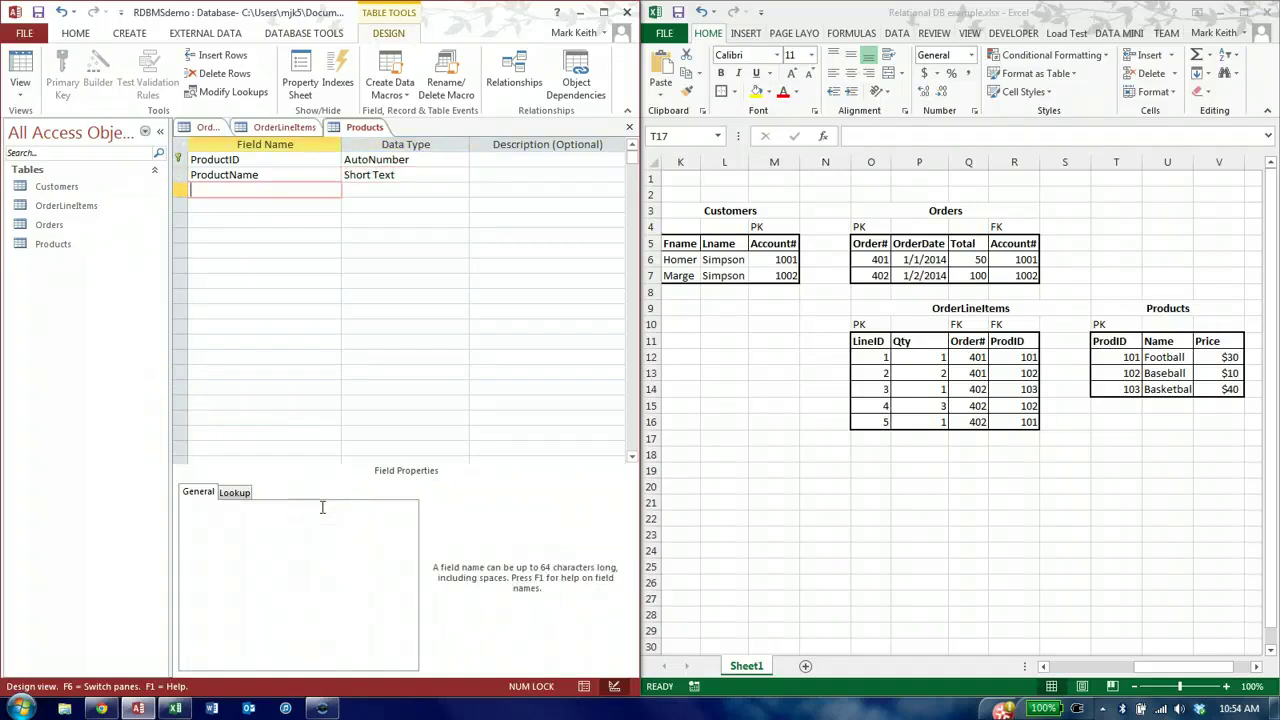
pyautogui.write('Price')
pyautogui.press('Tab')
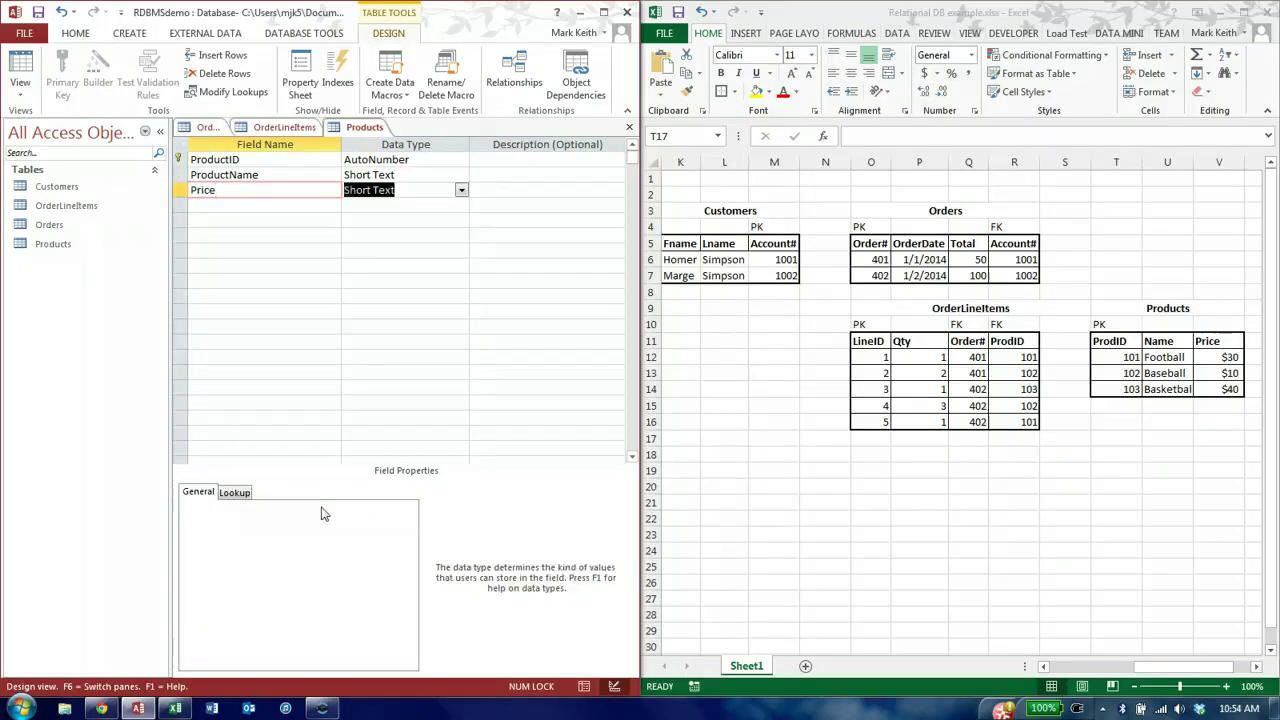
pyautogui.write('Currency')
pyautogui.press('Tab')
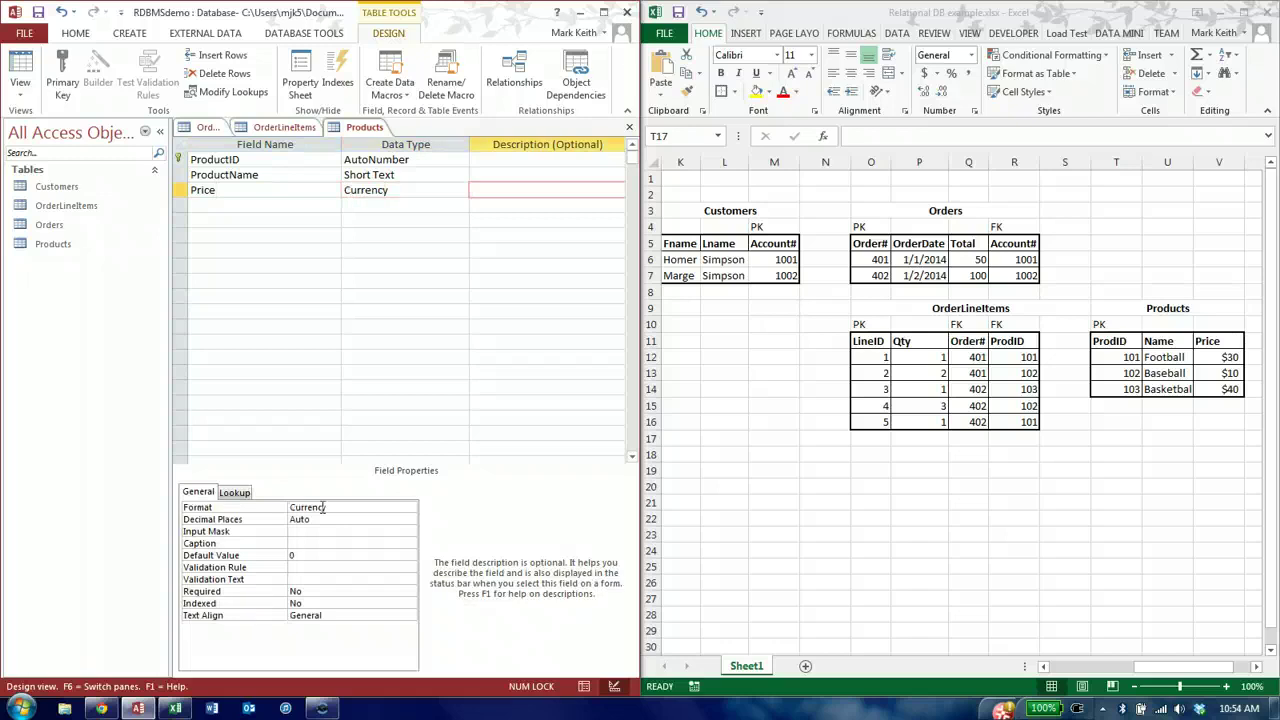
# Save the Products design and switch the table to Datasheet view.
pyautogui.click(20, 78)
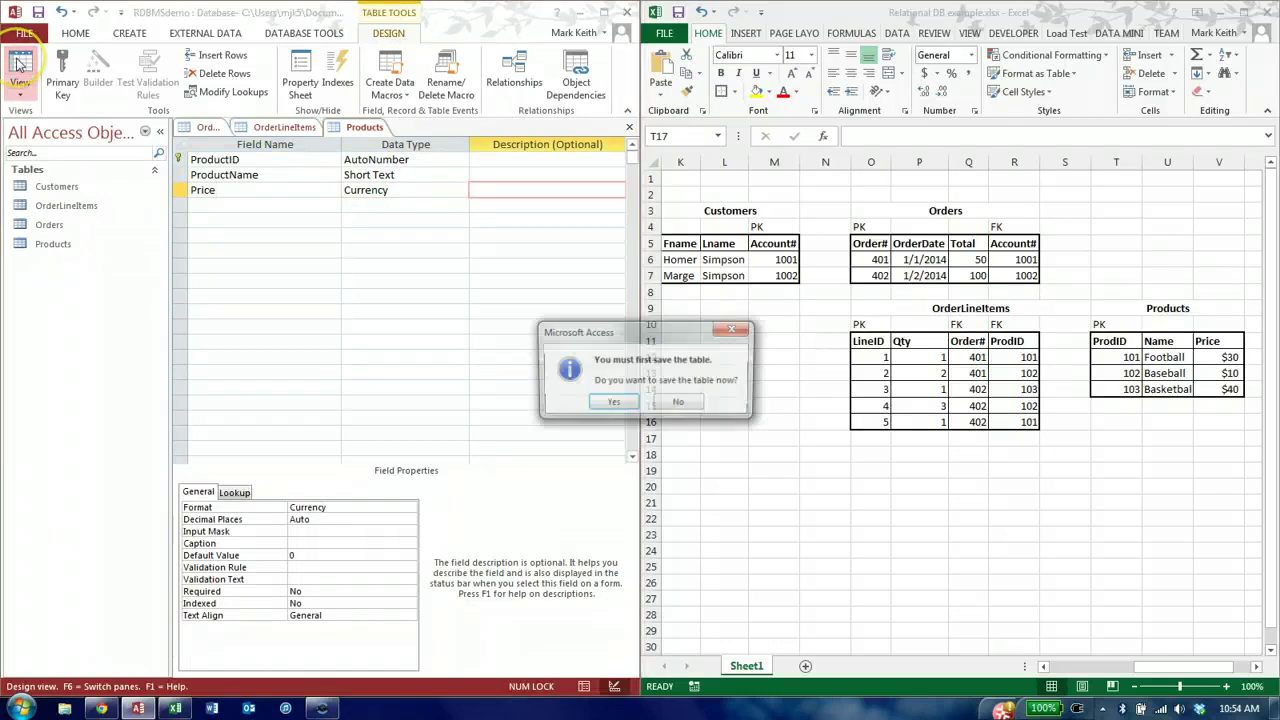
pyautogui.click(612, 402)
# Add the first product, Football, with a price of 30.
pyautogui.click(313, 160)
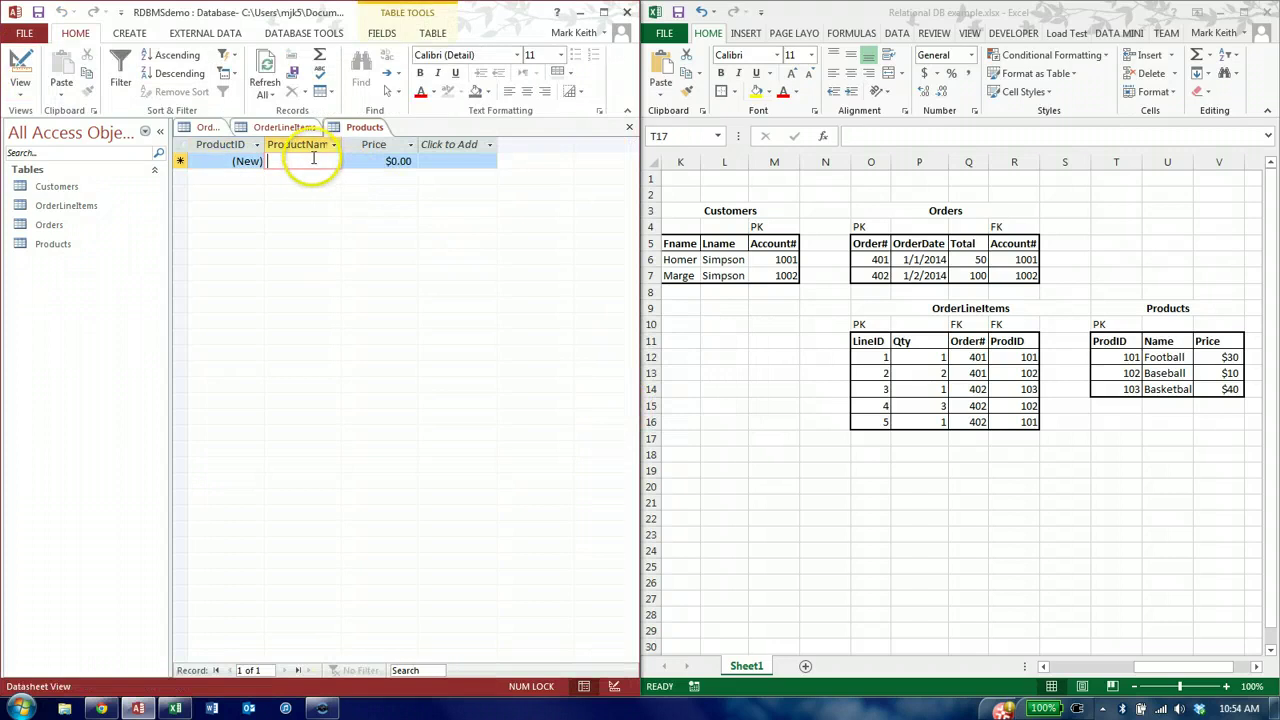
pyautogui.write('Foo')
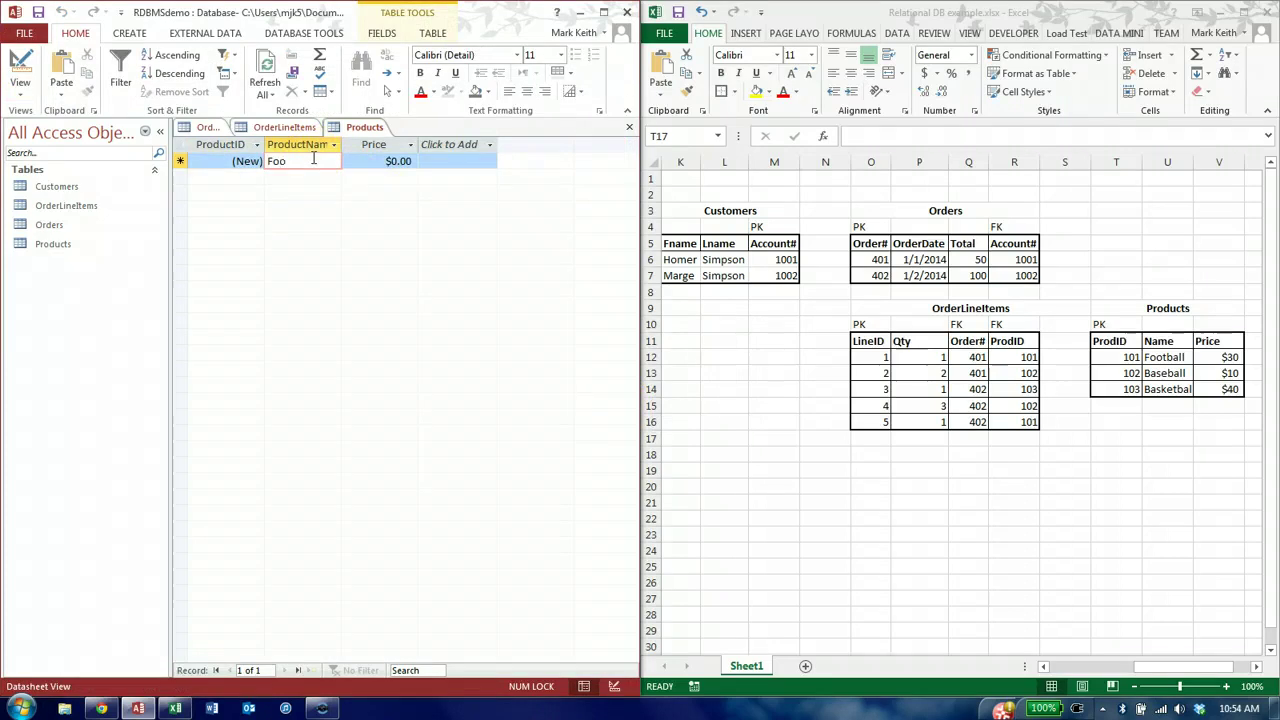
pyautogui.write('tball')
pyautogui.press('Tab')
pyautogui.write('30')
pyautogui.press('Tab')
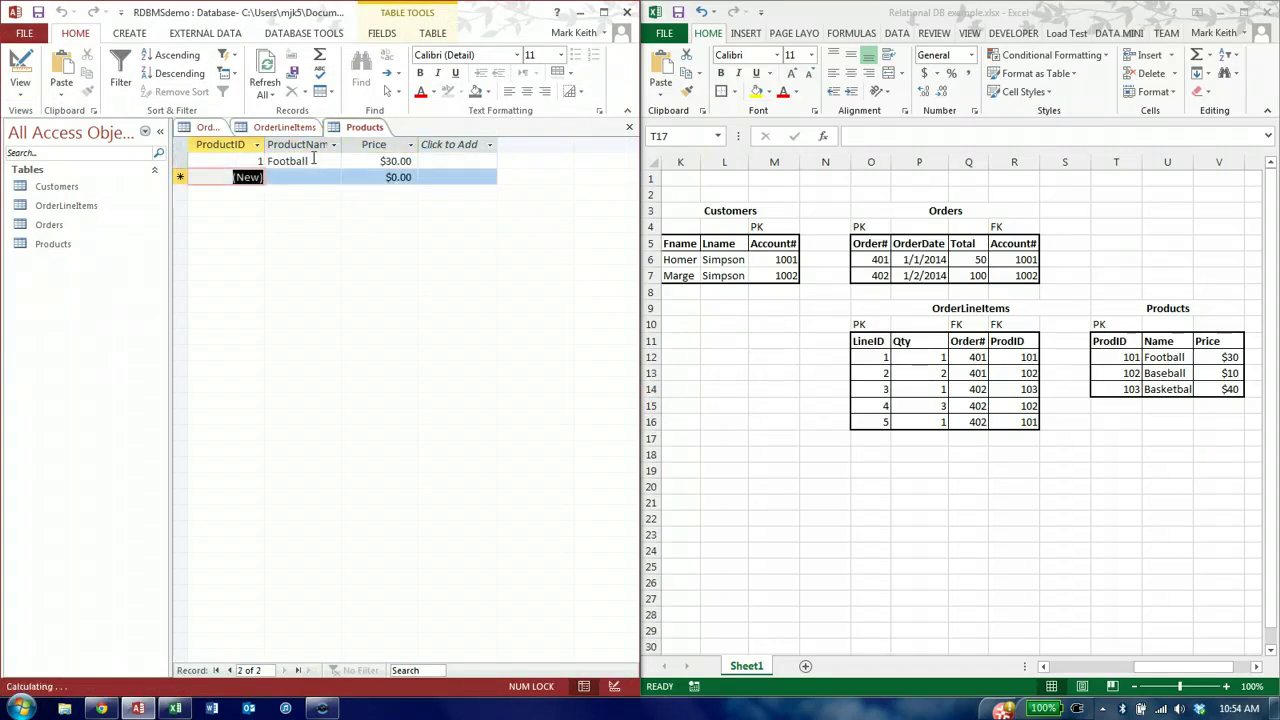
# Add a second product, Baseball, with a price of 10.
pyautogui.press('Tab')
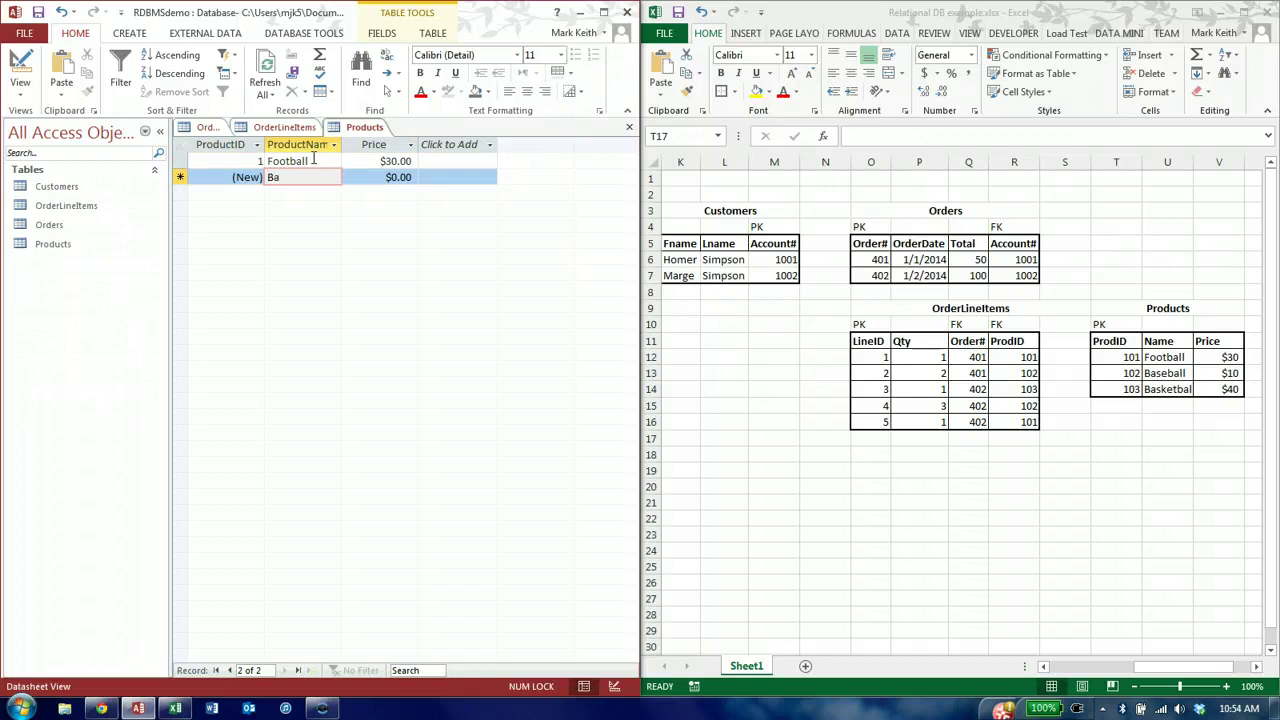
pyautogui.write('Baseball')
pyautogui.press('Tab')
pyautogui.write('10')
pyautogui.press('Tab')
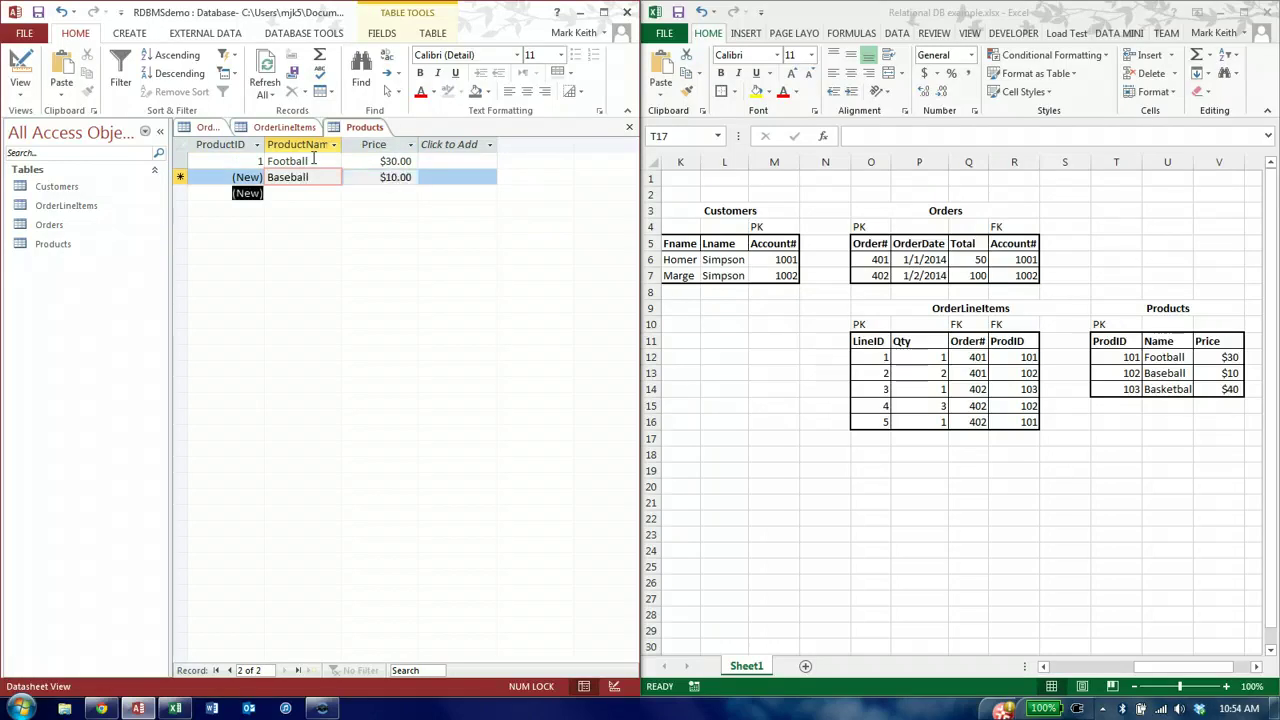
# Add a third product, Basketball, with a price of 40.
pyautogui.press('Tab')
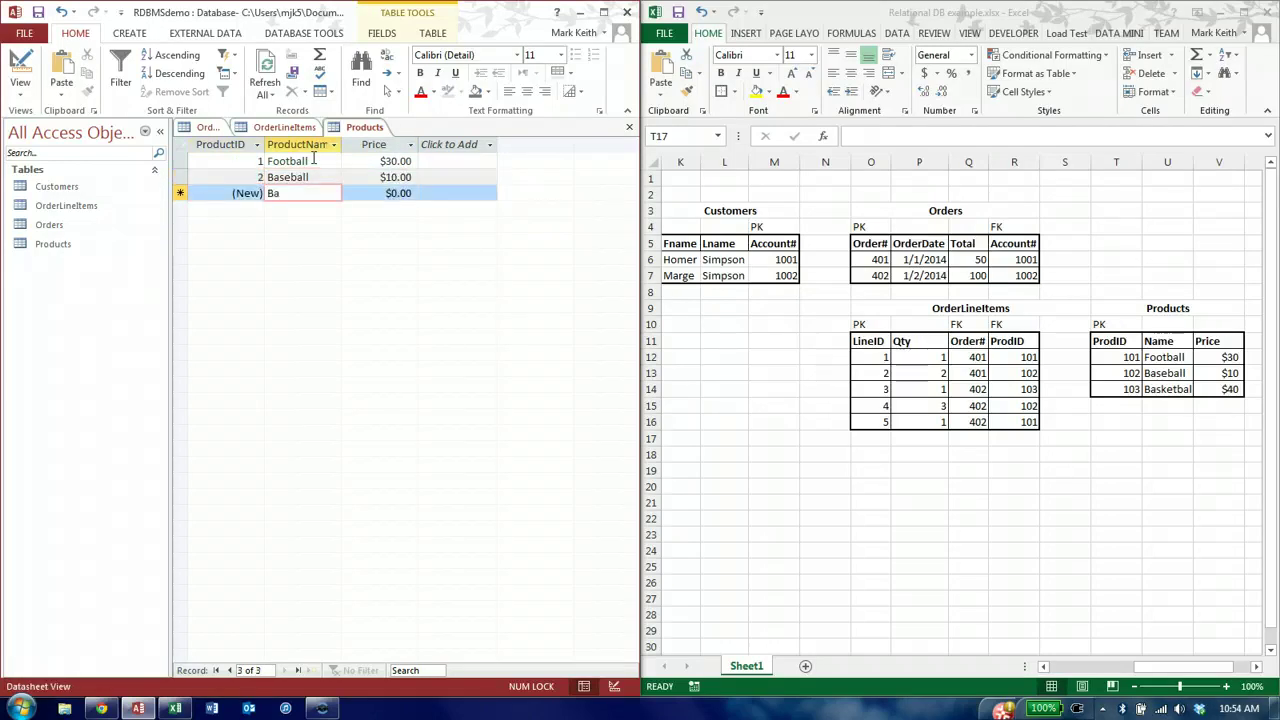
pyautogui.write('Basketball')
pyautogui.press('Tab')
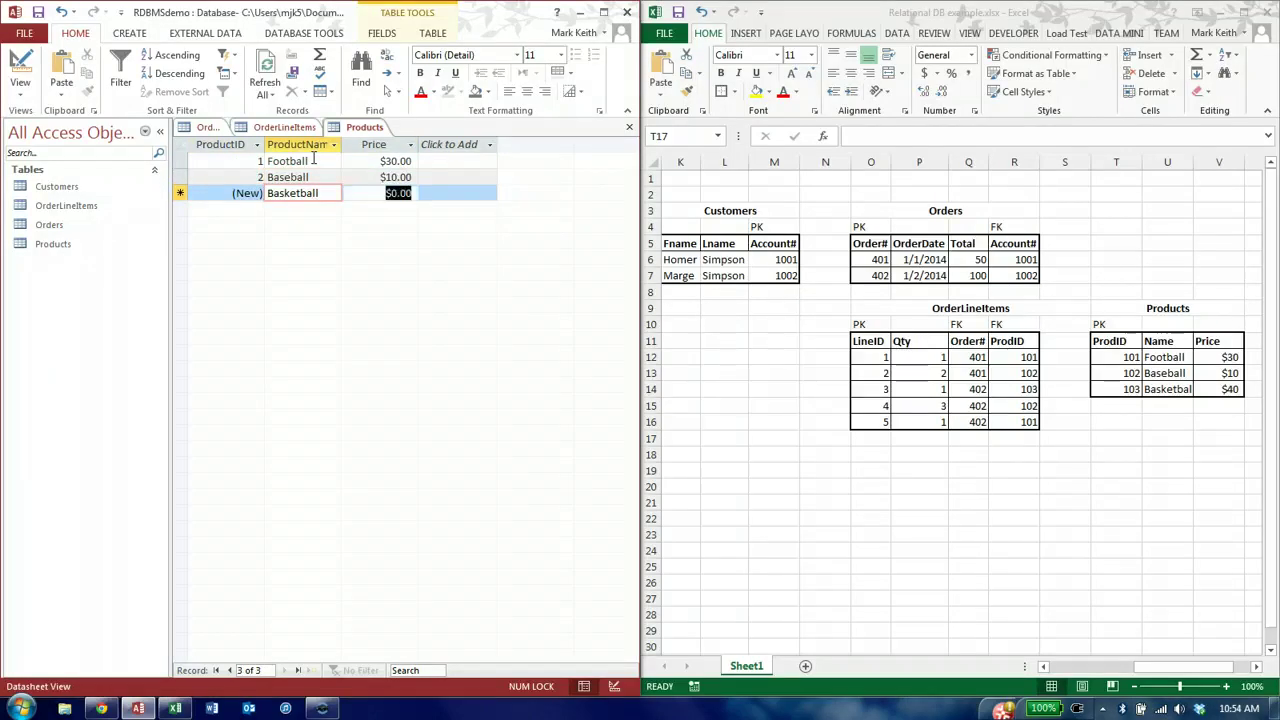
pyautogui.write('40')
pyautogui.press('Tab')
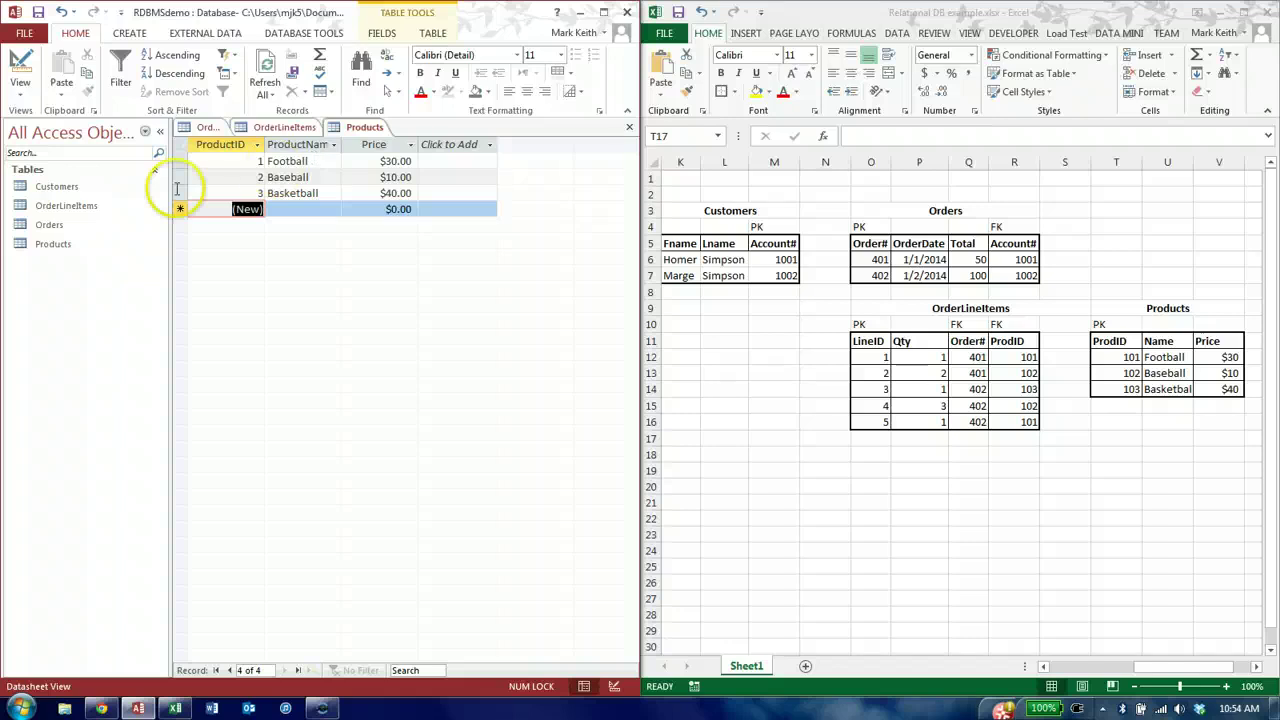
# Check the order totals in the Orders table, and start a sixth OrderLineItems record with OrderID 4 and Qty 1.
pyautogui.click(209, 127)
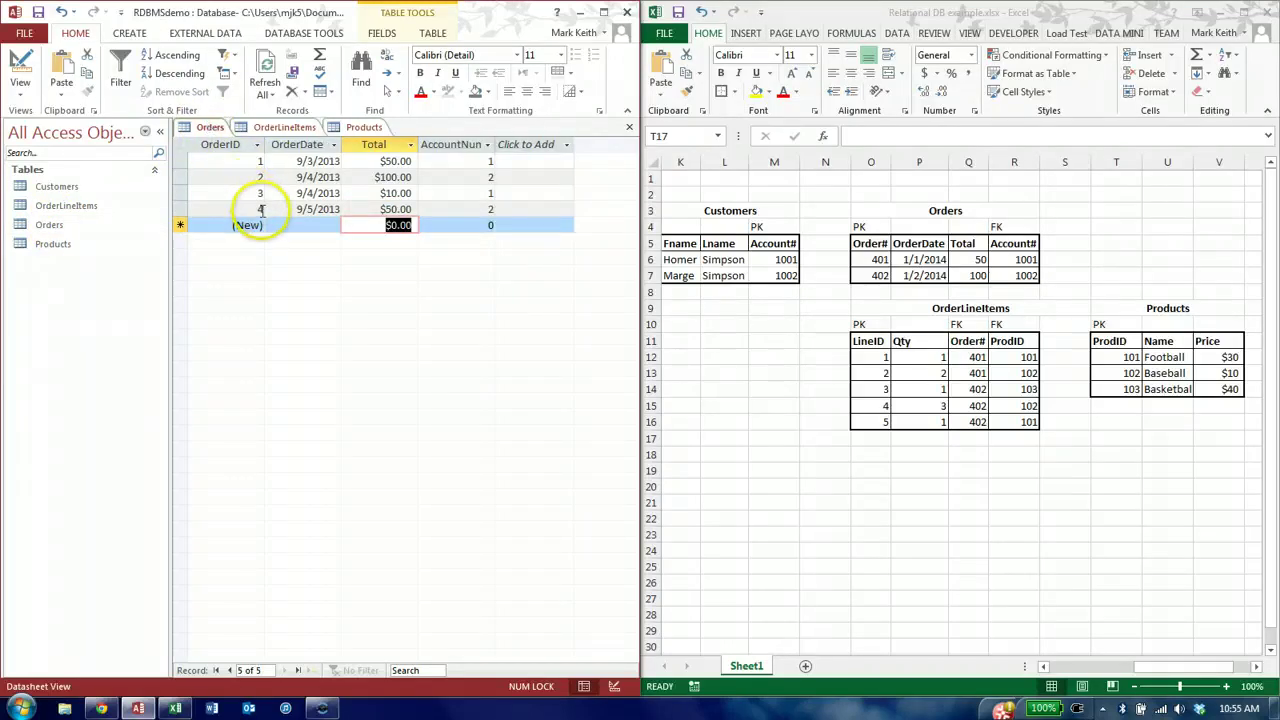
pyautogui.moveTo(381, 193); pyautogui.dragTo(411, 209)
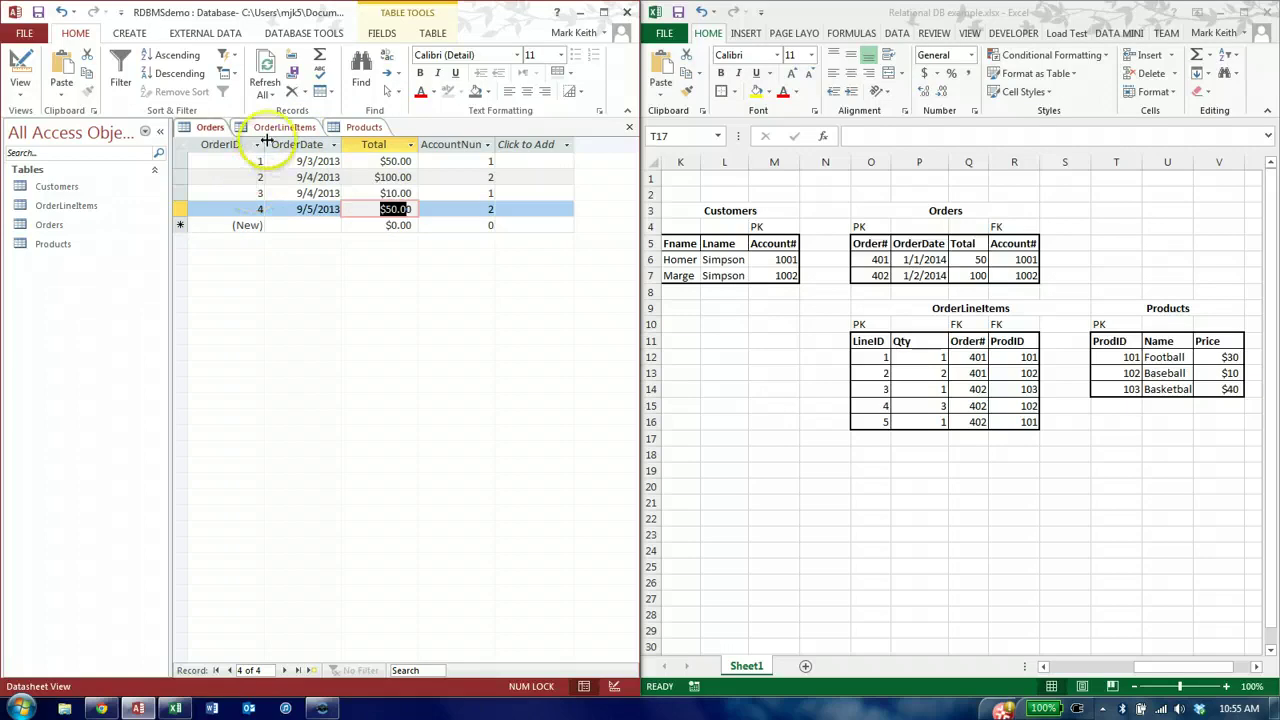
pyautogui.click(271, 129)
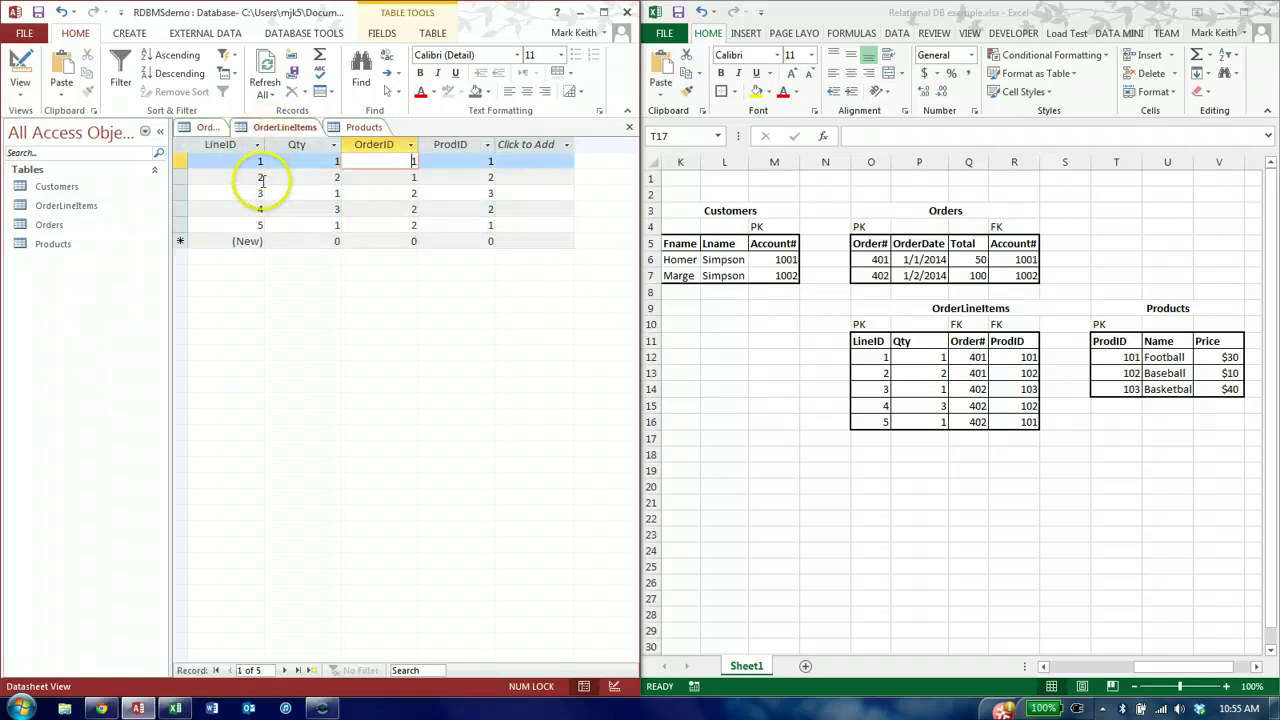
pyautogui.click(413, 241)
pyautogui.write('4')
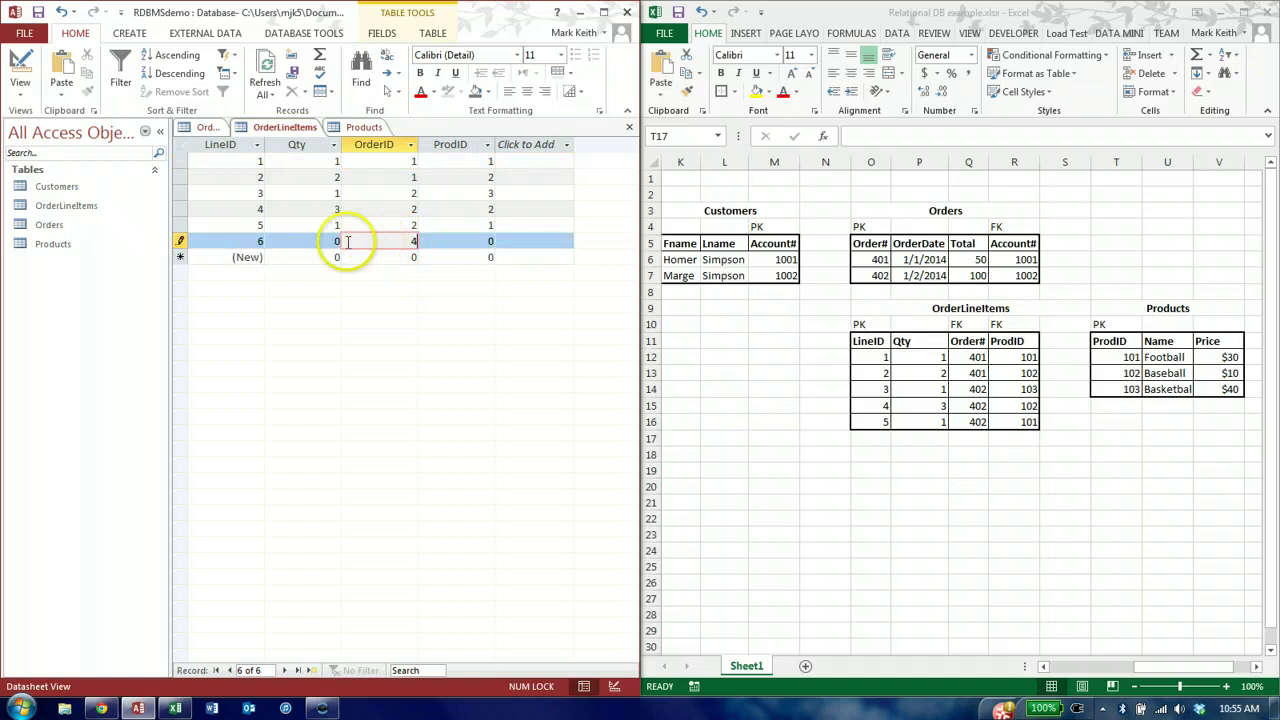
pyautogui.click(339, 241)
pyautogui.write('1')
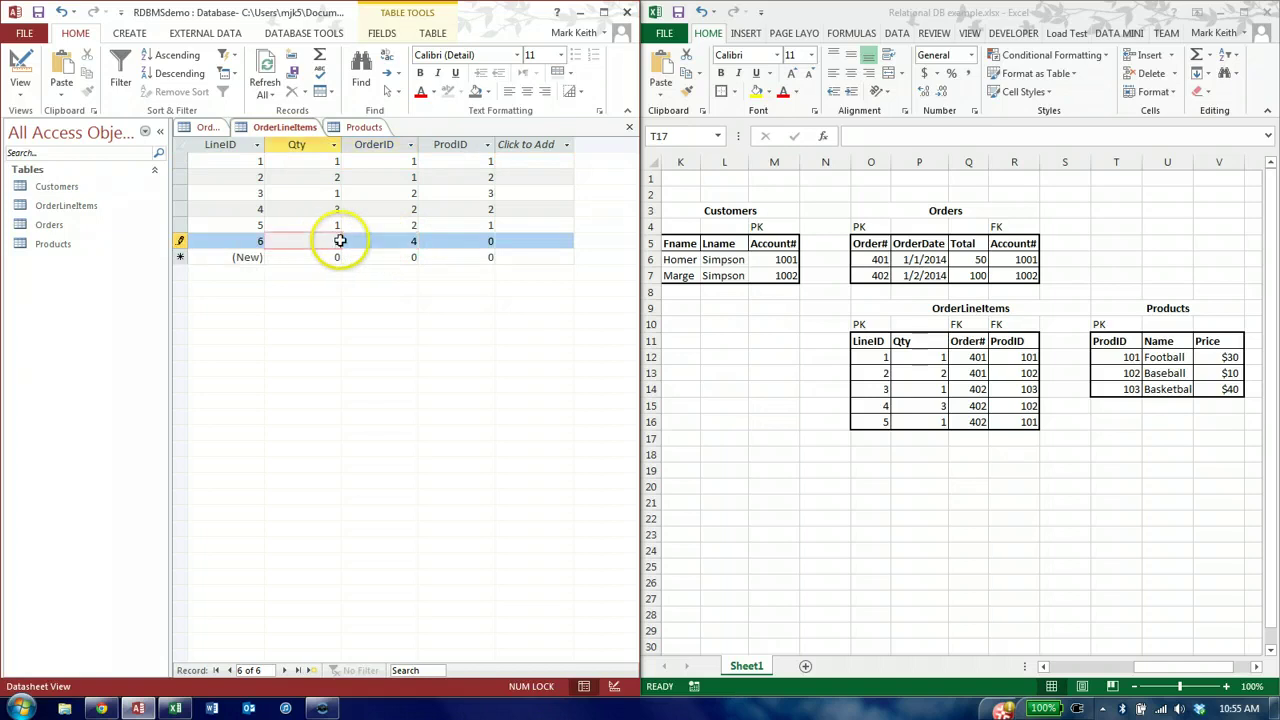
# Look up Baseball's ProductID in the Products table and set the sixth line item's ProdID to 2.
pyautogui.click(343, 127)
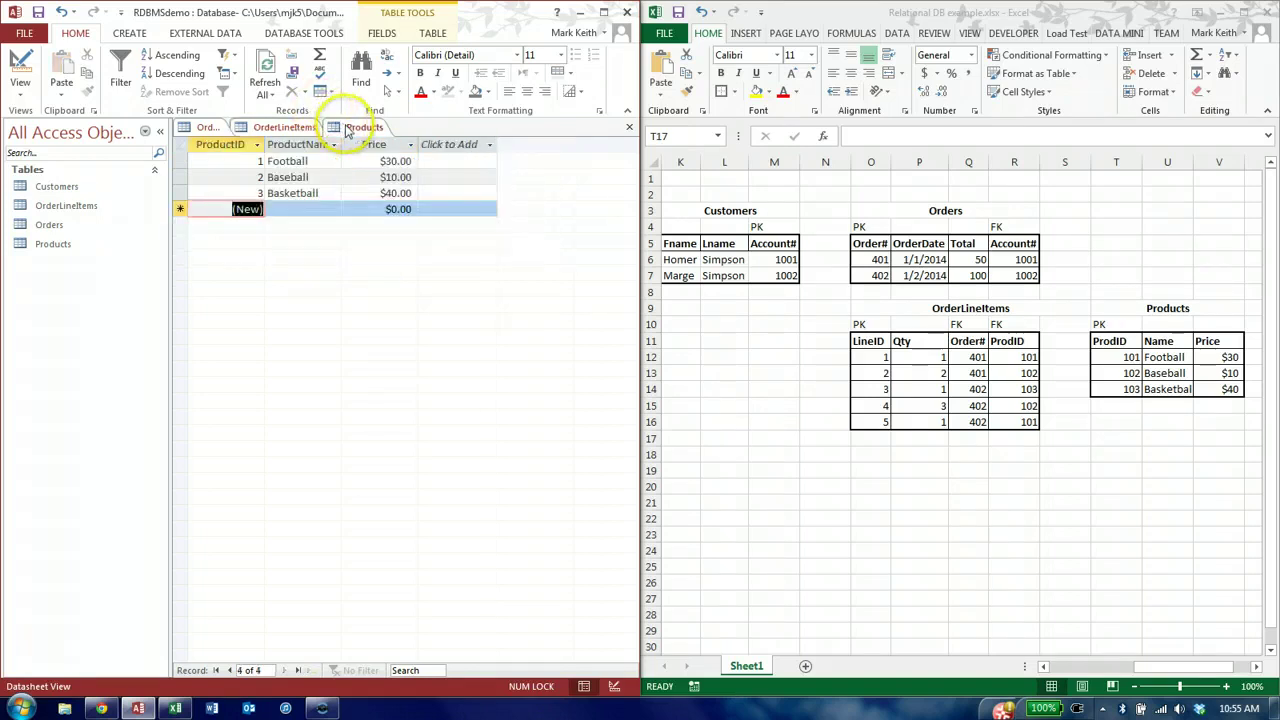
pyautogui.click(246, 177)
pyautogui.click(250, 177)
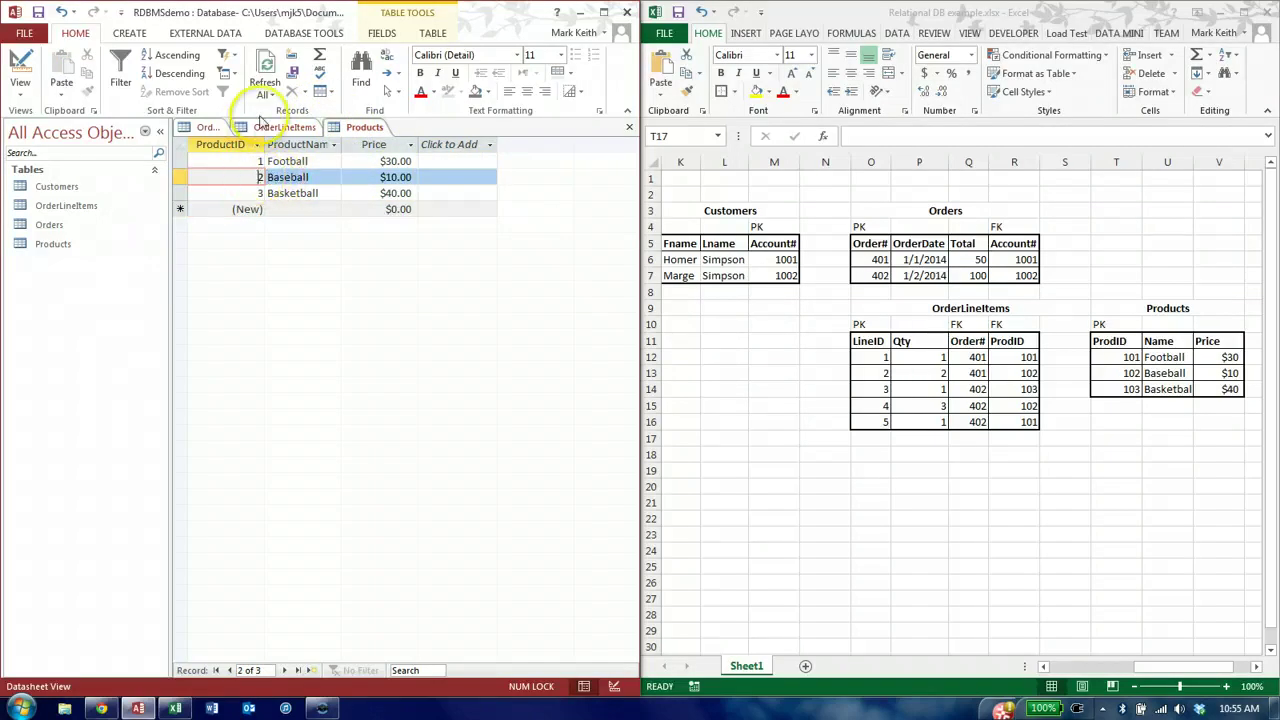
pyautogui.click(276, 127)
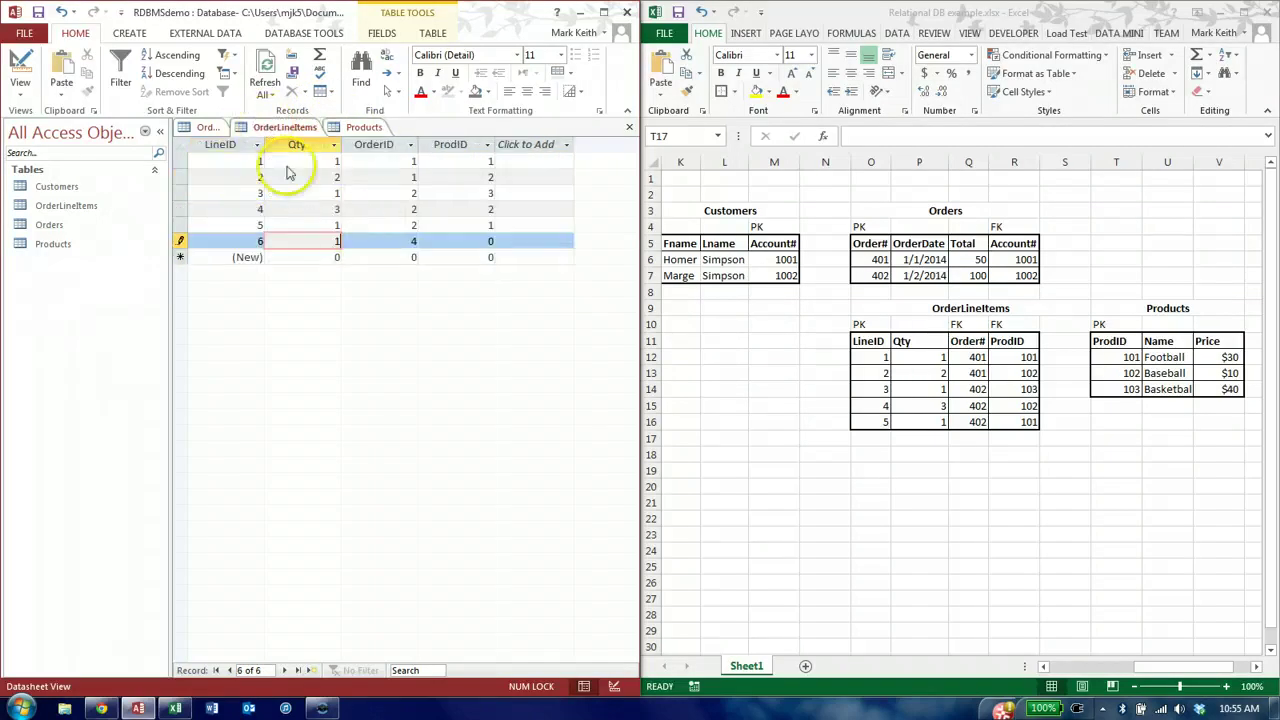
pyautogui.click(490, 241)
pyautogui.doubleClick(491, 241)
pyautogui.write('2')
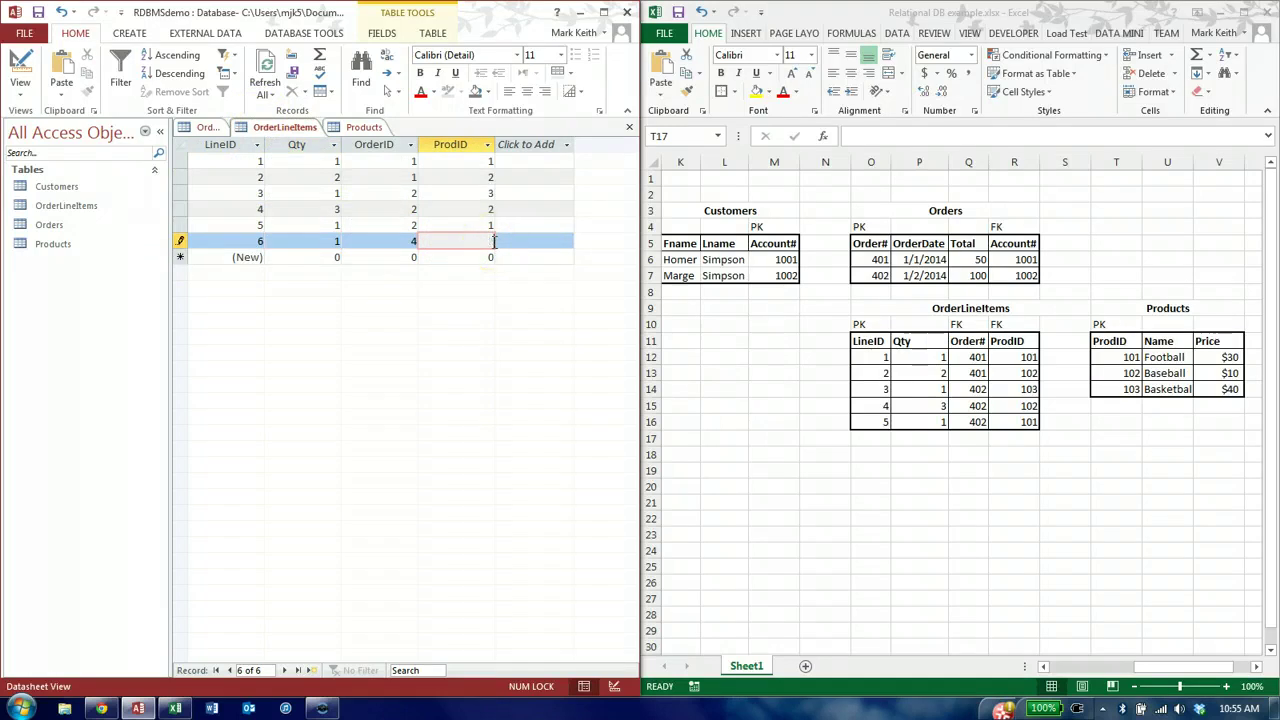
# Try to leave the ProdID and the OrderID of the sixth line item empty, dismissing each message.
pyautogui.press('Return')
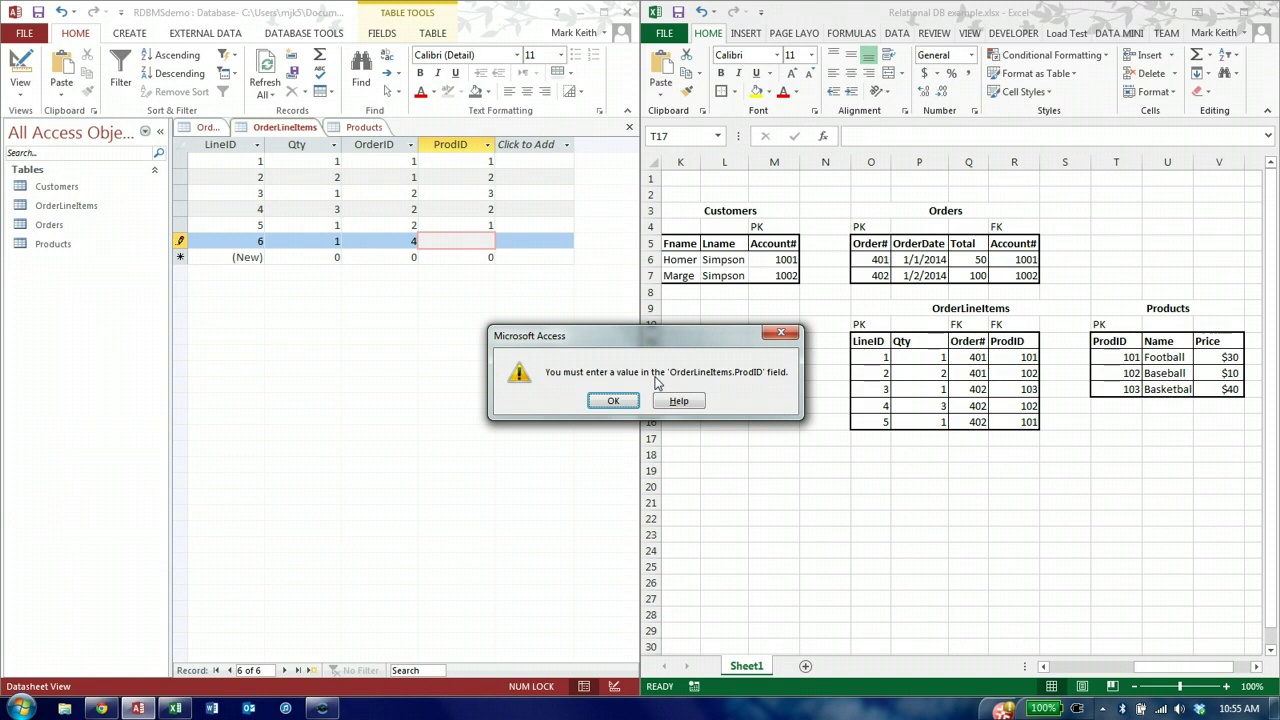
pyautogui.click(603, 400)
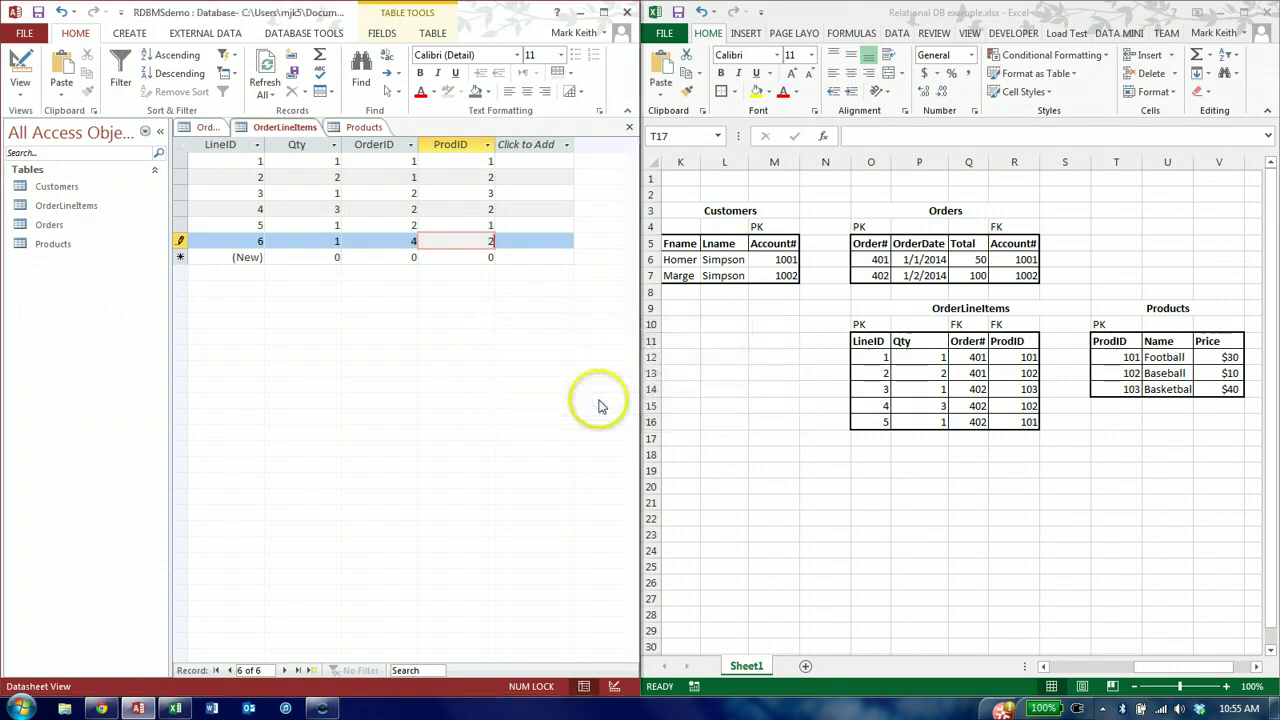
pyautogui.hotkey('shift', 'Tab')
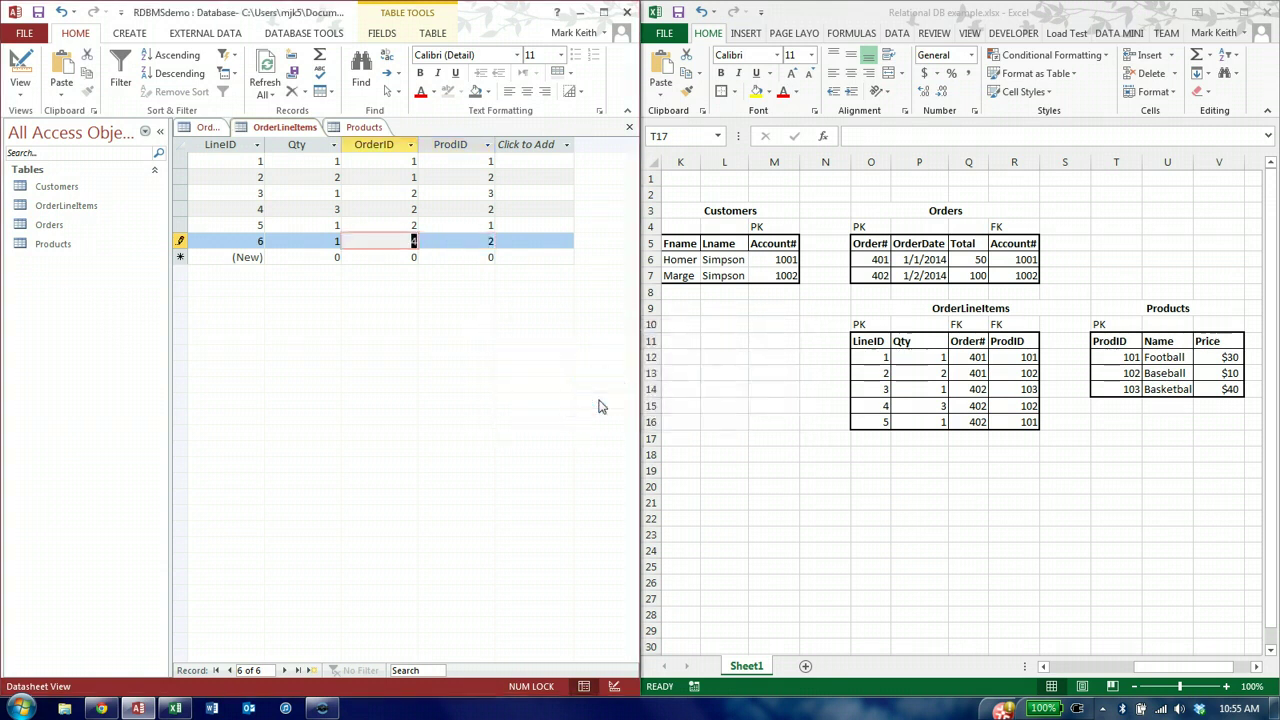
pyautogui.press('Delete')
pyautogui.press('Tab')
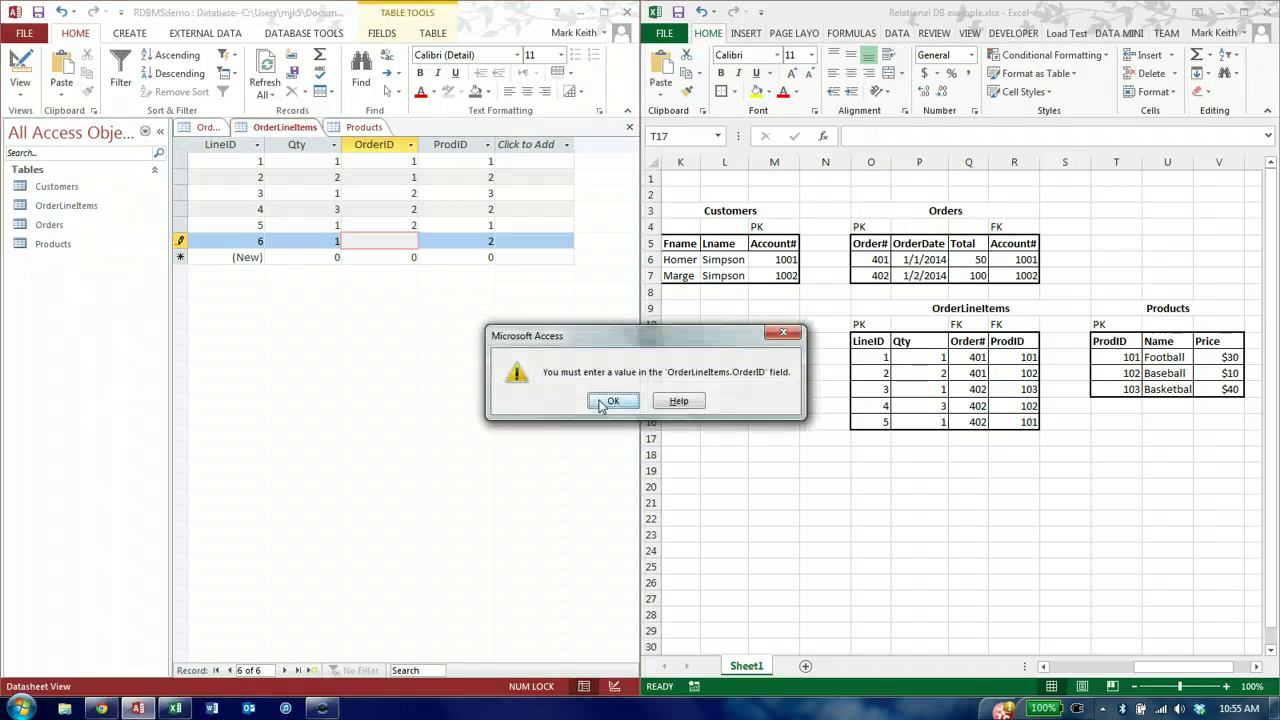
pyautogui.click(603, 401)
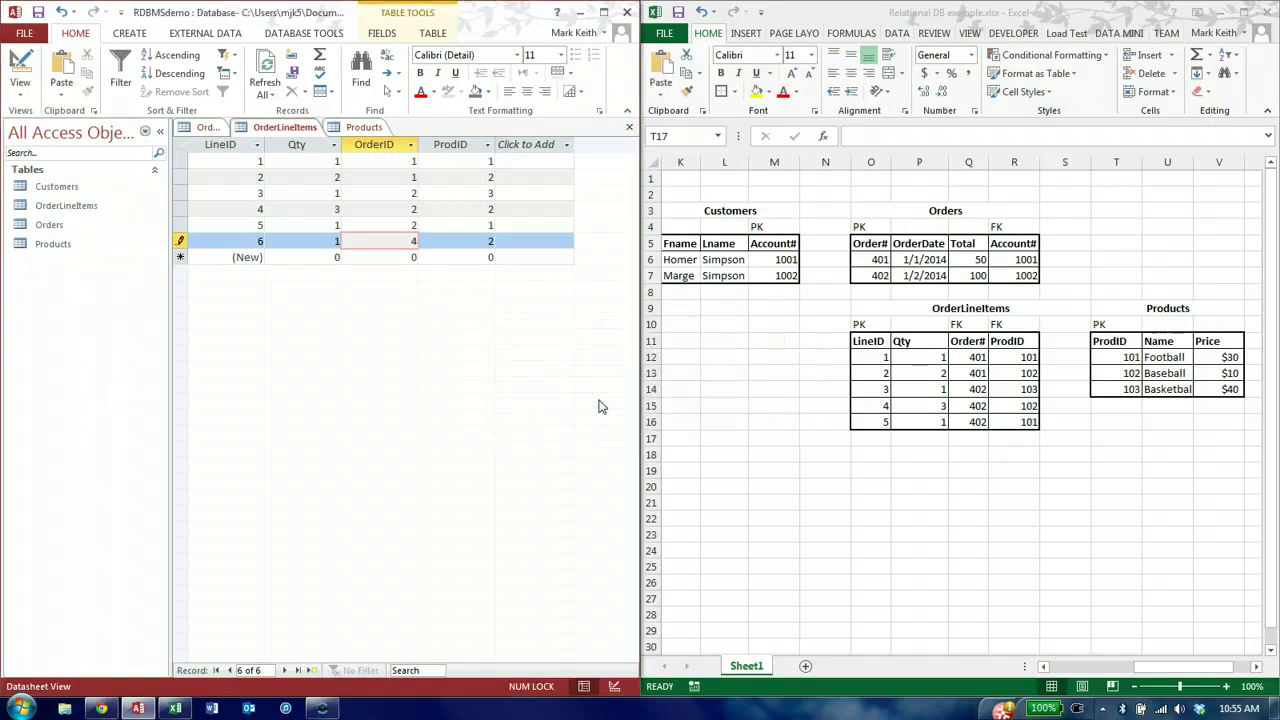
pyautogui.press('Down')
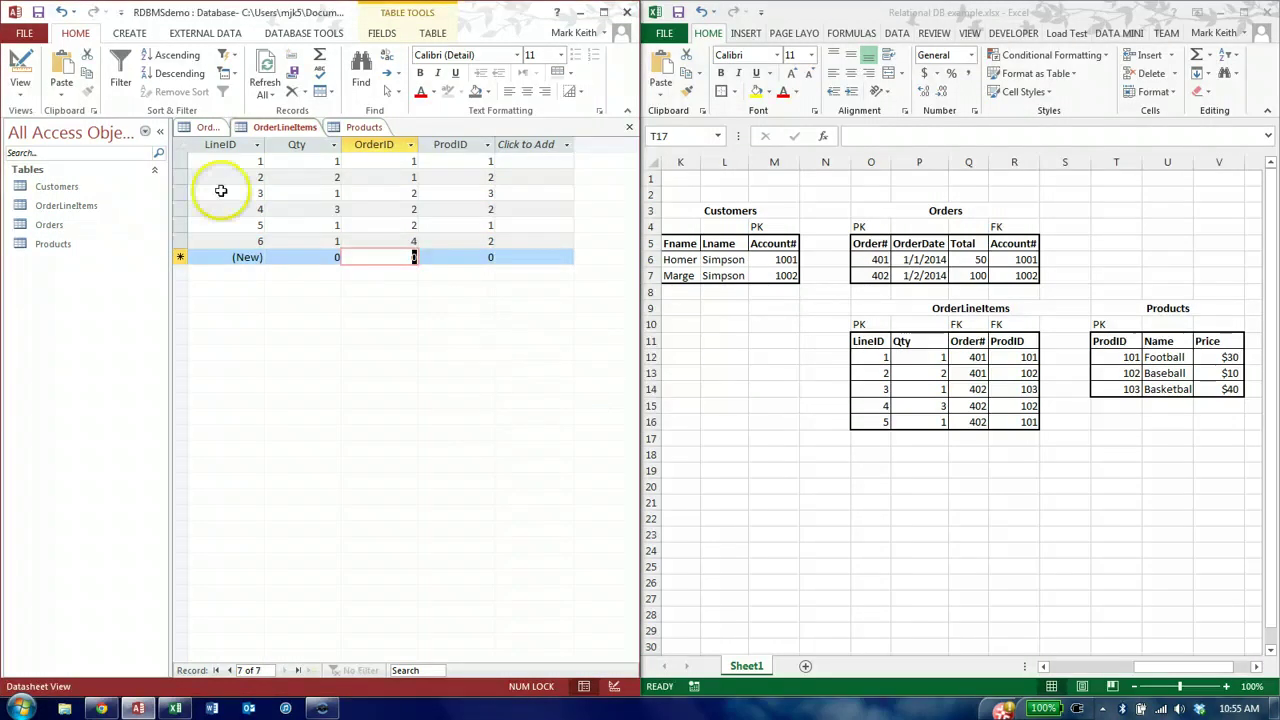
# Check the Orders table again and change the OrderID of the sixth line item to 3.
pyautogui.click(207, 127)
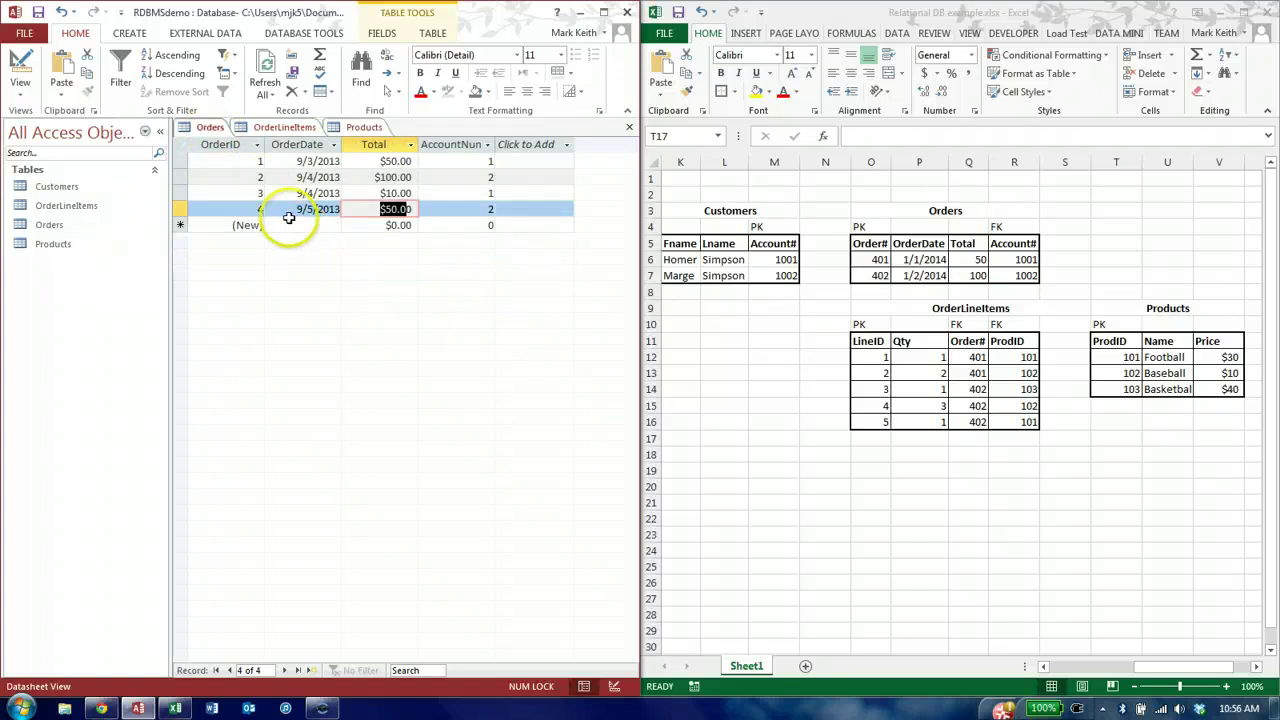
pyautogui.click(284, 127)
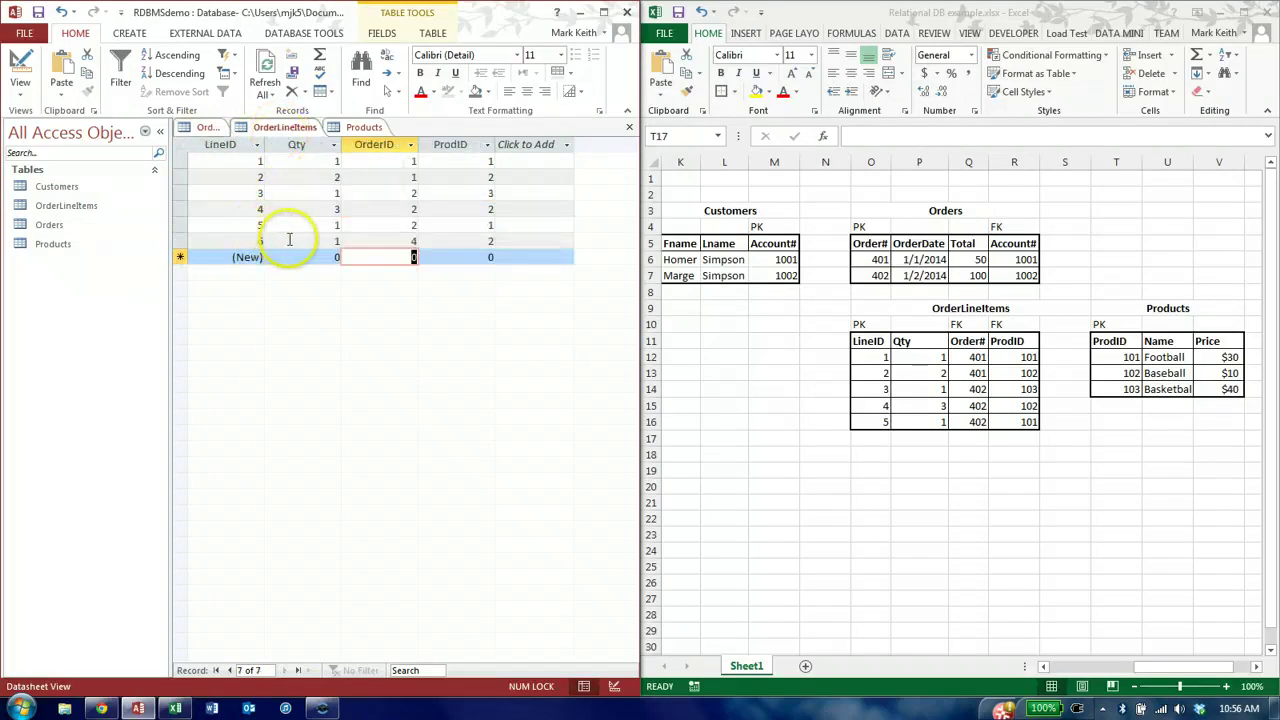
pyautogui.click(417, 241)
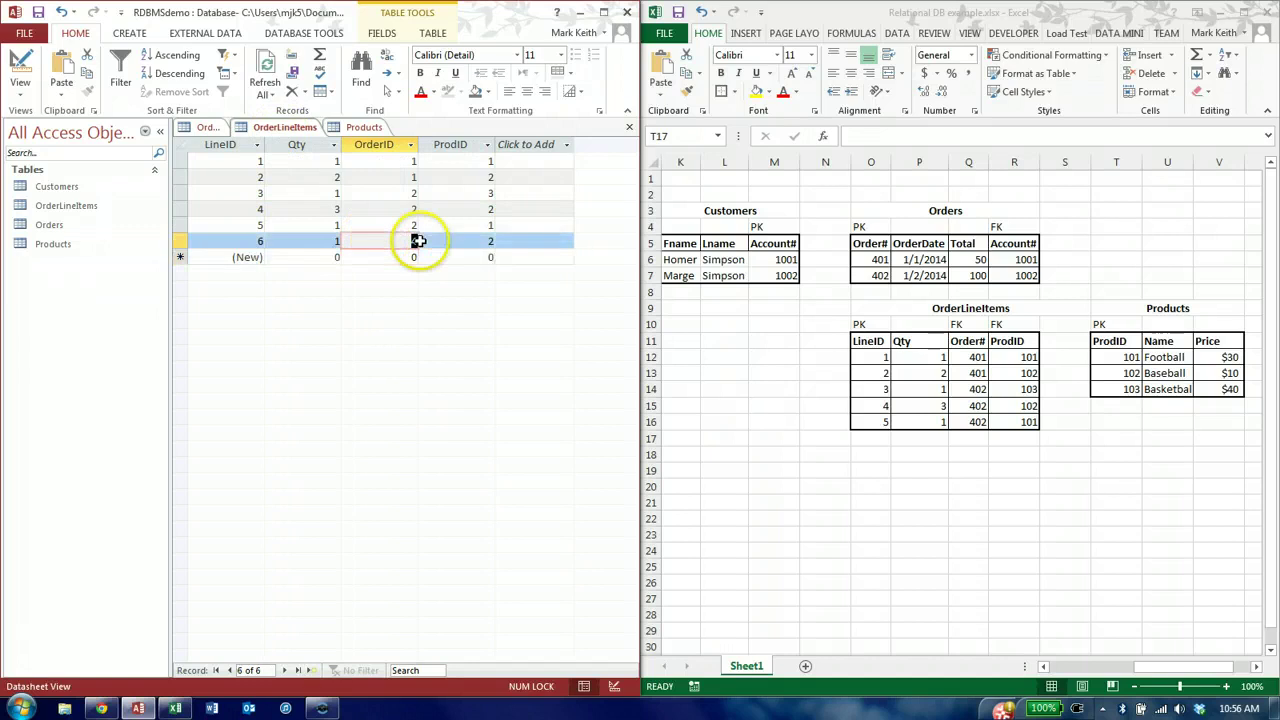
pyautogui.write('3')
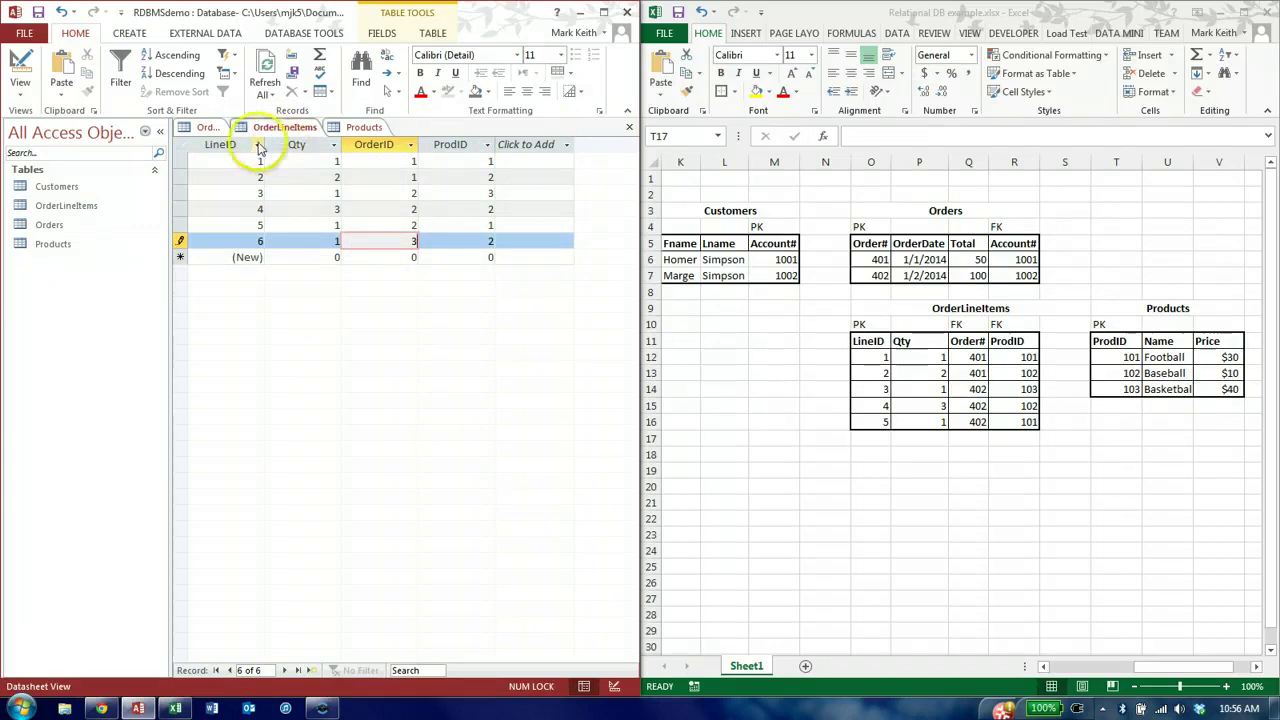
# Compare order 4's total with the product prices, and add a seventh line item with Qty 1, OrderID 4 and ProdID 2.
pyautogui.click(210, 129)
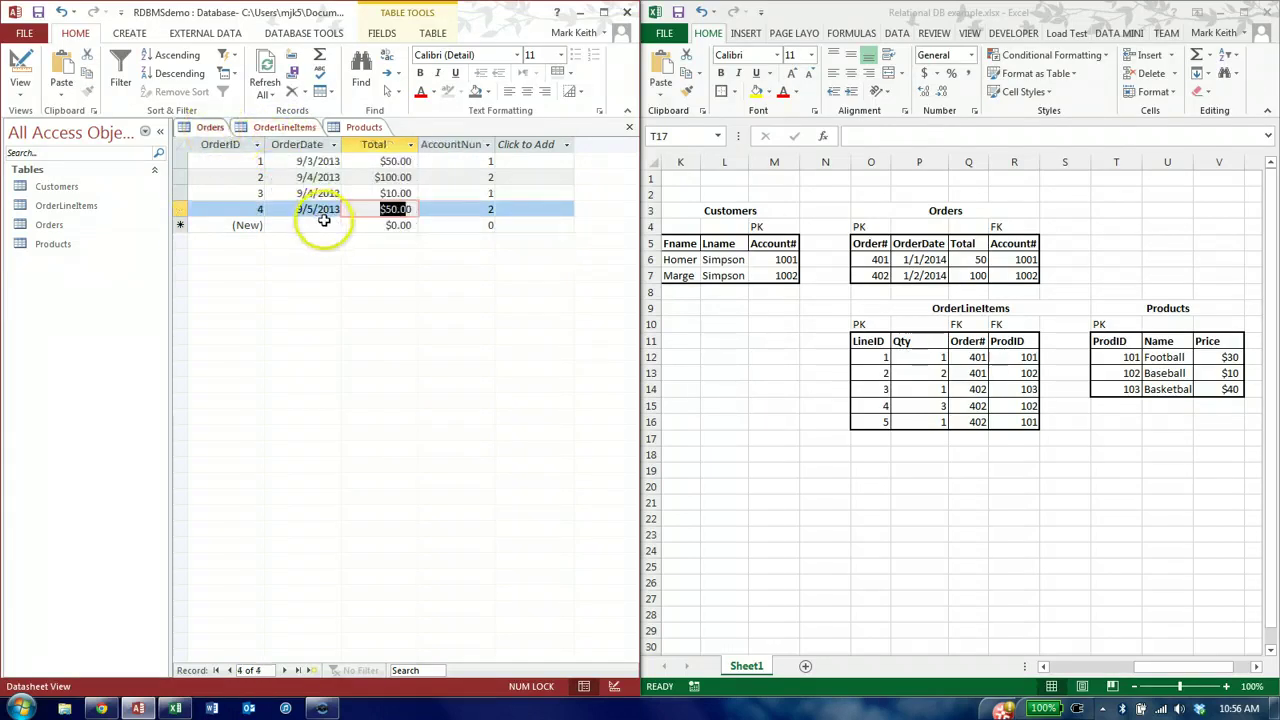
pyautogui.click(250, 194)
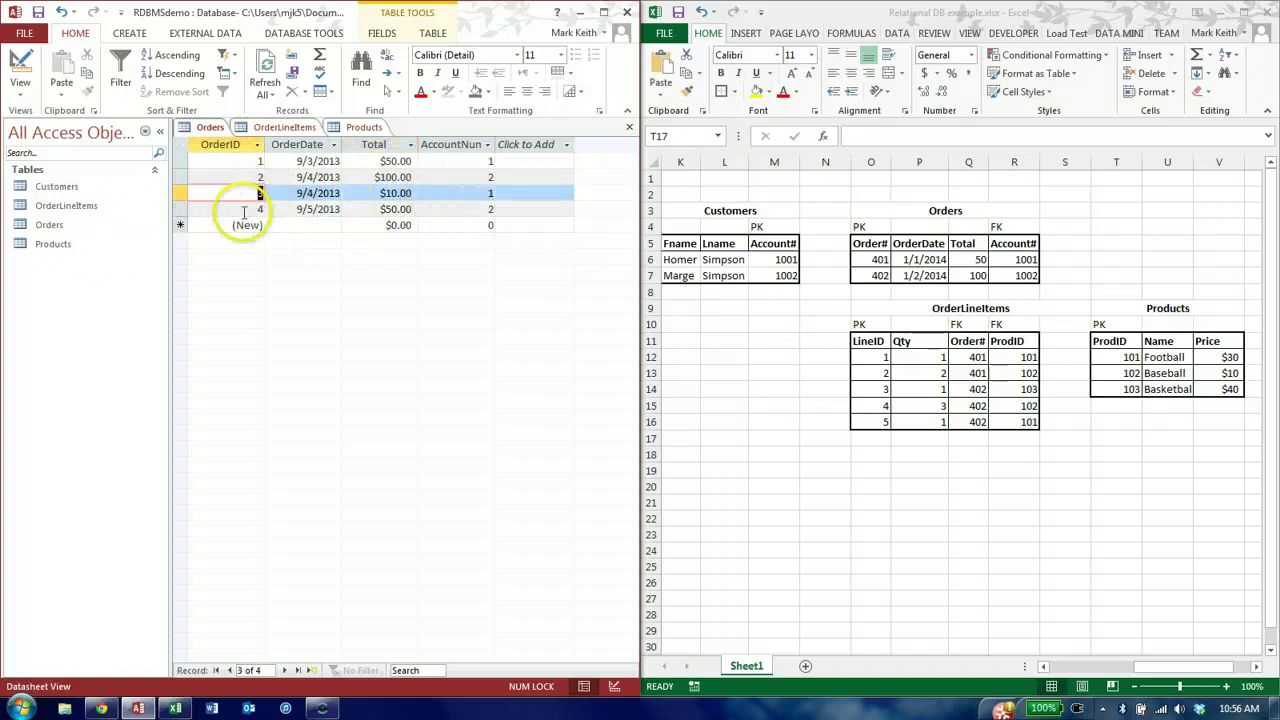
pyautogui.press('Down')
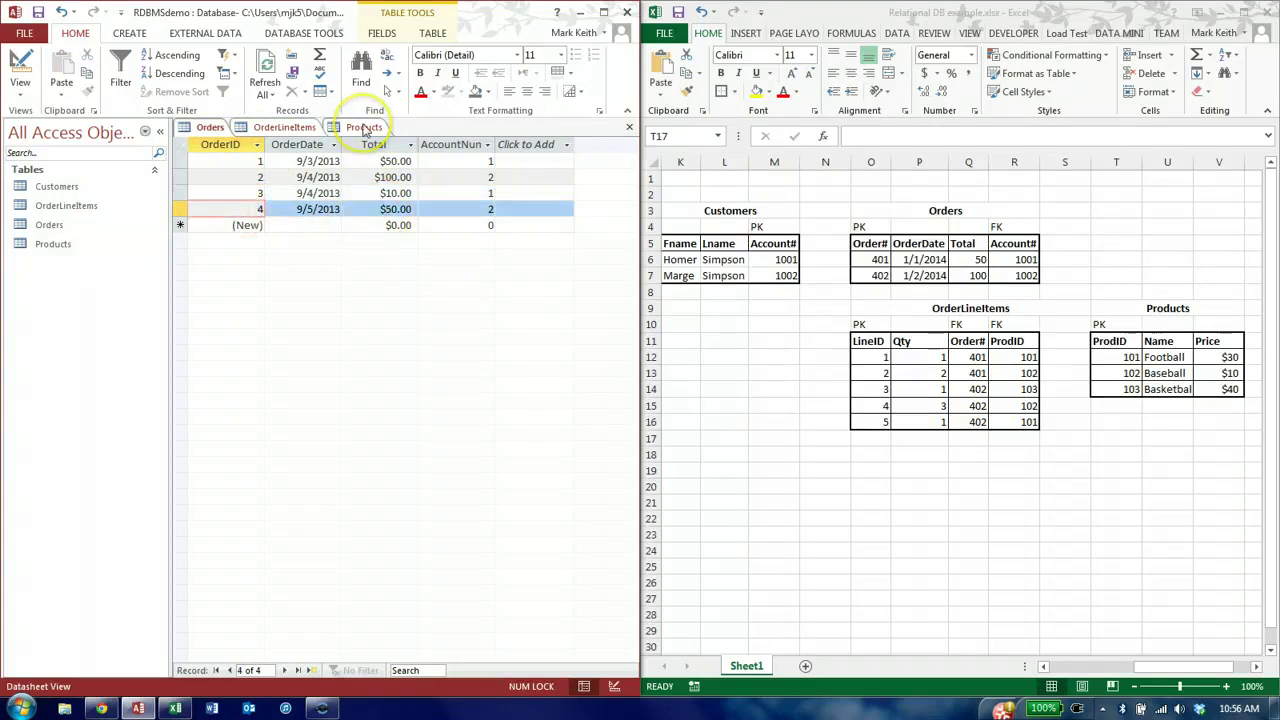
pyautogui.click(365, 128)
pyautogui.click(393, 178)
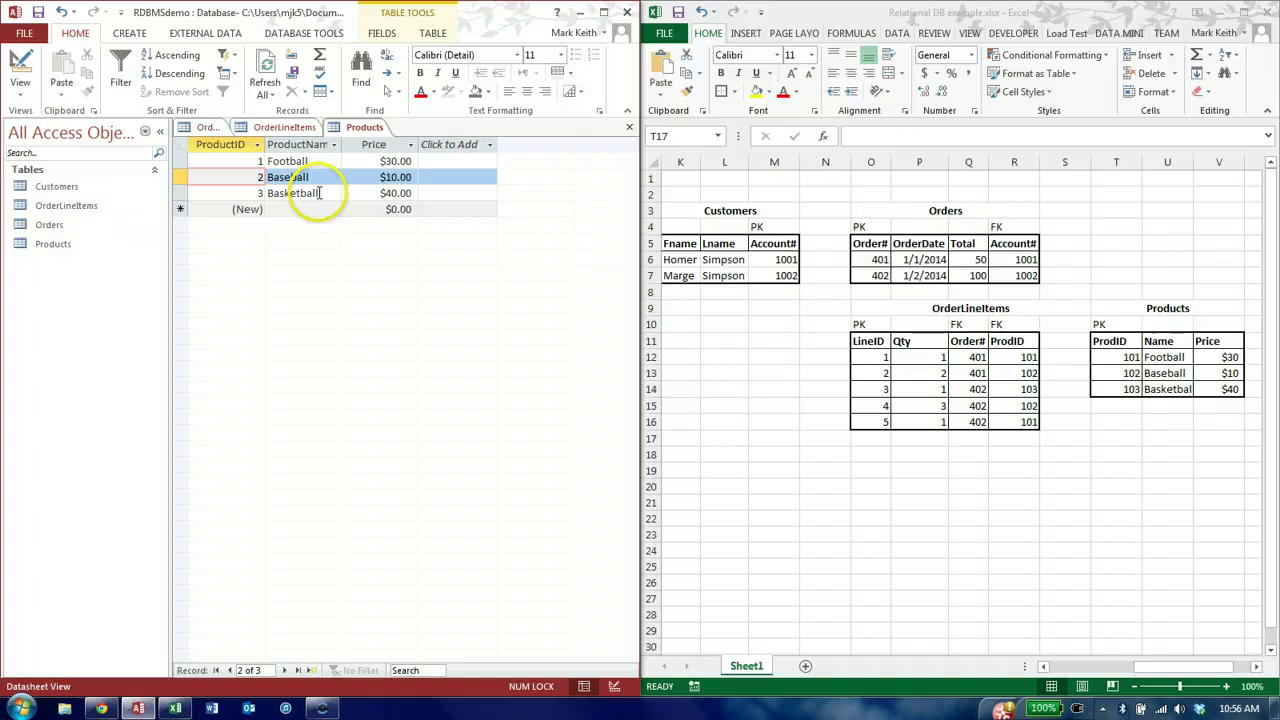
pyautogui.click(272, 129)
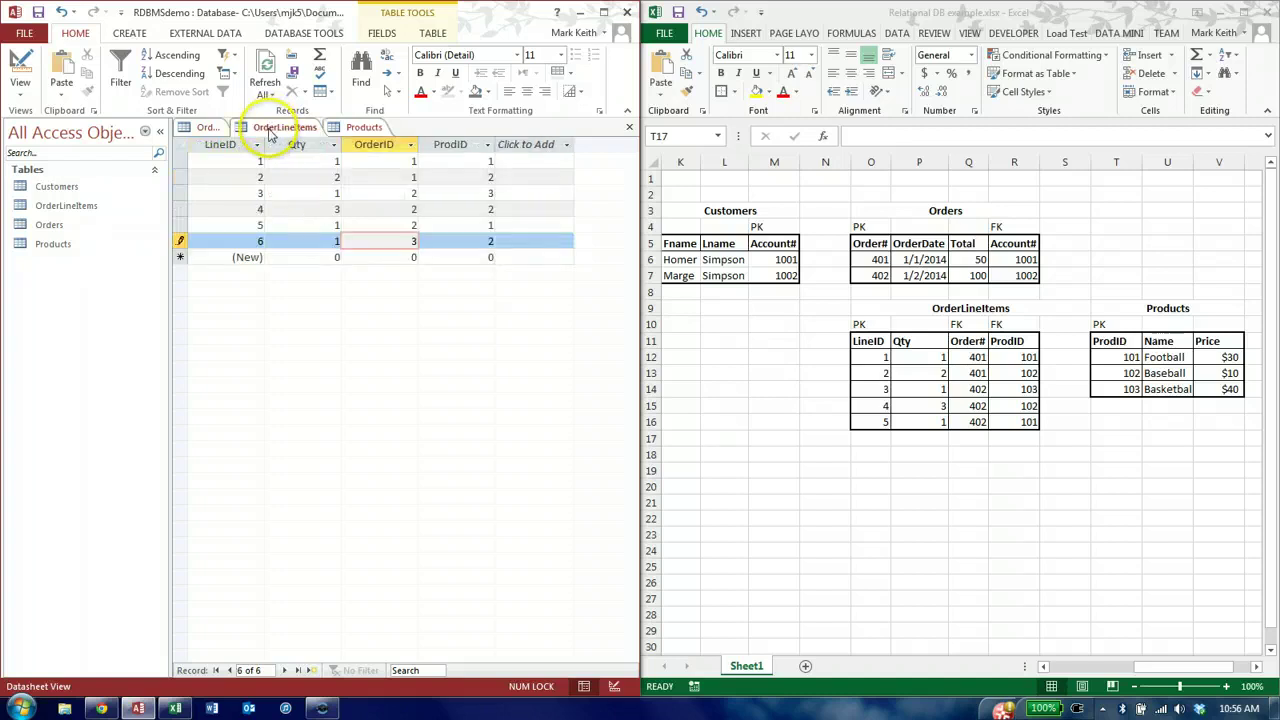
pyautogui.click(414, 257)
pyautogui.write('4')
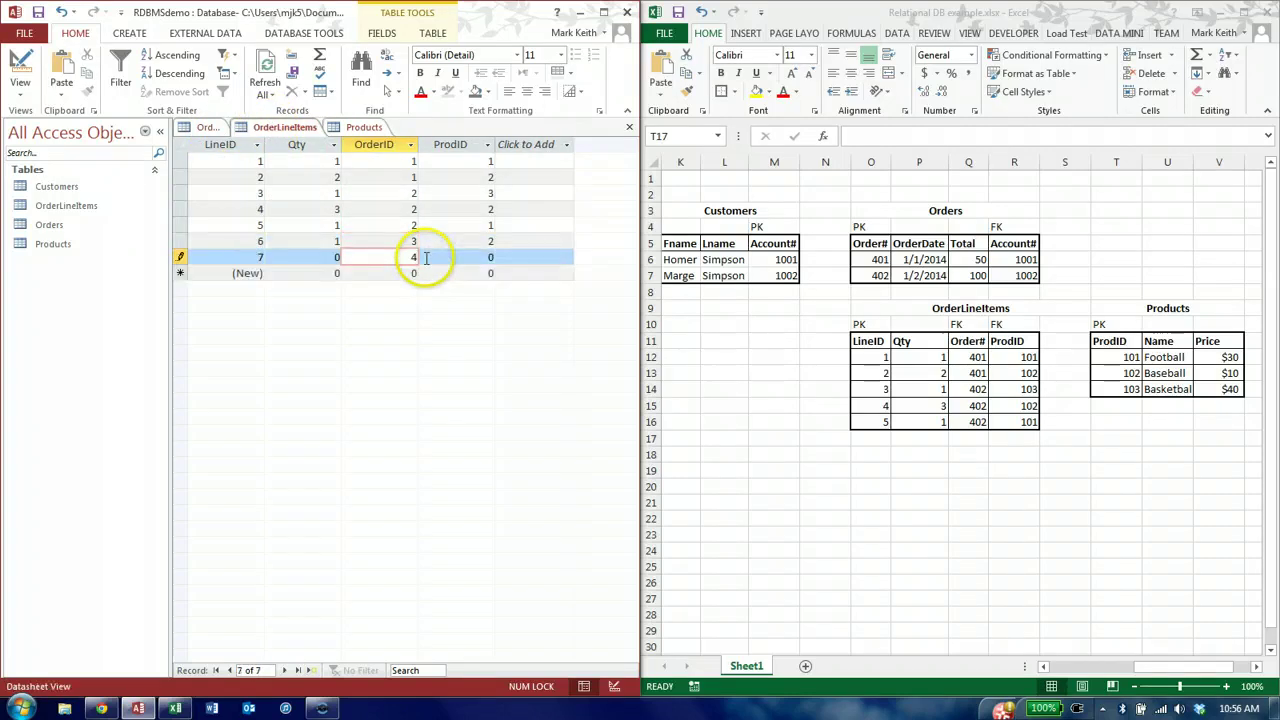
pyautogui.hotkey('shift', 'Tab')
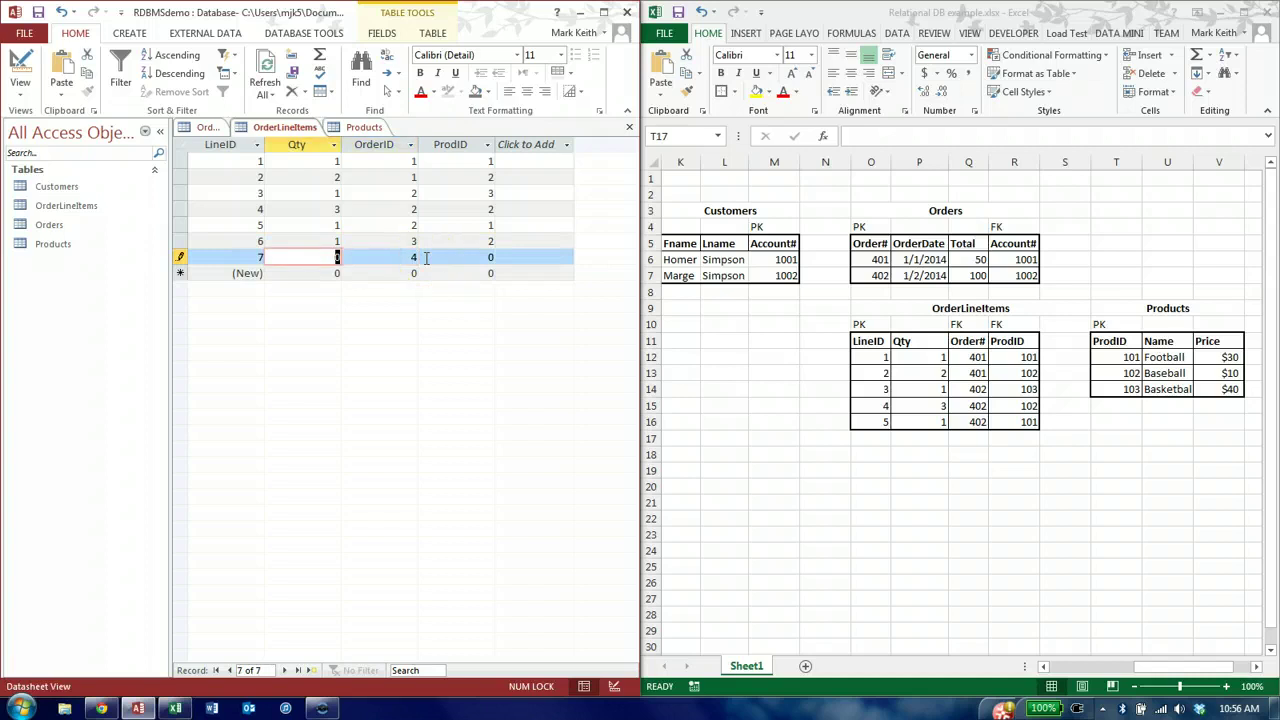
pyautogui.write('2')
pyautogui.press('Tab')
pyautogui.press('Tab')
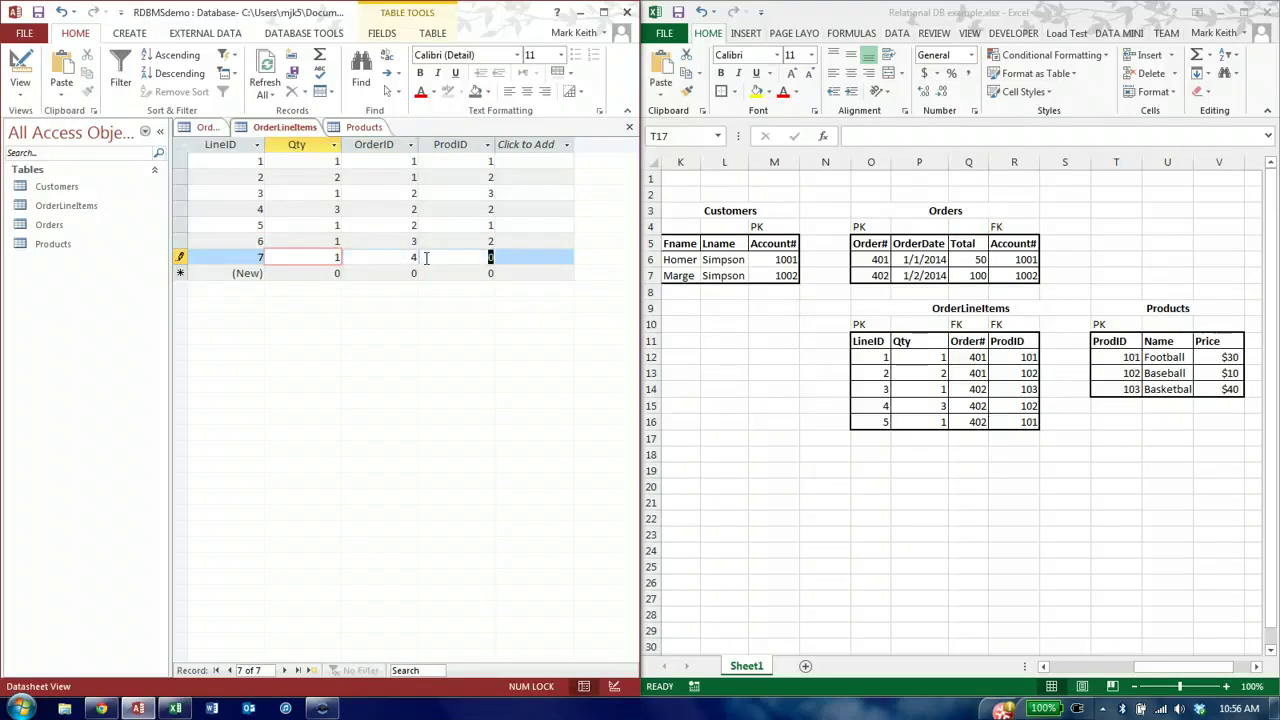
pyautogui.write('2')
pyautogui.press('Down')
# Add an eighth line item to OrderLineItems with Qty 1, OrderID 4 and ProdID 3.
pyautogui.hotkey('shift', 'Tab')
pyautogui.hotkey('shift', 'Tab')
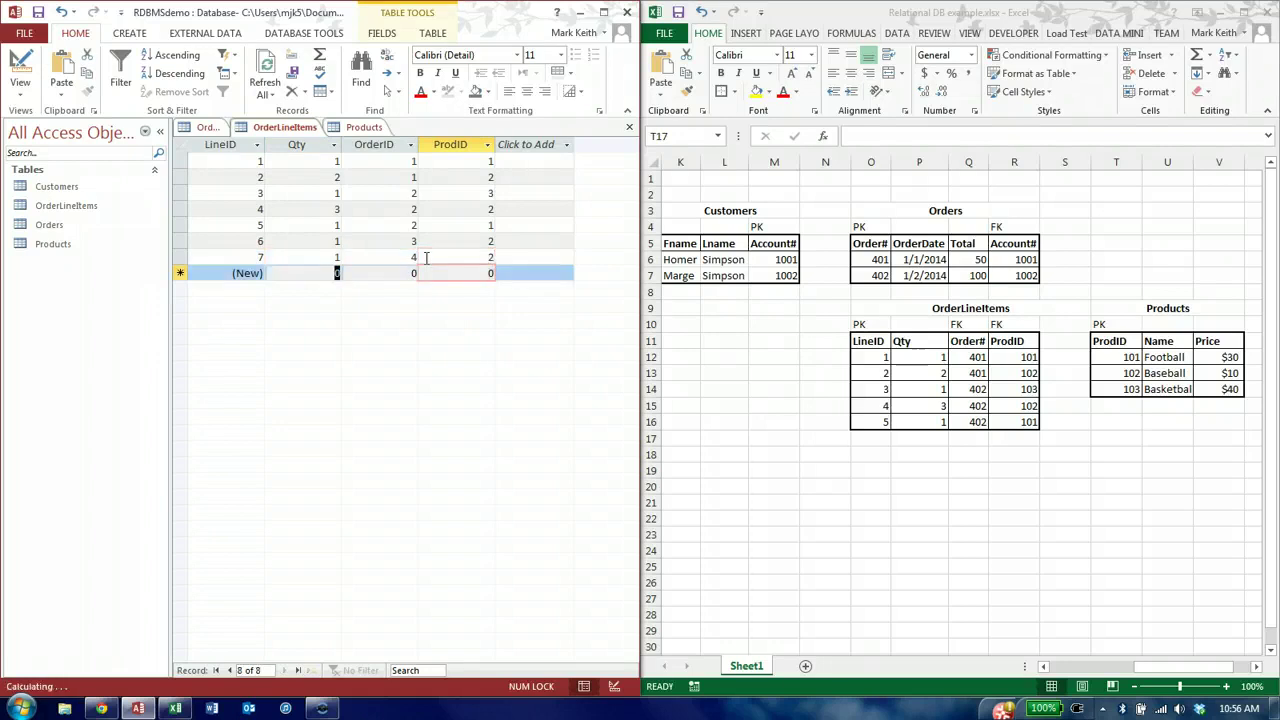
pyautogui.write('1')
pyautogui.press('Tab')
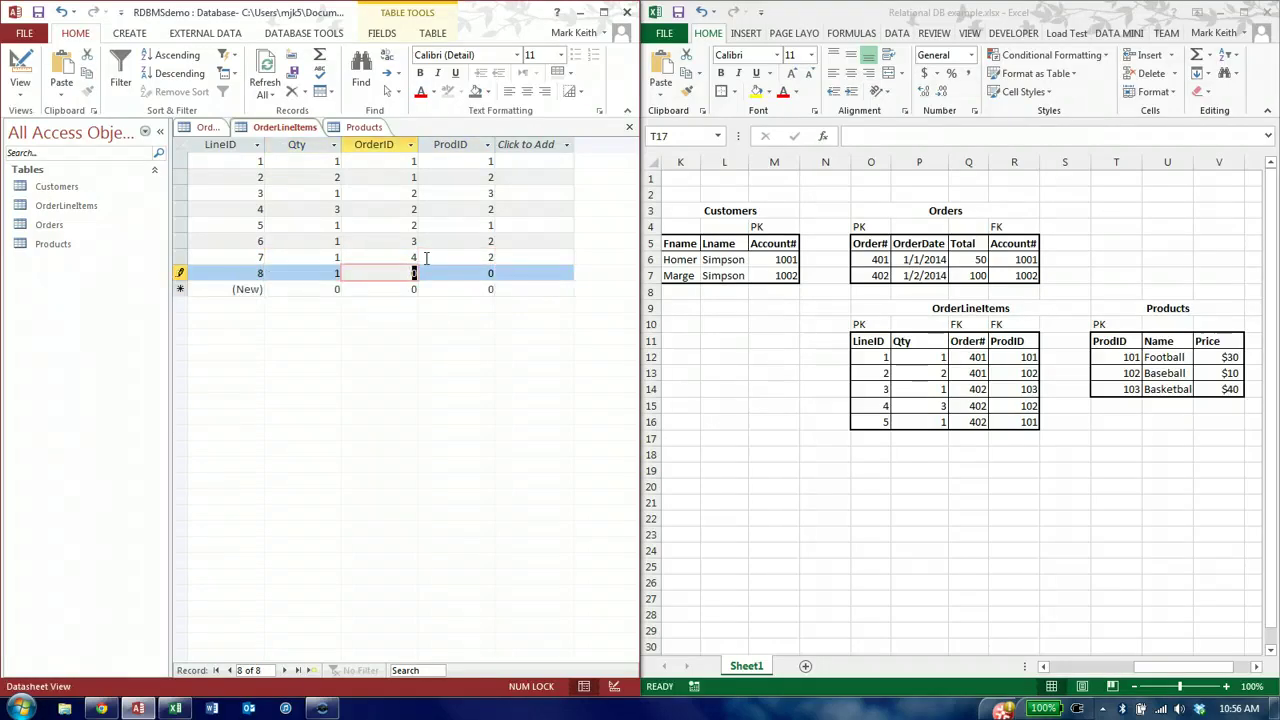
pyautogui.press('Tab')
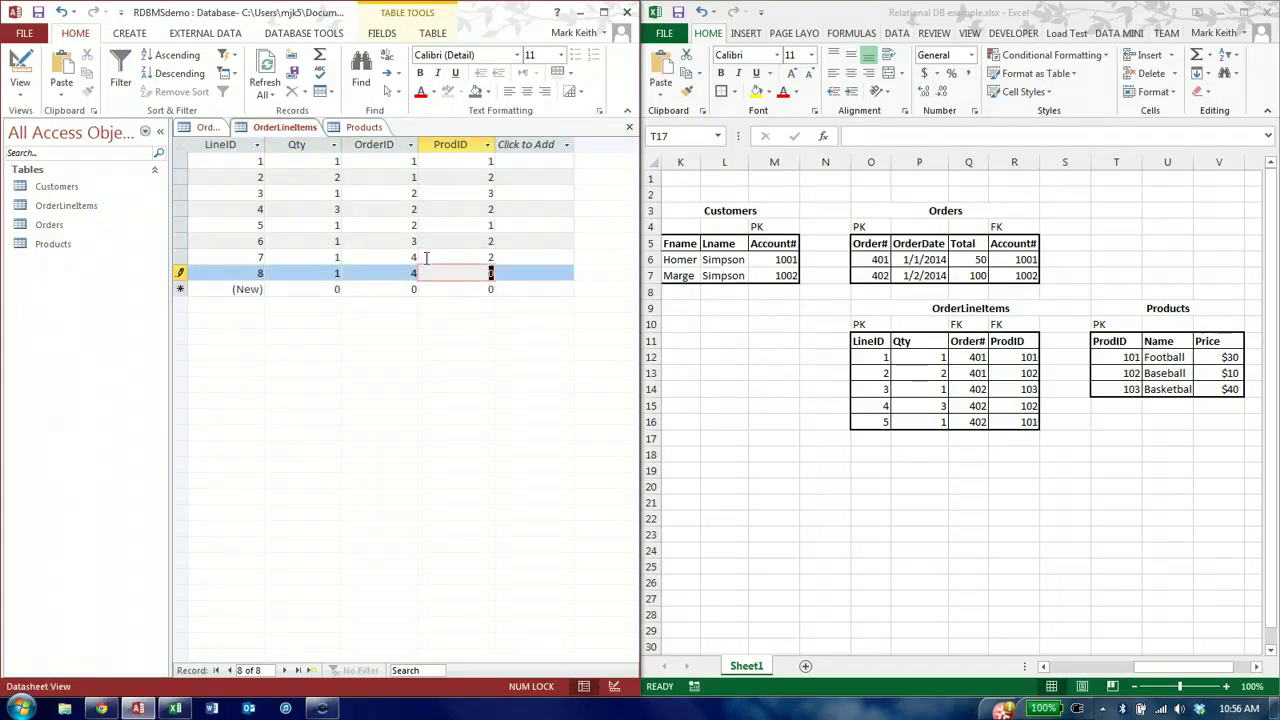
pyautogui.write('3')
pyautogui.press('Down')
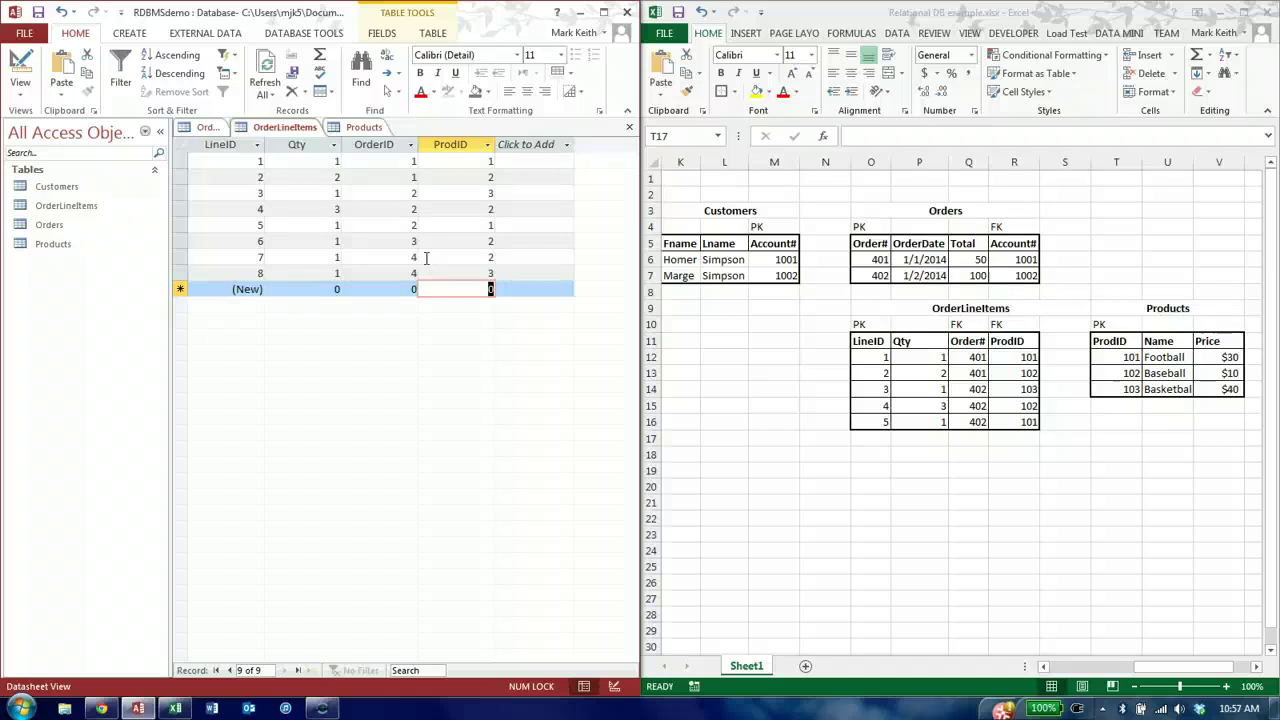
pyautogui.click(318, 34)
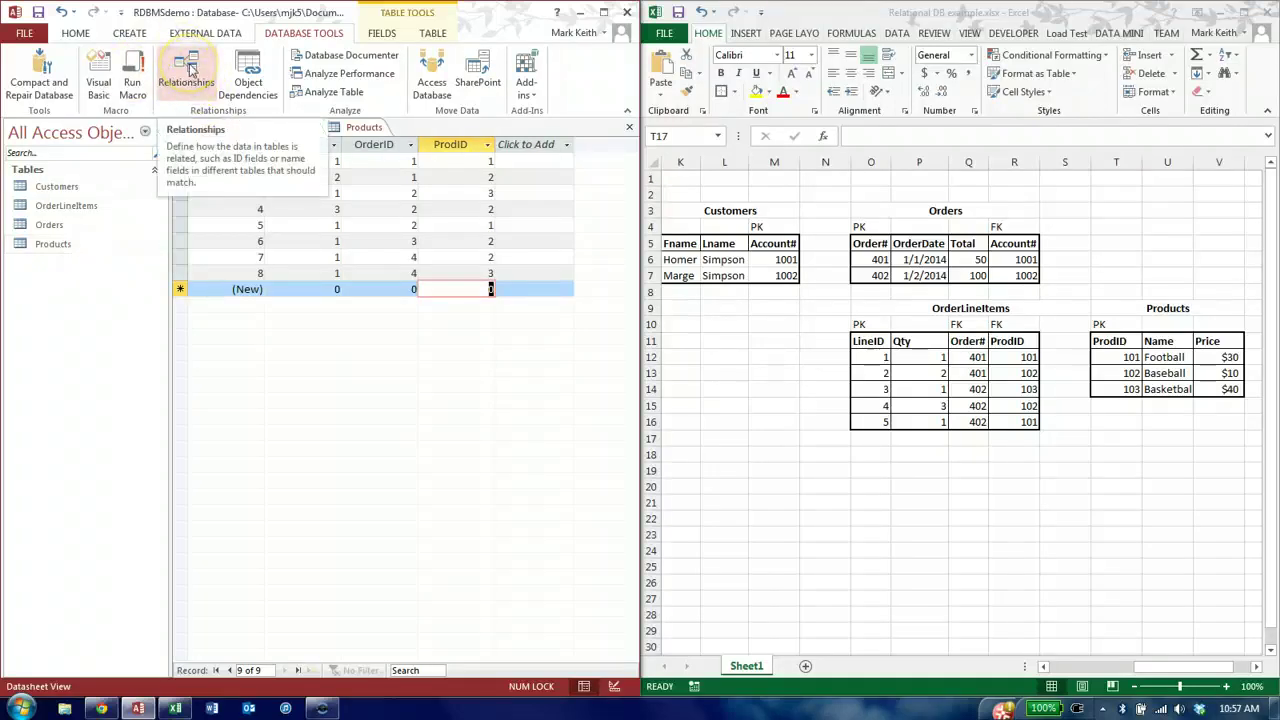
pyautogui.click(322, 708)
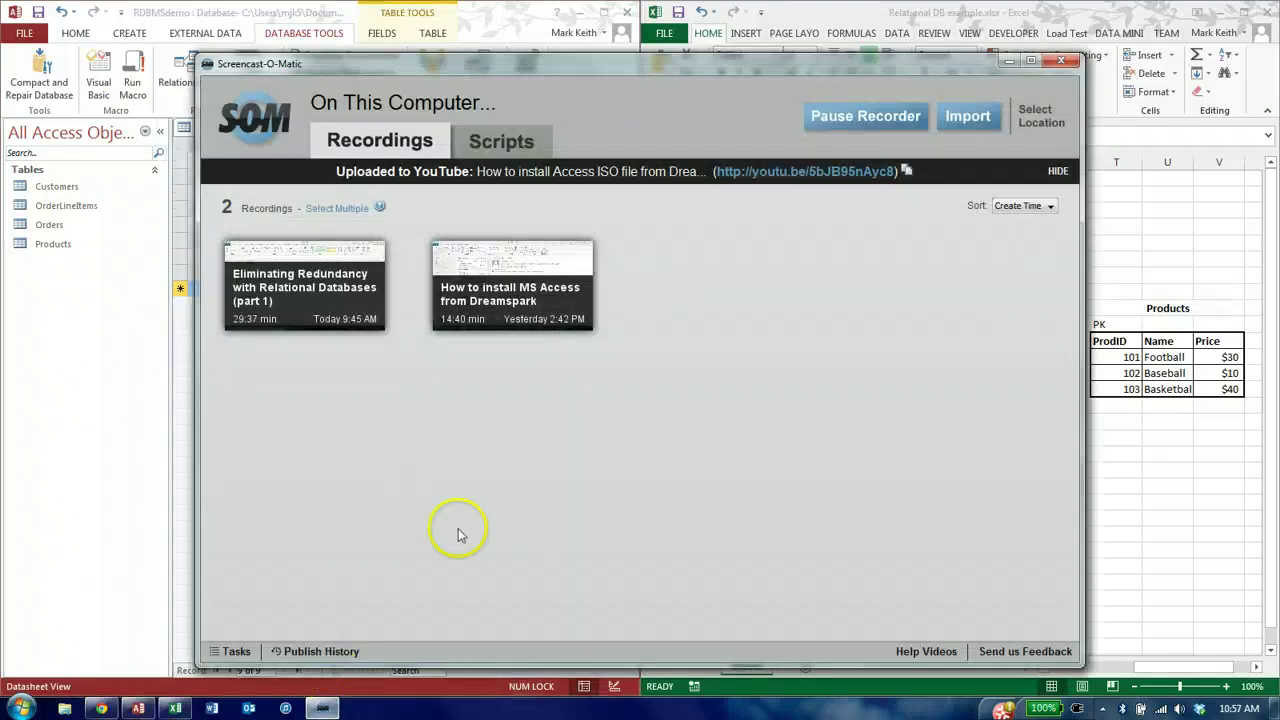